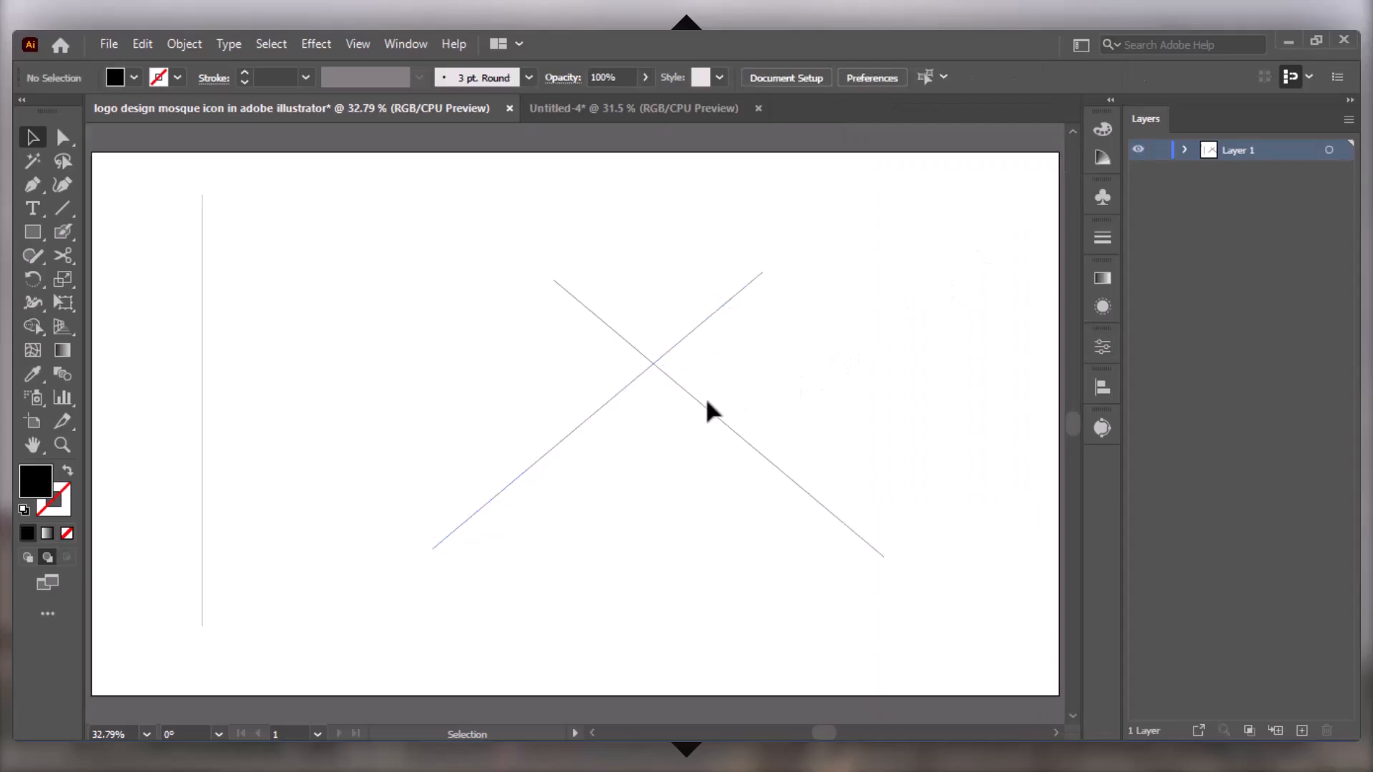
Move the two crossing diagonal lines into a symmetrical roof shape that crosses just below their level upper ends
mouse_move(865, 264)
left_mouse_down()
mouse_move(701, 319)
mouse_move(708, 329)
left_mouse_up()
left_click_drag(785, 302, 619, 305)
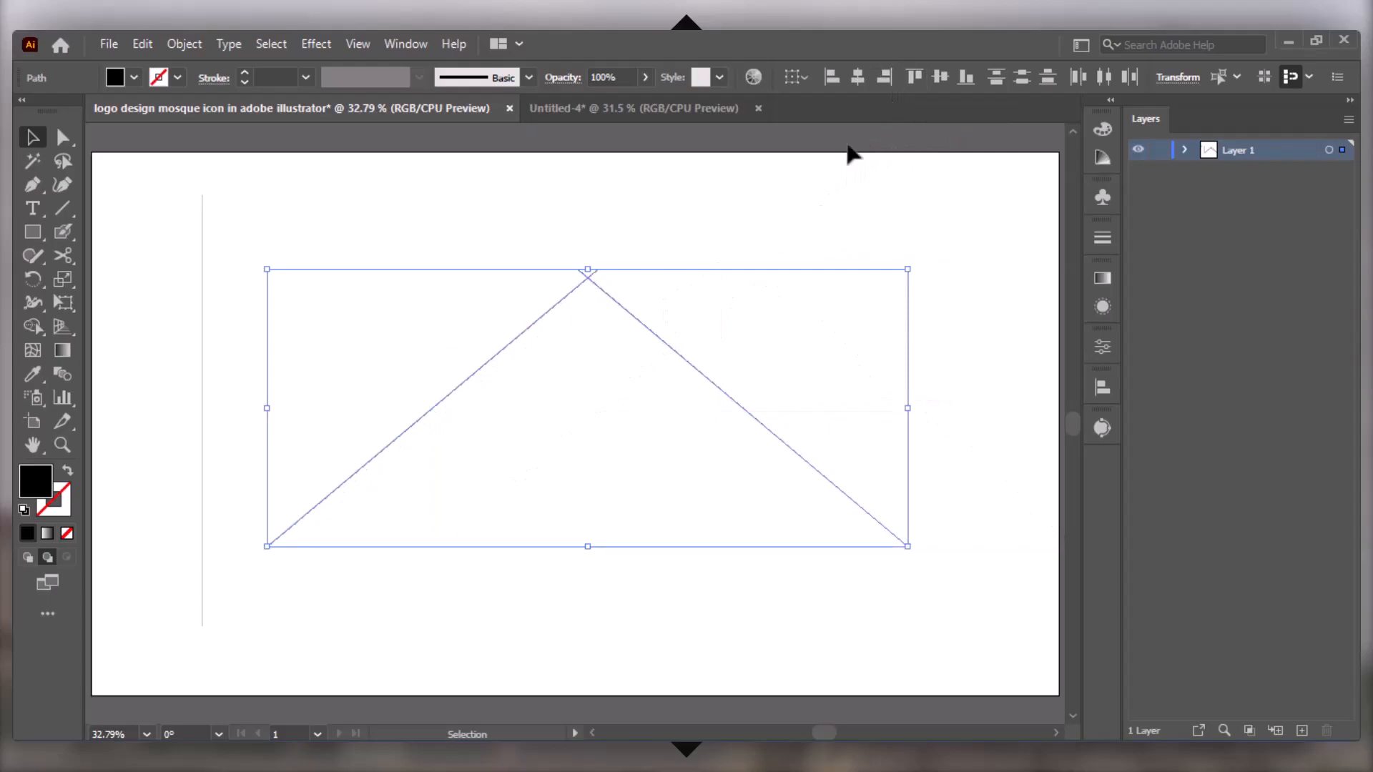
left_click(787, 191)
Trim the stubs above the diagonals' crossing with Shape Builder and join the two lines into one path at the apex
key("z")
left_click_drag(570, 267, 622, 289)
key("v")
left_click_drag(392, 374, 615, 486)
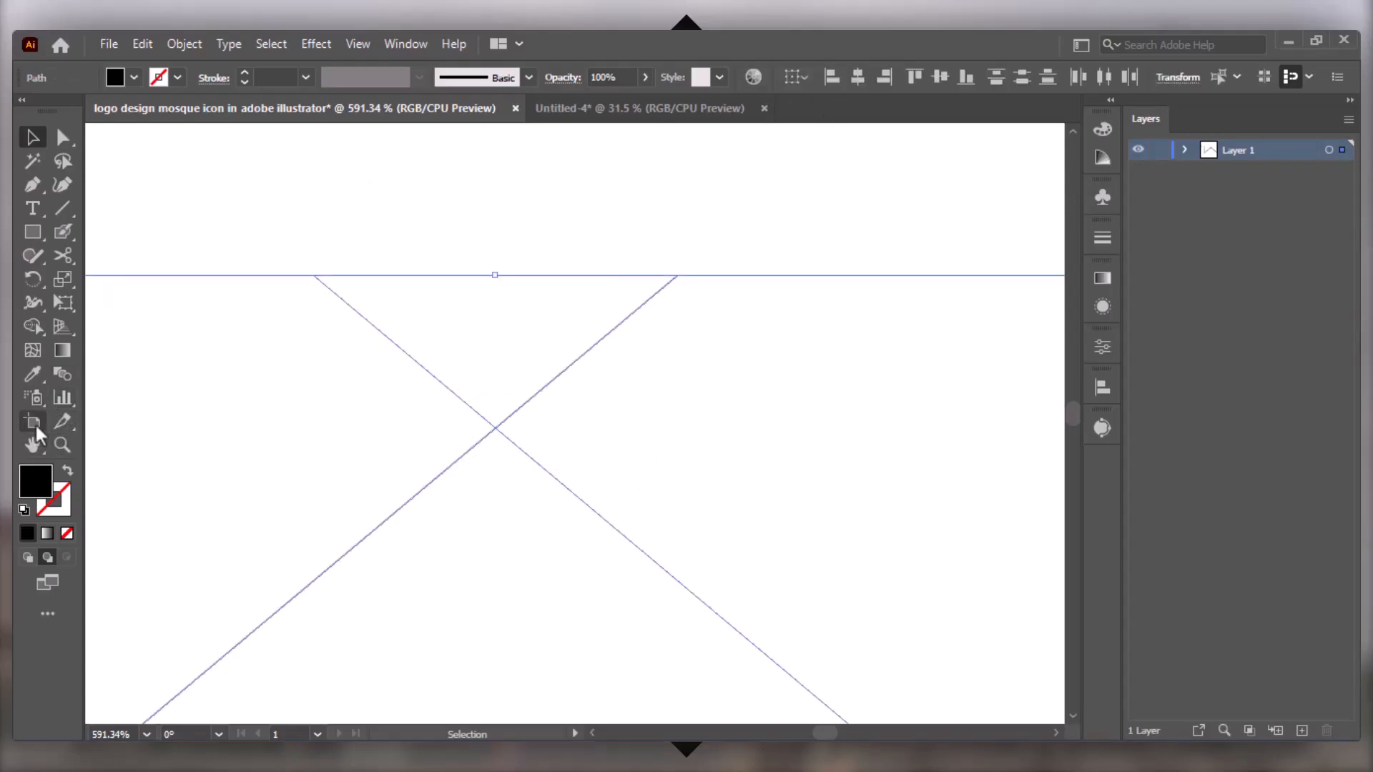
left_click(33, 327)
mouse_move(615, 390)
left_mouse_down()
mouse_move(550, 375)
mouse_move(401, 414)
left_mouse_up()
left_click(43, 143)
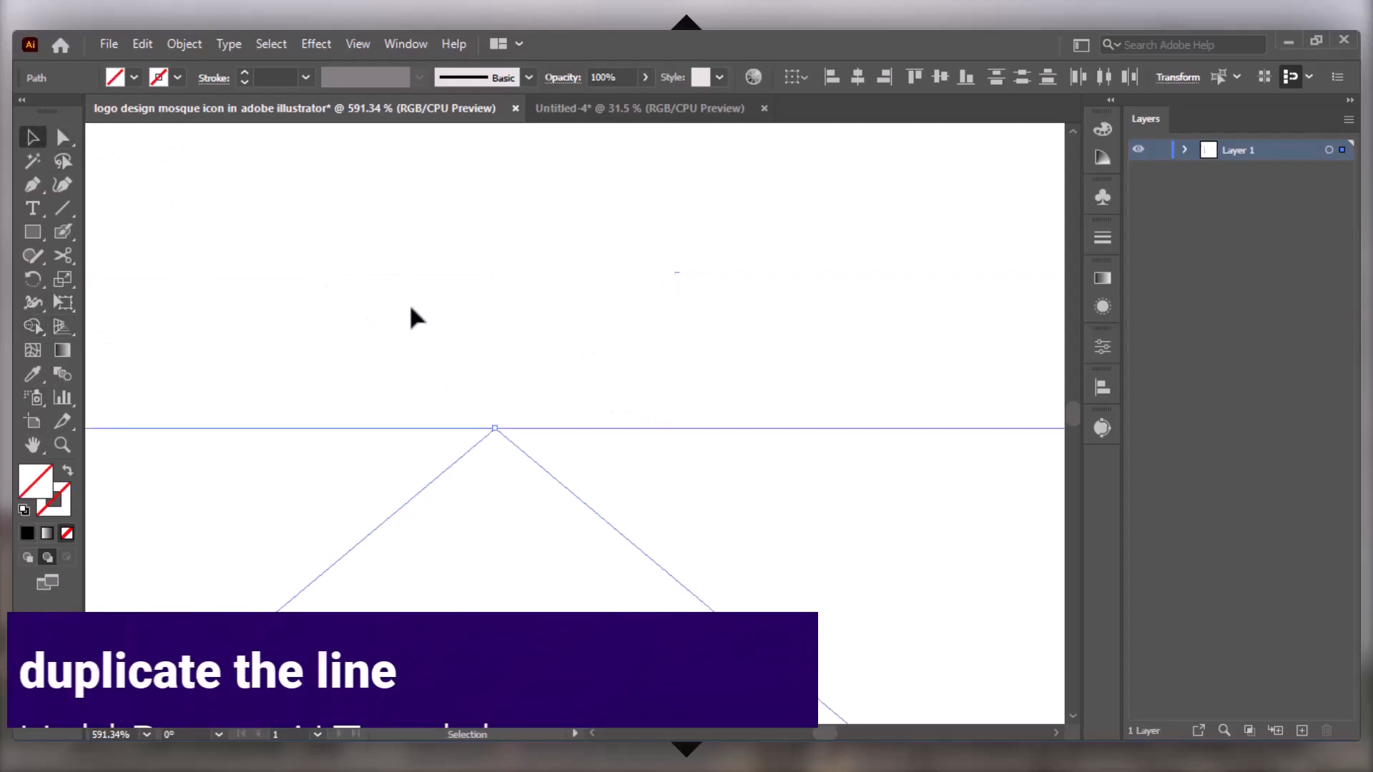
key("ctrl+j")
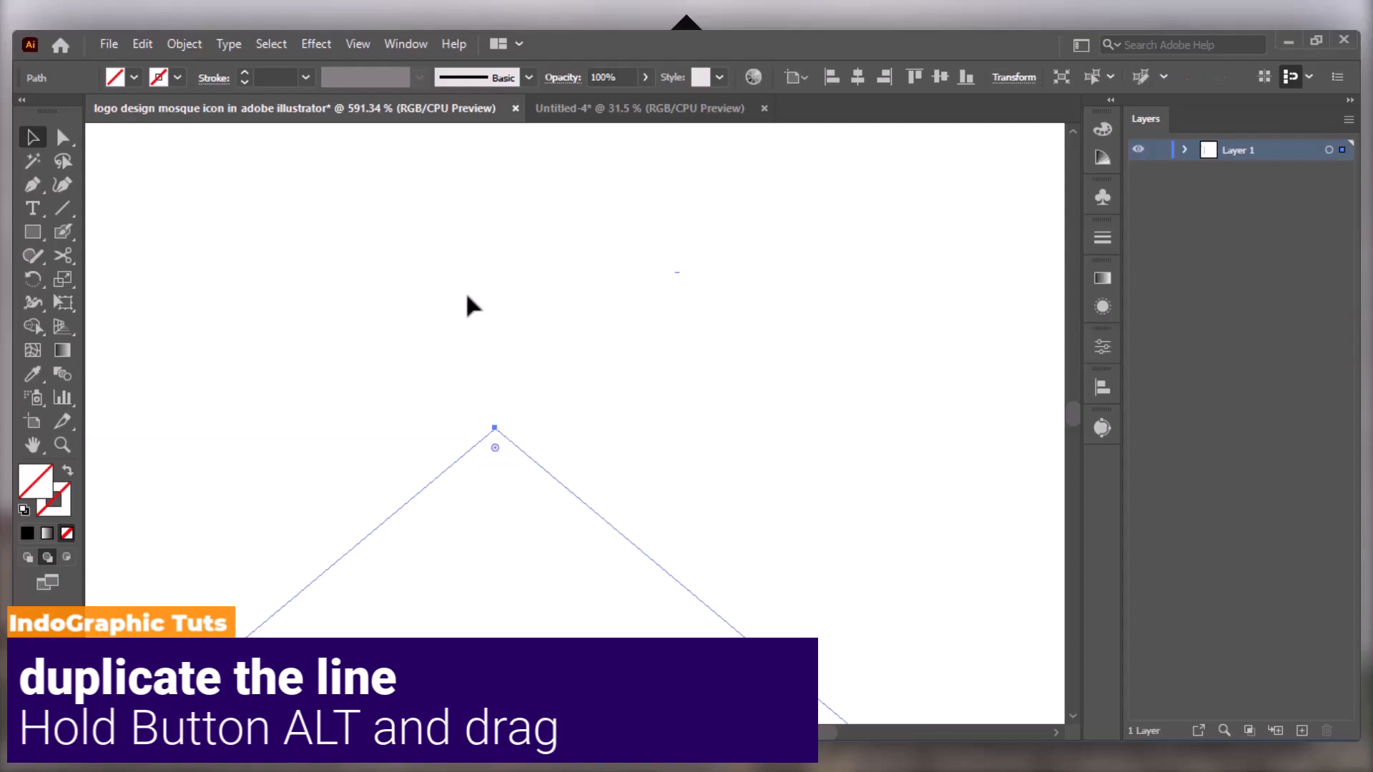
key("ctrl+0")
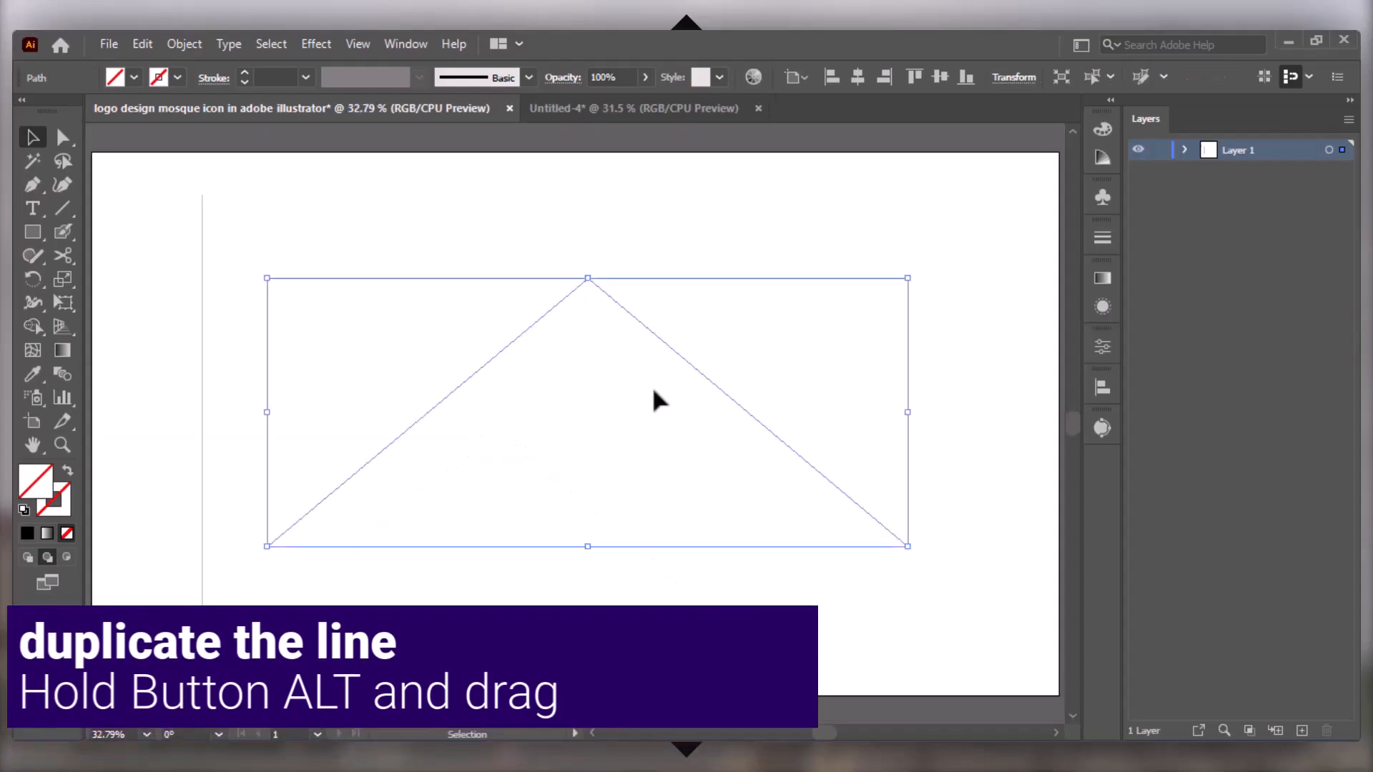
Give the roof path a black stroke with no fill and move it up toward the artboard's upper edge
left_click(28, 531)
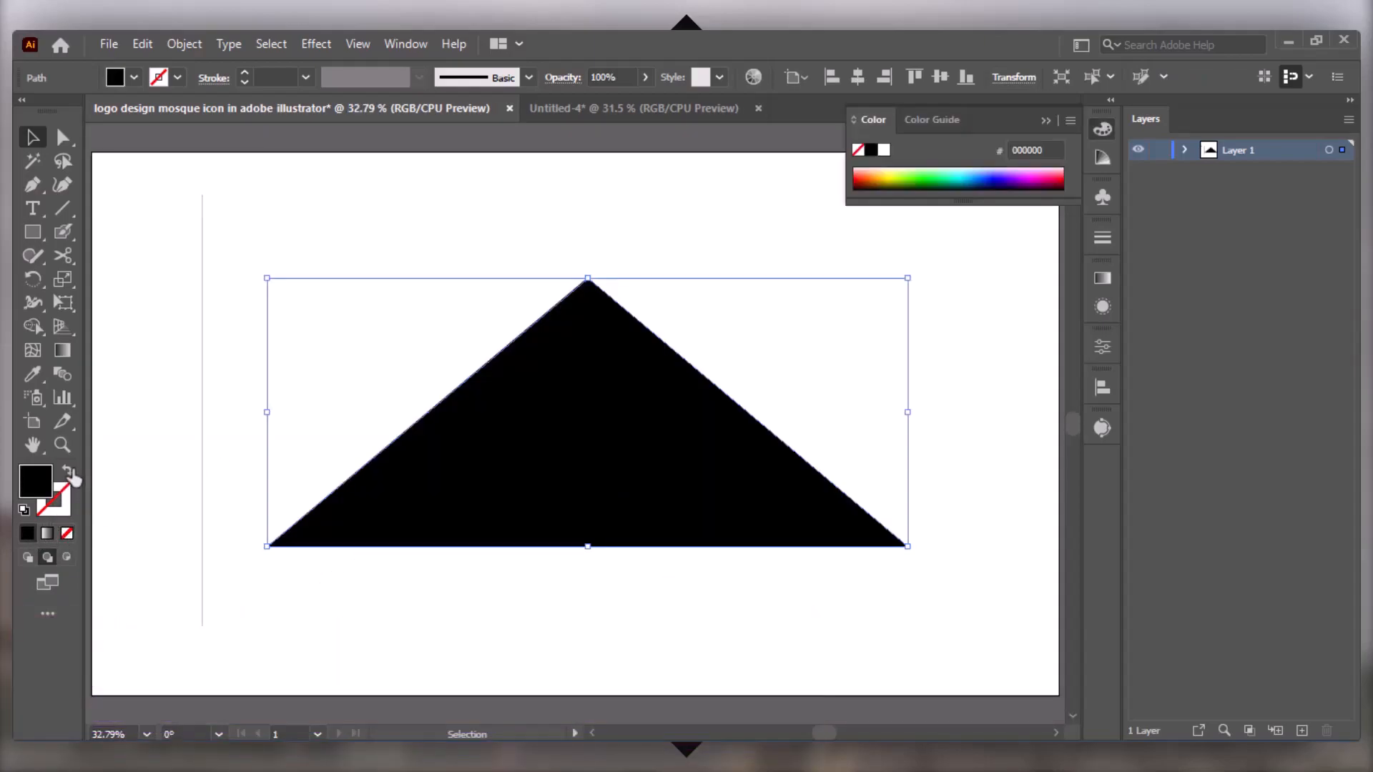
left_click(67, 471)
left_click(467, 318)
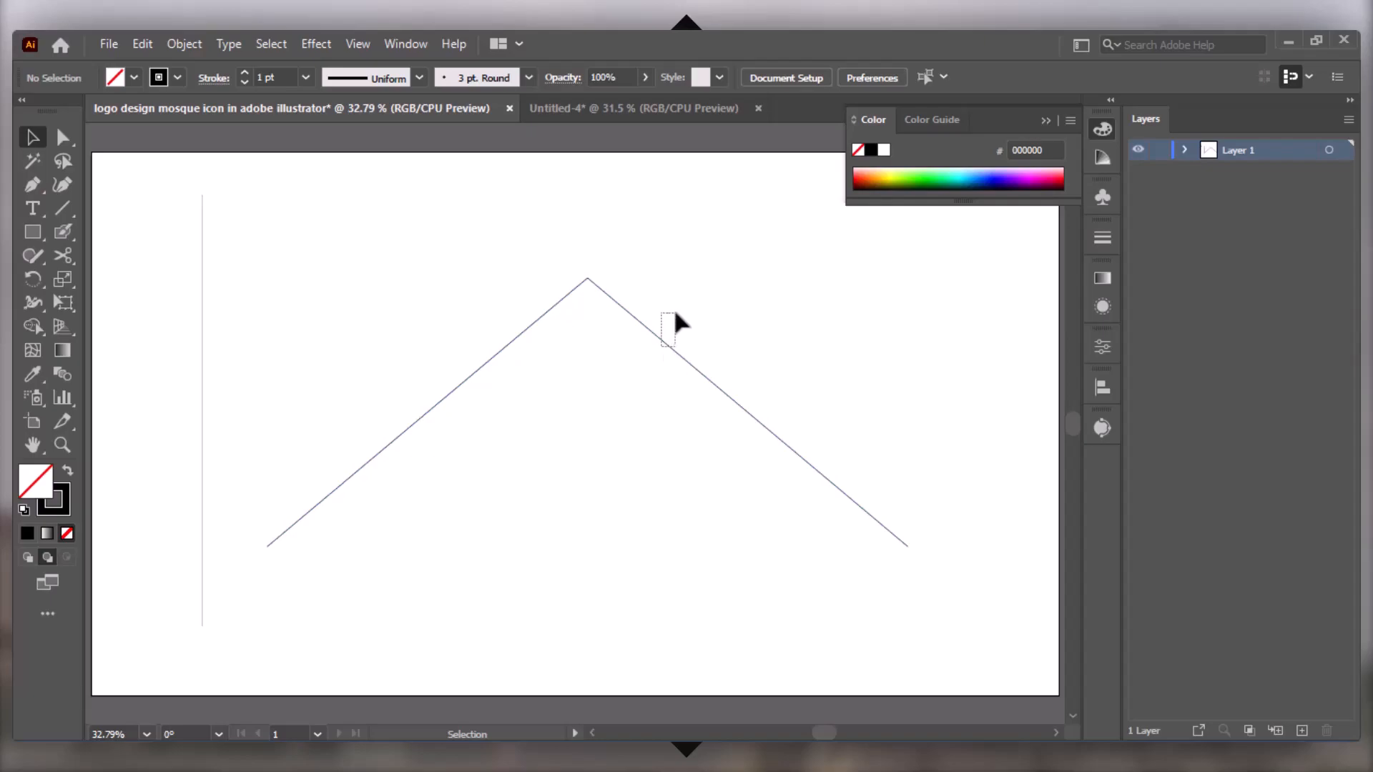
left_click(669, 343)
left_click_drag(668, 342, 667, 271)
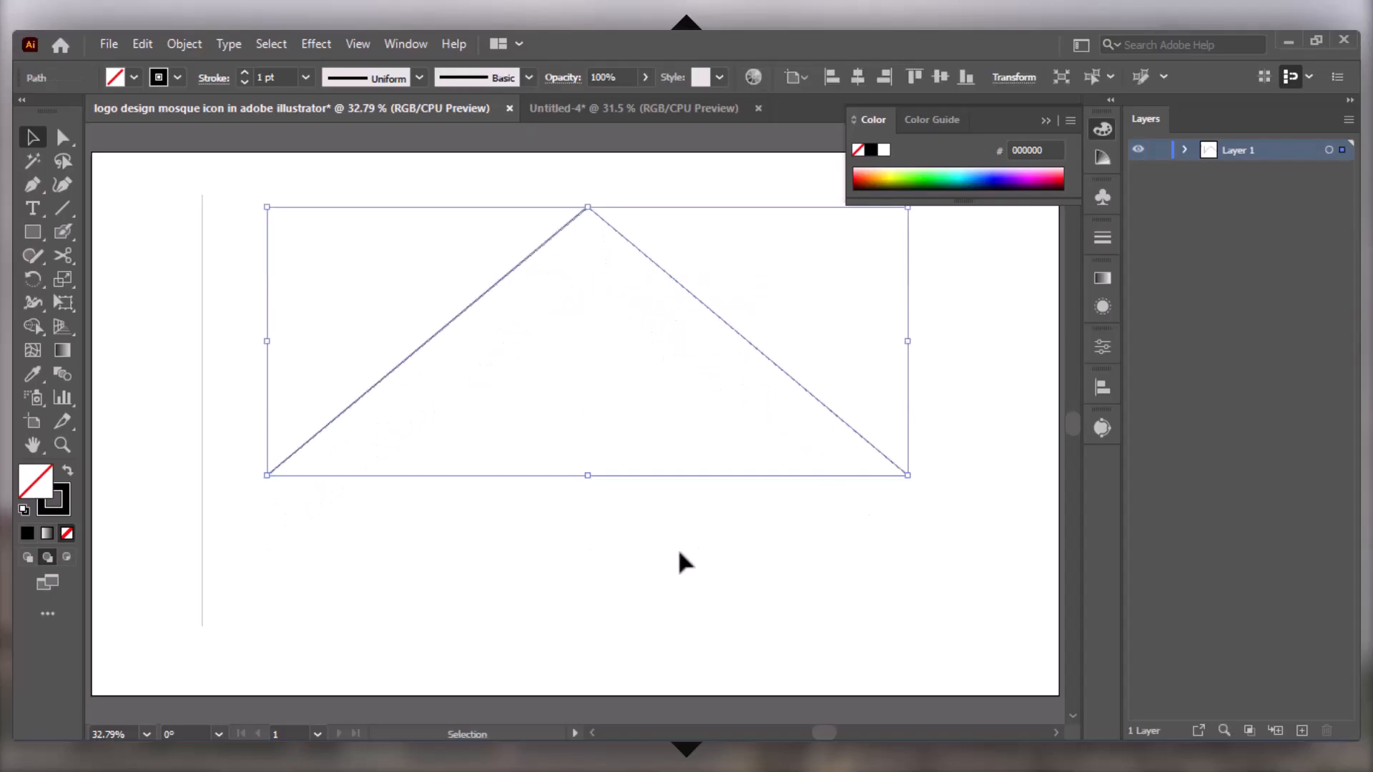
left_click(549, 441)
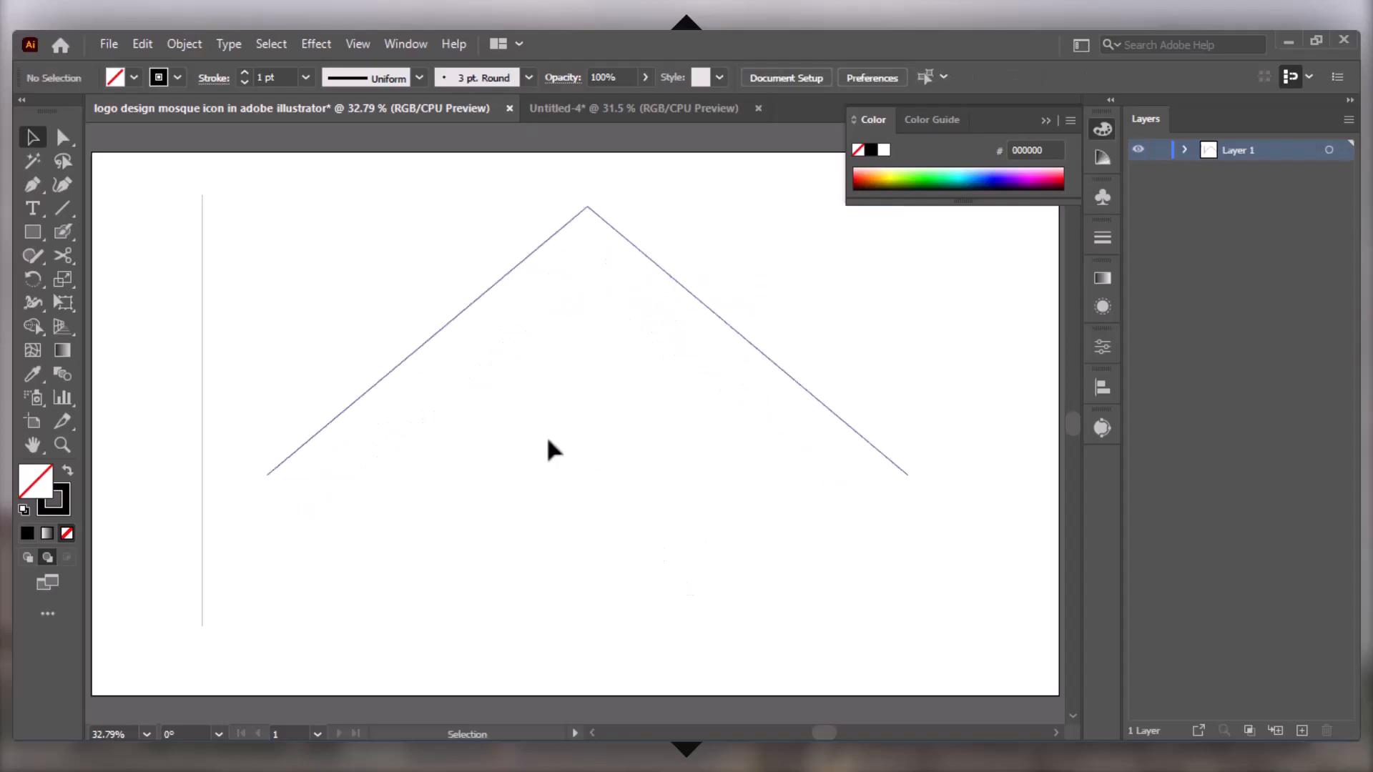
Give the vertical line beside the roof a black stroke with no fill
left_click(202, 219)
left_click(28, 535)
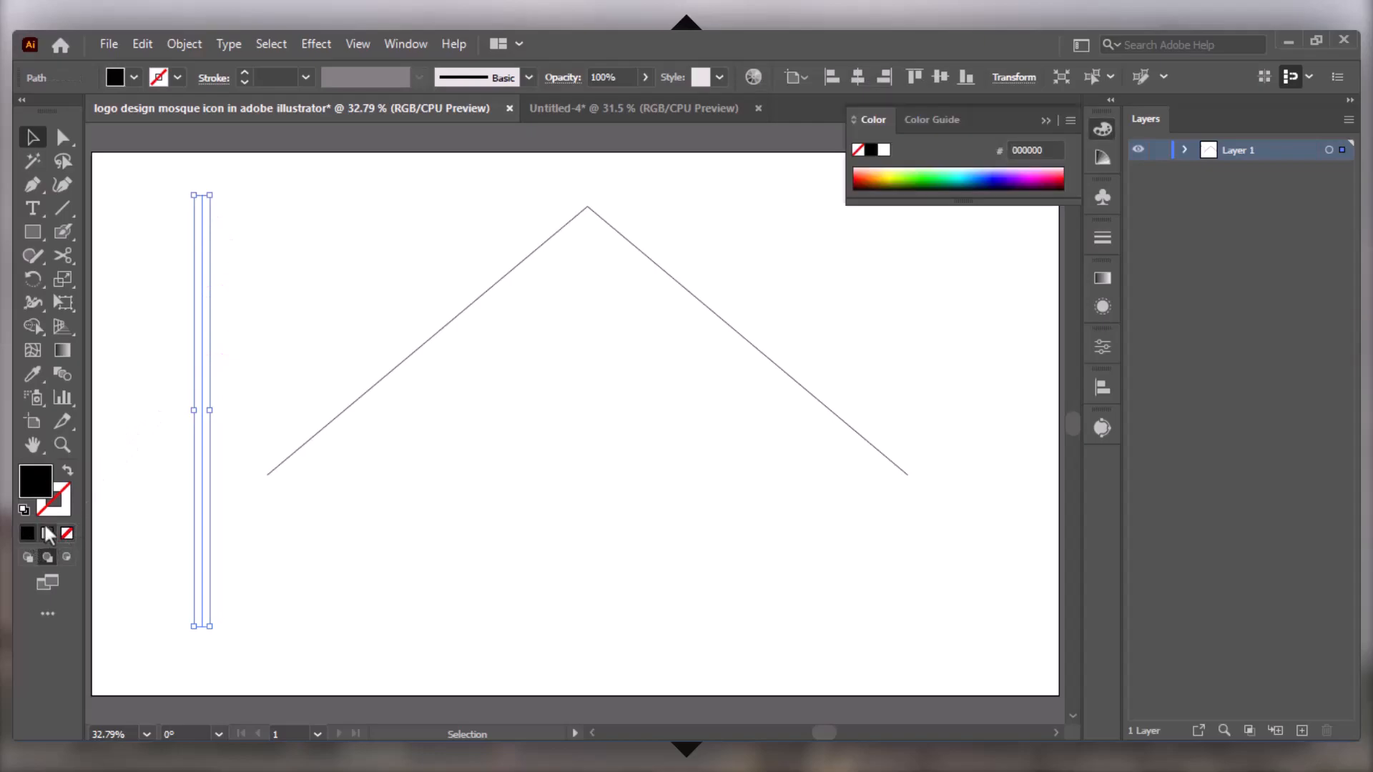
left_click(216, 197)
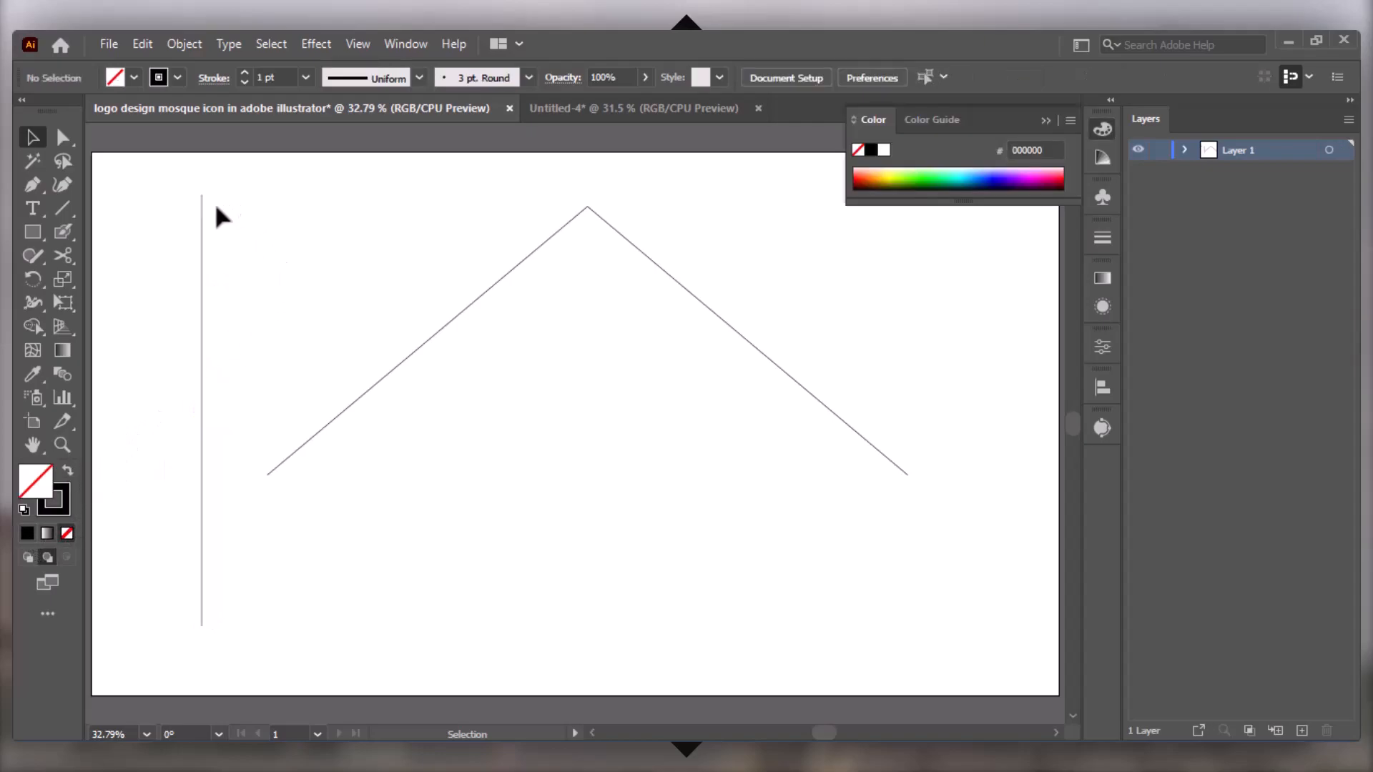
Rotate the vertical line 90° and place it horizontally across the roof just below the apex
left_click(203, 215)
left_click(1102, 341)
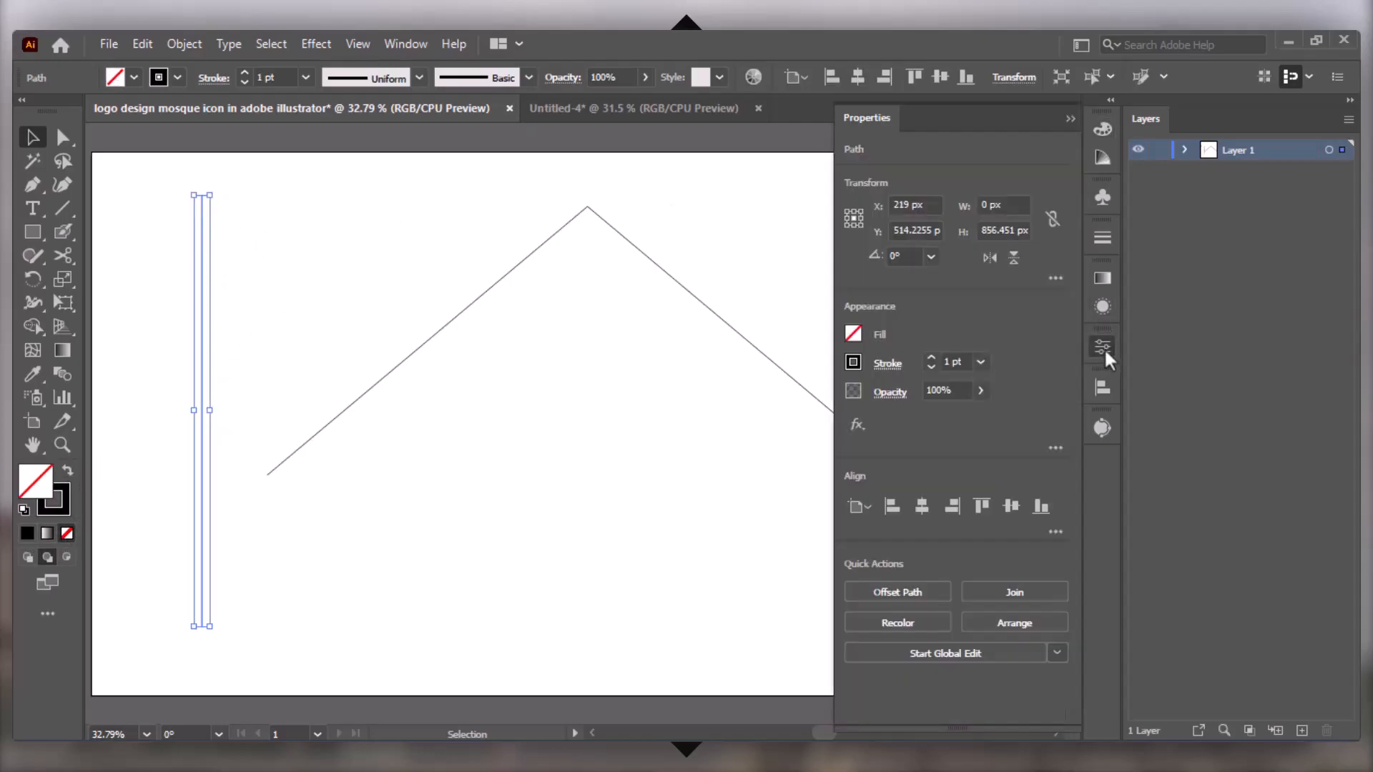
left_click(897, 257)
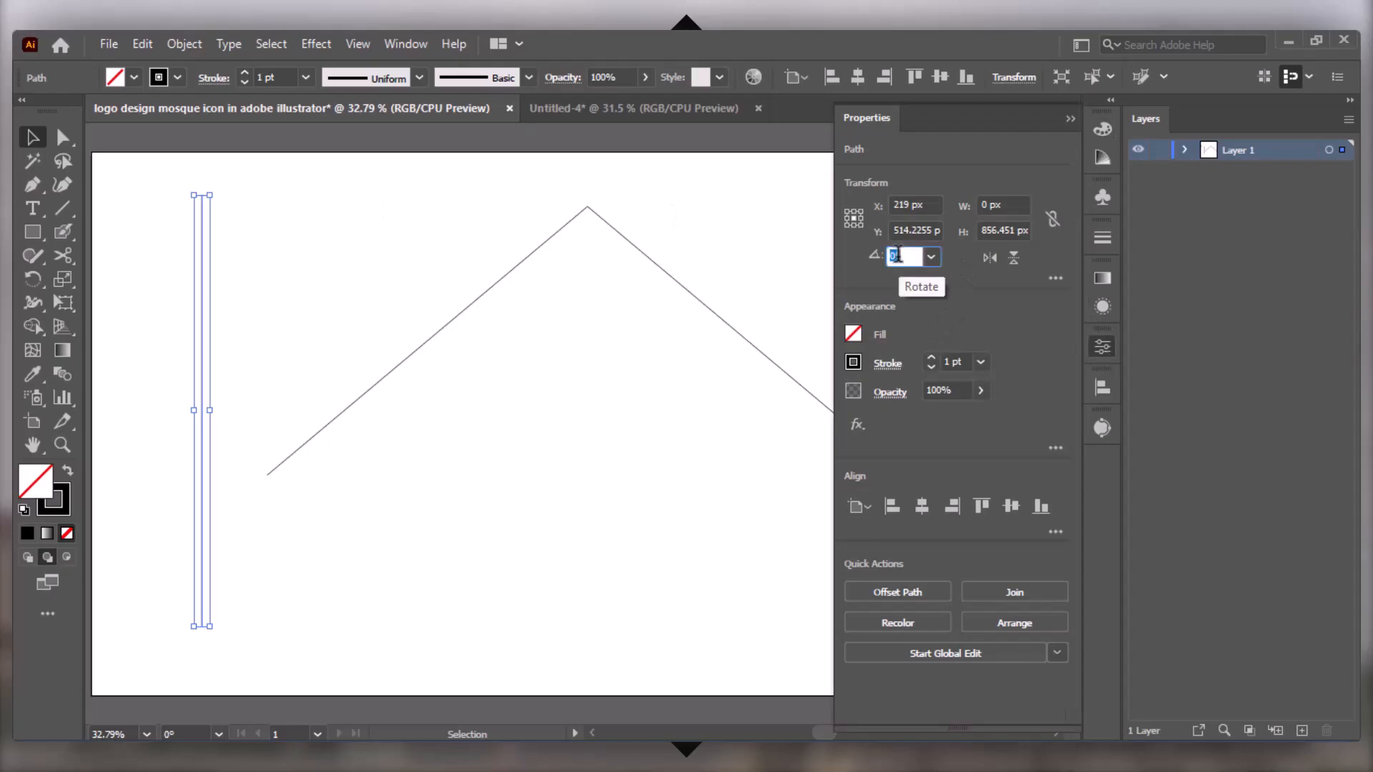
type("90")
key("Return")
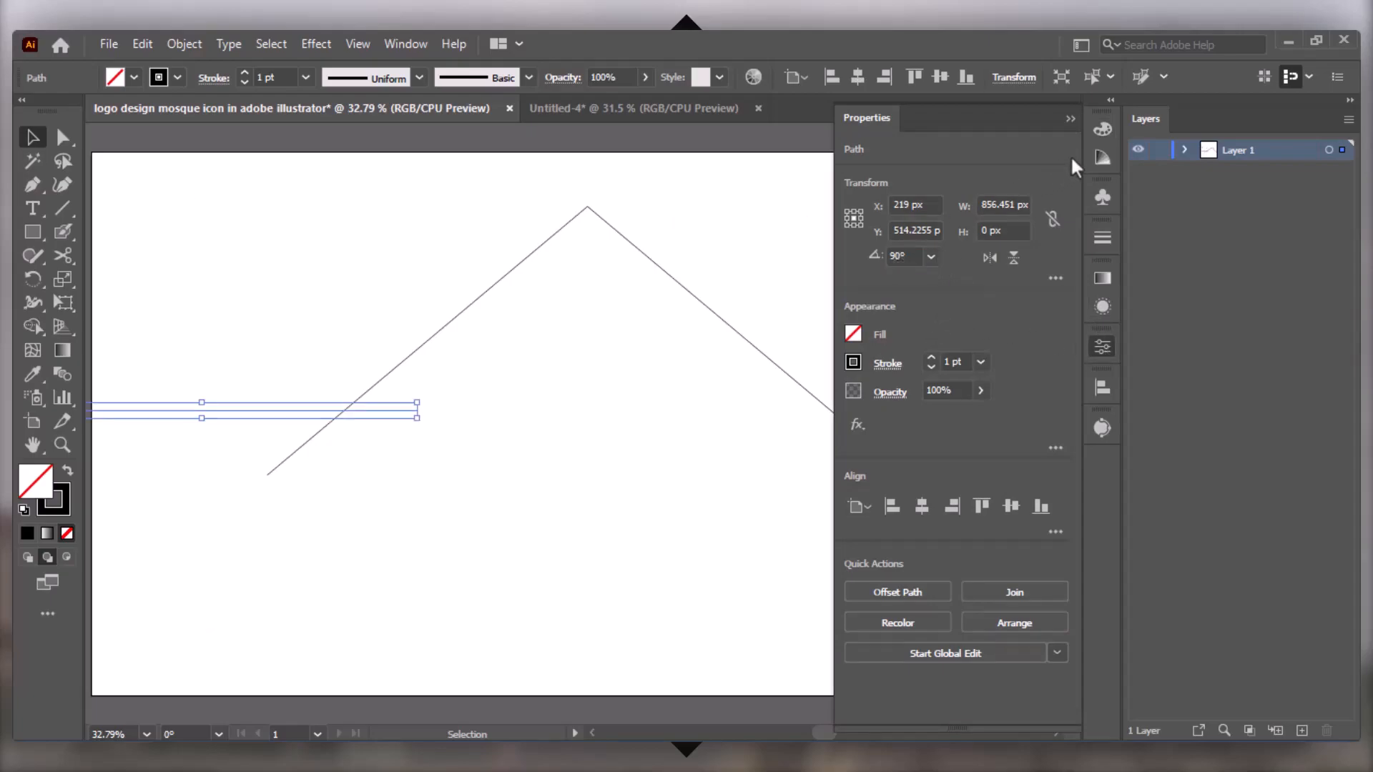
left_click(1071, 119)
left_click_drag(391, 411, 925, 256)
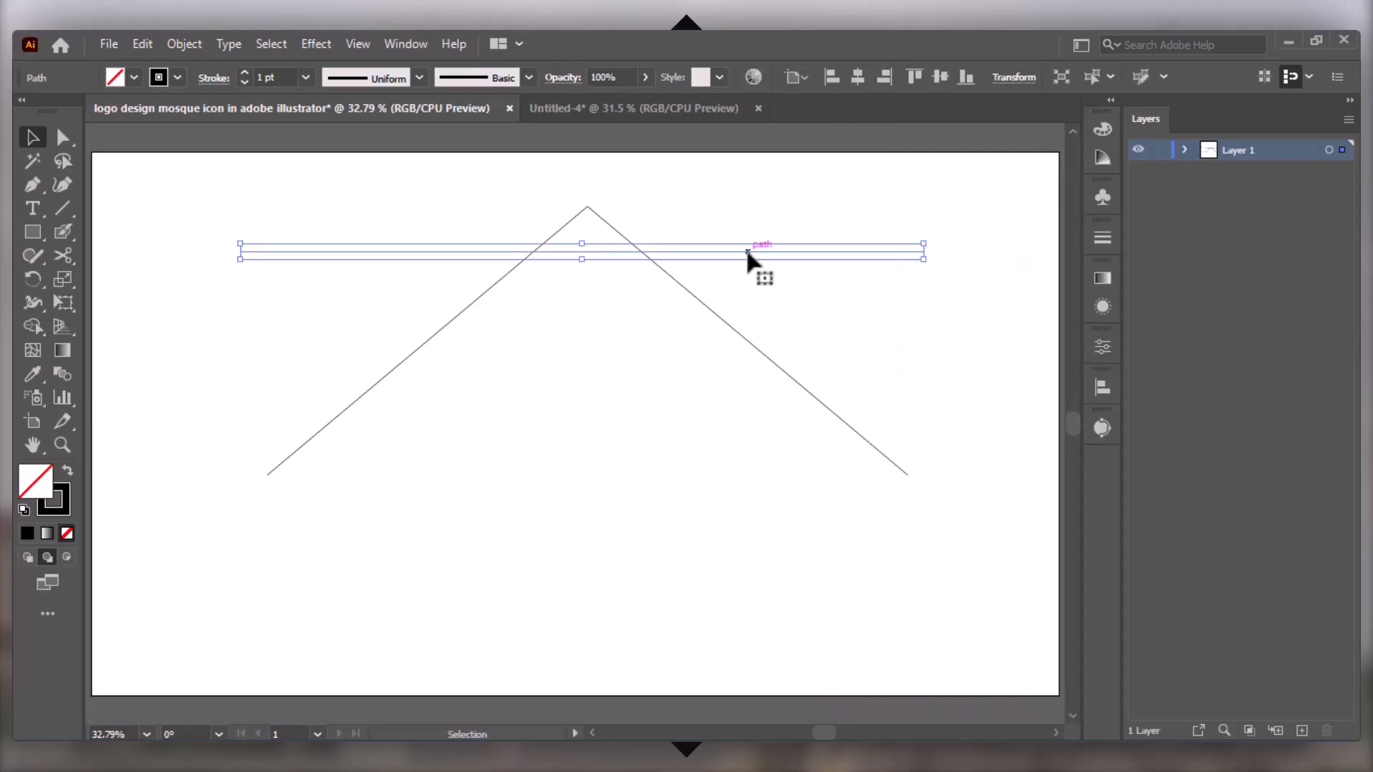
Duplicate the horizontal line down the roof to make four lines, with the lowest two close together
left_click_drag(747, 251, 741, 289)
left_click(893, 352)
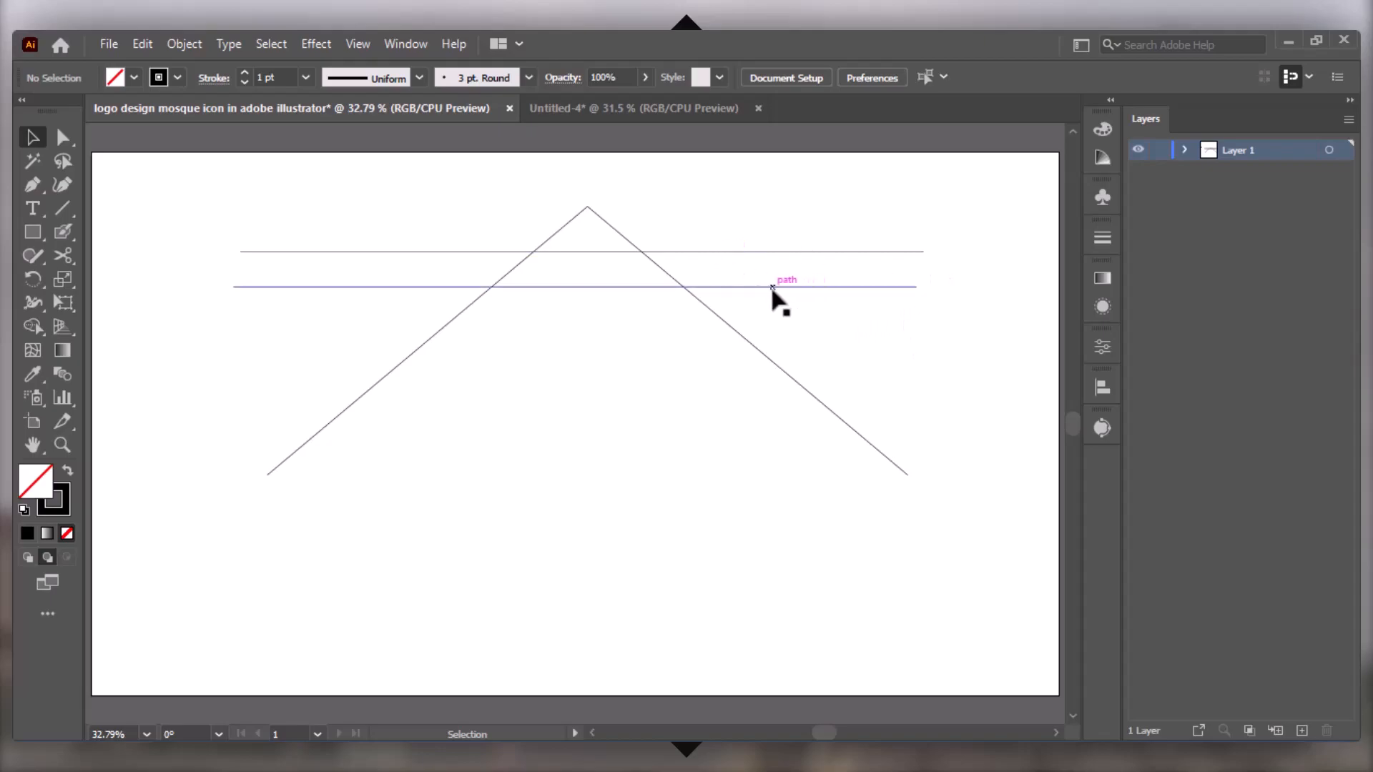
left_click_drag(772, 287, 806, 340)
left_click(897, 341)
left_click_drag(900, 351, 864, 372)
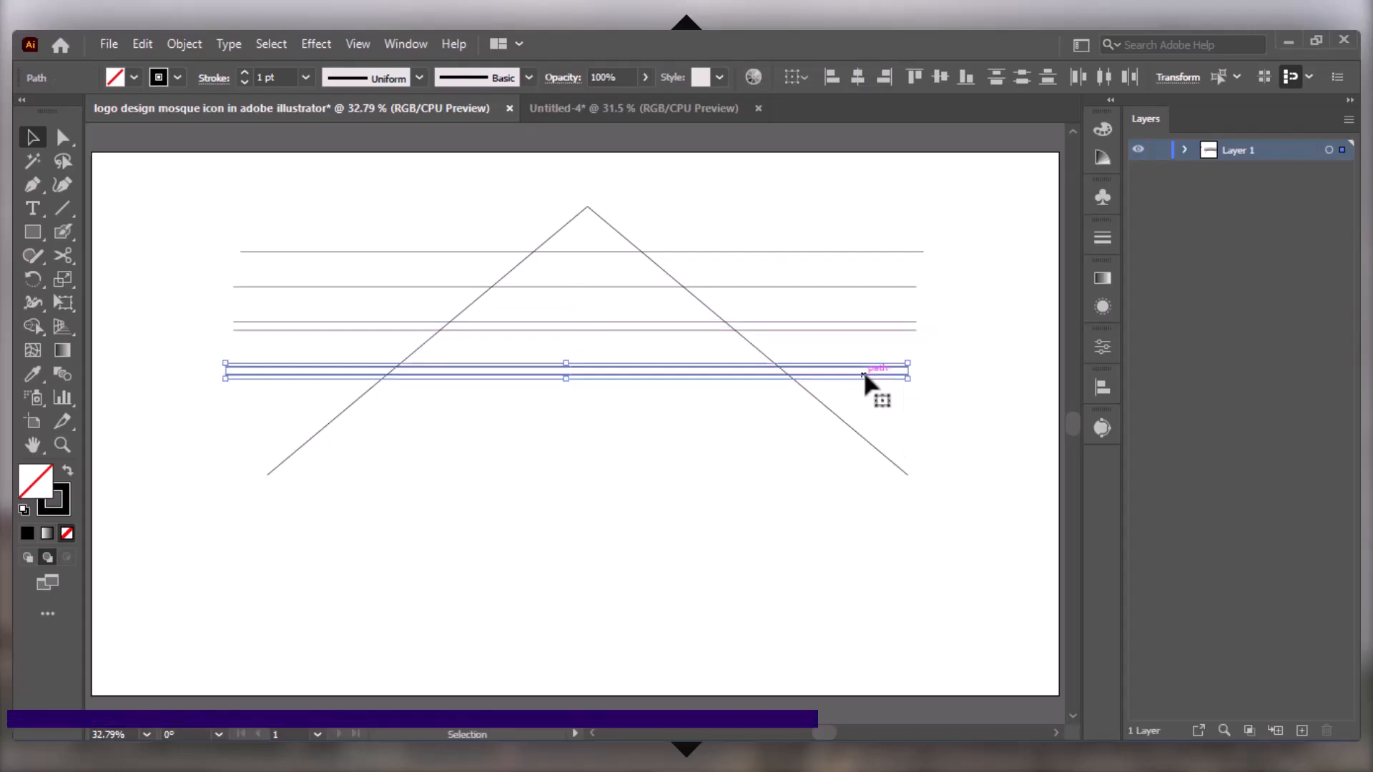
key("Delete")
left_click(884, 330)
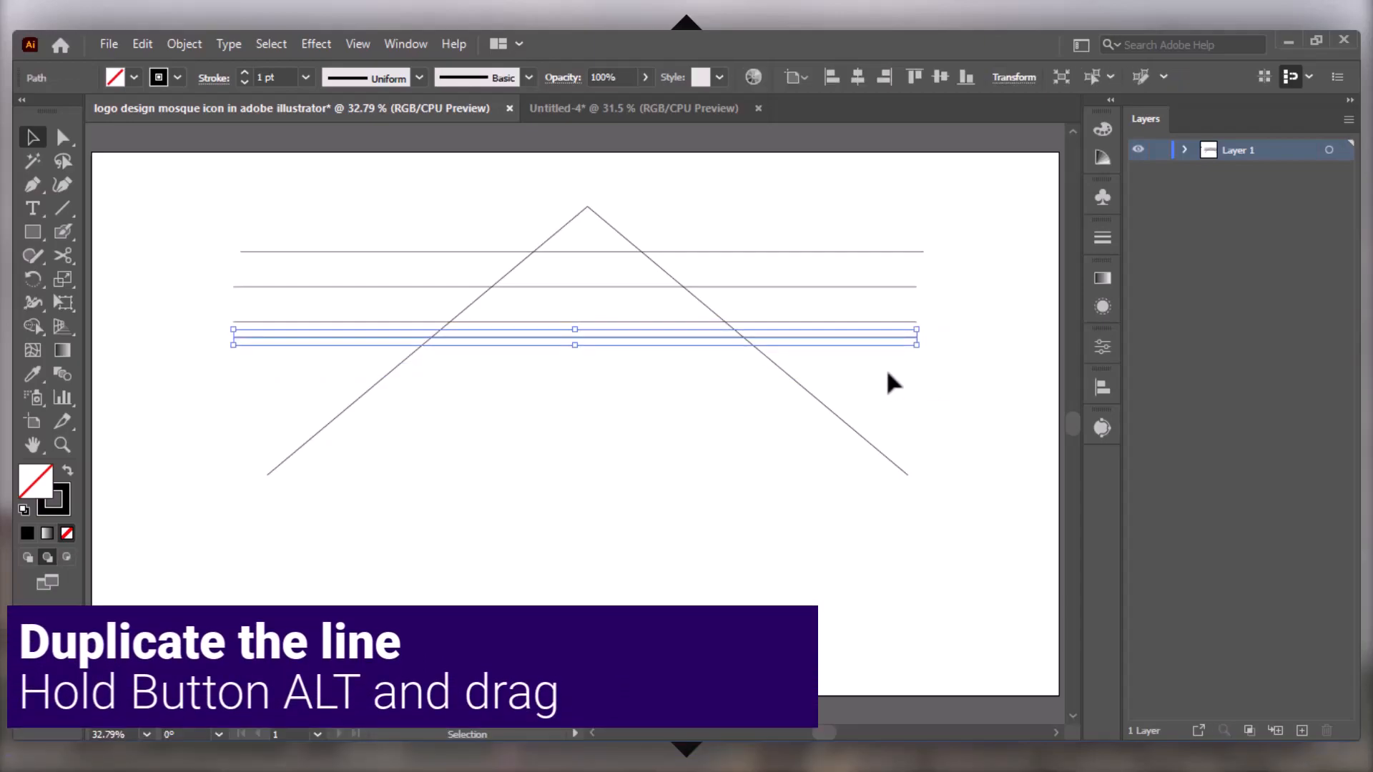
Duplicate the closely spaced pair of horizontal lines twice farther down the roof
left_click(954, 302)
left_click_drag(934, 303, 892, 459)
left_click(969, 274)
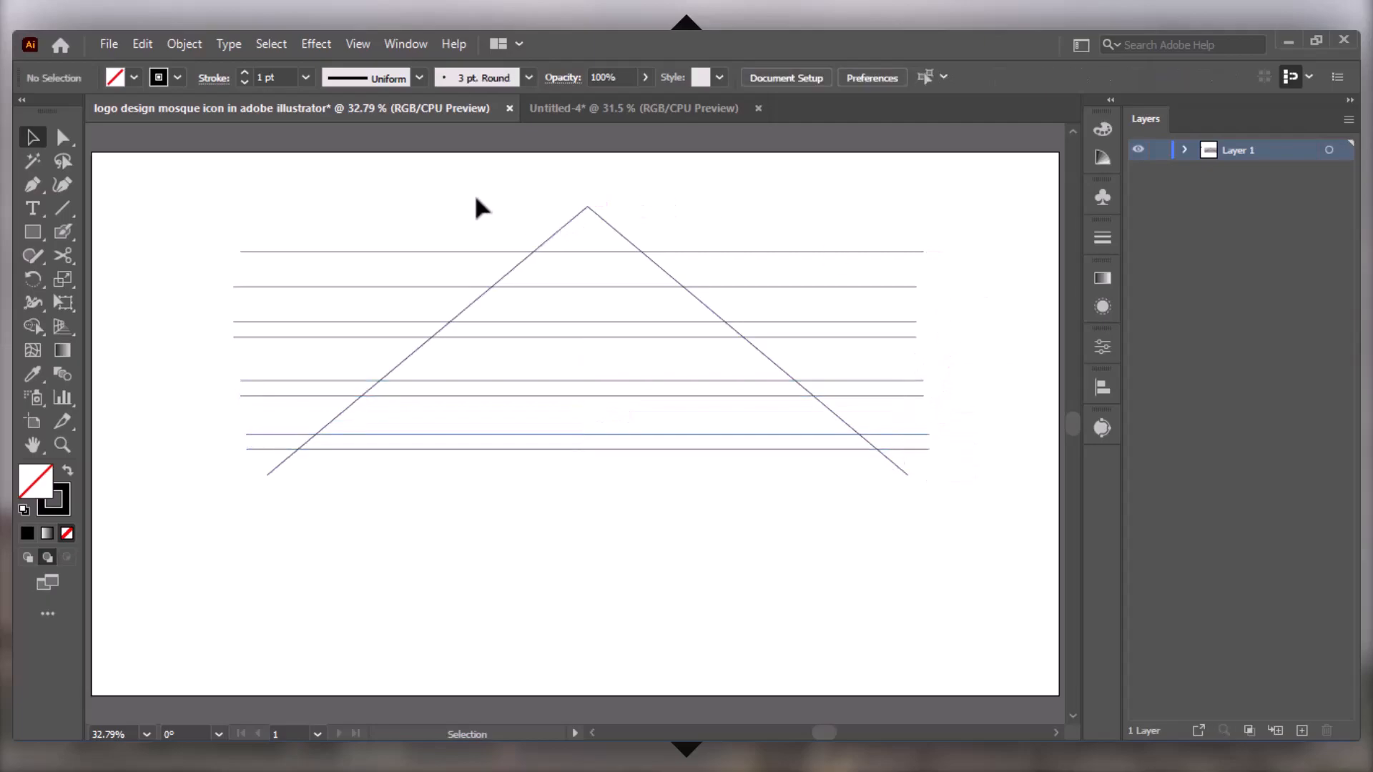
Erase the line overhangs right of the roof and the gaps around the band below the top triangle with Shape Builder
left_click_drag(474, 190, 871, 608)
left_click(32, 326)
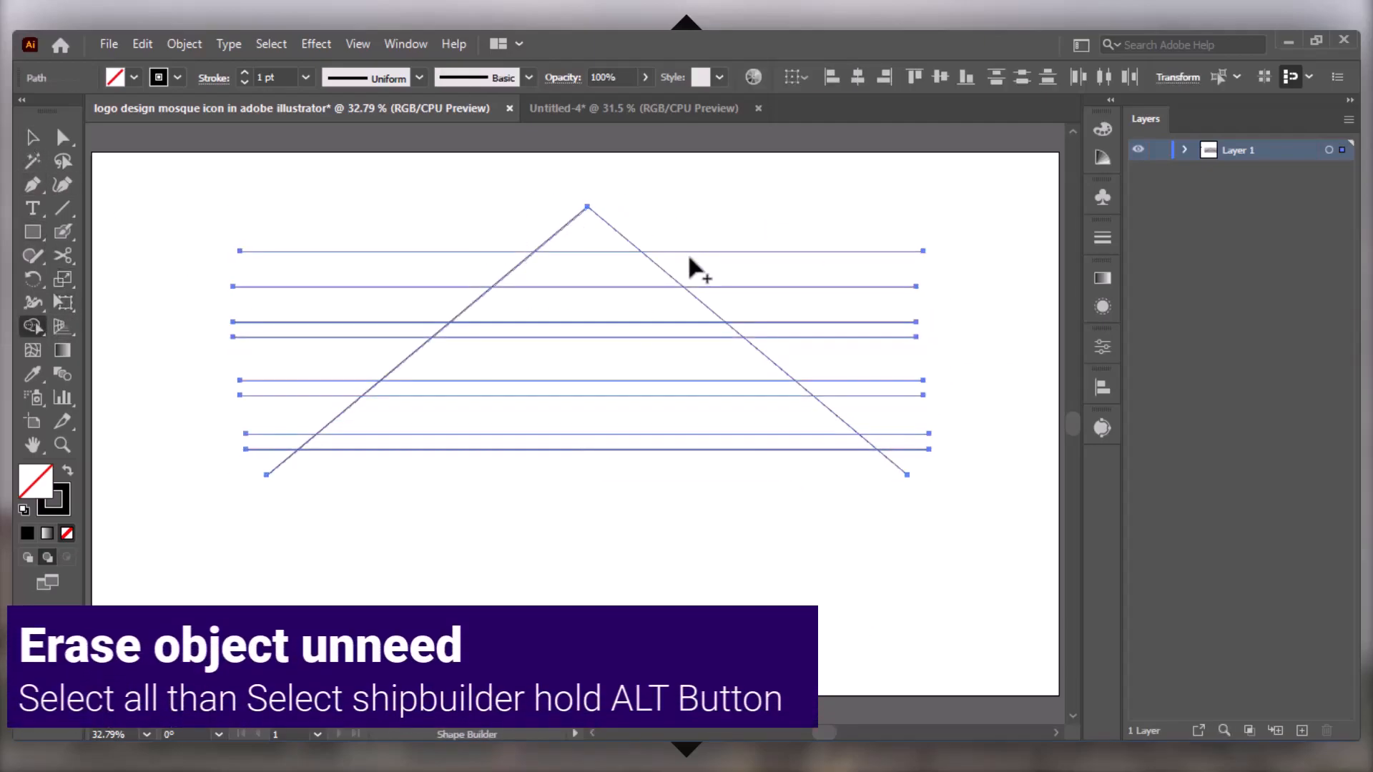
mouse_move(723, 226)
left_mouse_down()
mouse_move(688, 258)
mouse_move(589, 273)
mouse_move(412, 217)
mouse_move(484, 250)
left_mouse_up()
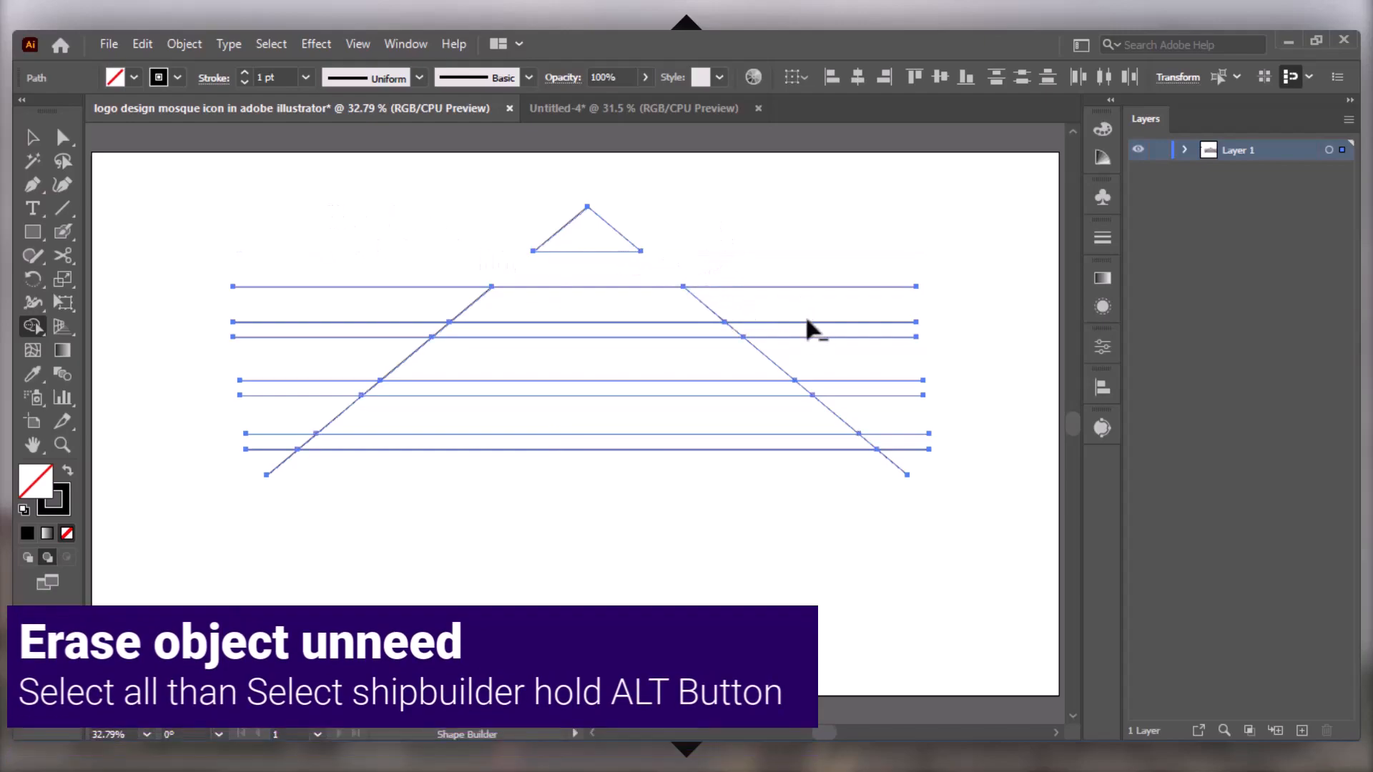
mouse_move(776, 272)
left_mouse_down()
mouse_move(767, 326)
mouse_move(732, 337)
mouse_move(880, 310)
left_mouse_up()
mouse_move(414, 274)
left_mouse_down()
mouse_move(438, 334)
mouse_move(461, 335)
left_mouse_up()
mouse_move(821, 316)
left_mouse_down()
mouse_move(809, 257)
mouse_move(787, 277)
left_mouse_up()
mouse_move(894, 414)
left_mouse_down()
mouse_move(953, 477)
mouse_move(925, 454)
mouse_move(862, 250)
left_mouse_up()
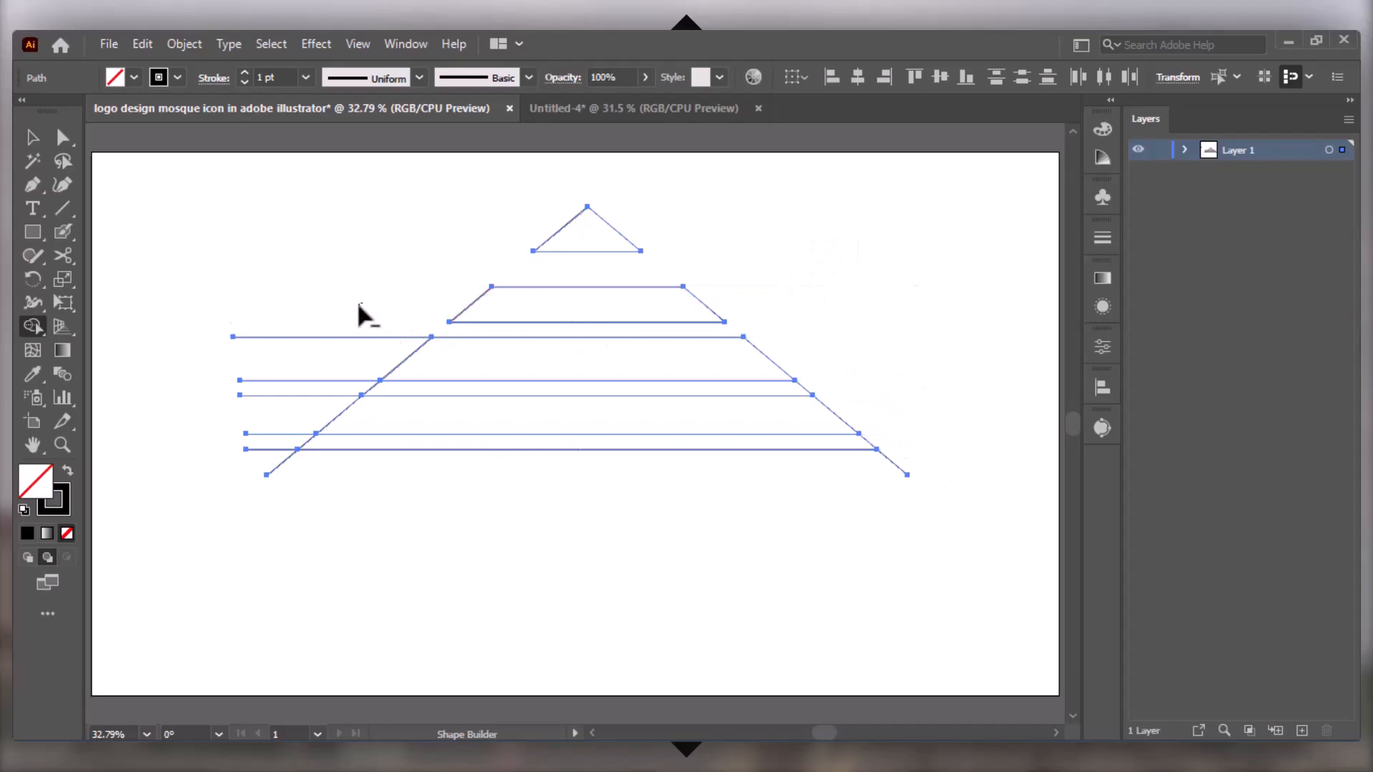
Erase the remaining left overhangs and the slanted side segments in the narrow gaps between the lower bands
left_click_drag(243, 431, 247, 436)
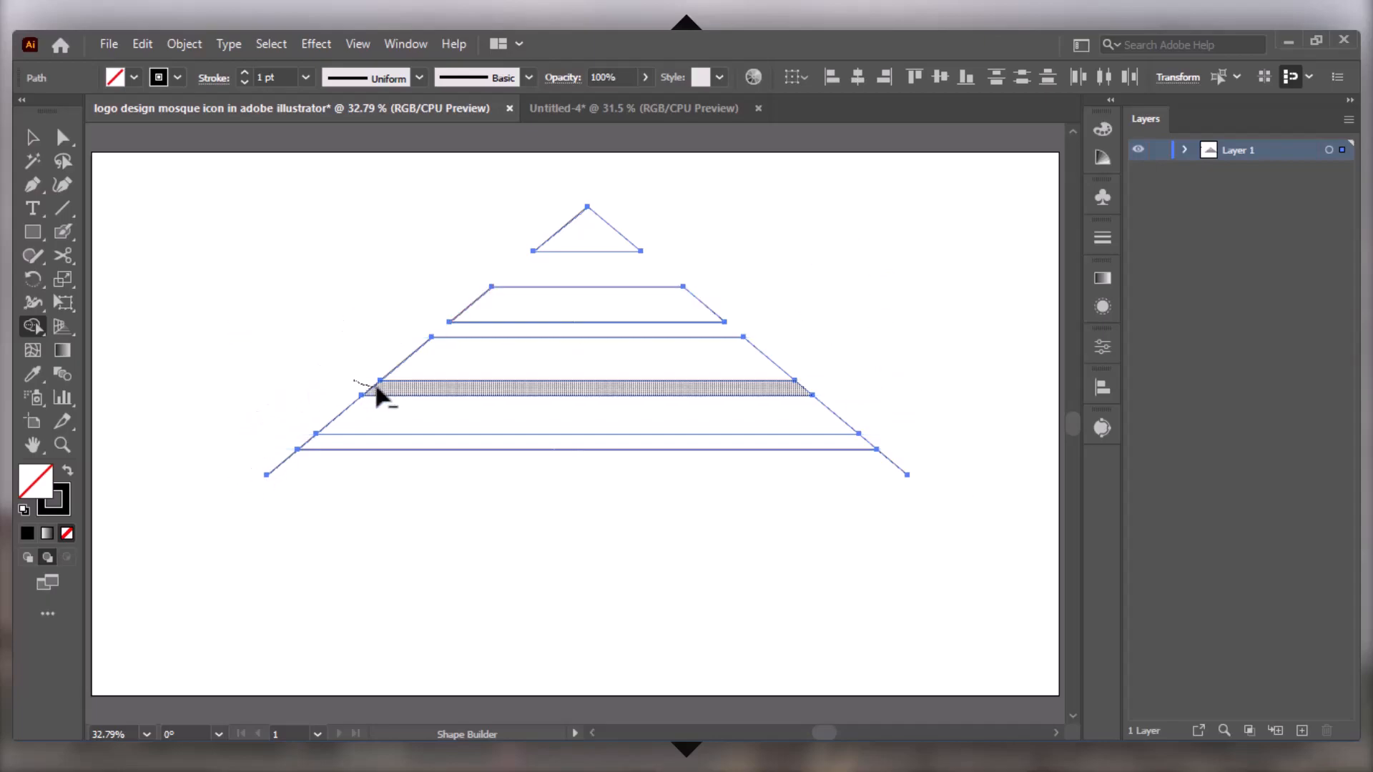
mouse_move(799, 387)
left_mouse_down()
mouse_move(830, 380)
mouse_move(910, 406)
mouse_move(863, 444)
left_mouse_up()
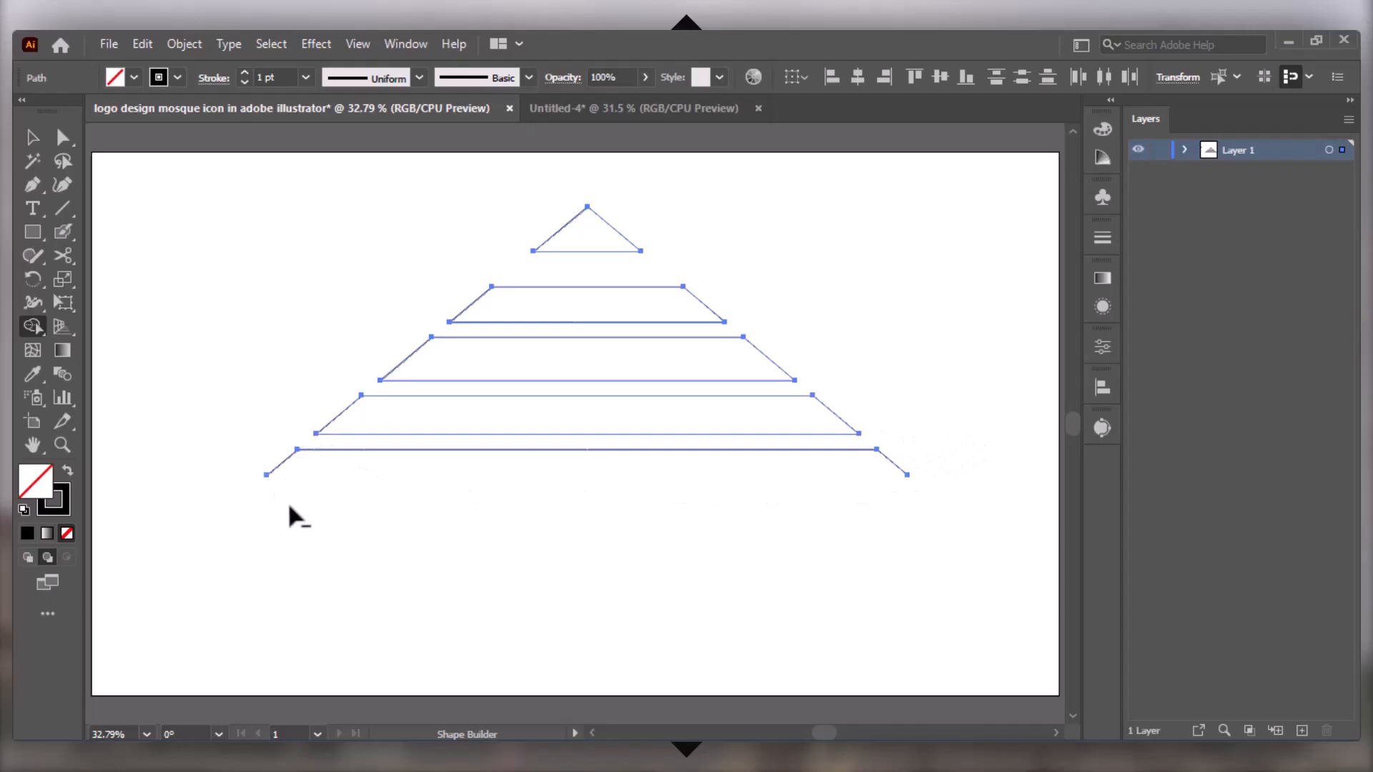
key("v")
left_click(959, 278)
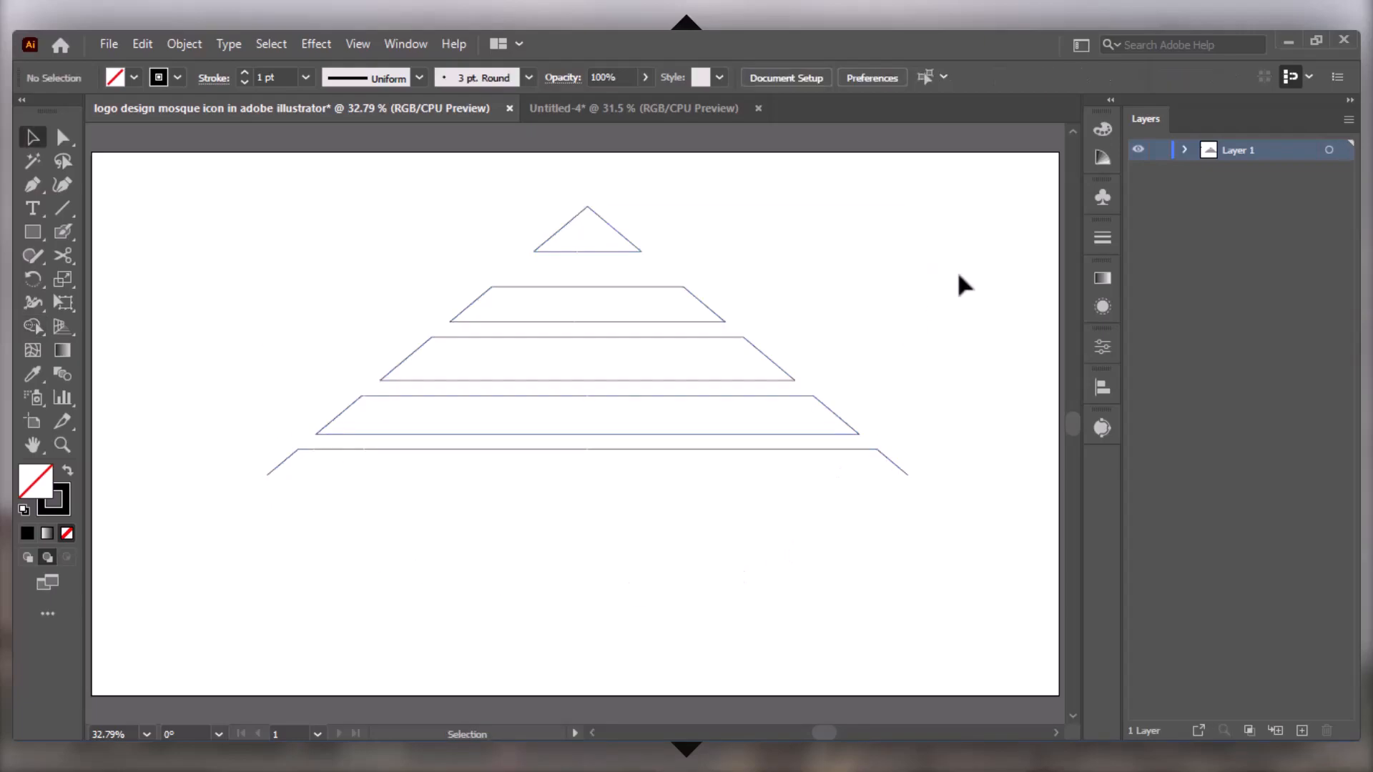
Join the separate segments of the top triangle into one closed path
left_click(611, 222)
left_click(765, 240)
left_click(594, 252)
left_click(701, 208)
left_click_drag(651, 200, 565, 245)
key("ctrl+j")
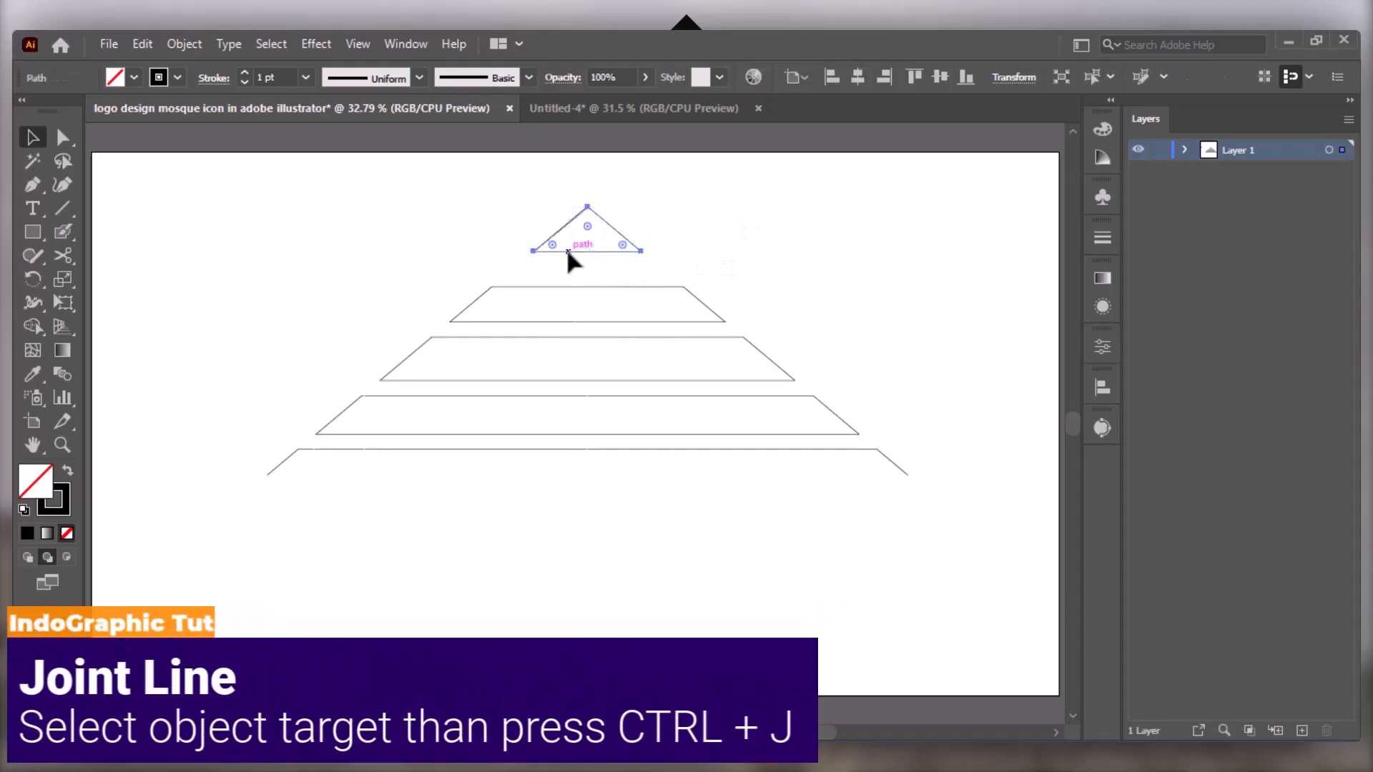
Join the segments of the first band below the triangle into a closed trapezoid
left_click_drag(773, 270, 656, 322)
key("ctrl+j")
key("v")
left_click_drag(412, 247, 502, 327)
key("a")
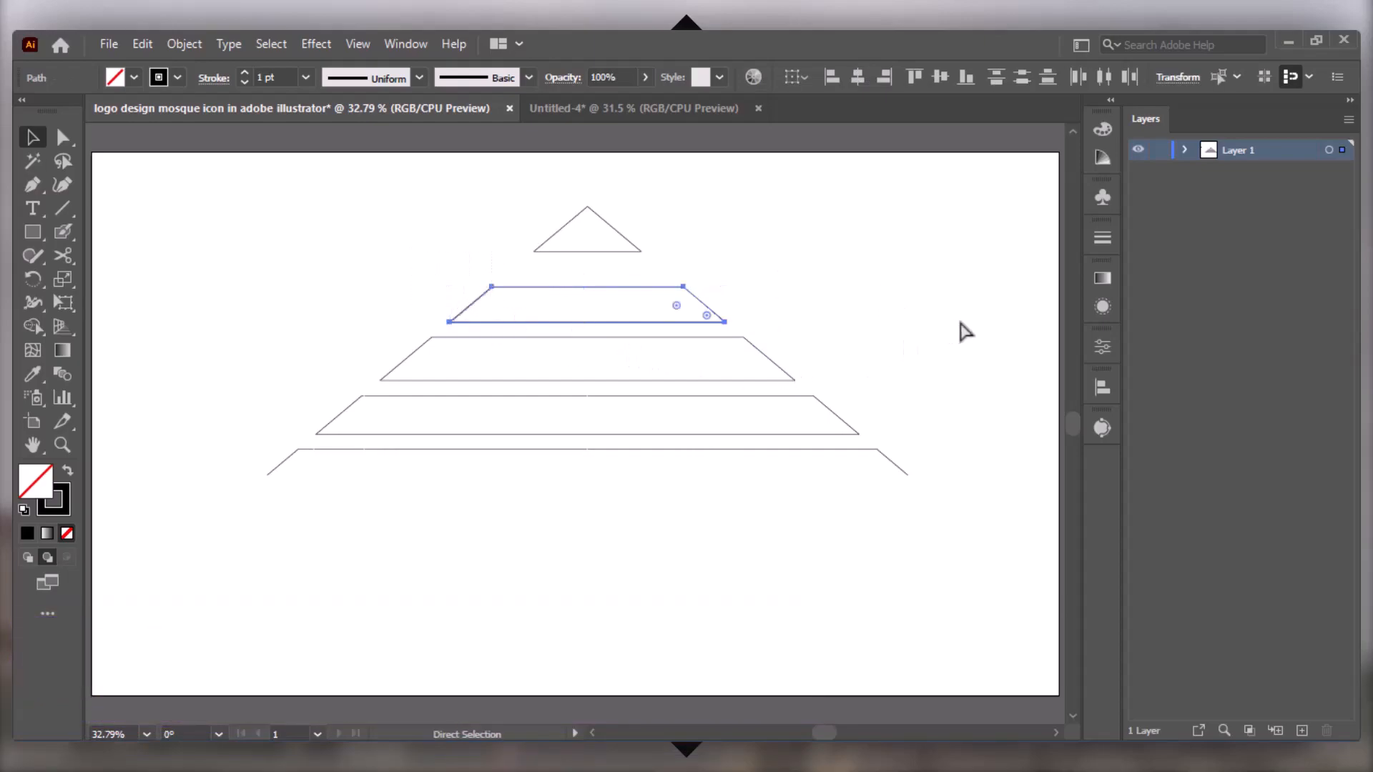
key("v")
left_click(825, 331)
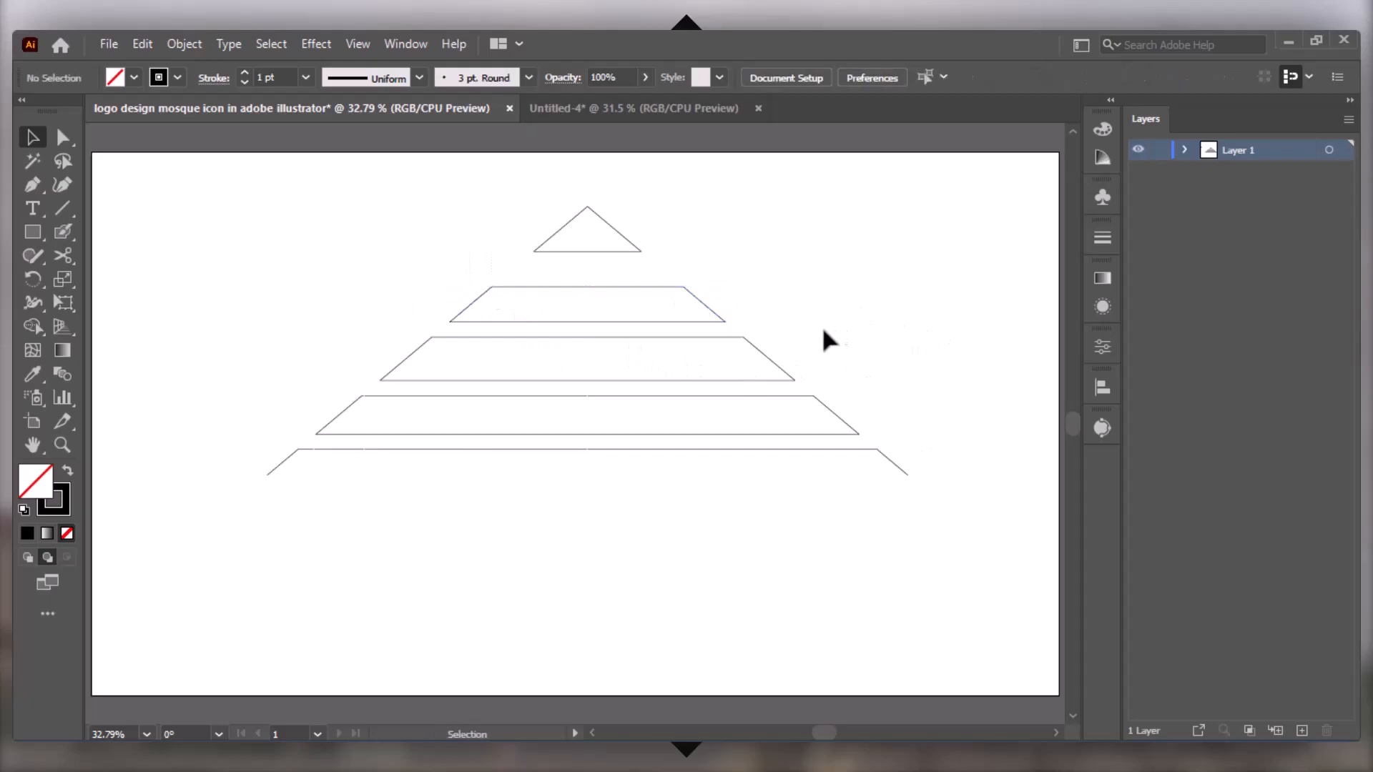
Join the segments of the second band below the triangle into a closed trapezoid
left_click_drag(791, 331, 386, 384)
key("a")
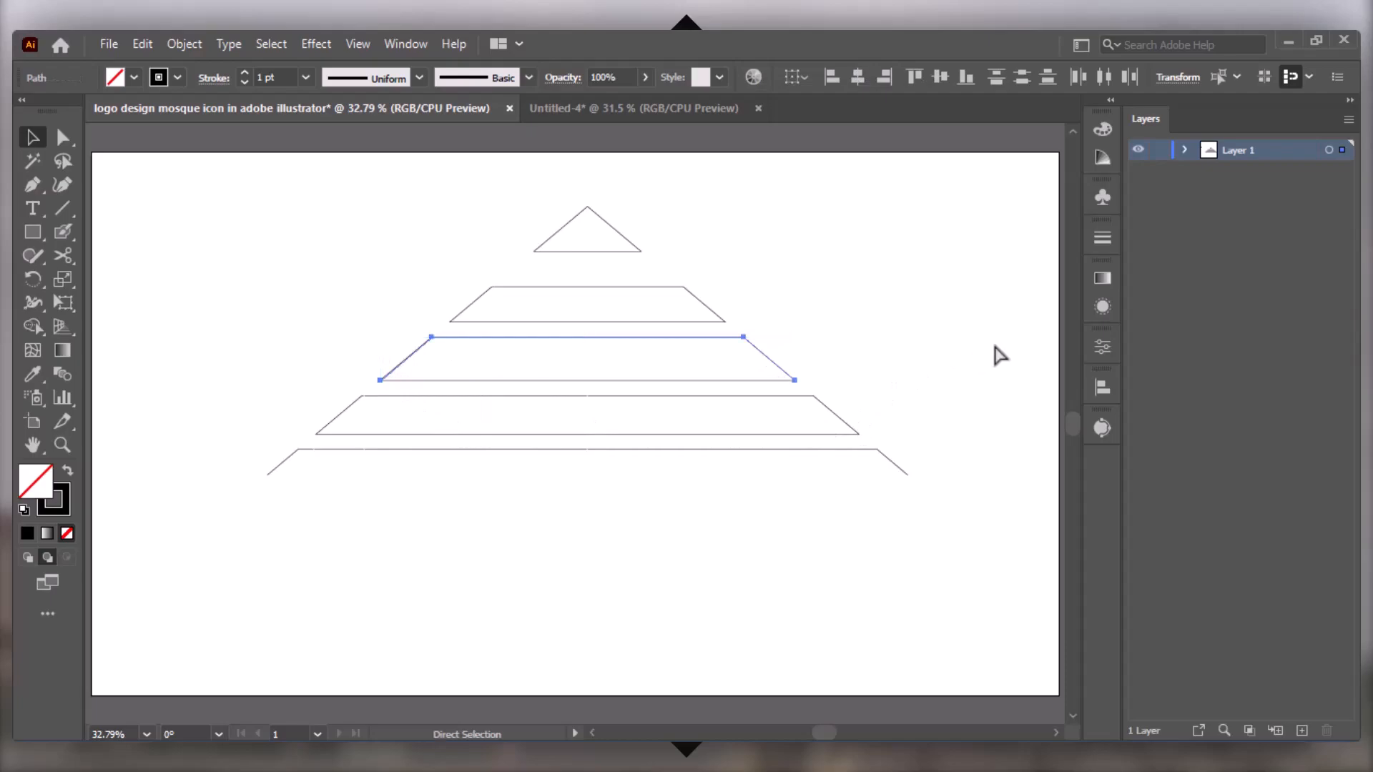
key("v")
left_click_drag(832, 322, 702, 388)
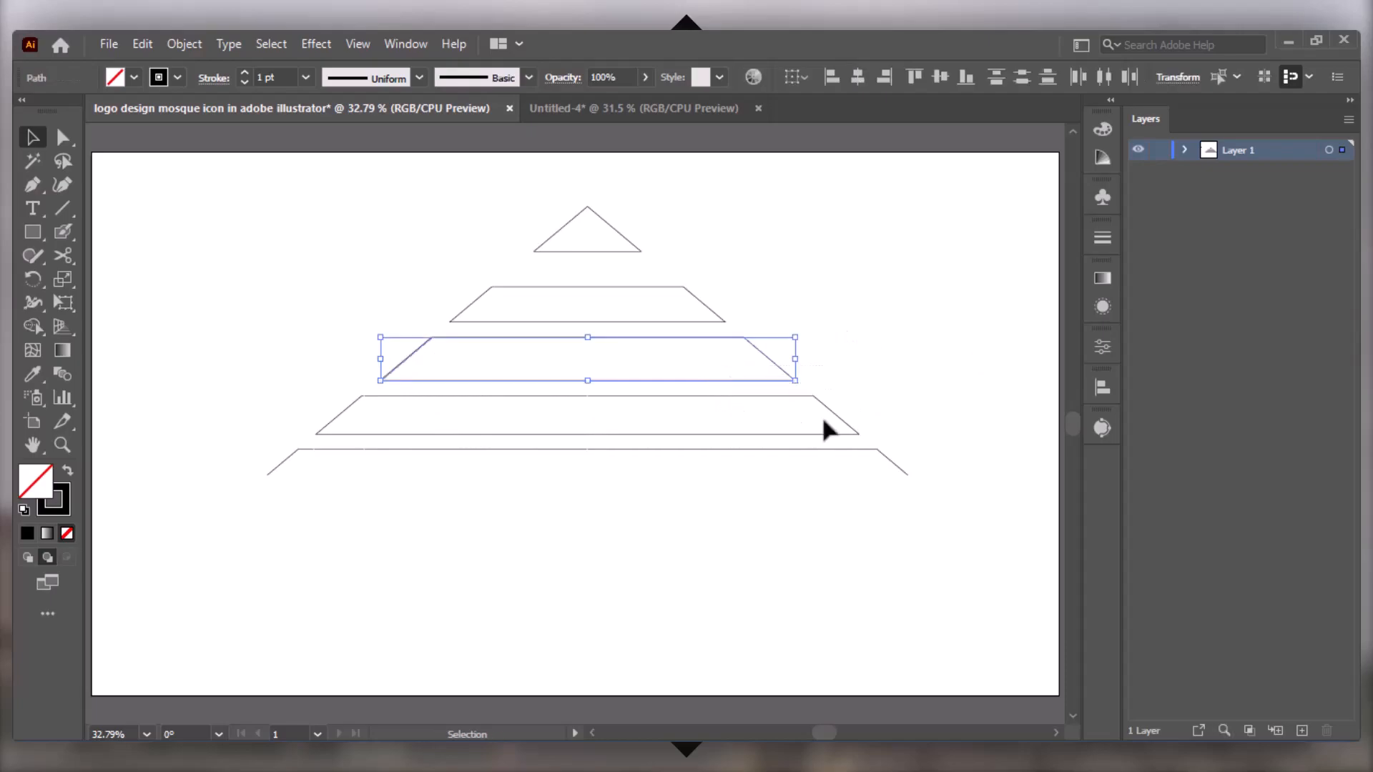
key("ctrl+j")
Join the segments of the third band below the triangle into a closed trapezoid
left_click_drag(872, 398, 309, 433)
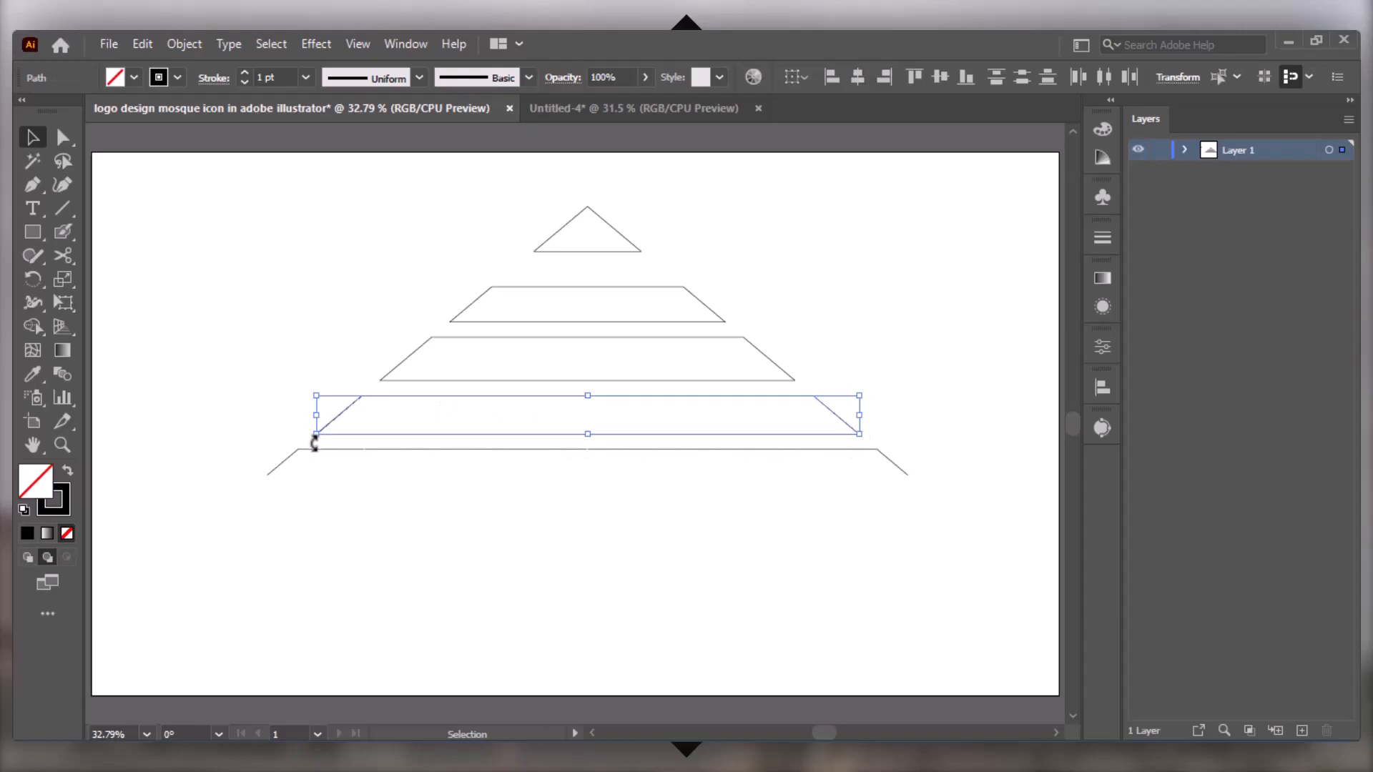
key("ctrl+j")
left_click(948, 338)
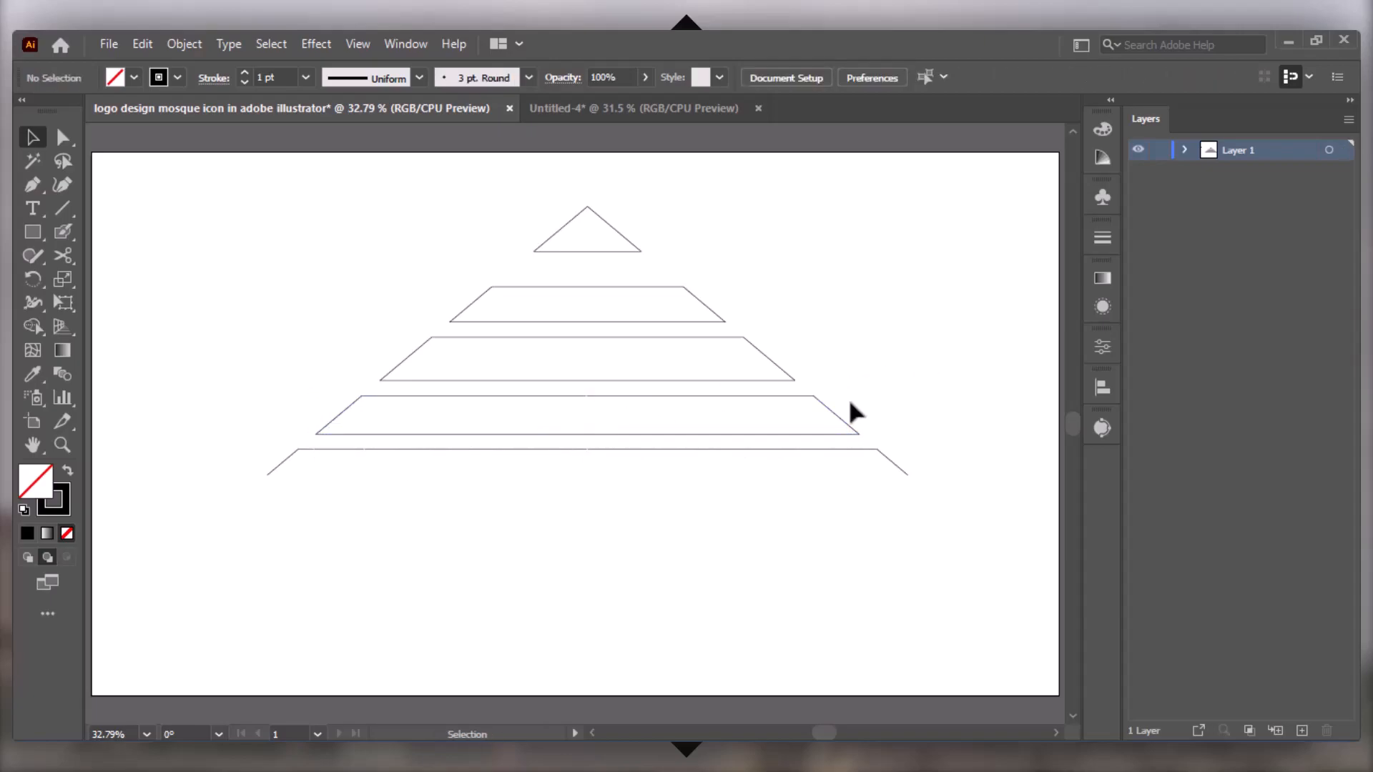
left_click(831, 415)
left_click_drag(890, 383, 302, 447)
key("ctrl+j")
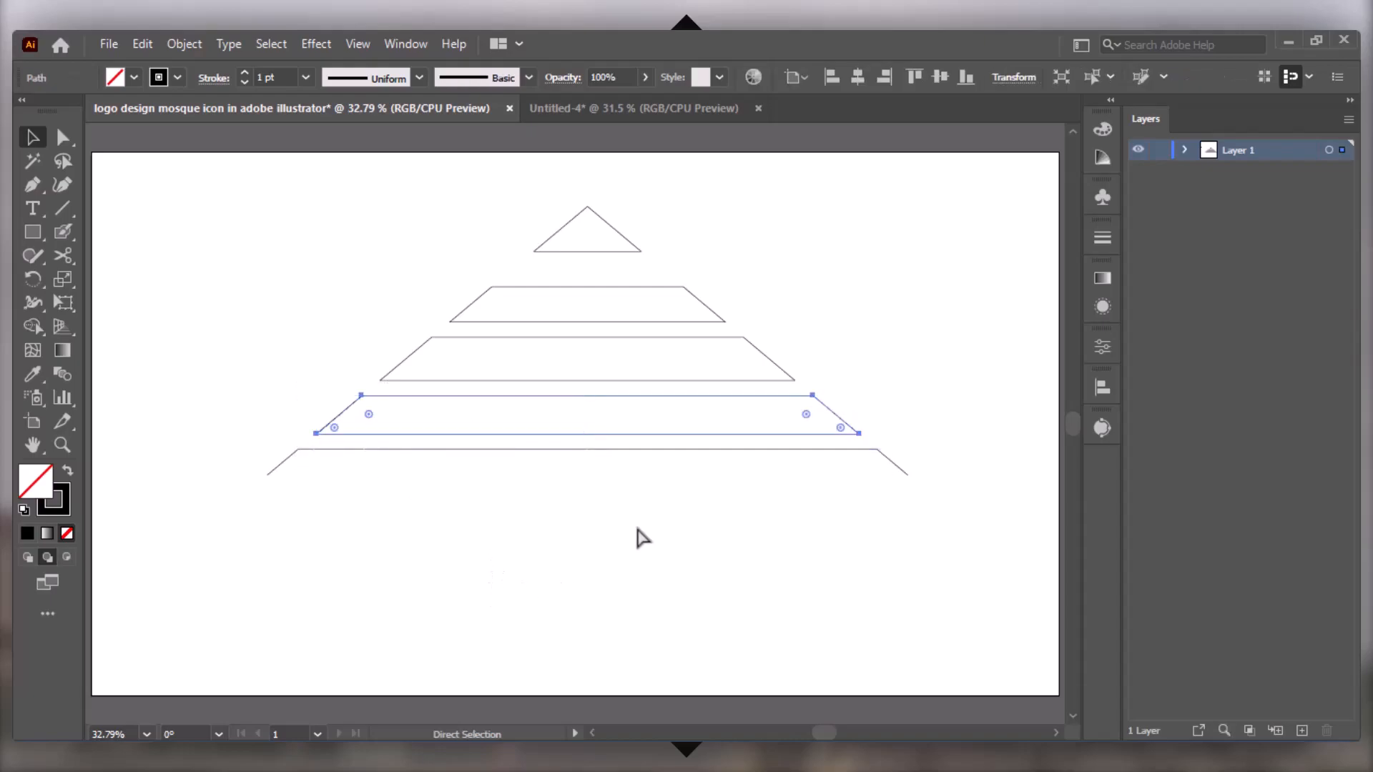
left_click(933, 474)
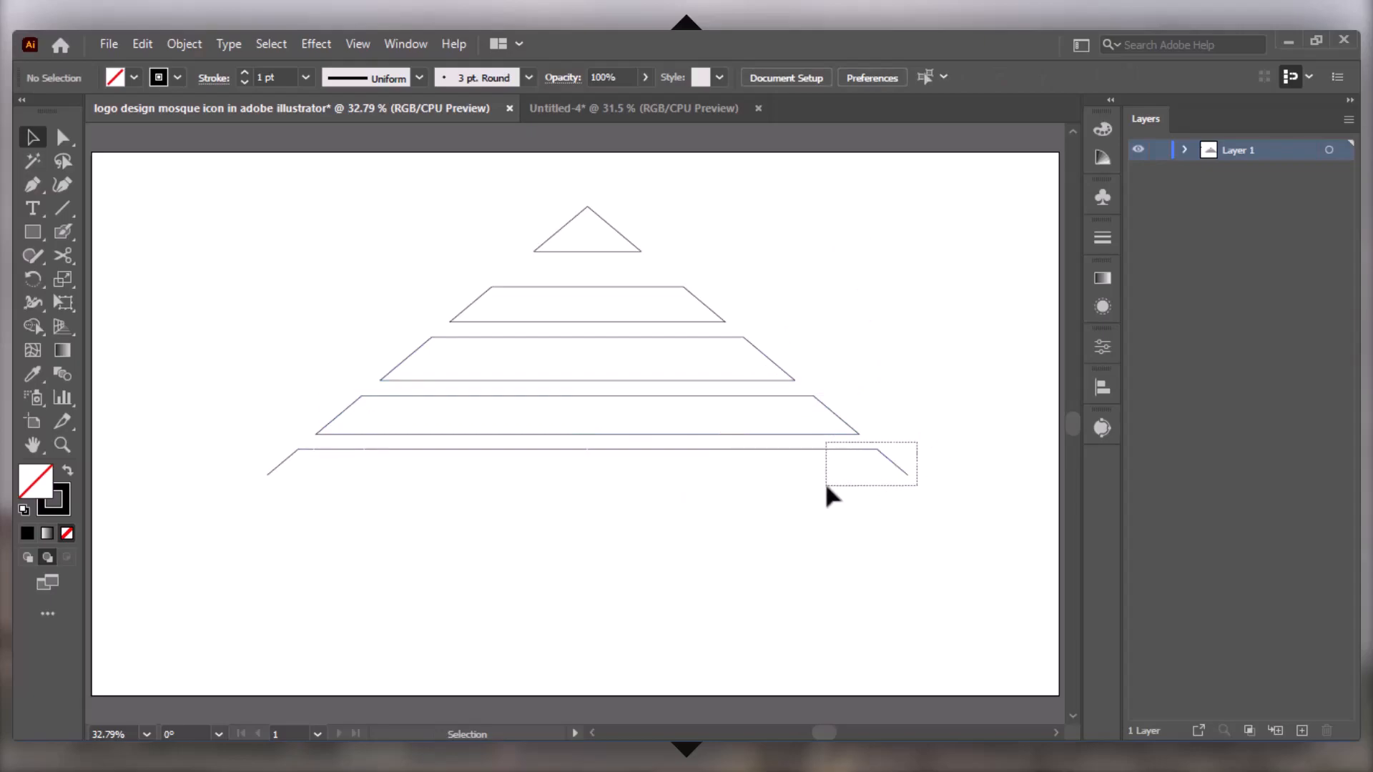
Delete the leftover open line and its slanted end segments below the lowest trapezoid
left_click_drag(826, 487, 827, 493)
key("Delete")
left_click_drag(259, 435, 293, 483)
key("Delete")
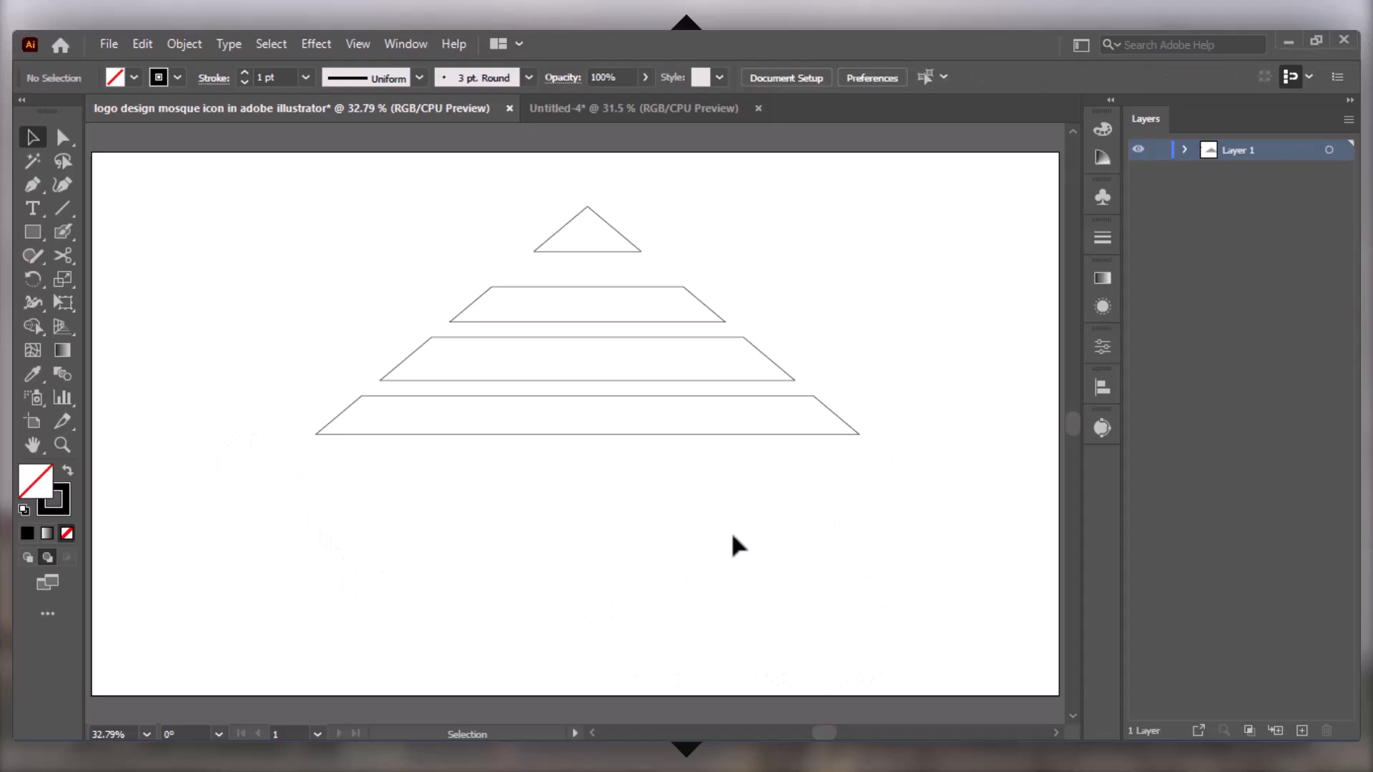
Duplicate the top triangle to its right and flip the copy vertically
left_click(592, 215)
left_click_drag(590, 212, 706, 206)
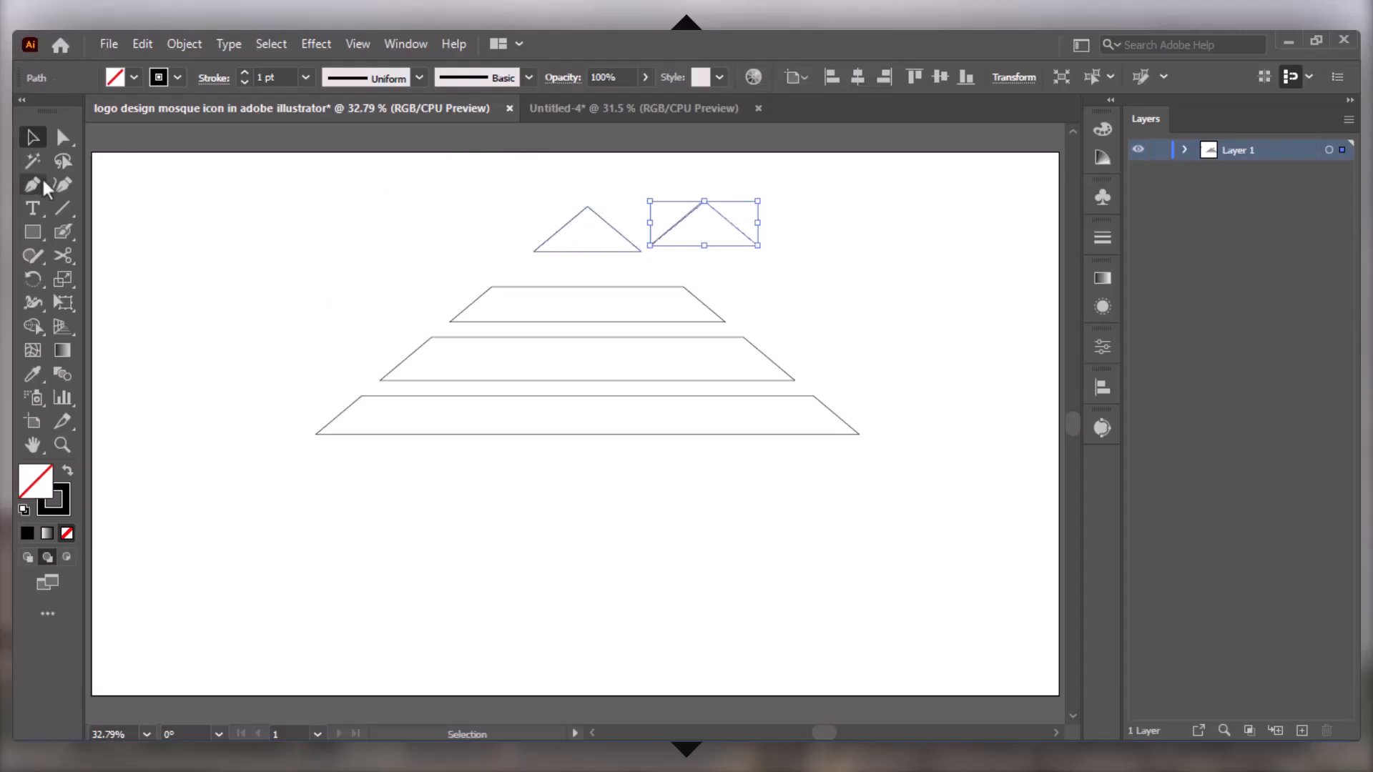
left_click(1107, 350)
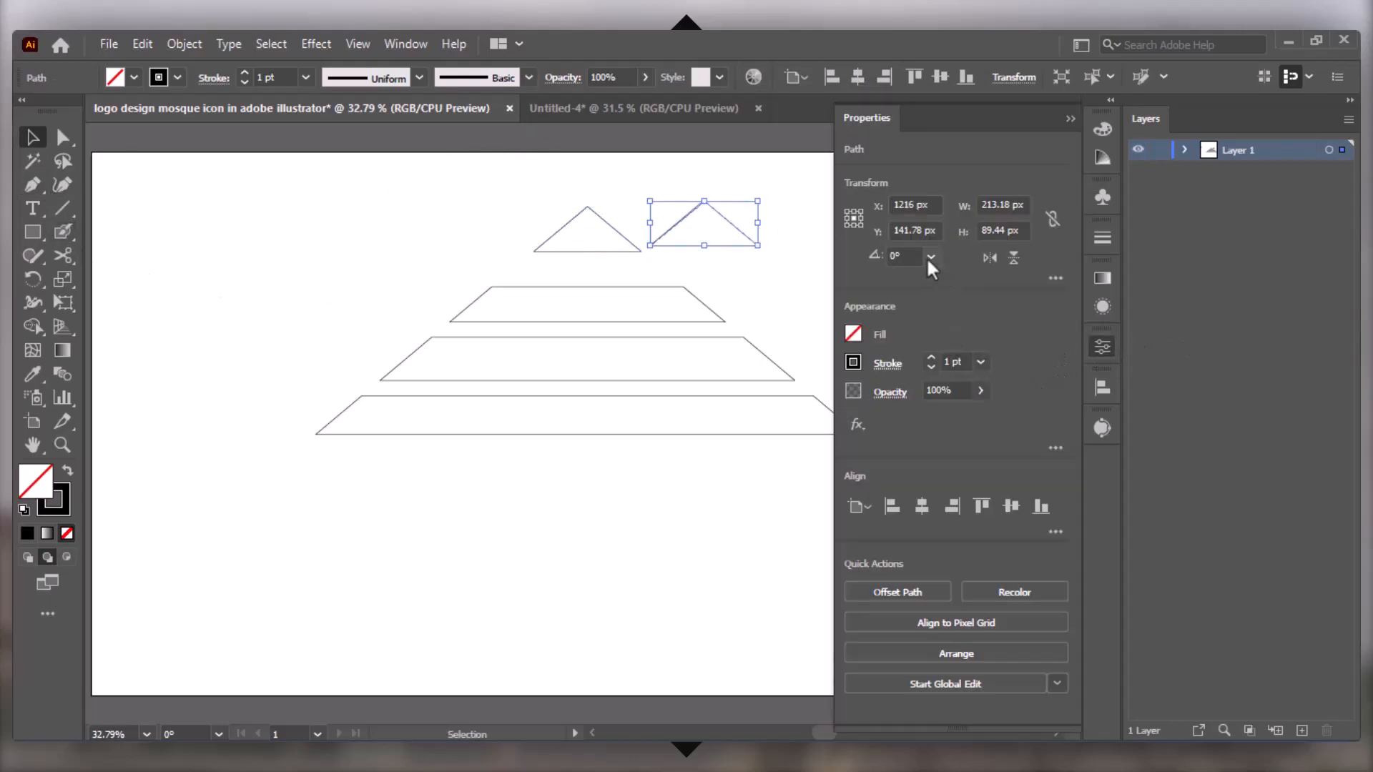
left_click(1014, 258)
left_click(1071, 119)
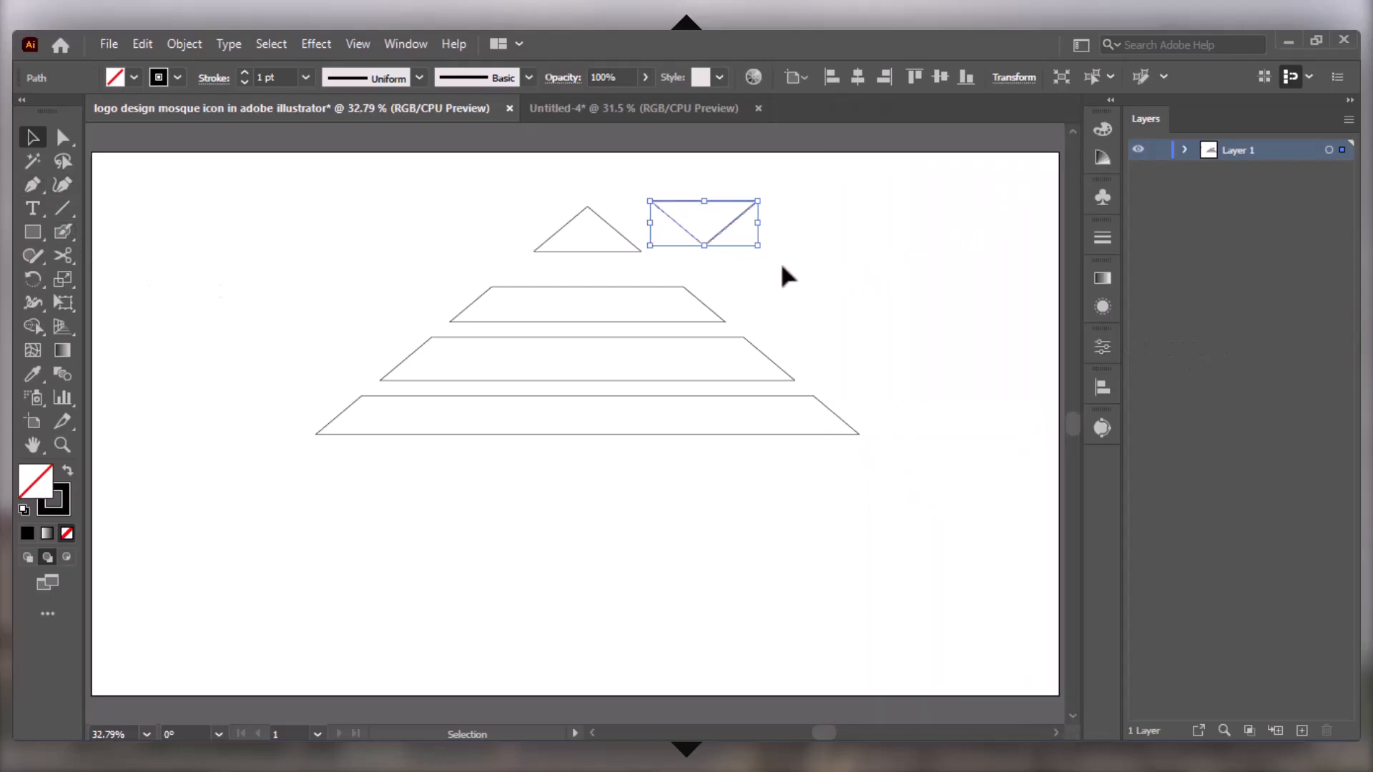
Place the flipped triangle directly beneath the original, centred on it and separated by a thin gap
left_click_drag(726, 223, 614, 273)
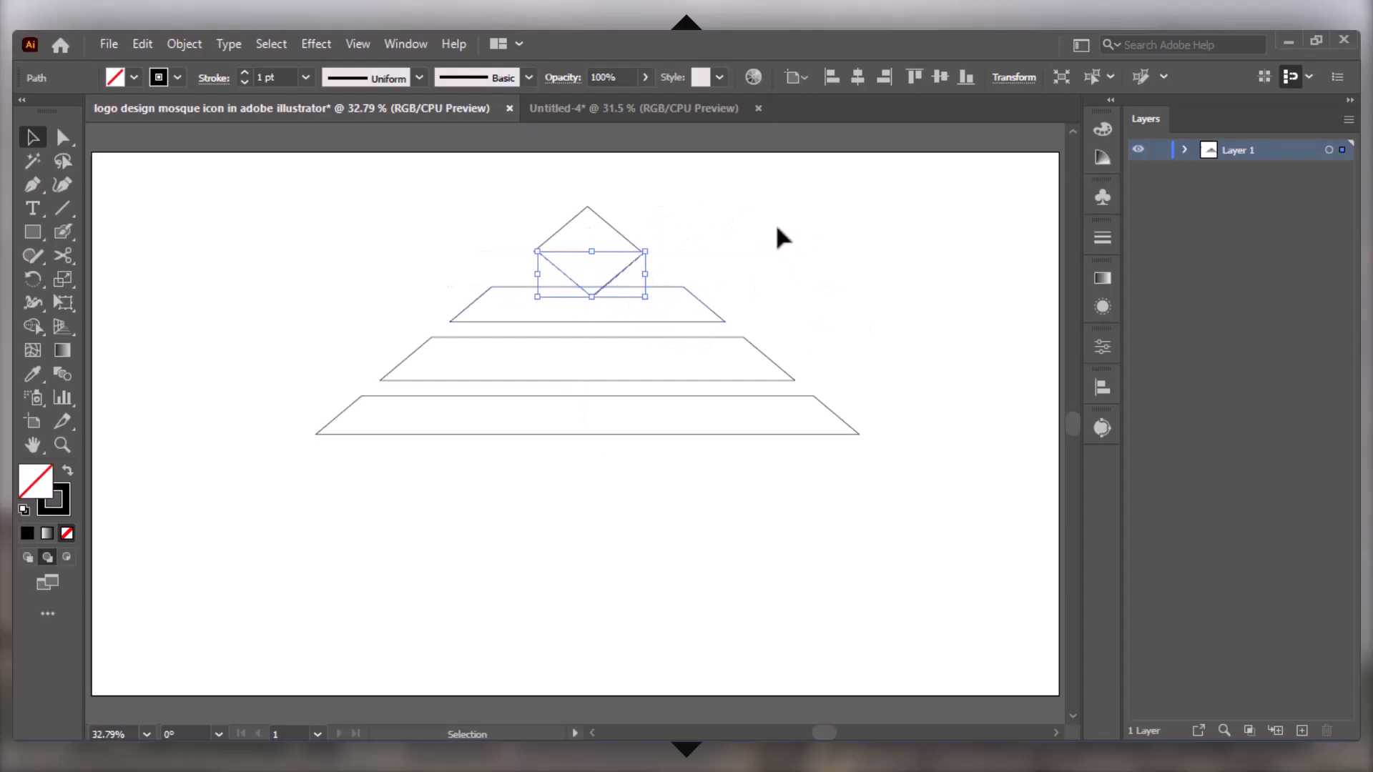
left_click(593, 267)
left_click_drag(565, 275, 565, 275)
left_click(629, 268)
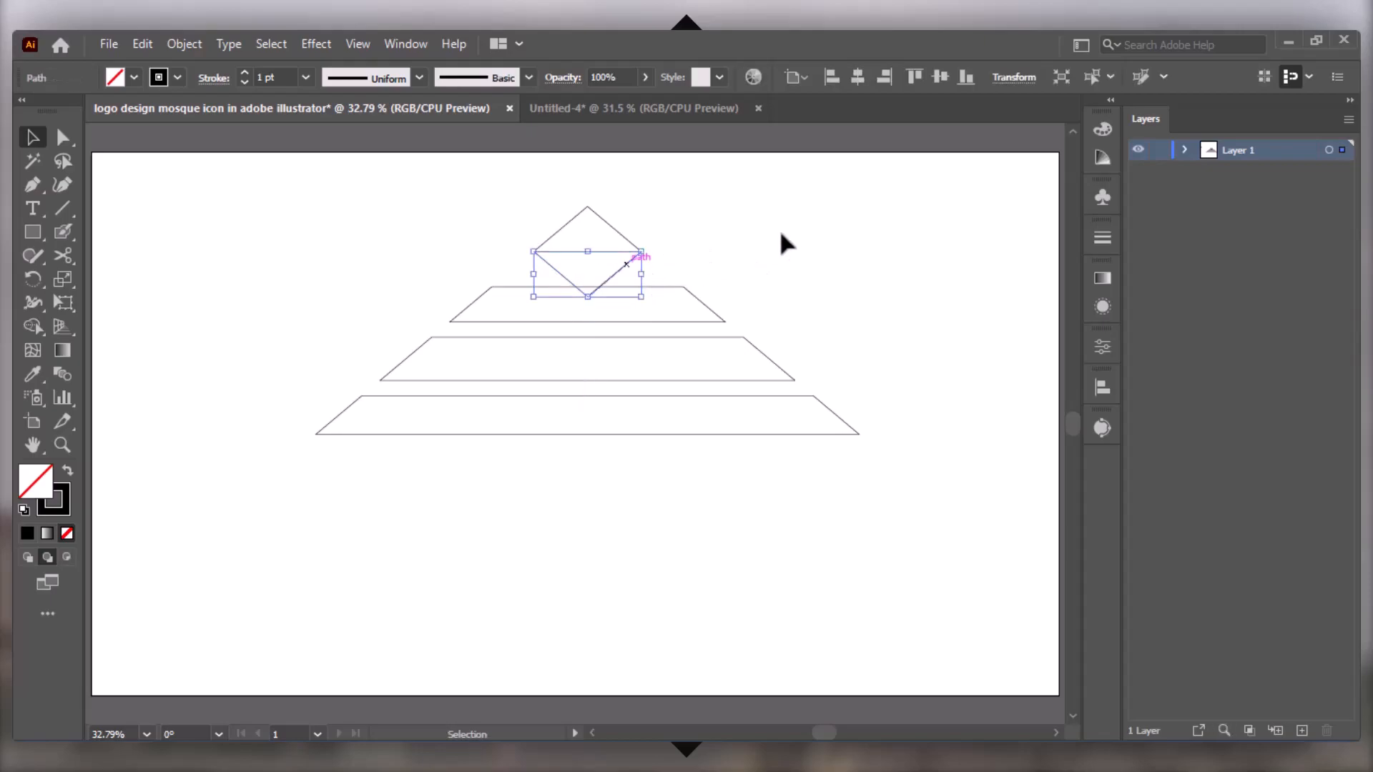
left_click(780, 185)
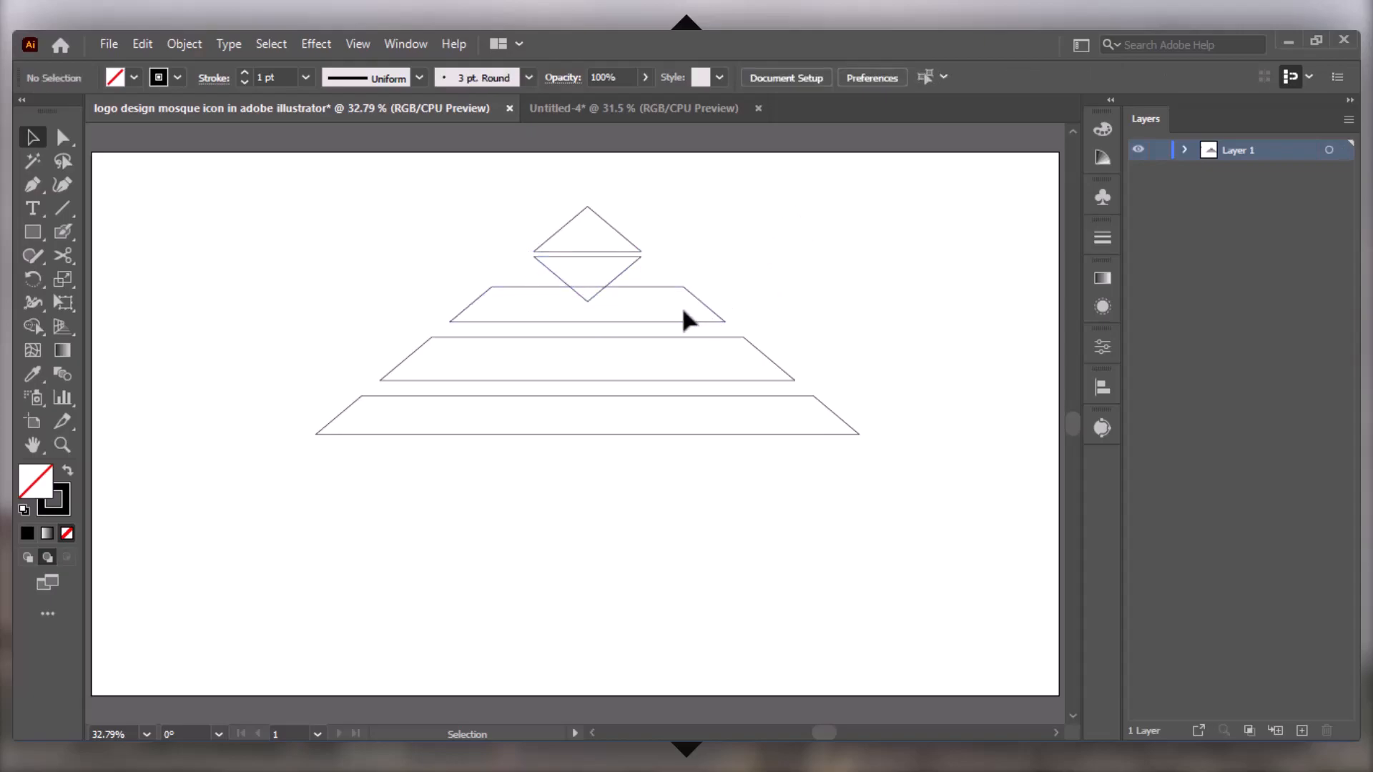
Copy the uppermost trapezoid band and paste the copy in front of it
left_click(693, 296)
key("a")
left_click(111, 39)
mouse_move(138, 47)
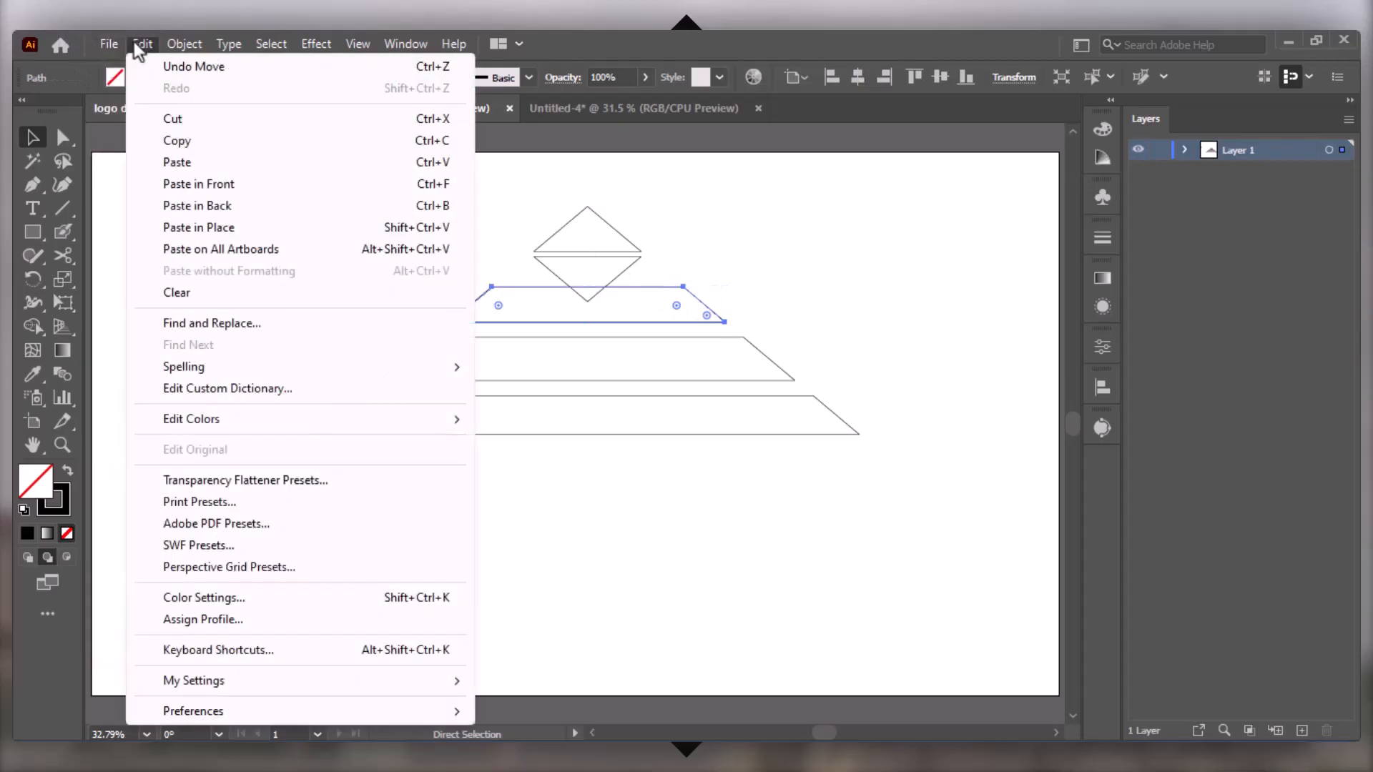
left_click(218, 184)
key("v")
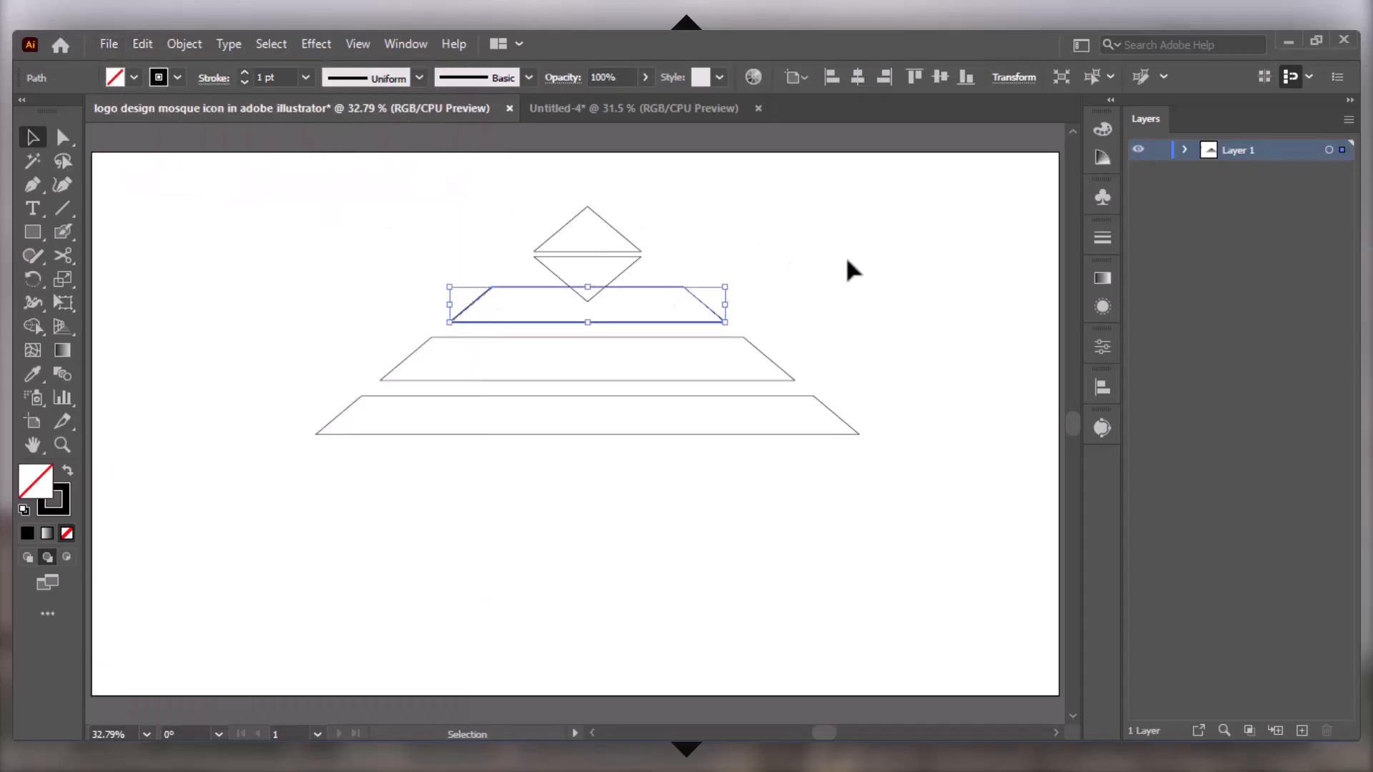
Move the pasted trapezoid up over the flipped triangle and scale it down proportionally about its centre
key("Up")
key("Up")
key("Up")
key("Up")
key("Up")
key("Up")
key("Up")
key("Up")
key("Up")
key("Up")
left_click_drag(724, 292, 665, 296)
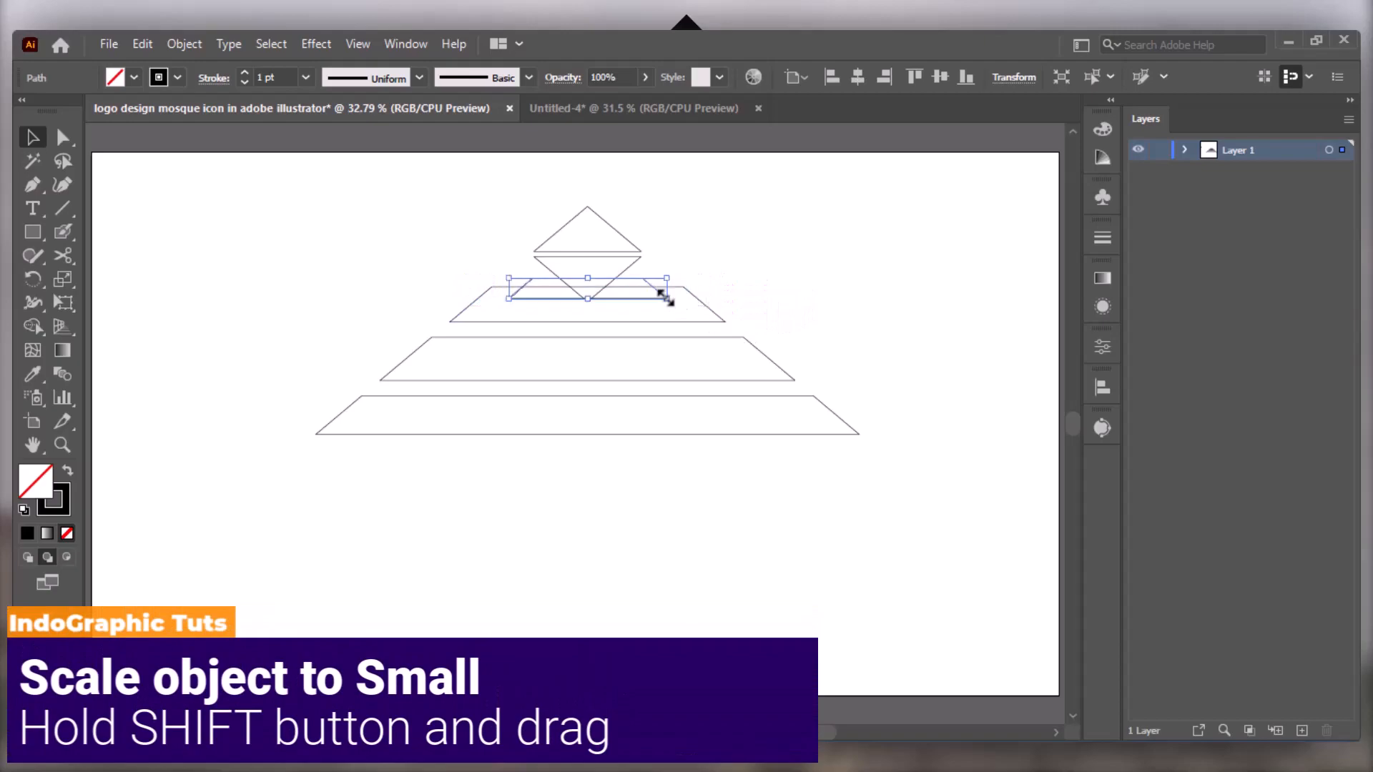
Nudge the small trapezoid up onto the top edge of the uppermost band and narrow it to about 292 px
key("Up")
key("Up")
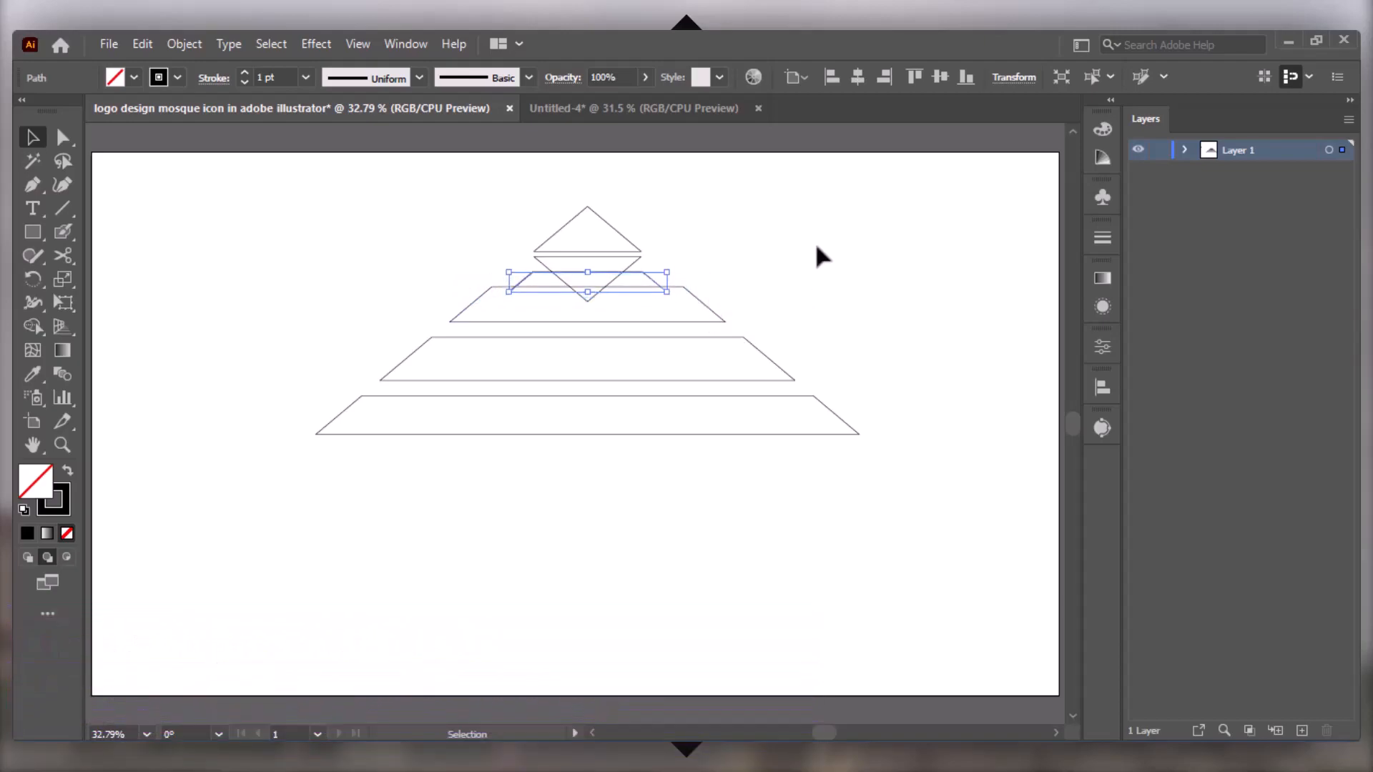
key("Up")
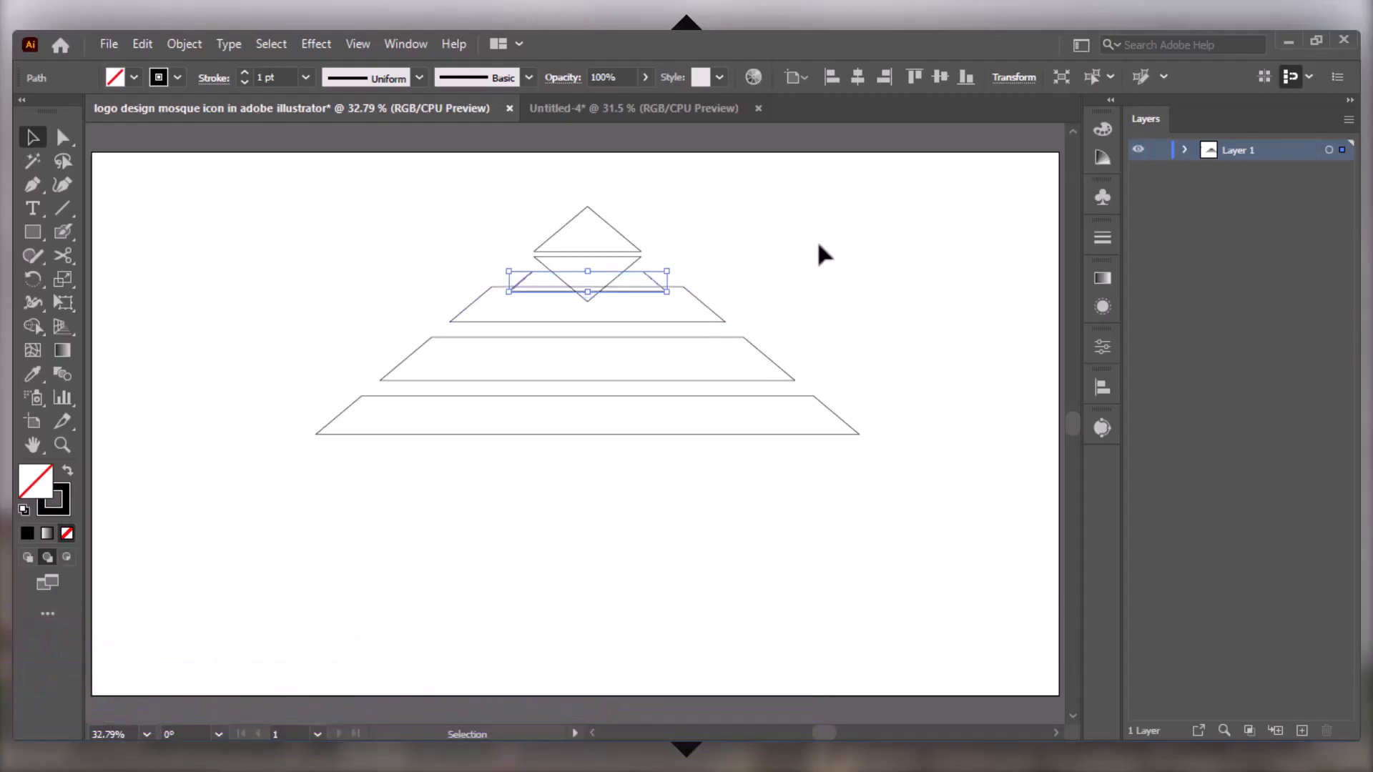
left_click_drag(665, 285, 662, 290)
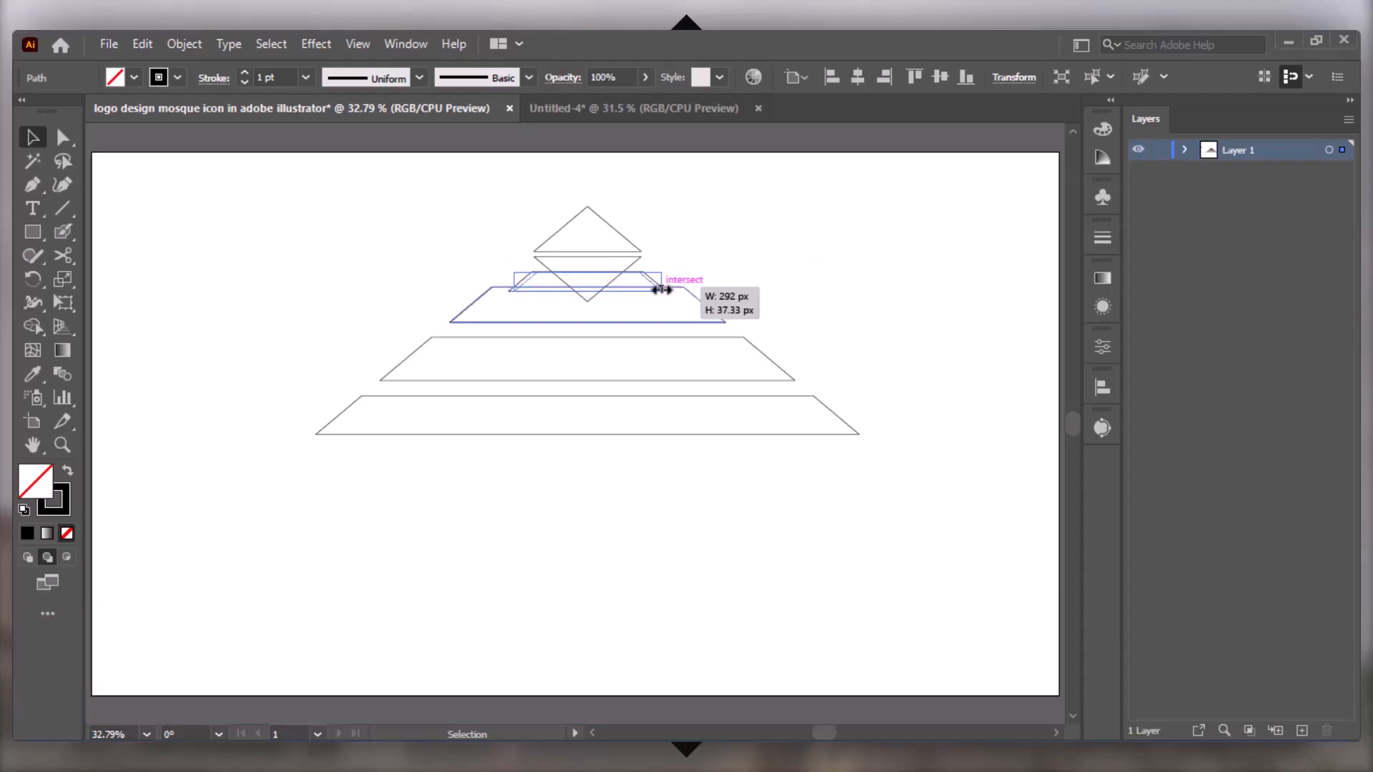
left_click(765, 249)
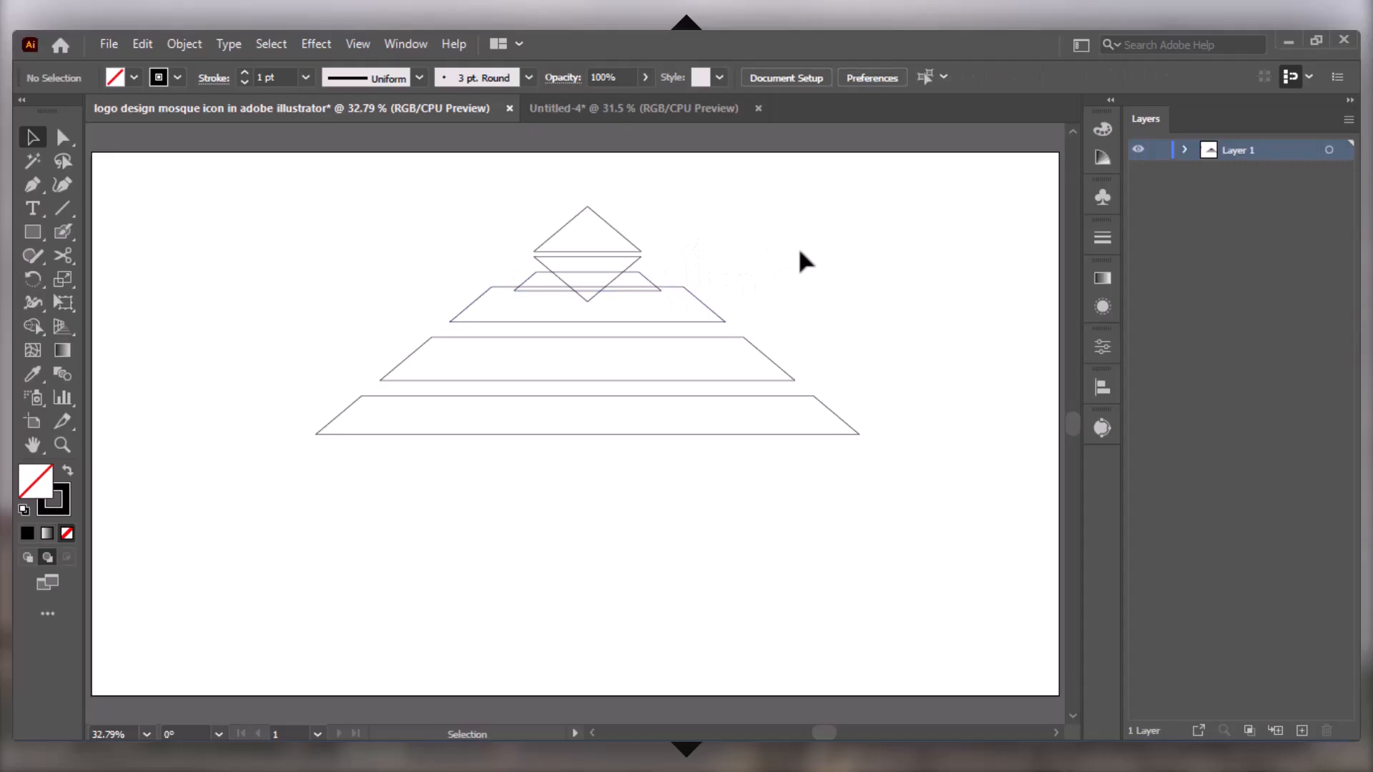
Copy the middle trapezoid band and paste the copy in front of it
left_click(705, 337)
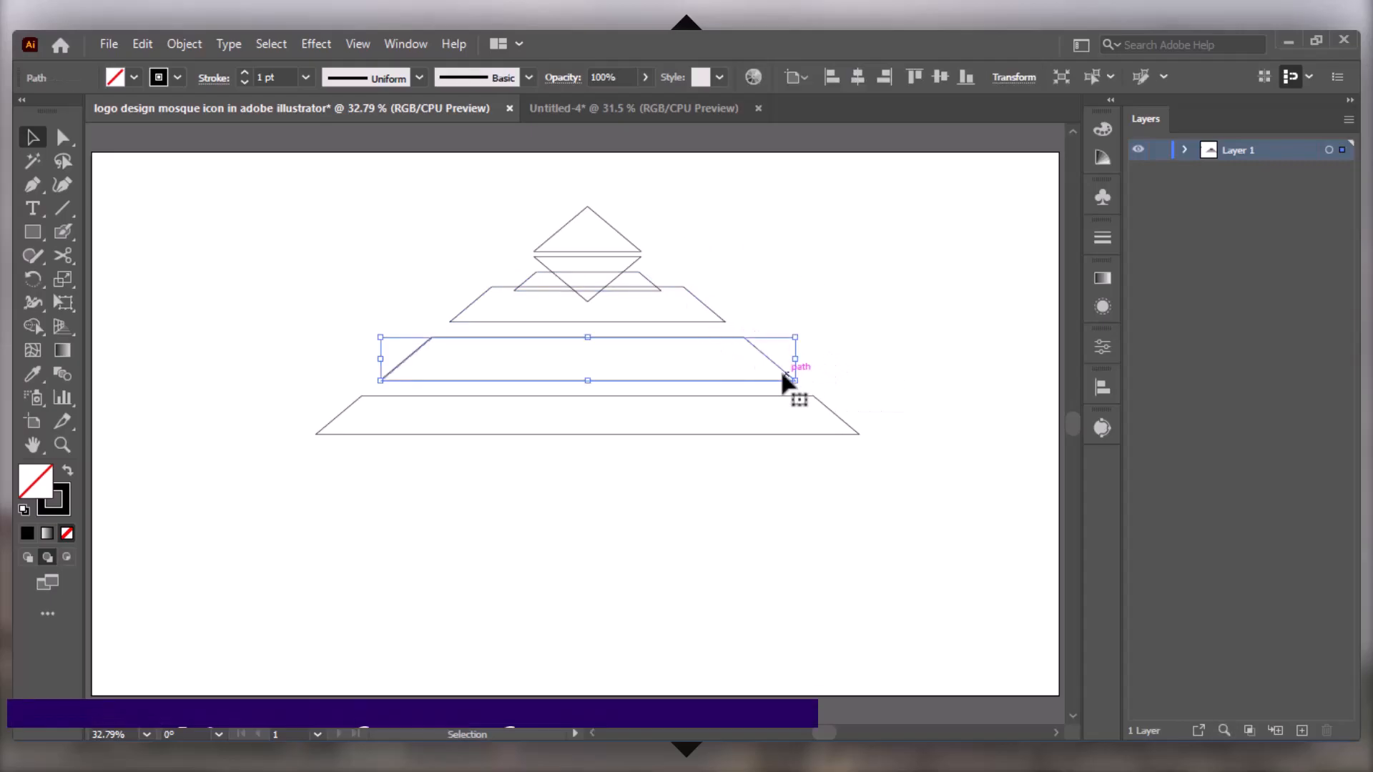
key("ctrl+c")
left_click(153, 45)
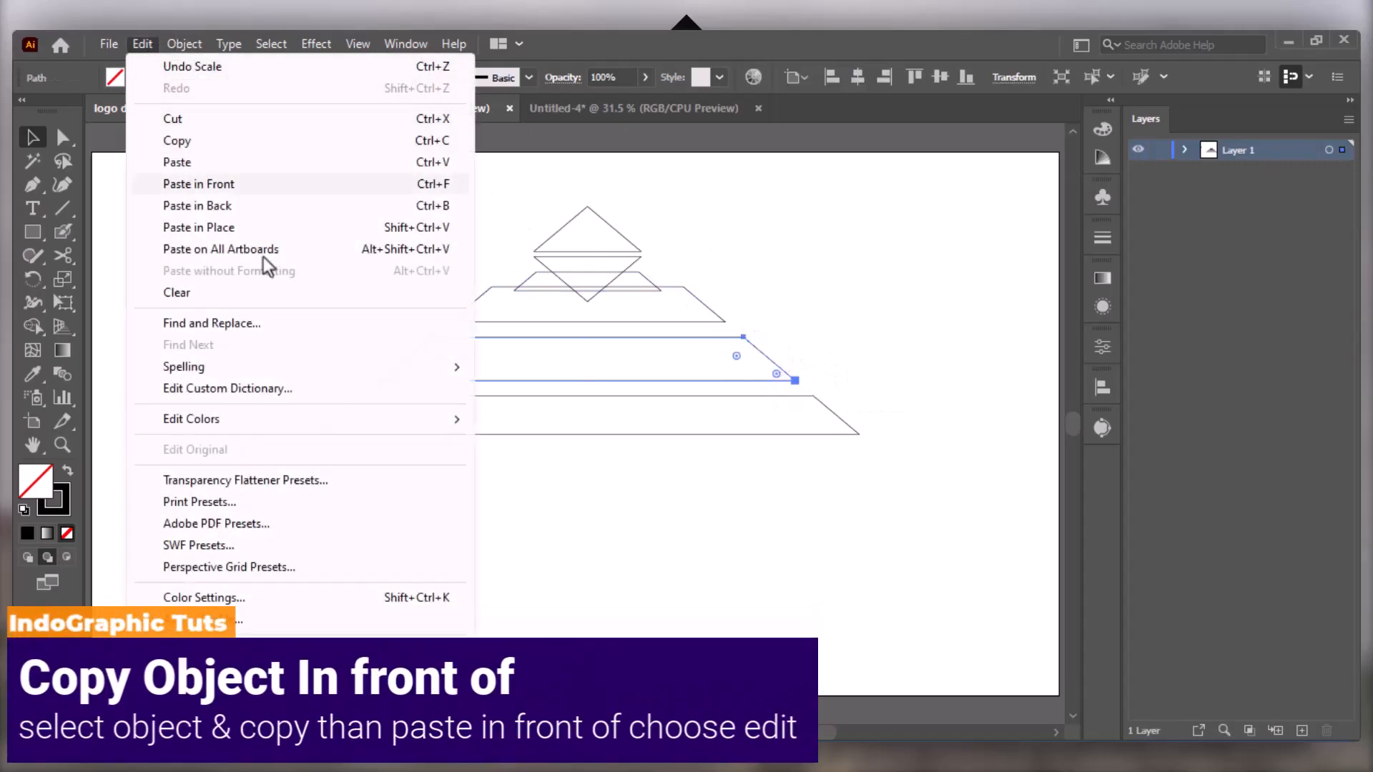
left_click(188, 187)
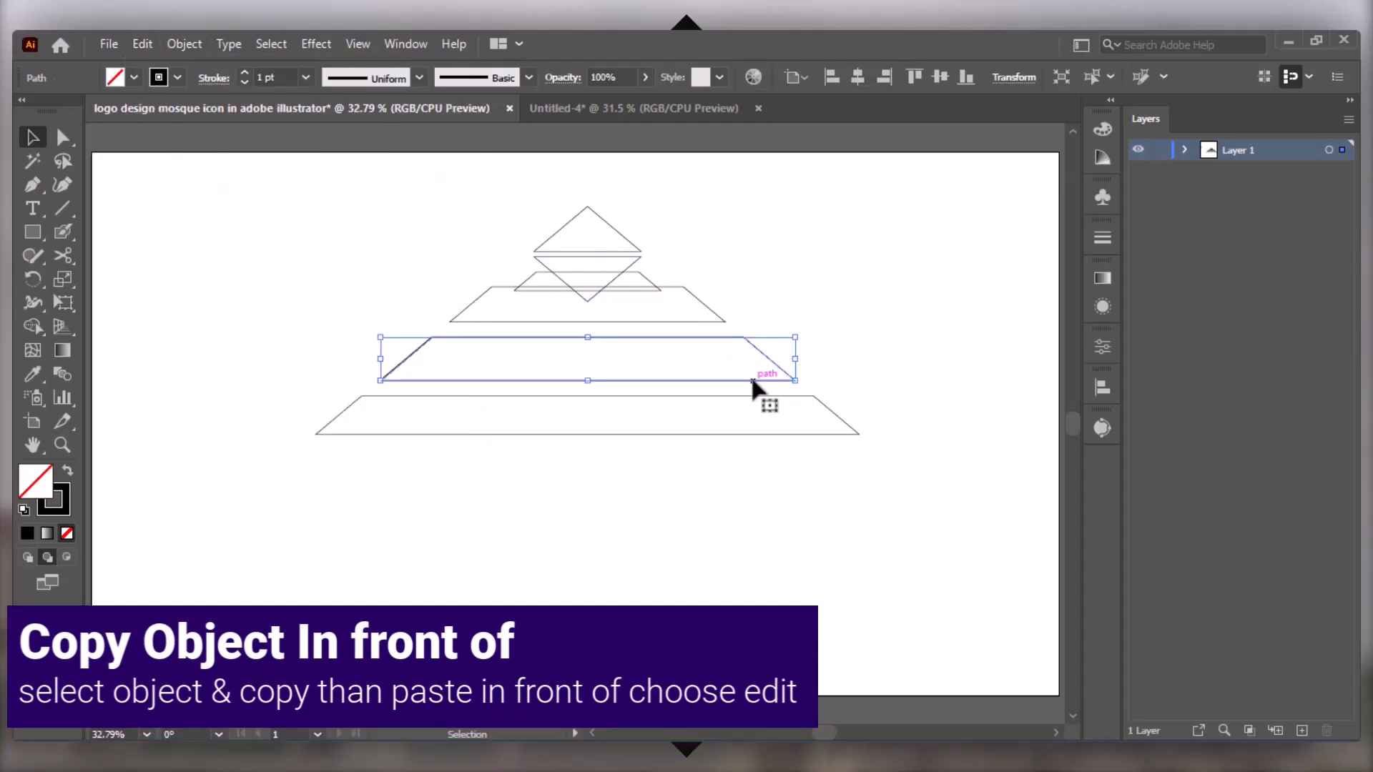
Raise the middle band's copy slightly and scale it down about its centre to the width of the band above
key("shift+Up")
key("shift+Up")
key("shift+Up")
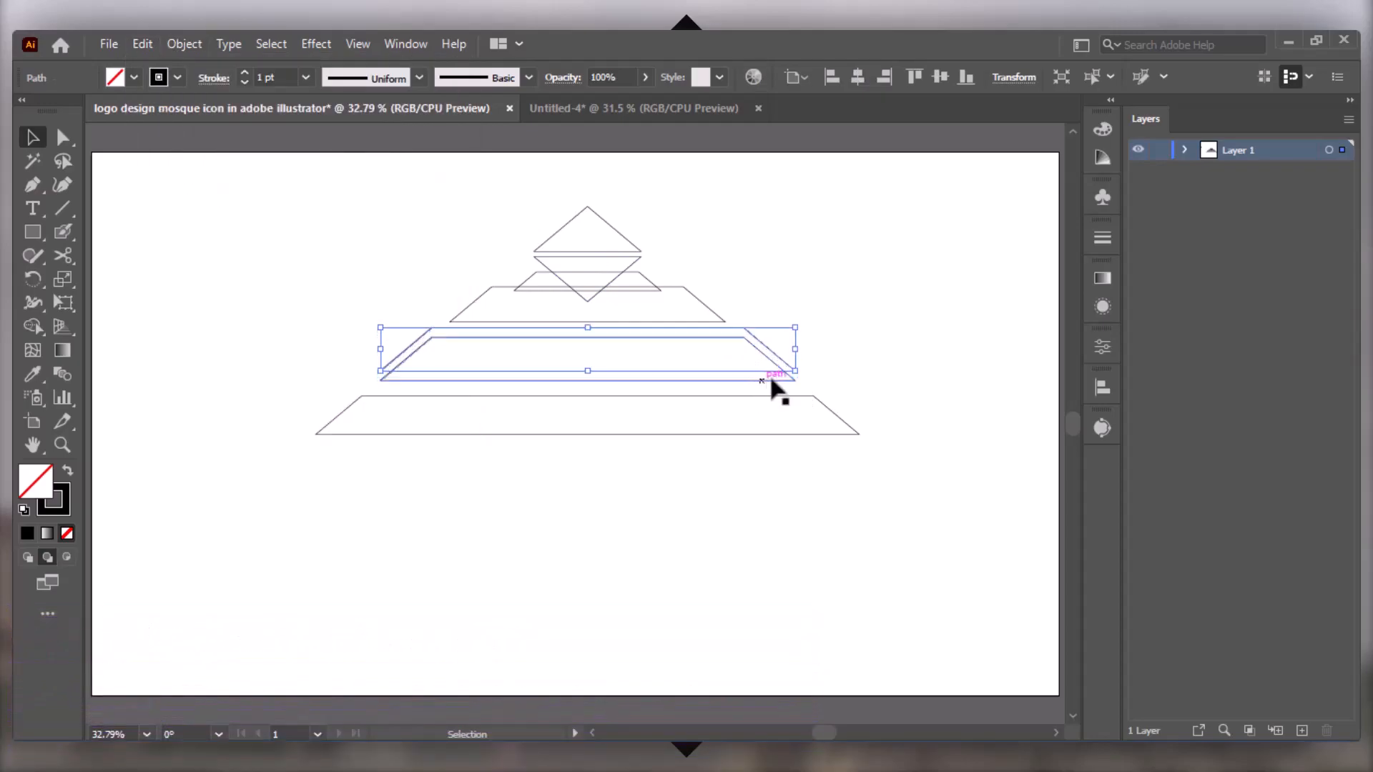
left_click_drag(796, 350, 724, 366)
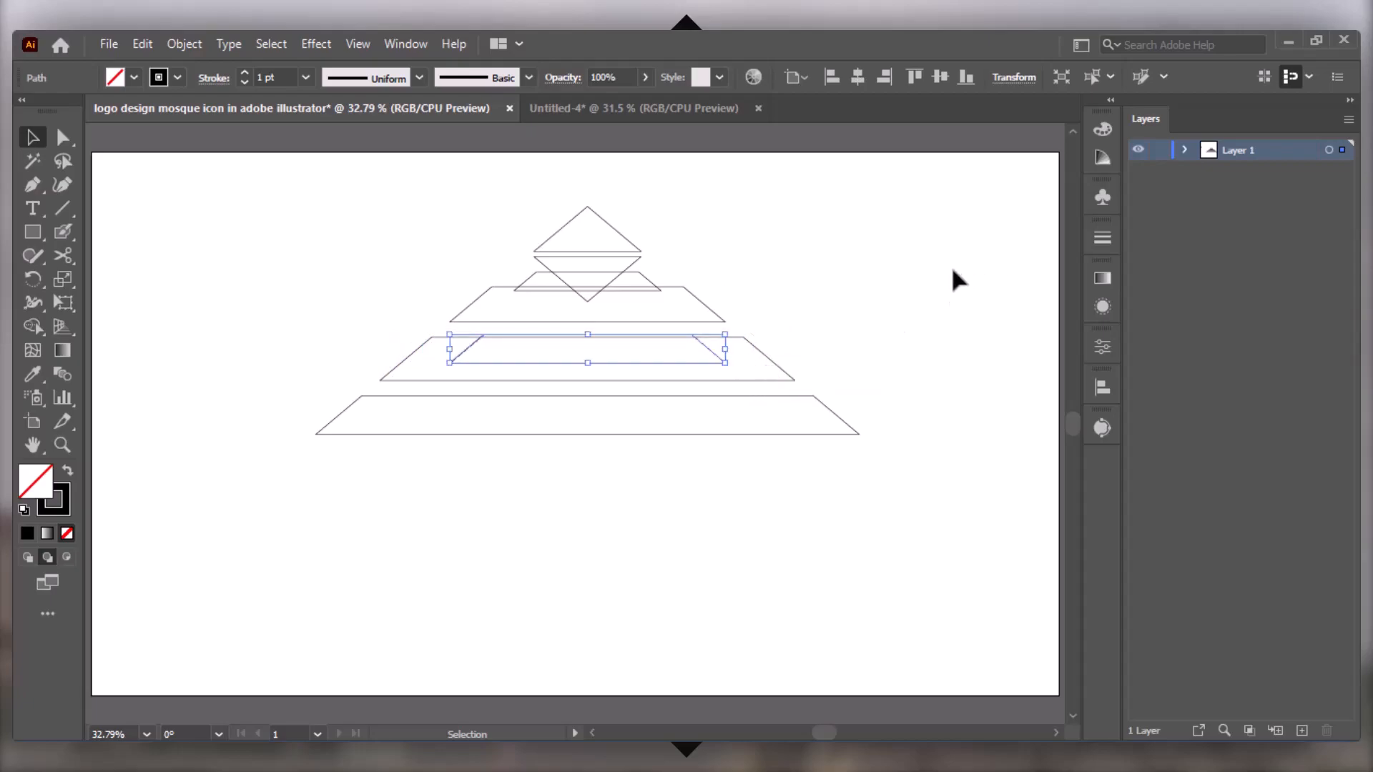
left_click(950, 263)
Move the middle band's smaller copy up to leave only a thin gap below the uppermost band
left_click(685, 336)
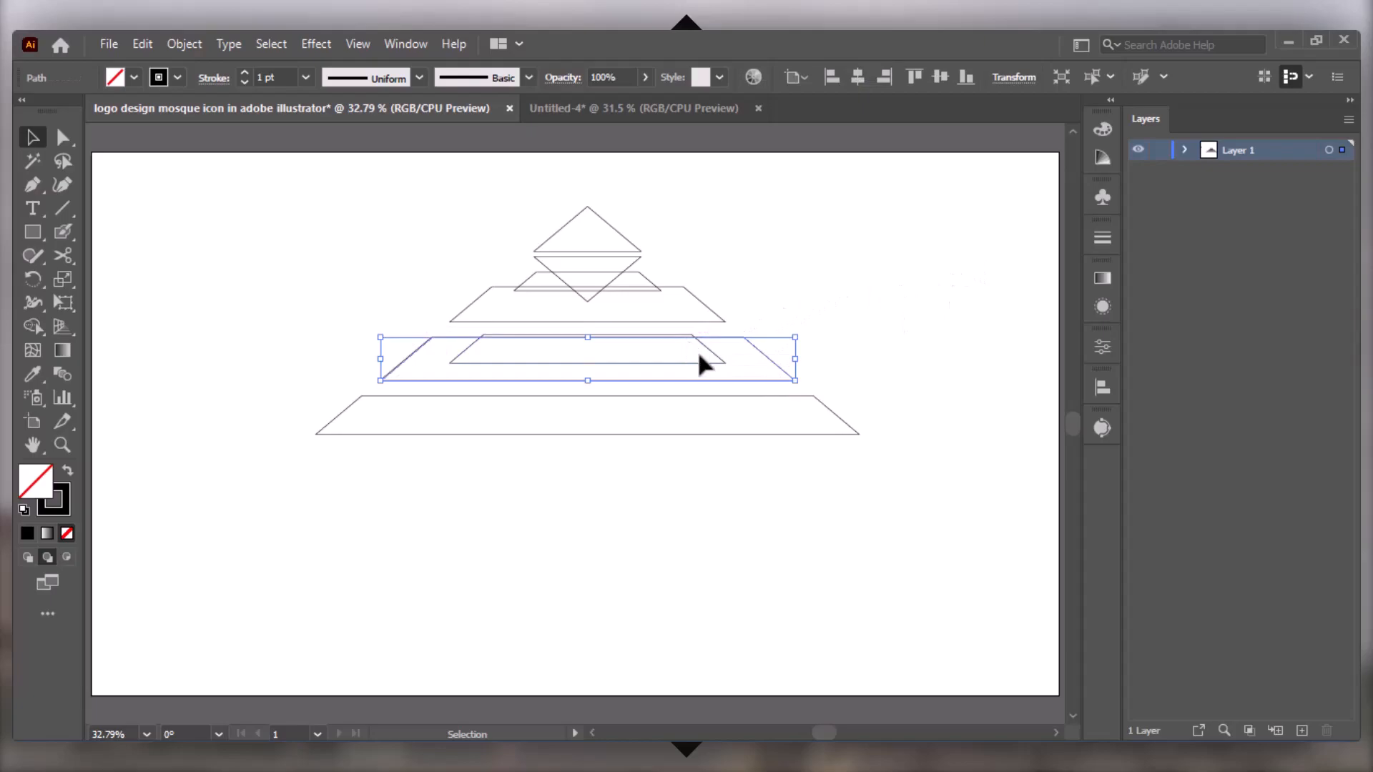
key("shift+Up")
key("shift+Up")
key("shift+Up")
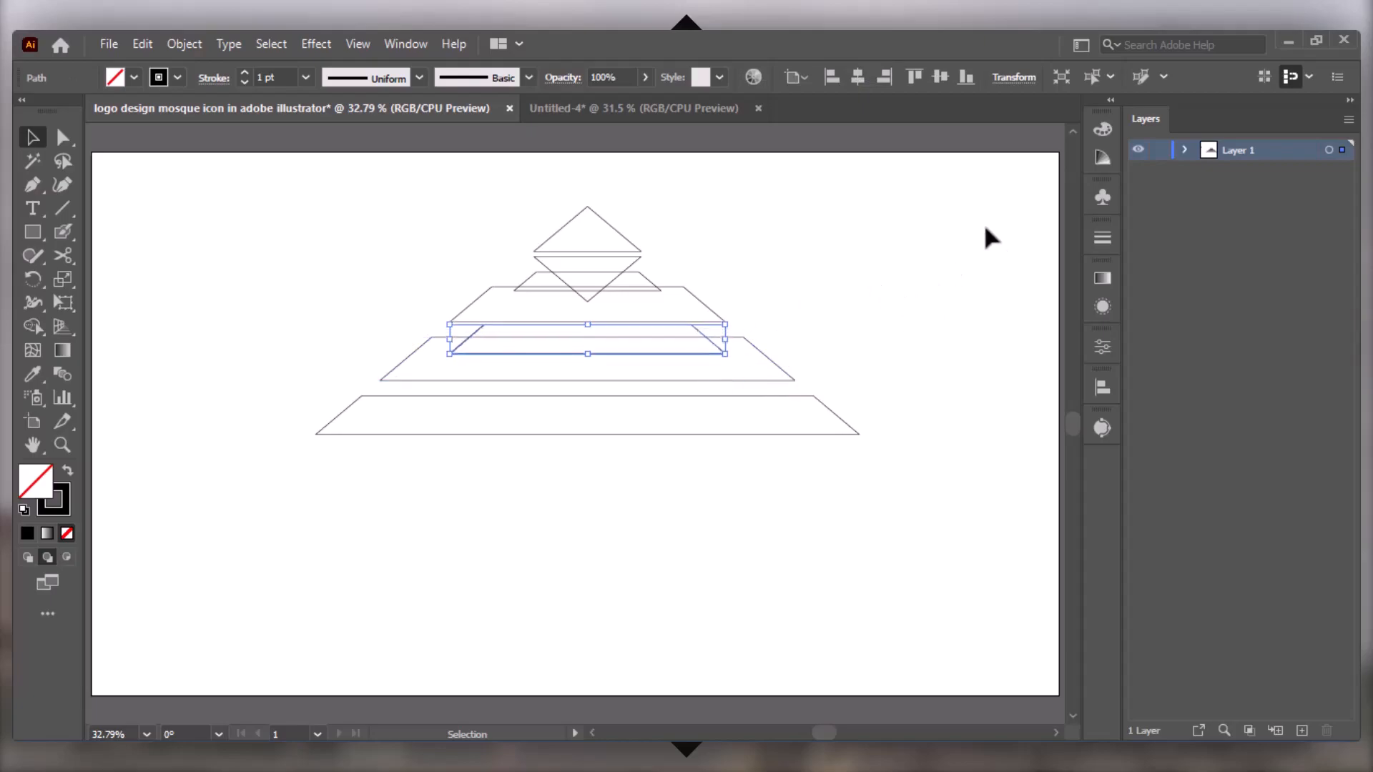
left_click(892, 237)
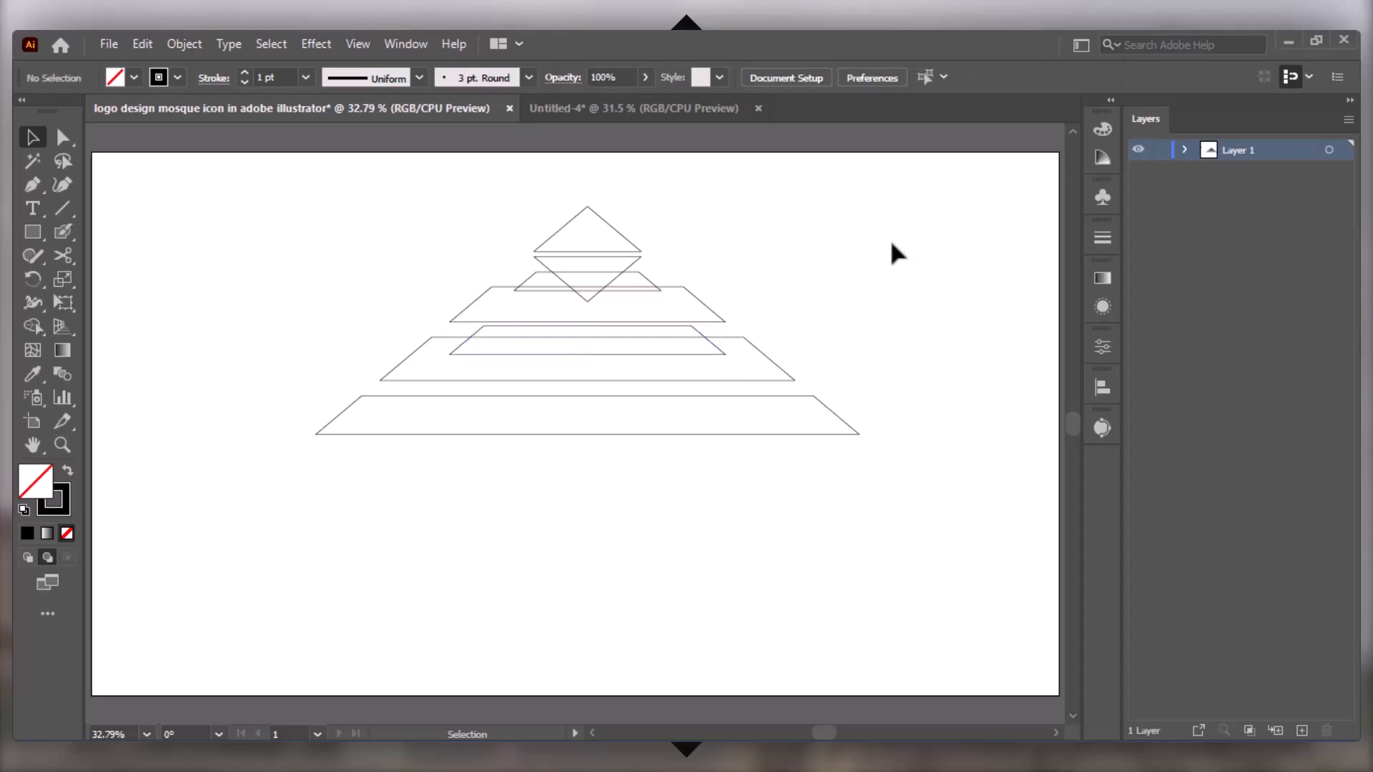
Move the flipped triangle slightly up to tighten the gap below the top triangle
left_click(689, 332)
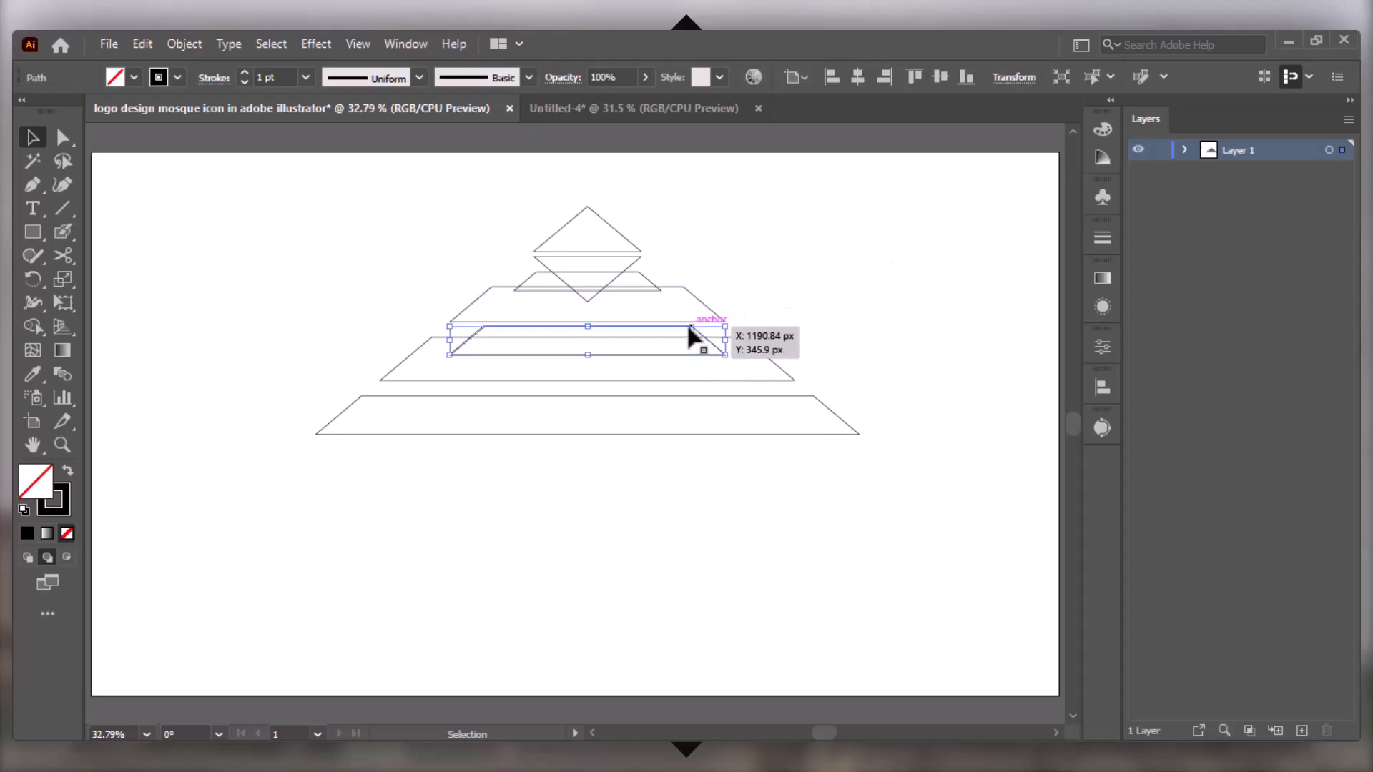
left_click(593, 258)
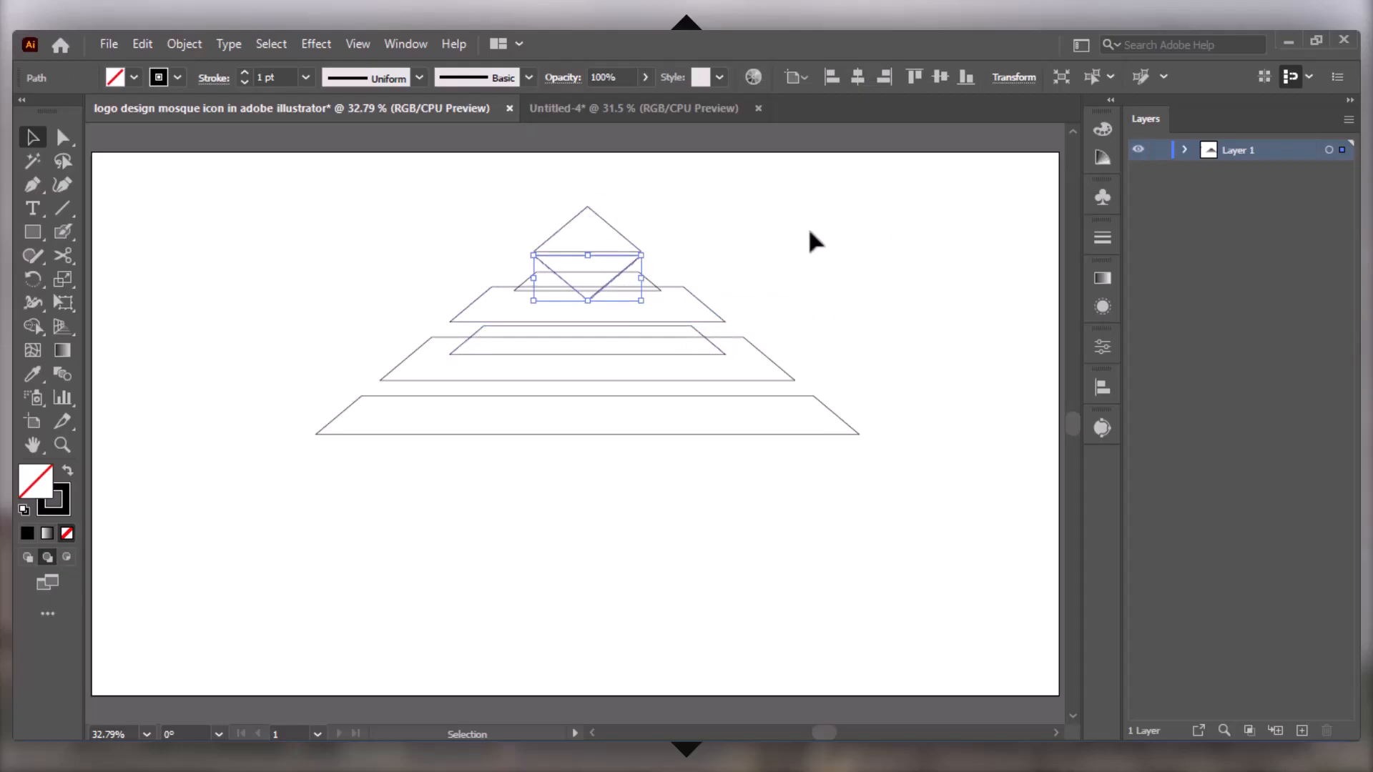
left_click(811, 234)
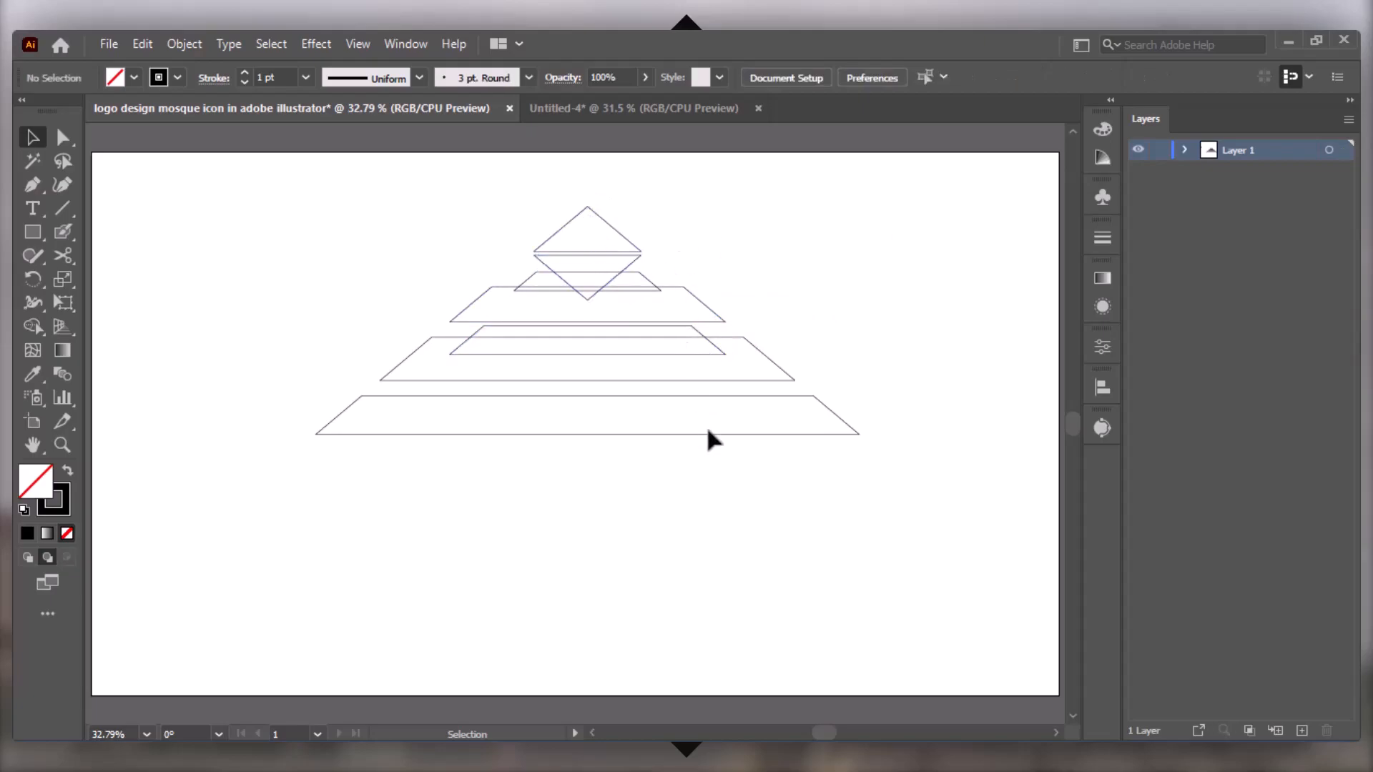
Copy the lowest trapezoid band and paste the copy in front of it
left_click(751, 434)
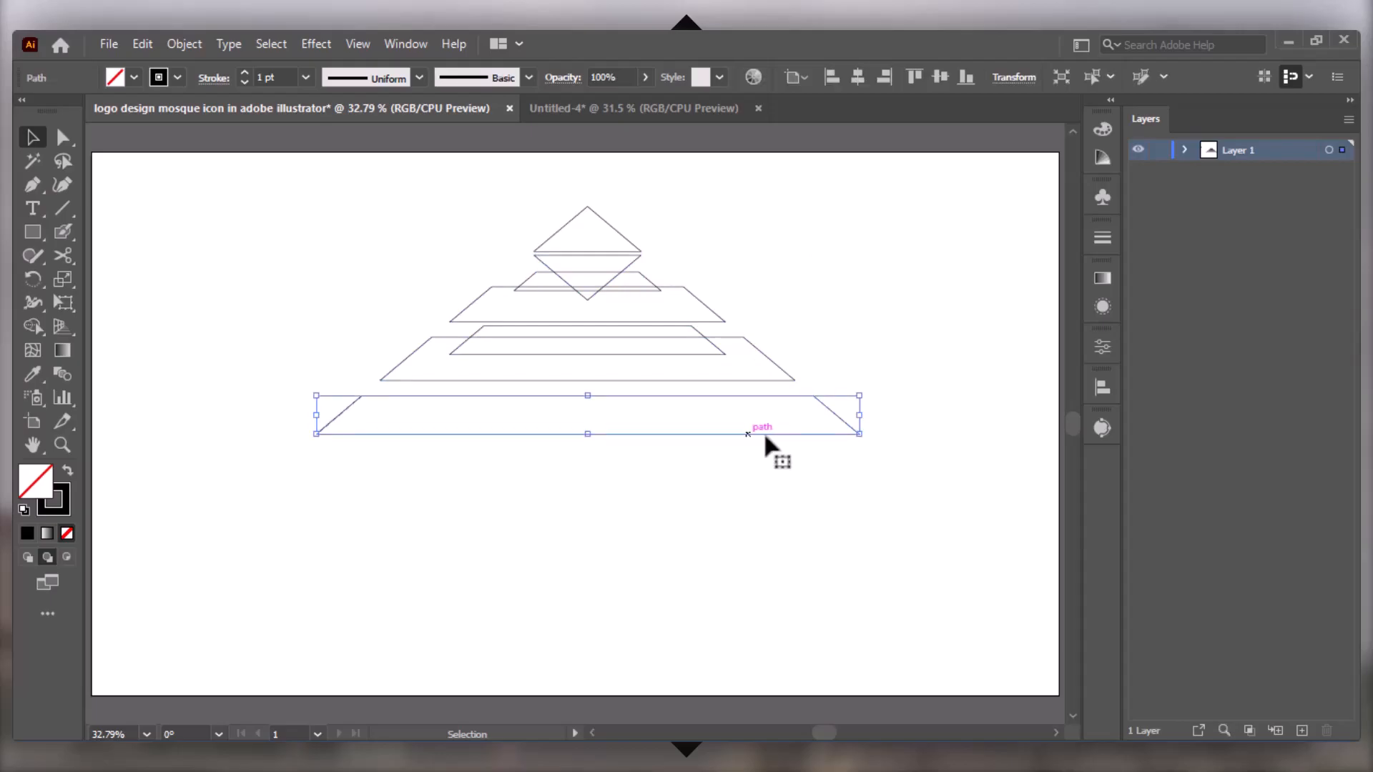
key("a")
left_click(143, 43)
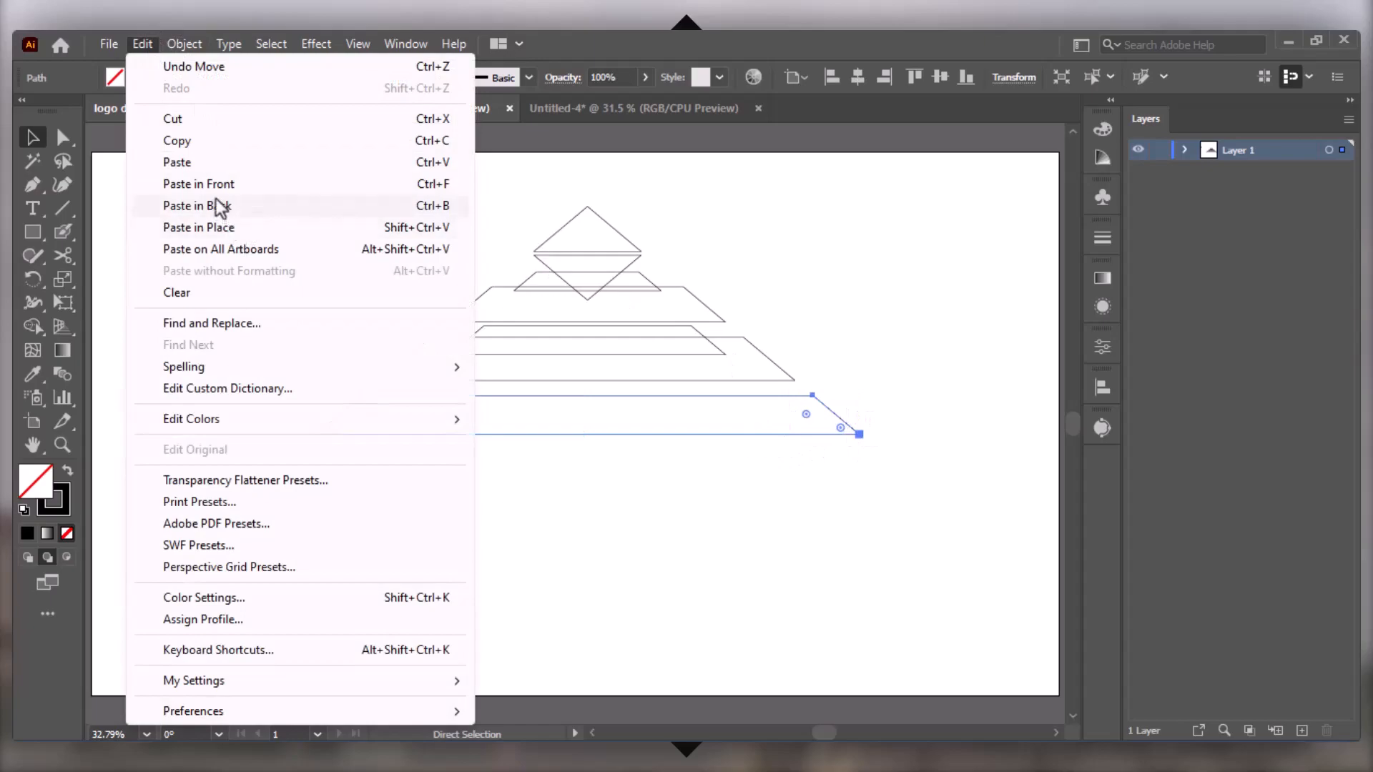
left_click(199, 184)
key("v")
Scale the lowest band's copy down to the middle band's width and raise it to a thin gap beneath that band
left_click_drag(859, 417, 795, 417)
key("shift+Up")
key("shift+Up")
key("shift+Up")
key("shift+Up")
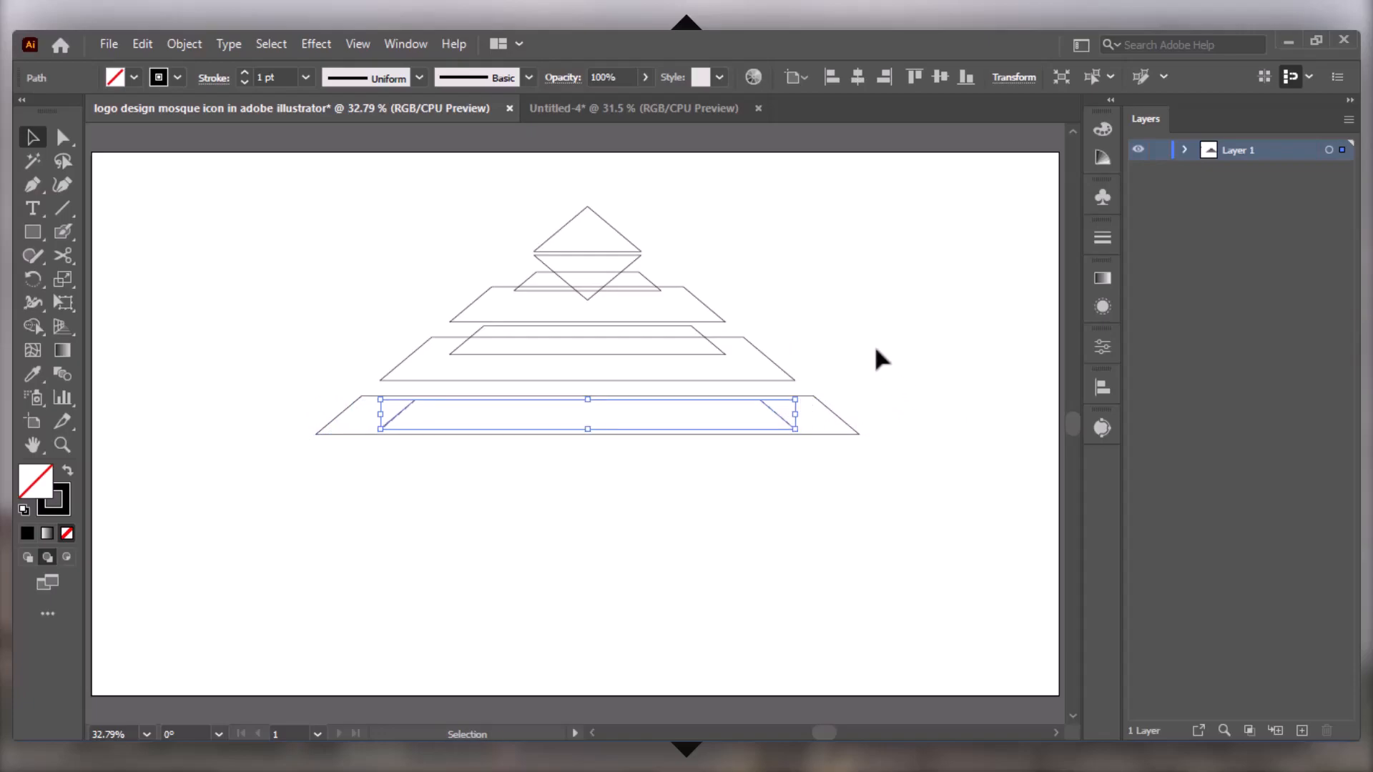
key("shift+Up")
key("shift+Up")
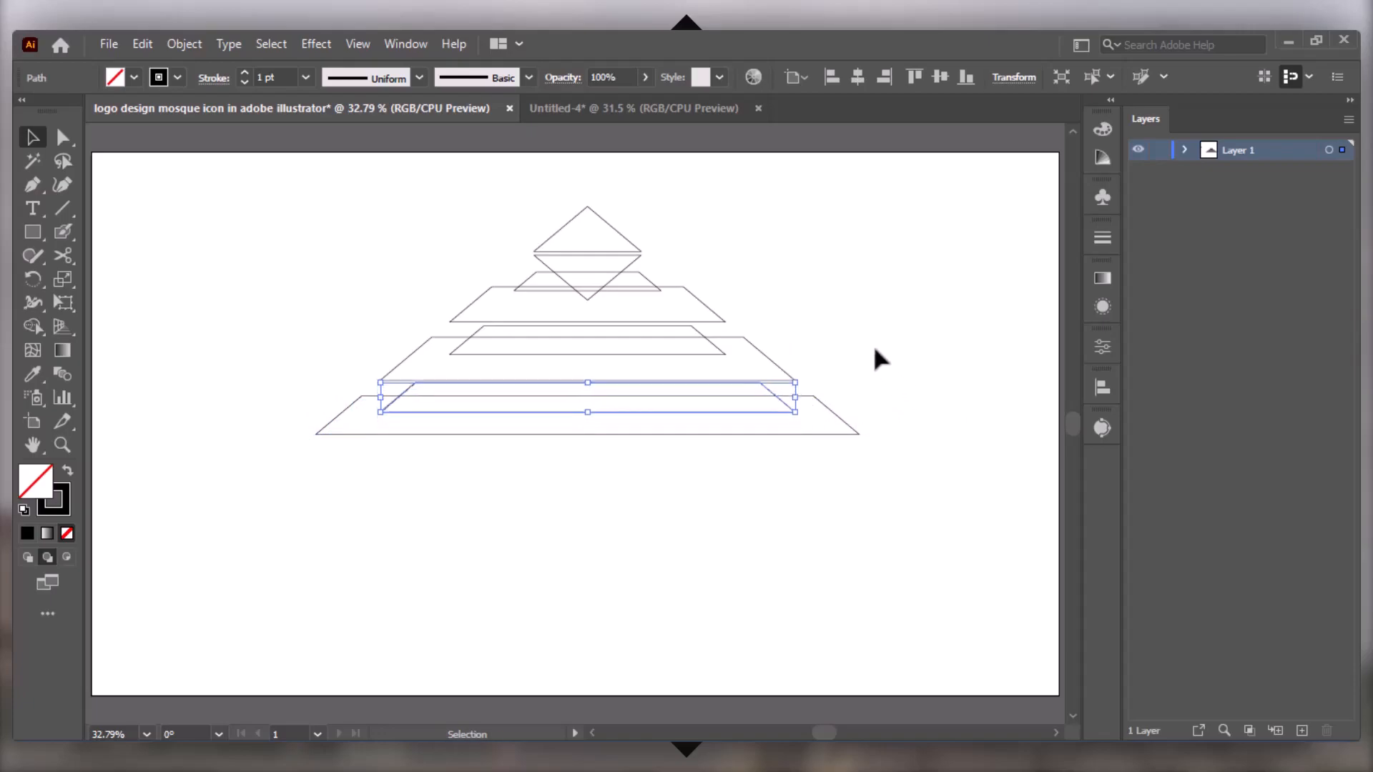
left_click(874, 349)
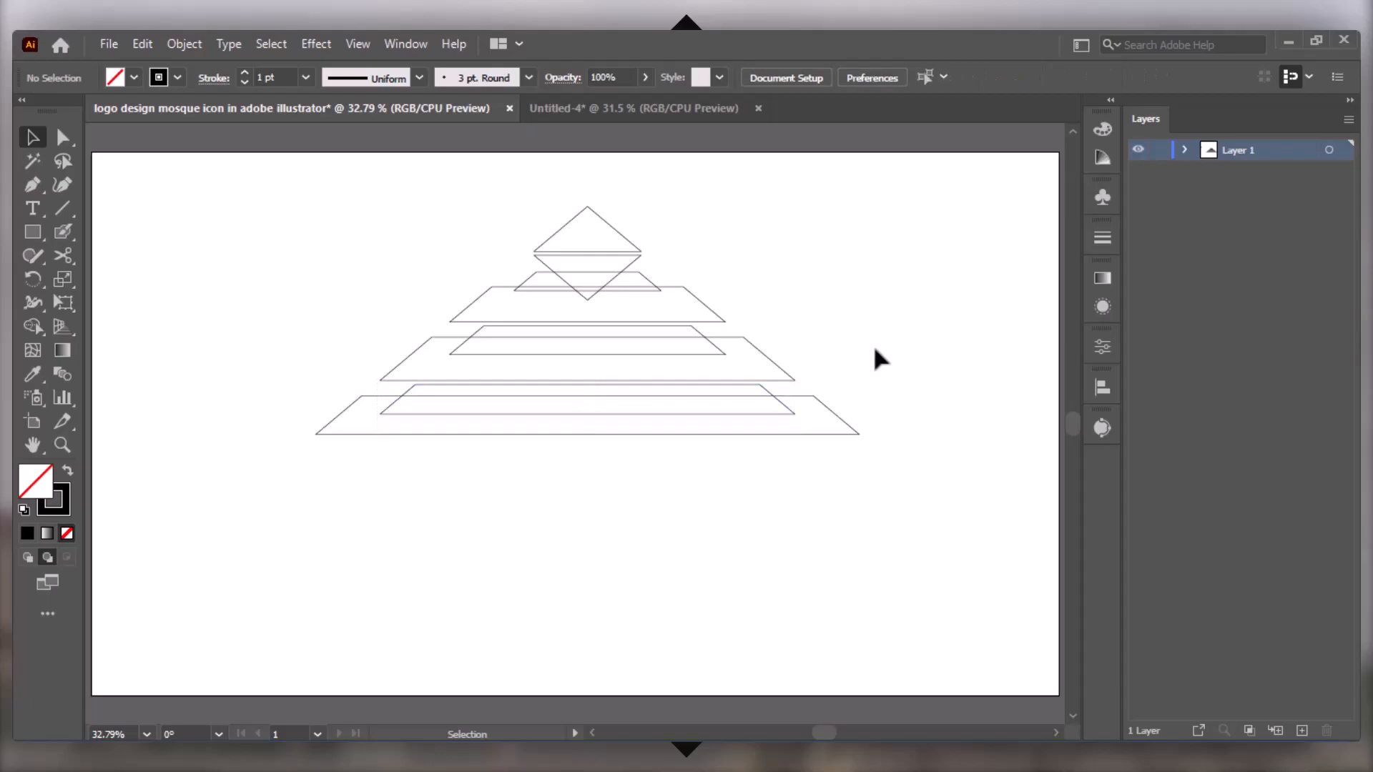
Unite the lowest trapezoid band and its smaller copy into one stepped shape
left_click_drag(895, 398, 727, 452)
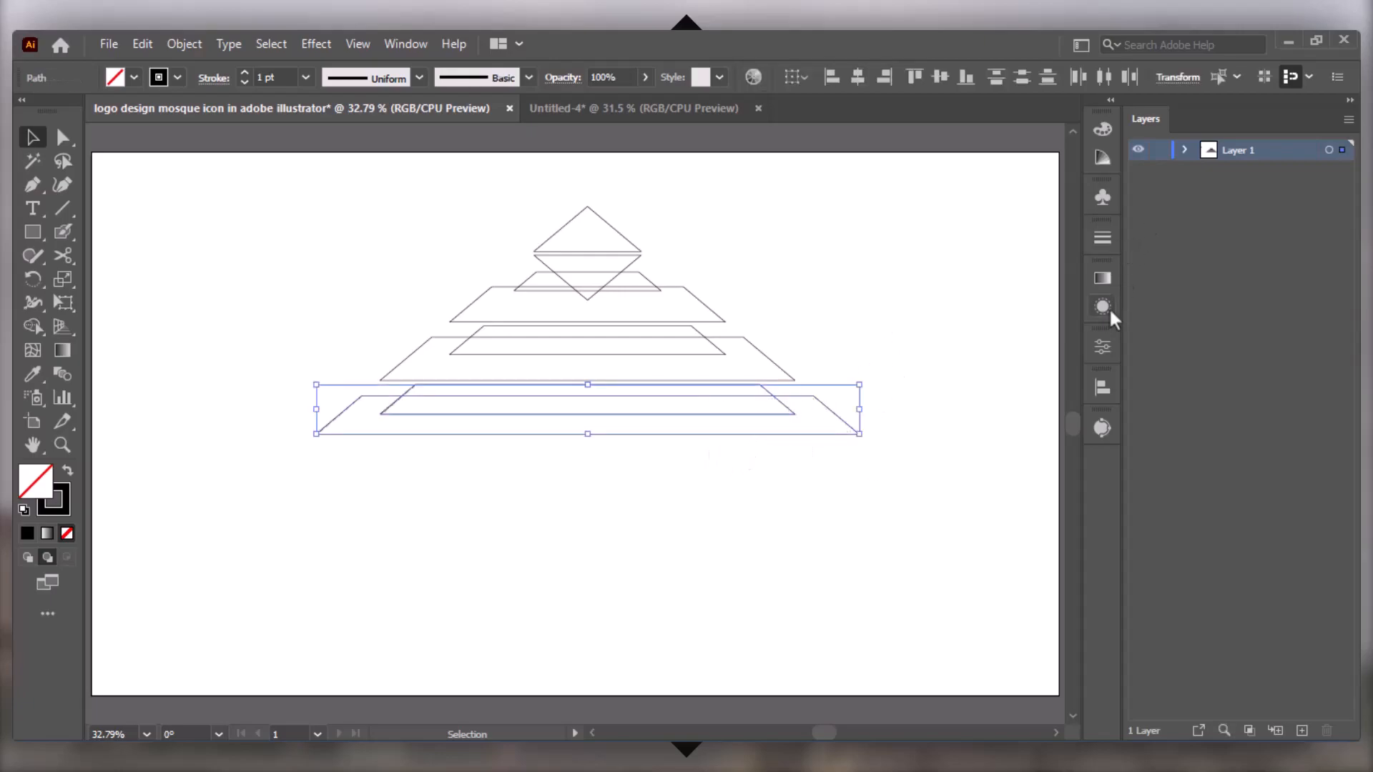
left_click(1103, 348)
left_click(857, 588)
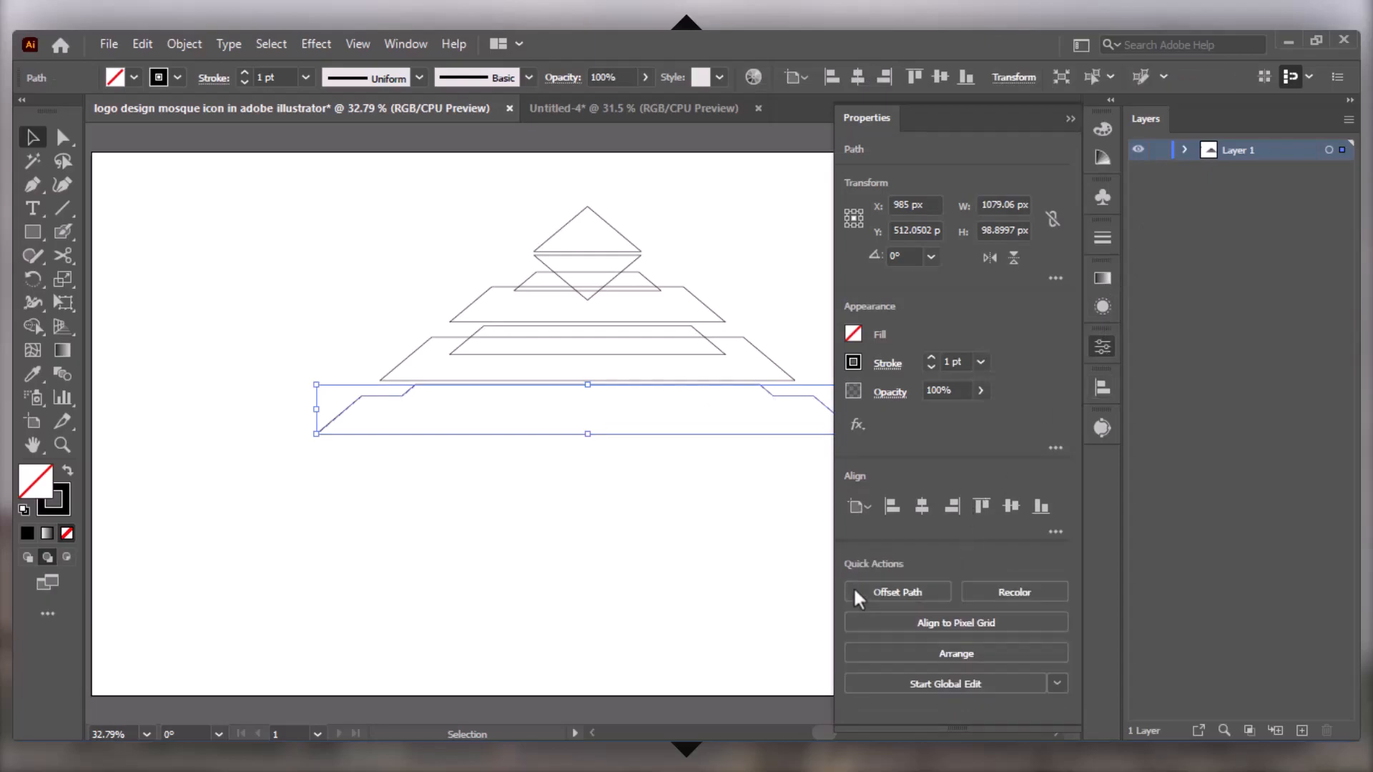
Unite the middle band with its smaller copy, and the uppermost band with the small trapezoid and flipped triangle
left_click_drag(695, 355, 693, 359)
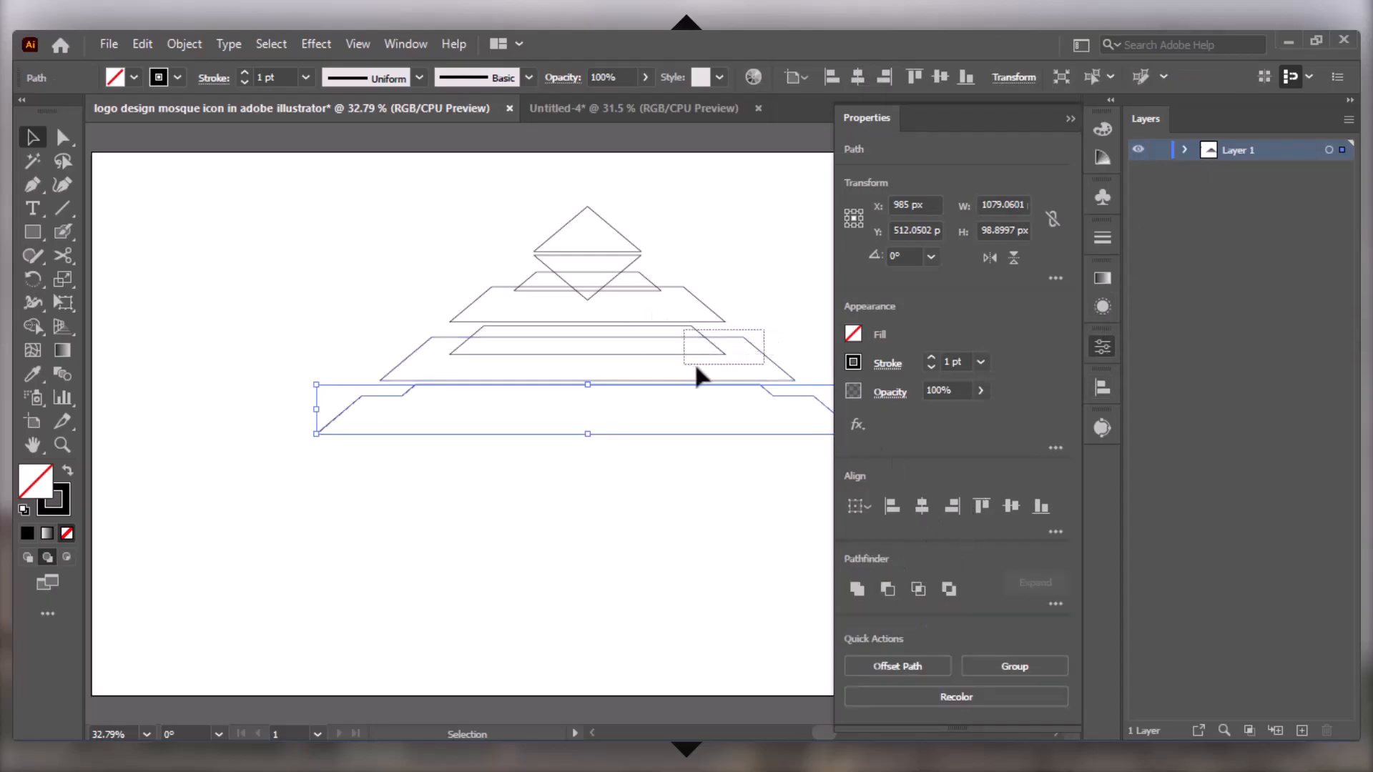
left_click(857, 589)
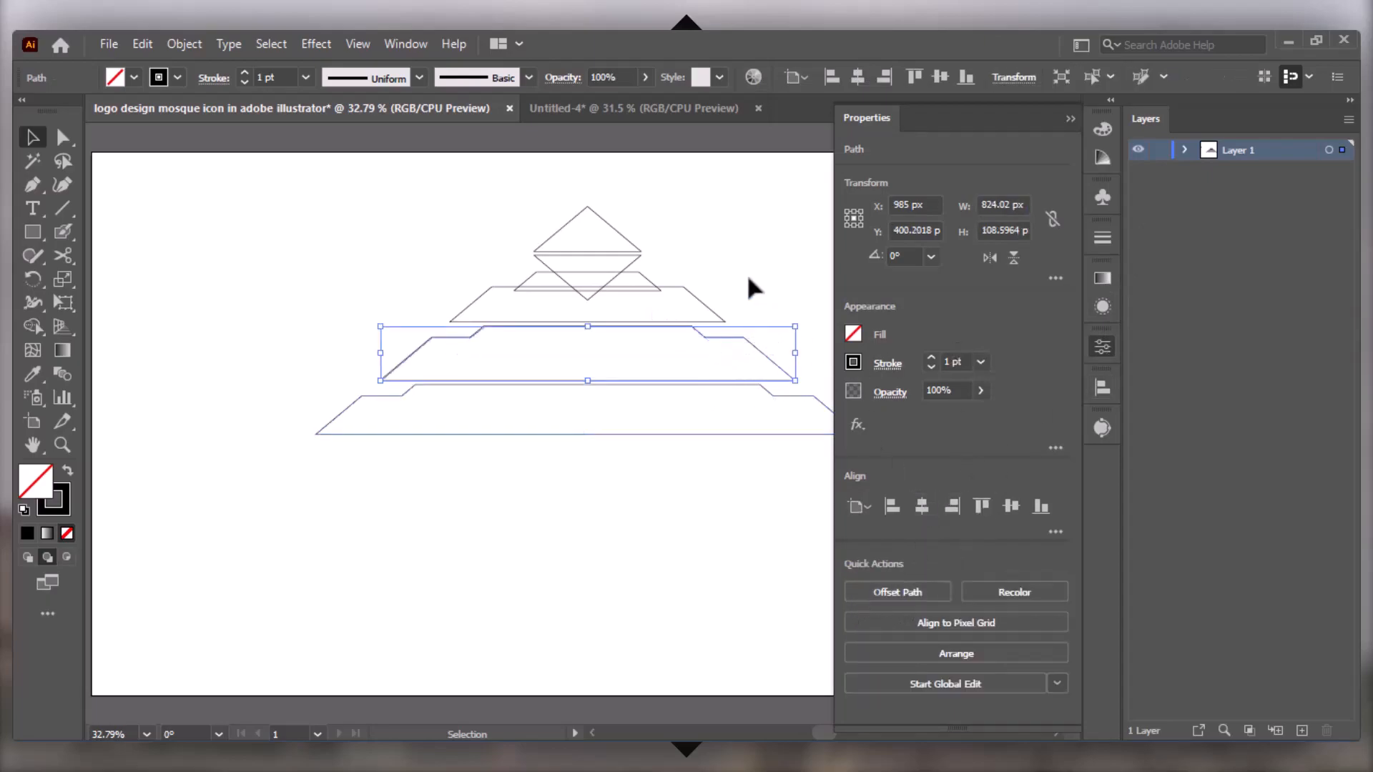
left_click_drag(680, 263, 610, 303)
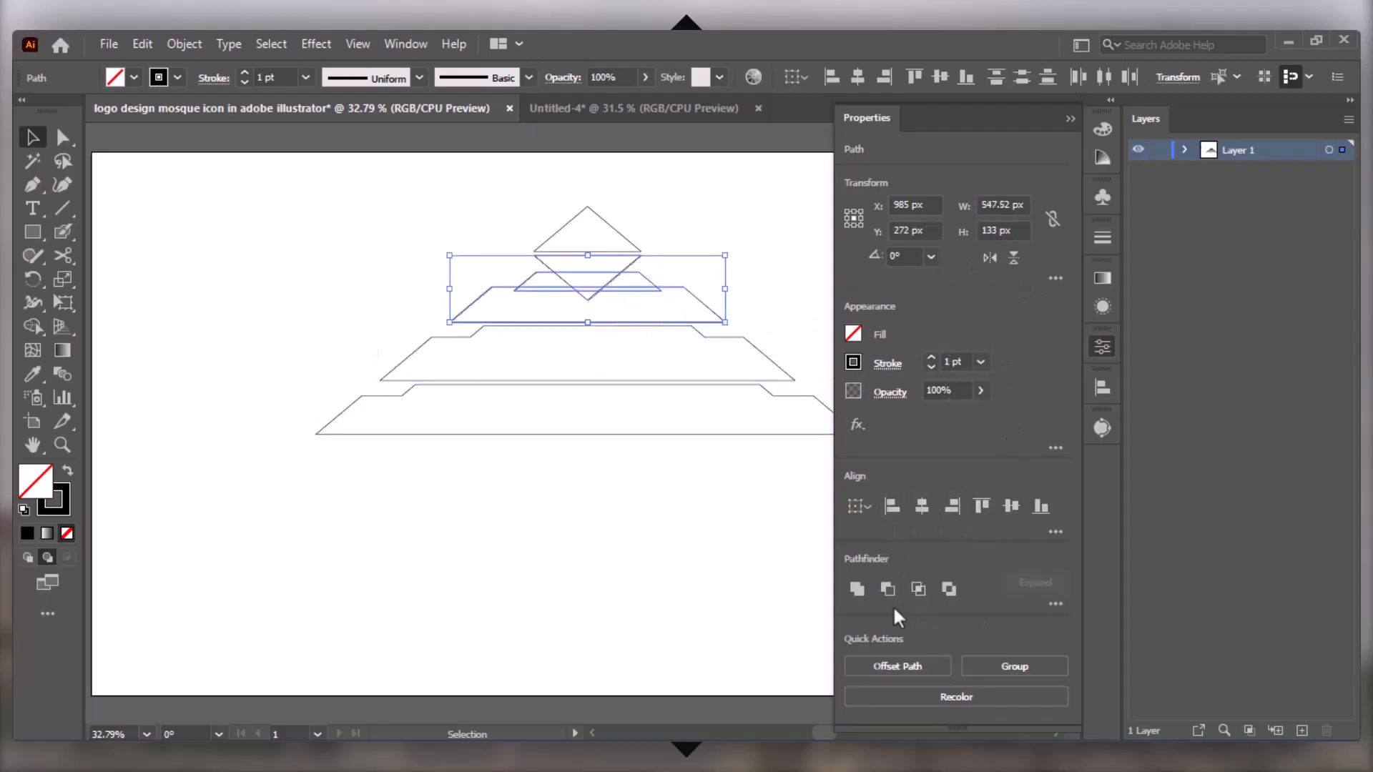
left_click(855, 588)
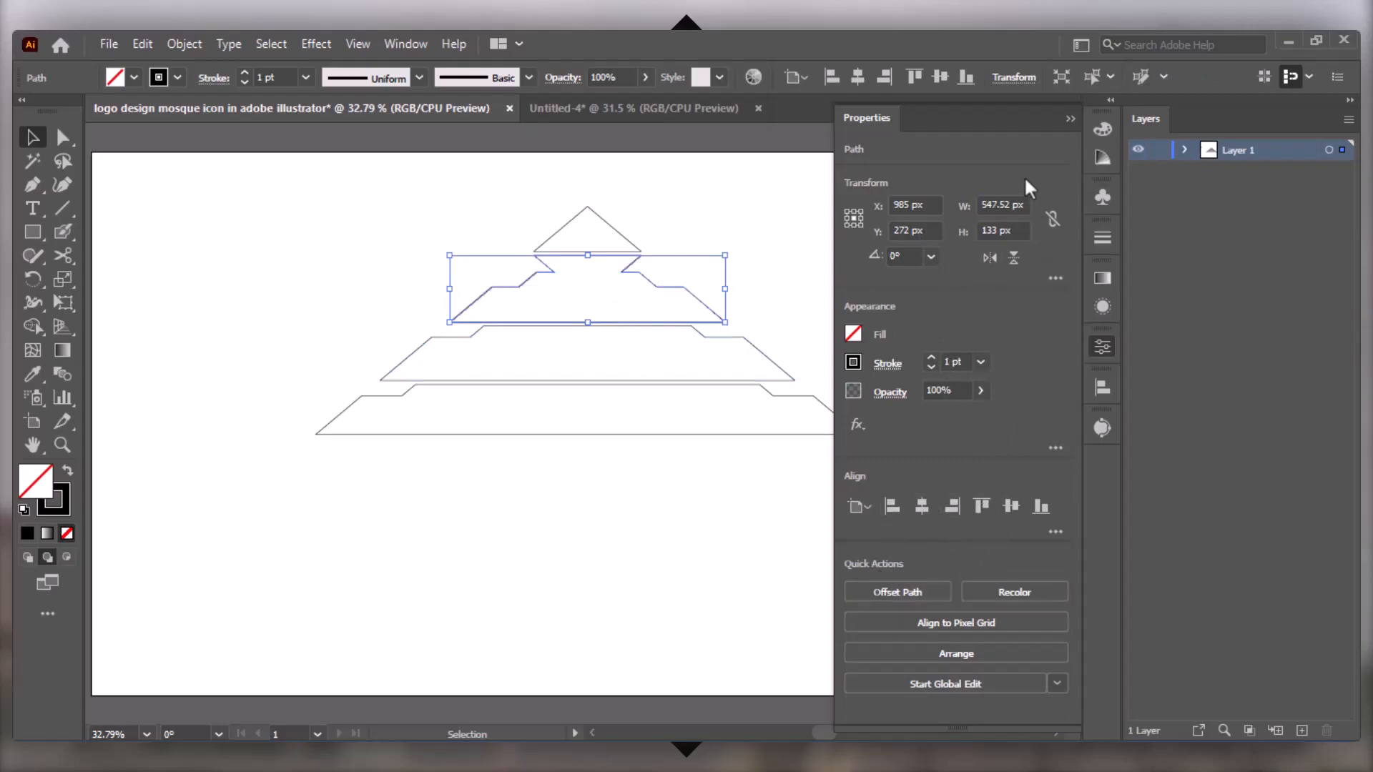
Duplicate the lowest stepped roof band below the roof and flip the copy vertically
left_click(1071, 119)
left_click(881, 231)
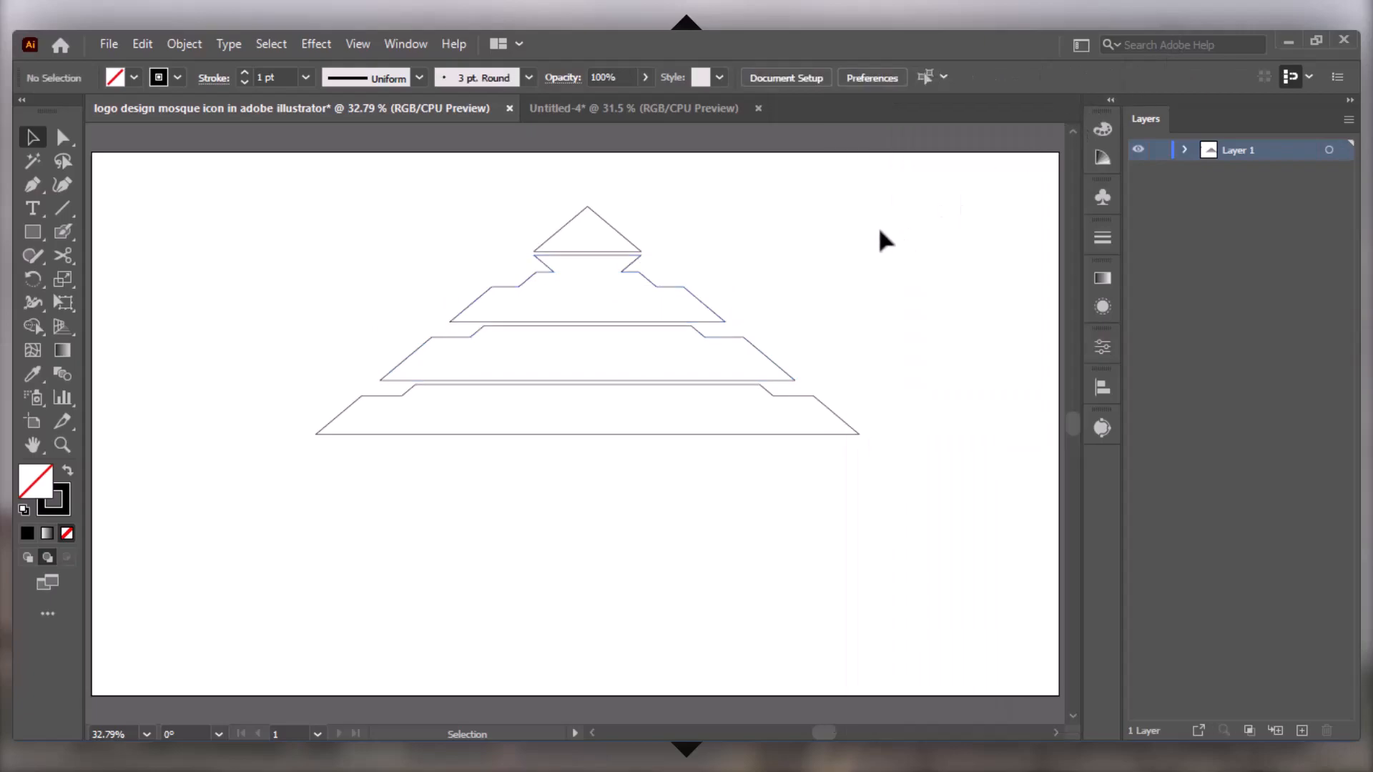
left_click(685, 433)
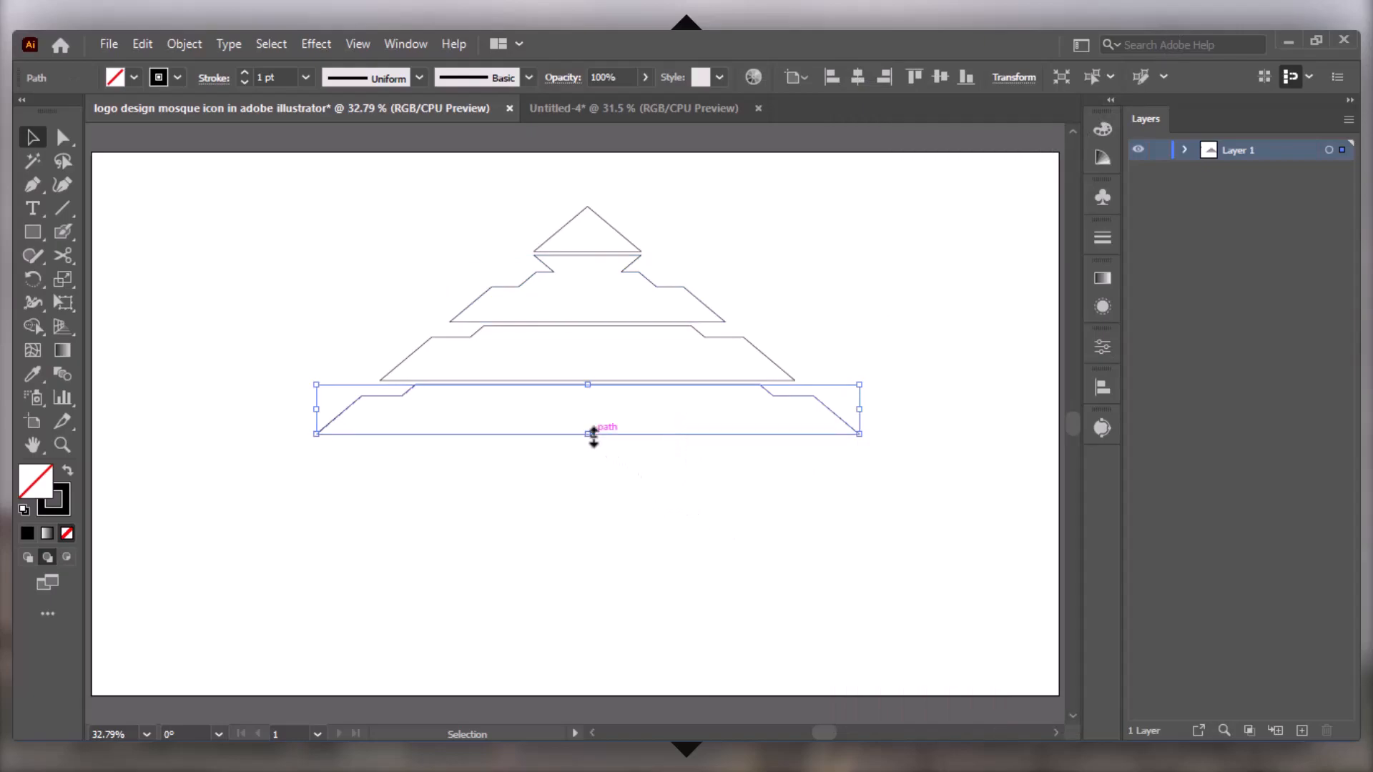
left_click_drag(778, 401, 787, 493)
left_click(1102, 346)
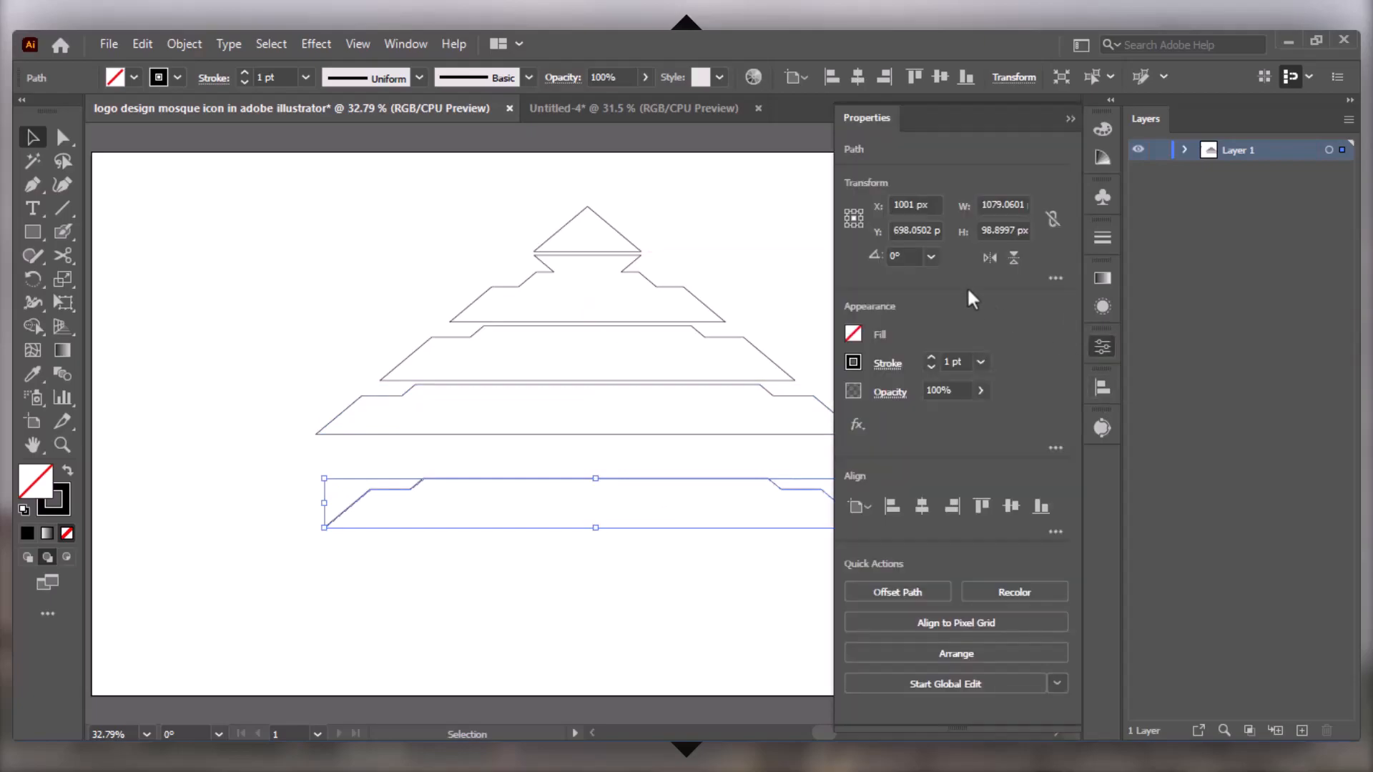
left_click(1014, 257)
left_click(1072, 121)
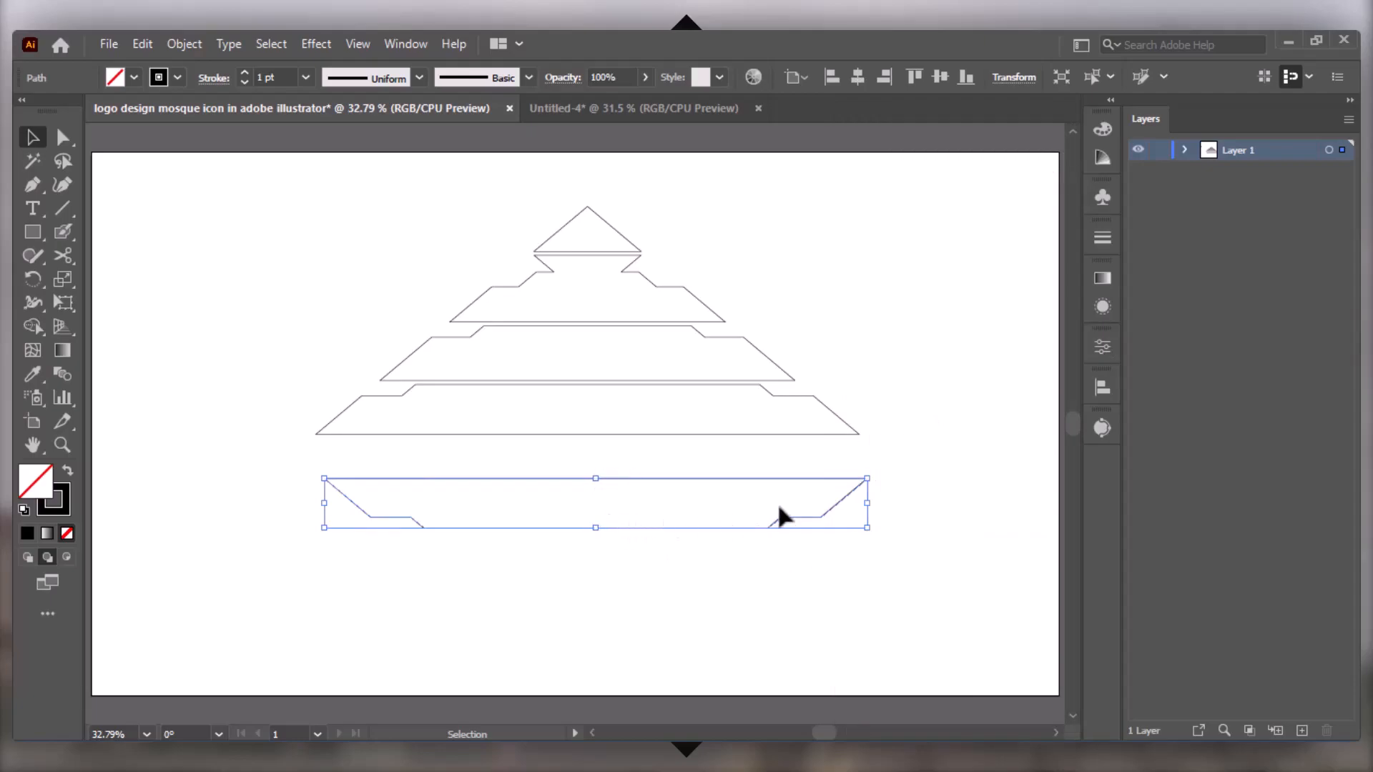
Raise the flipped band to a thin gap beneath the roof and stretch it downward to about twice its height
left_click_drag(785, 515, 781, 489)
key("Up")
key("Up")
key("Up")
key("Up")
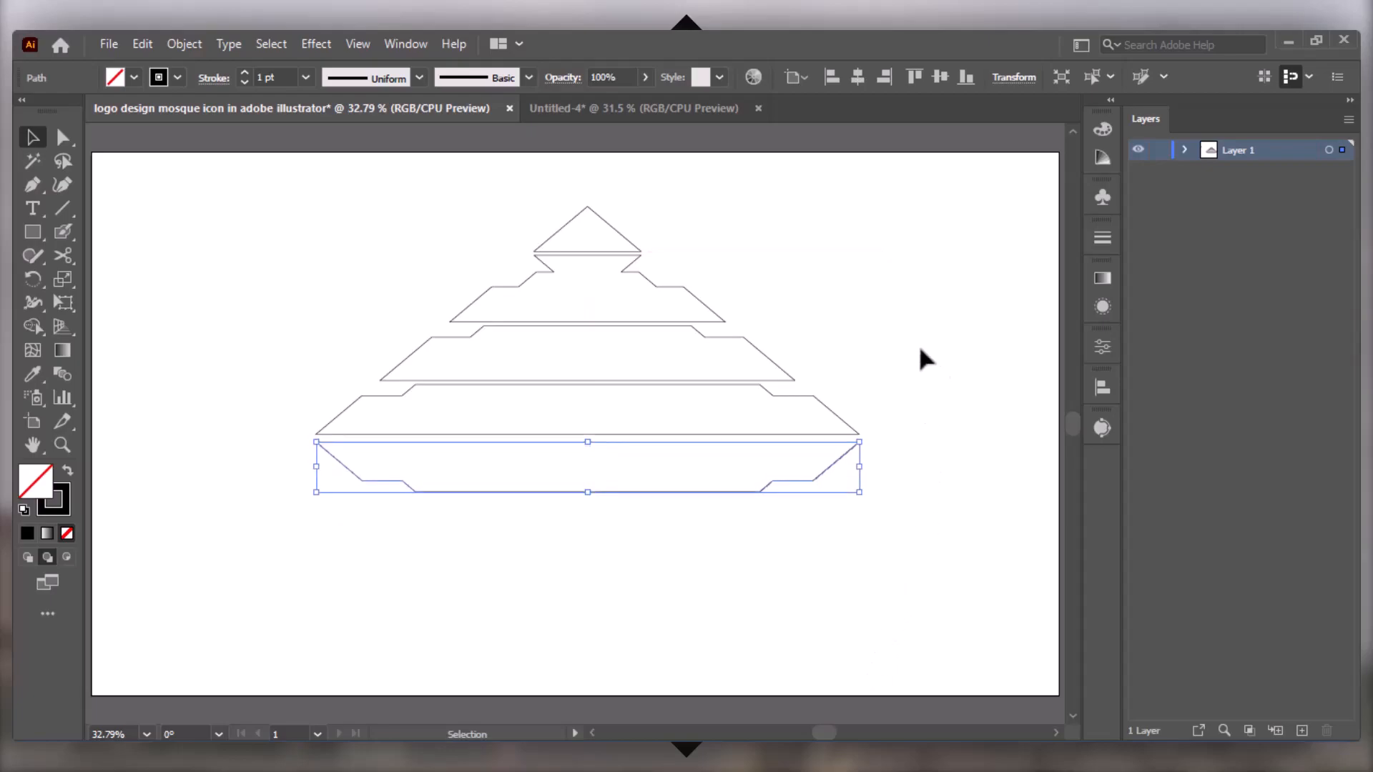
key("Up")
key("Up")
key("Up")
key("Up")
key("Up")
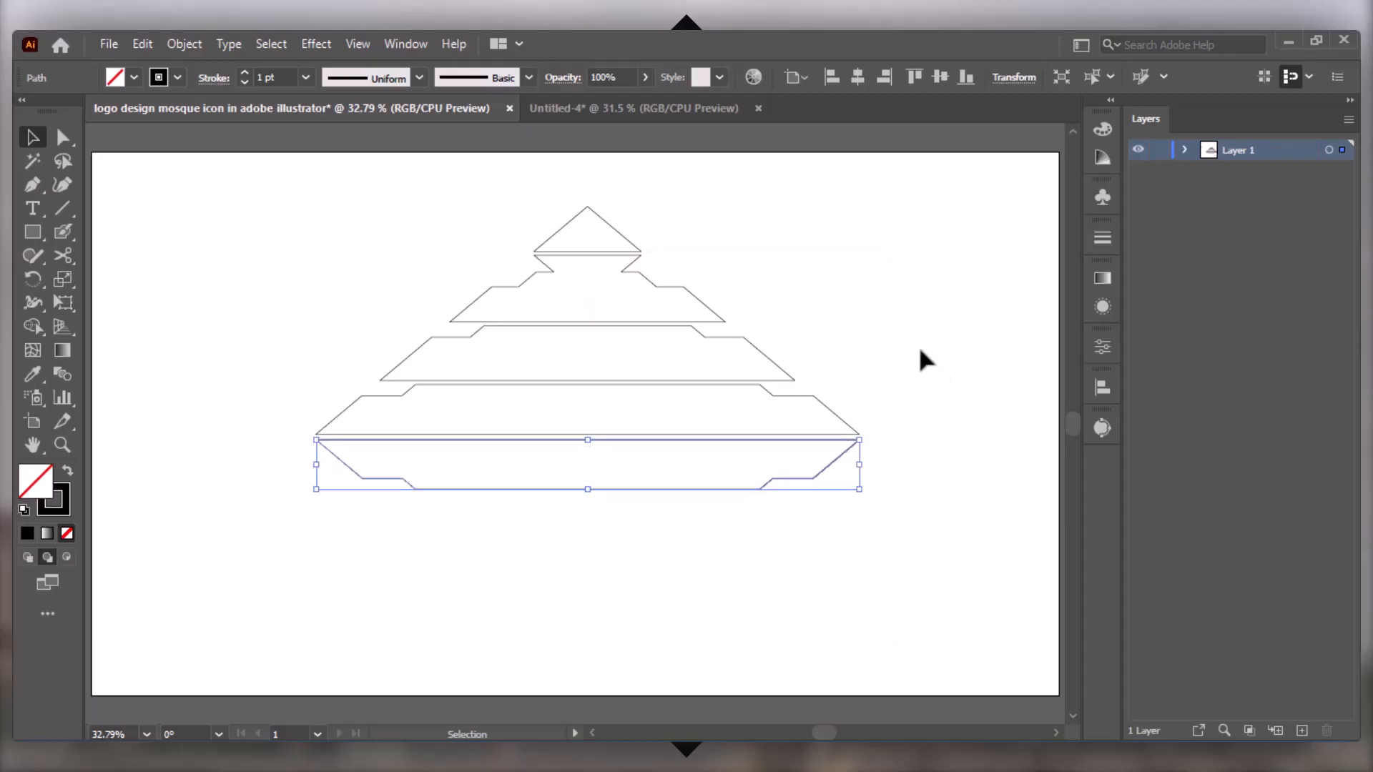
key("Up")
left_click_drag(588, 489, 588, 542)
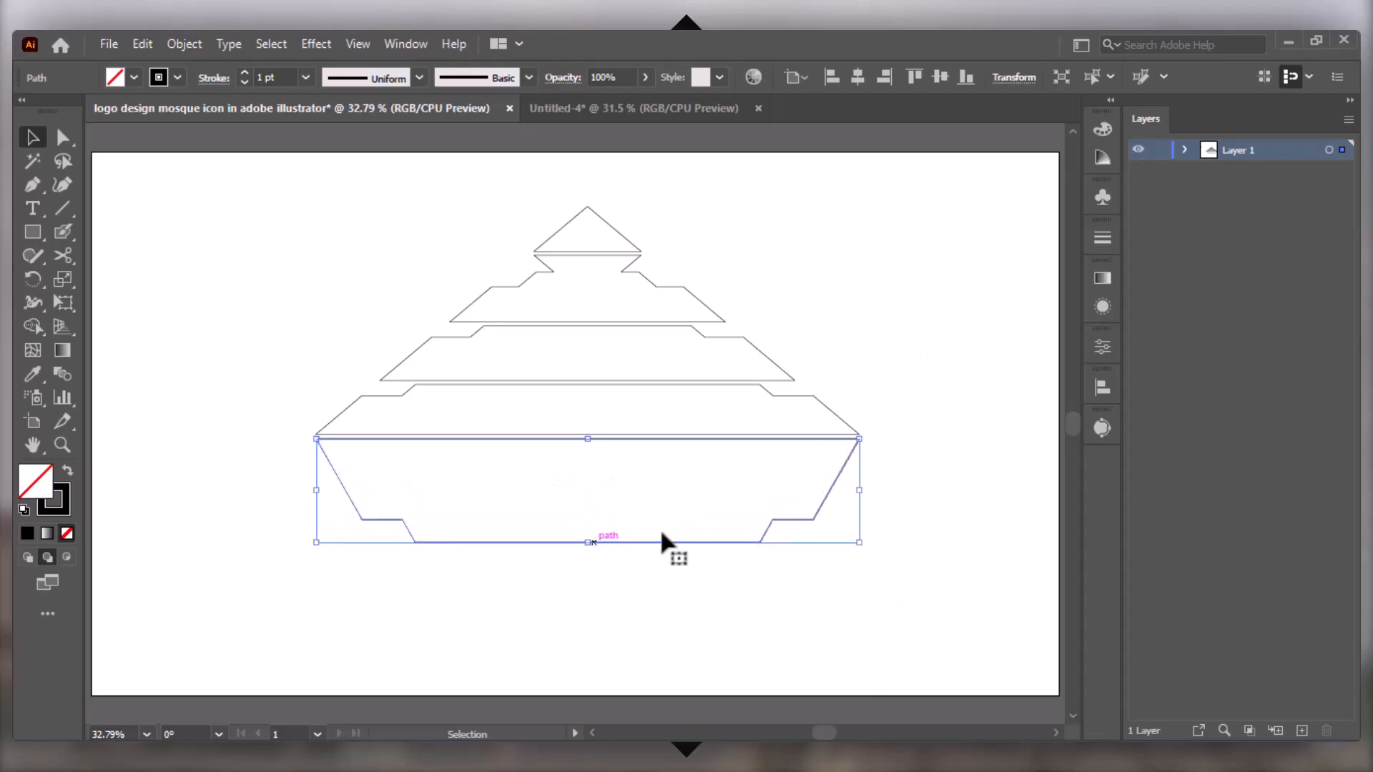
left_click(877, 326)
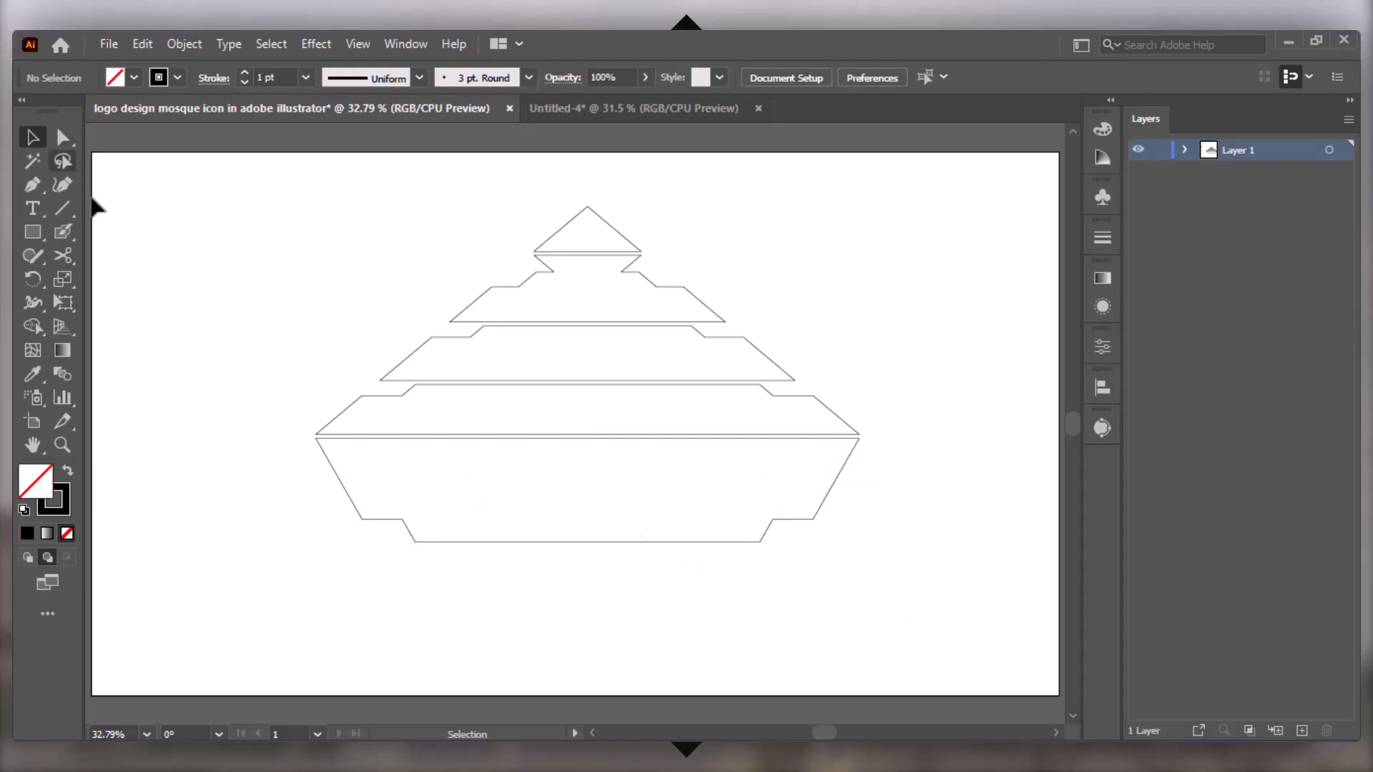
Swap fill and stroke on all the mosque shapes for a solid black fill and shift them down and to the left
left_click_drag(674, 200, 546, 589)
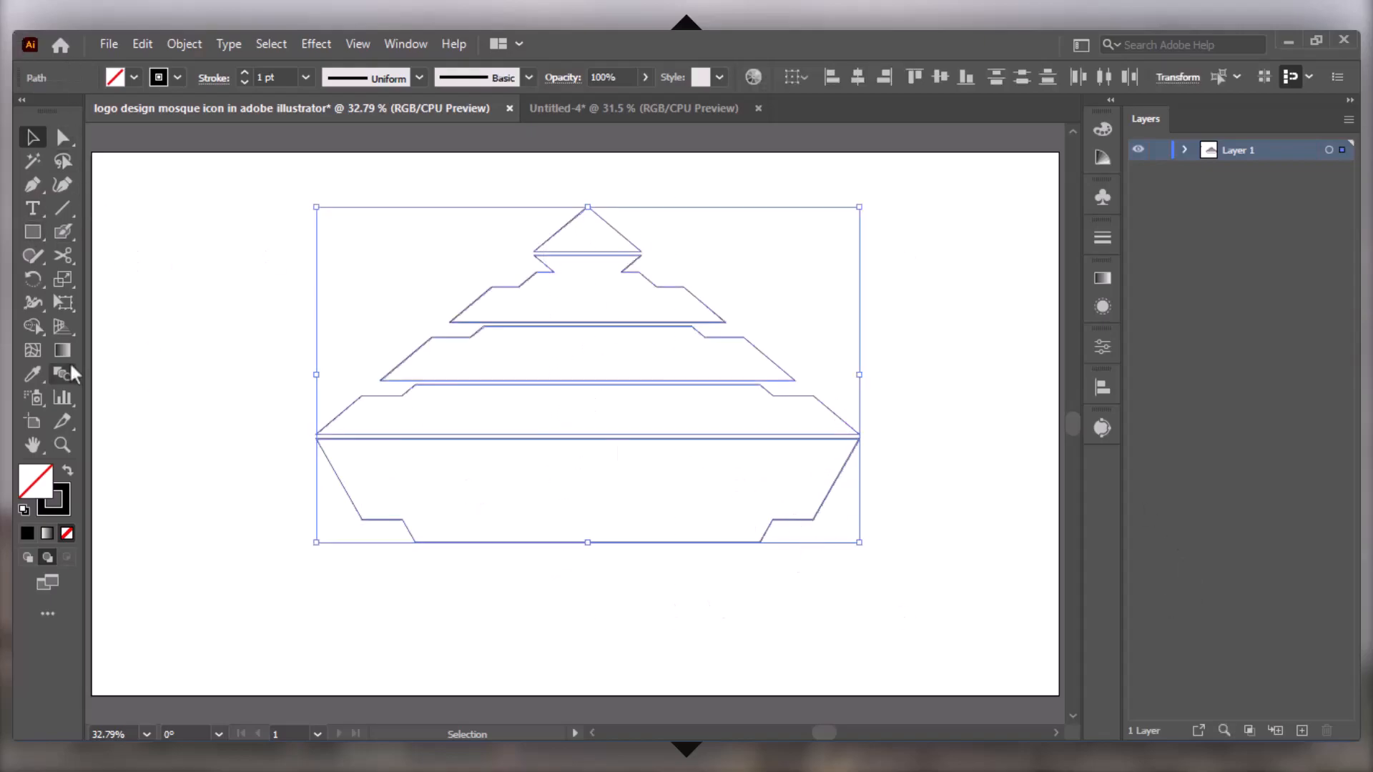
left_click(67, 470)
left_click_drag(672, 368, 563, 403)
left_click(832, 356)
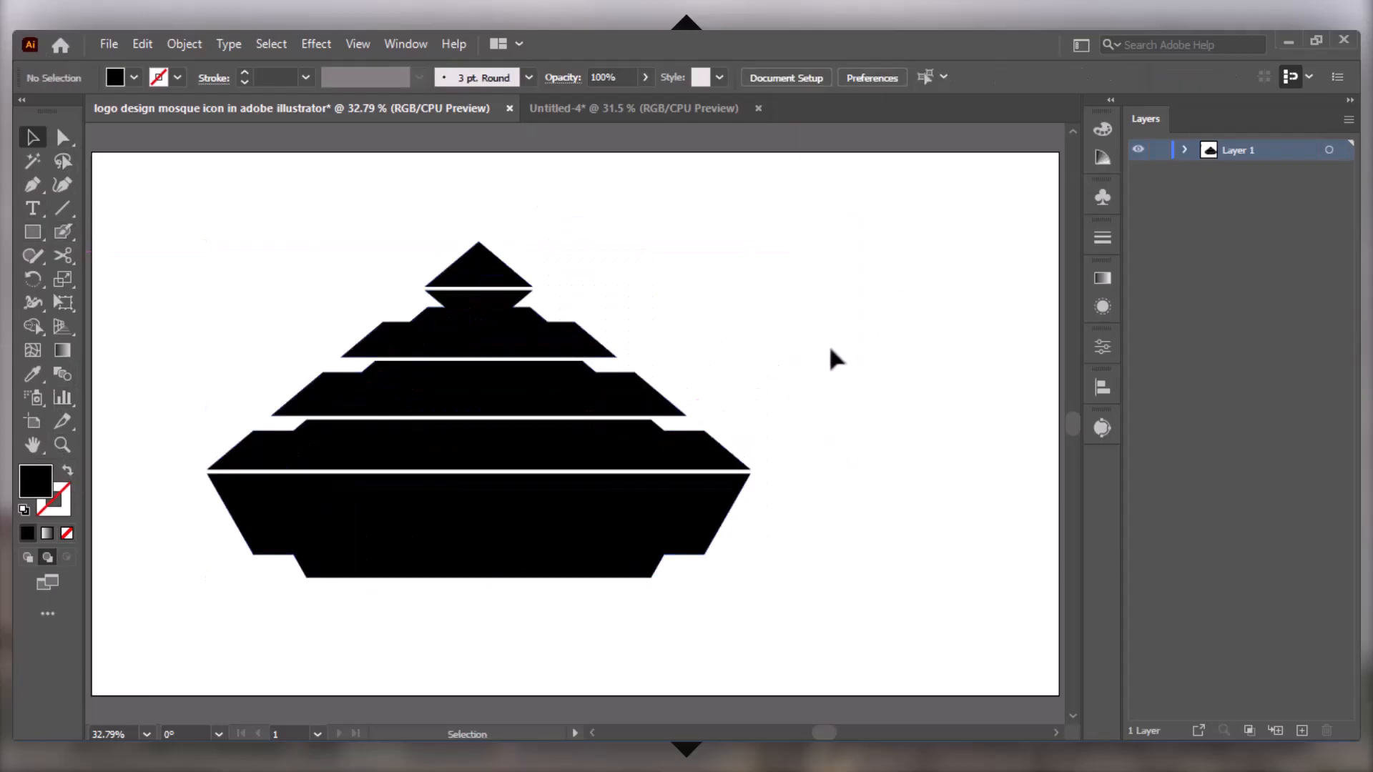
Draw three narrow upright black rectangles of decreasing width on the empty area to the right of the mosque body
key("m")
left_click_drag(791, 314, 829, 434)
left_click_drag(879, 265, 905, 379)
left_click_drag(942, 256, 960, 360)
key("v")
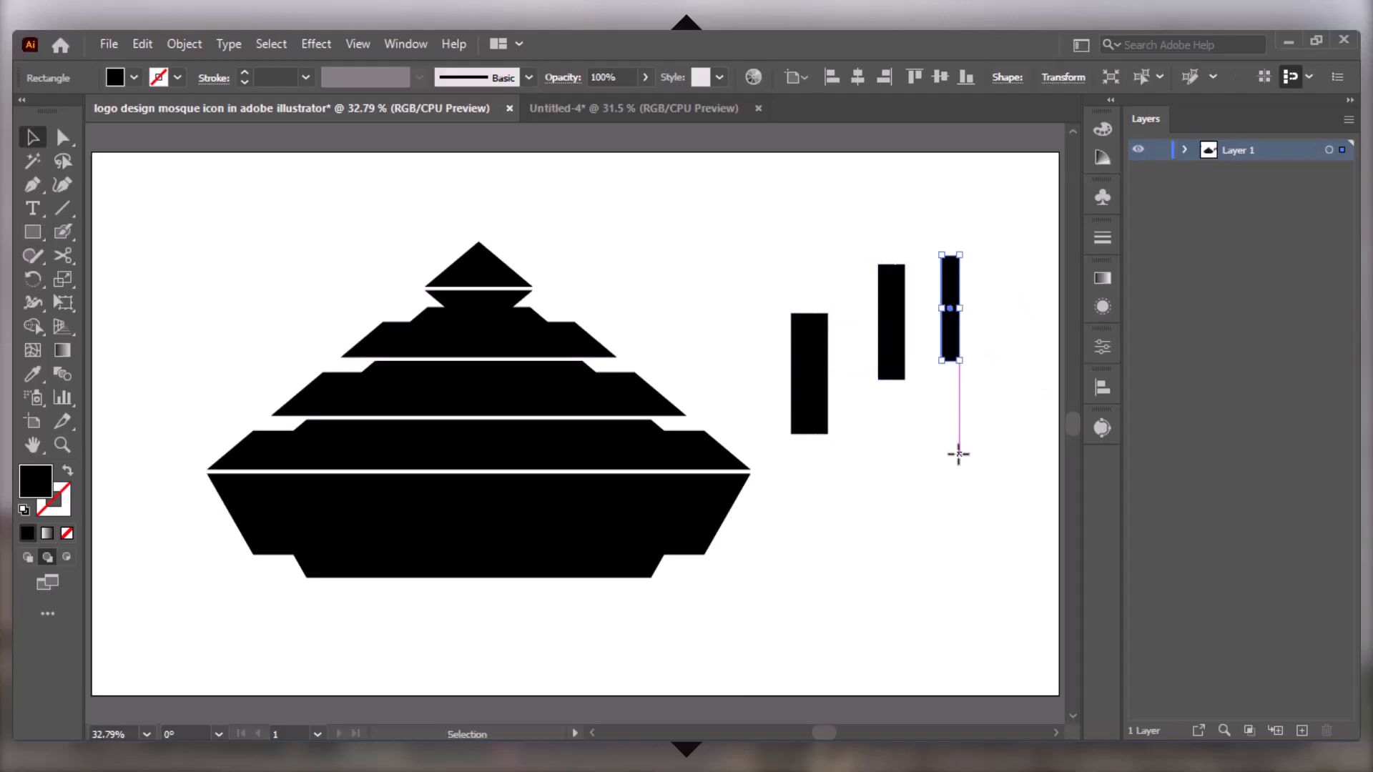
left_click(958, 455)
Stack the three rectangles into a slightly overlapping column with the widest lowest, and align them by their horizontal centres
left_click_drag(816, 351, 894, 412)
left_click_drag(955, 329, 894, 243)
left_click_drag(967, 215, 862, 497)
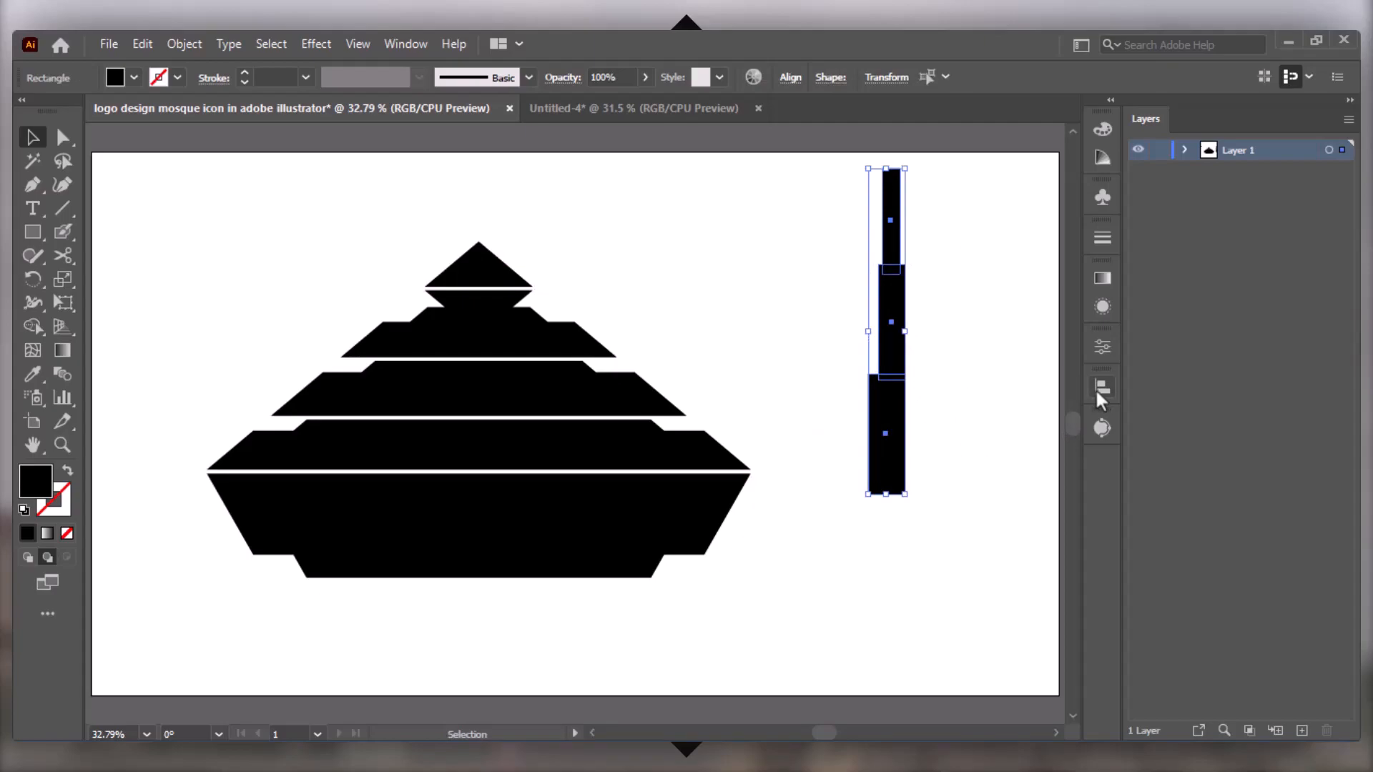
left_click(1102, 390)
left_click(897, 431)
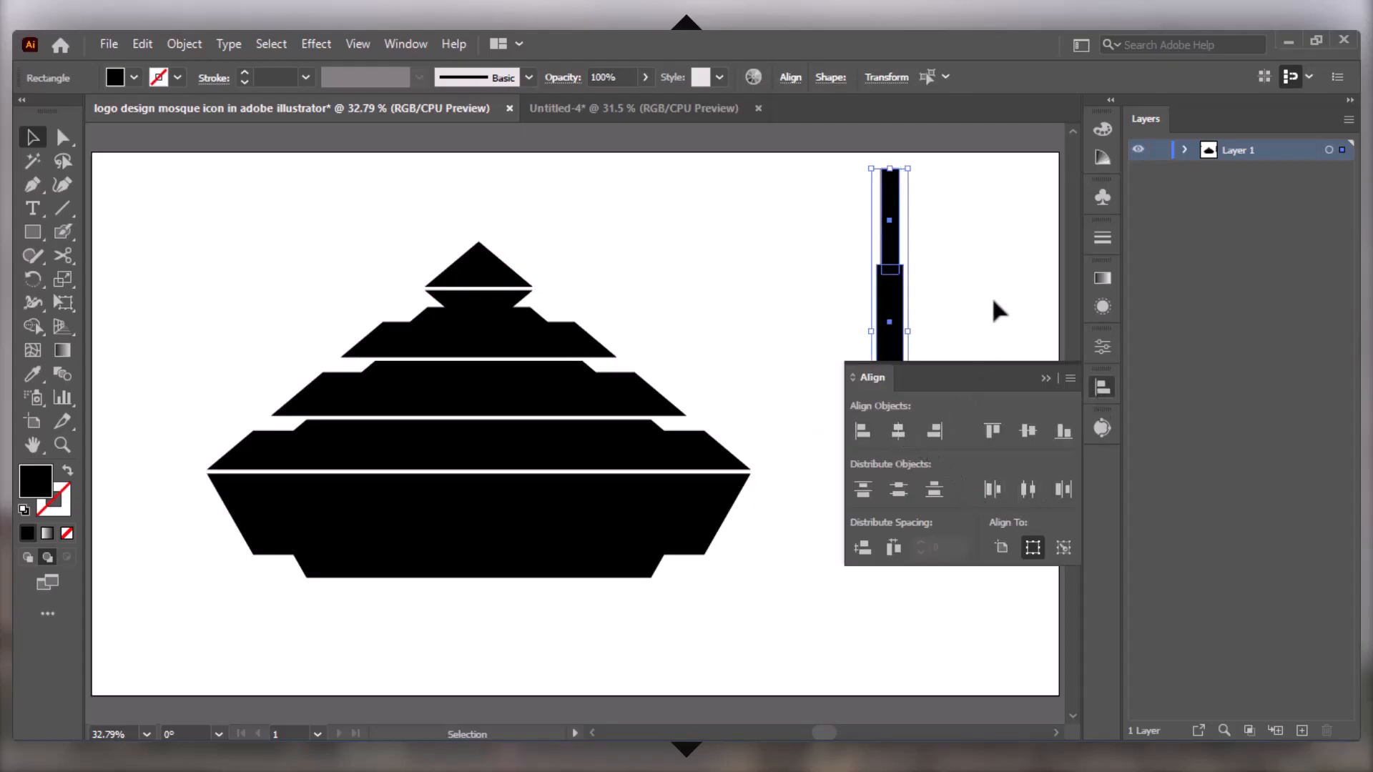
left_click(1046, 378)
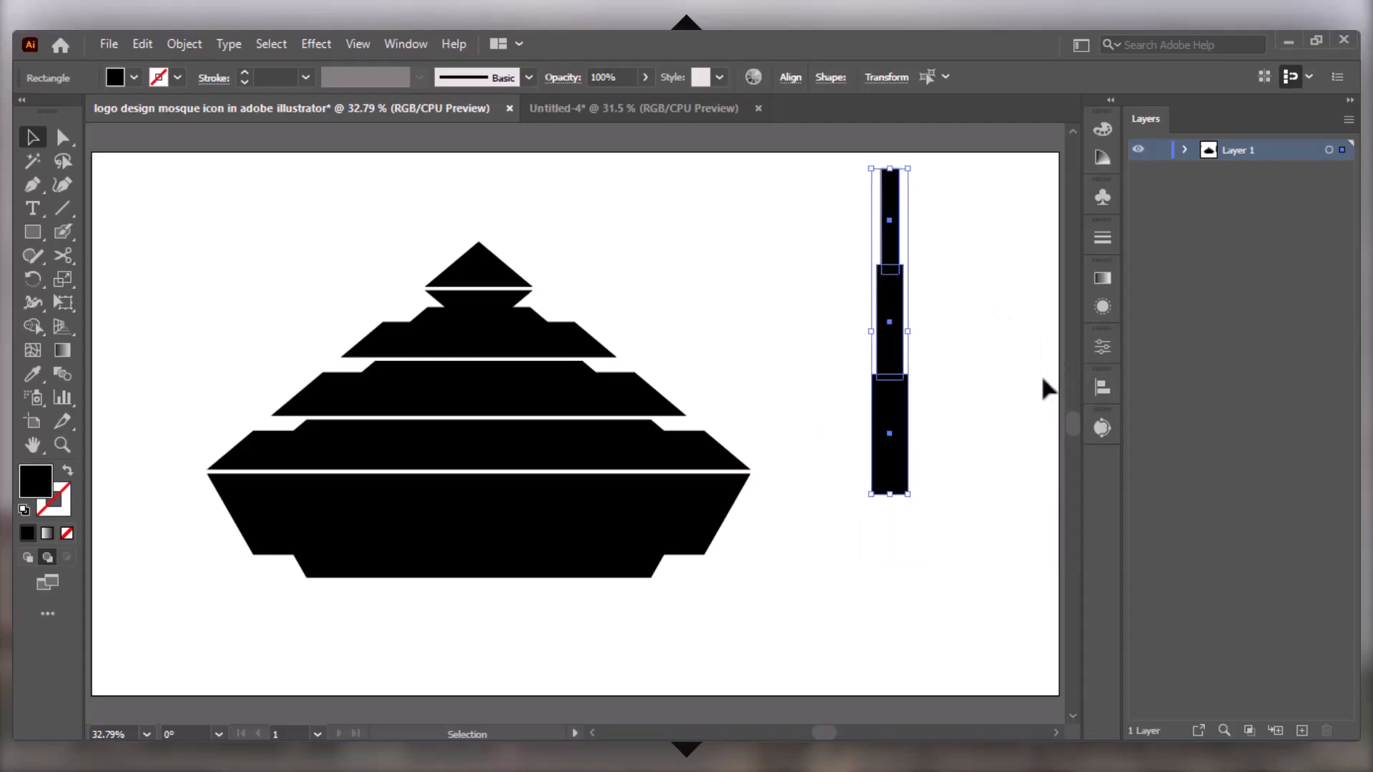
left_click(1012, 293)
Widen the column's topmost rectangle slightly and realign the three rectangles by their horizontal centres
left_click(894, 229)
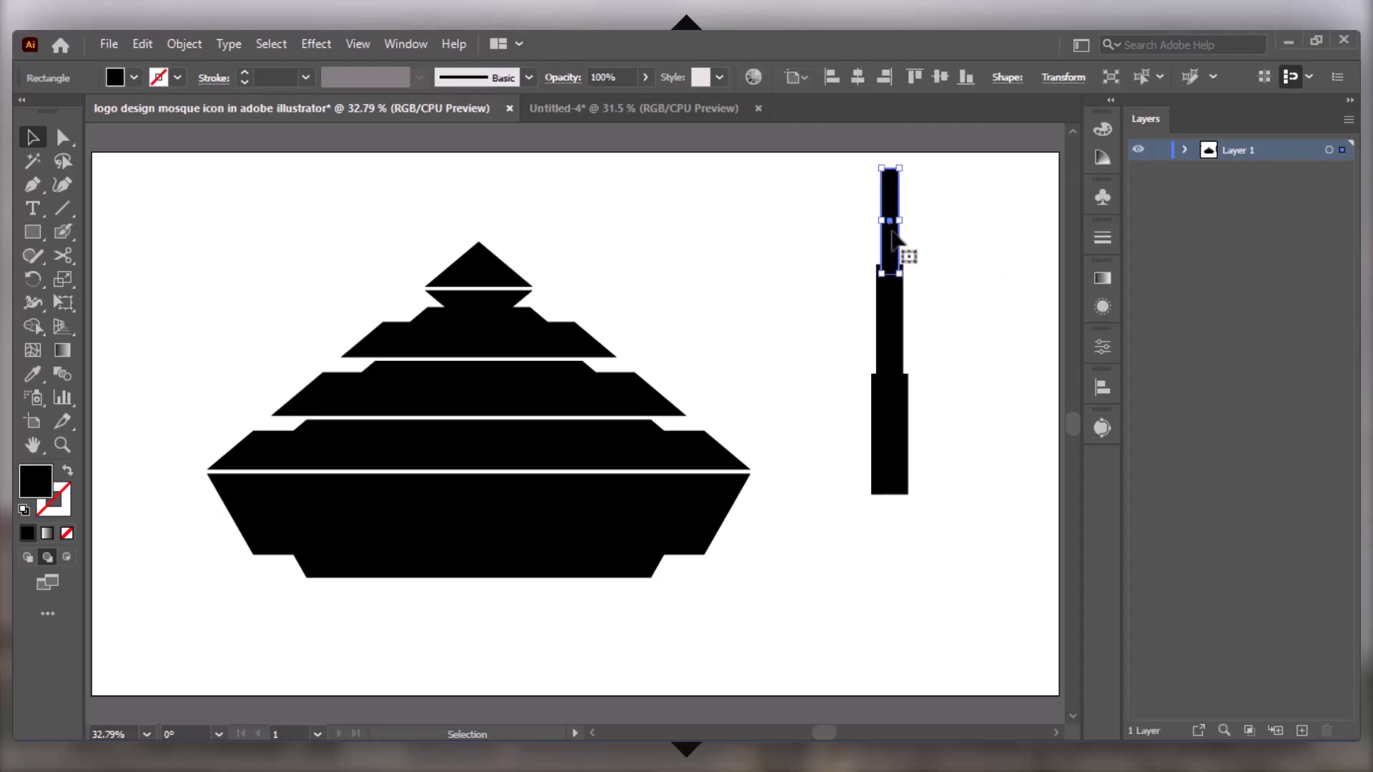
left_click_drag(899, 221, 878, 423)
left_click(956, 236)
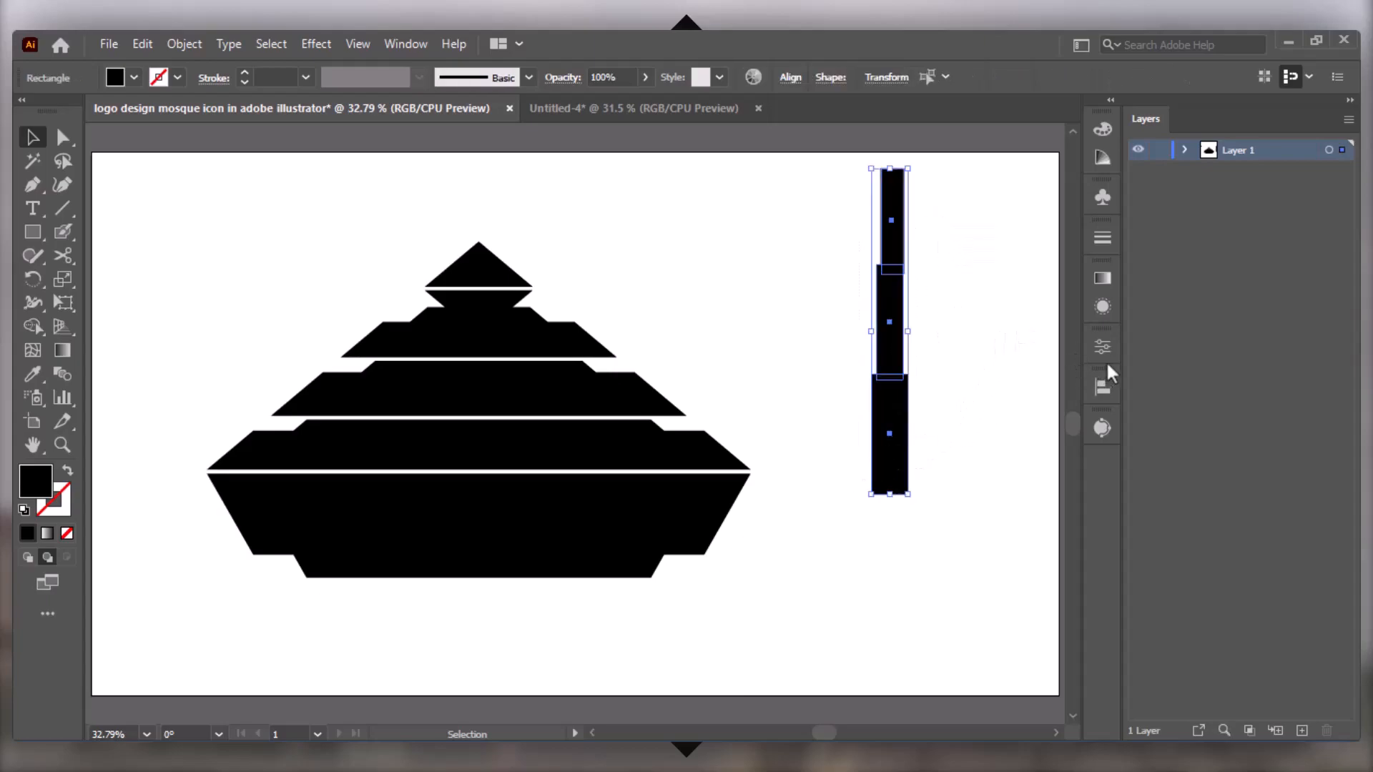
left_click(1103, 385)
left_click(899, 434)
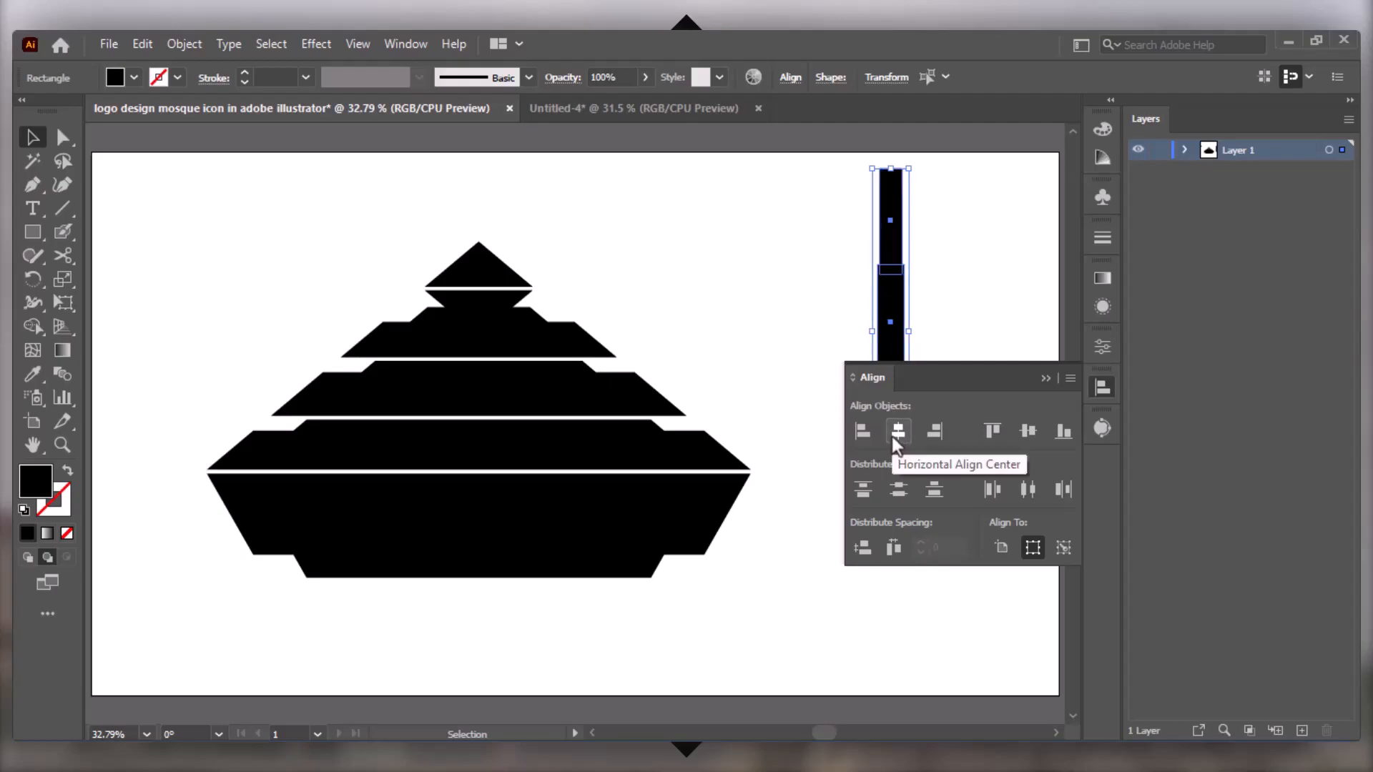
Unite the three stacked rectangles into one stepped minaret shape
left_click(1103, 345)
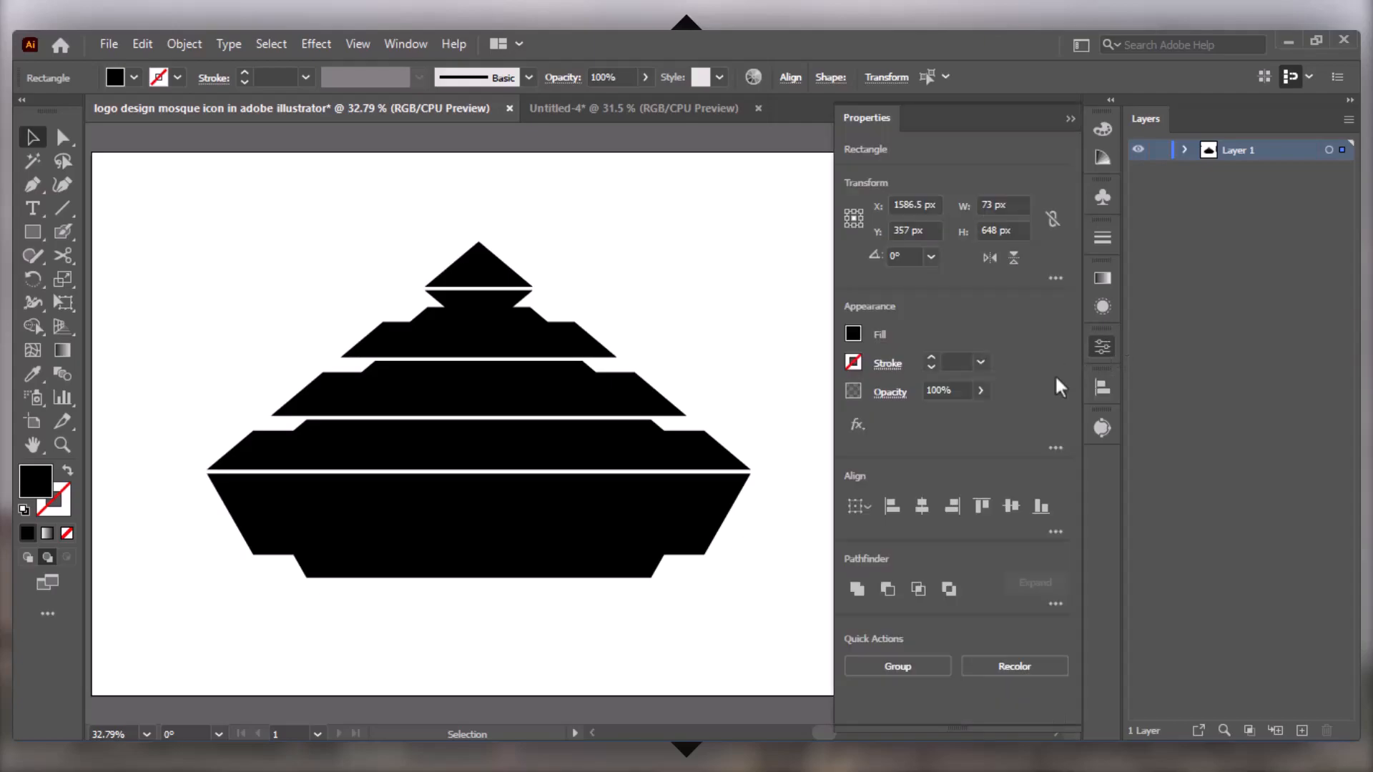
left_click(1070, 119)
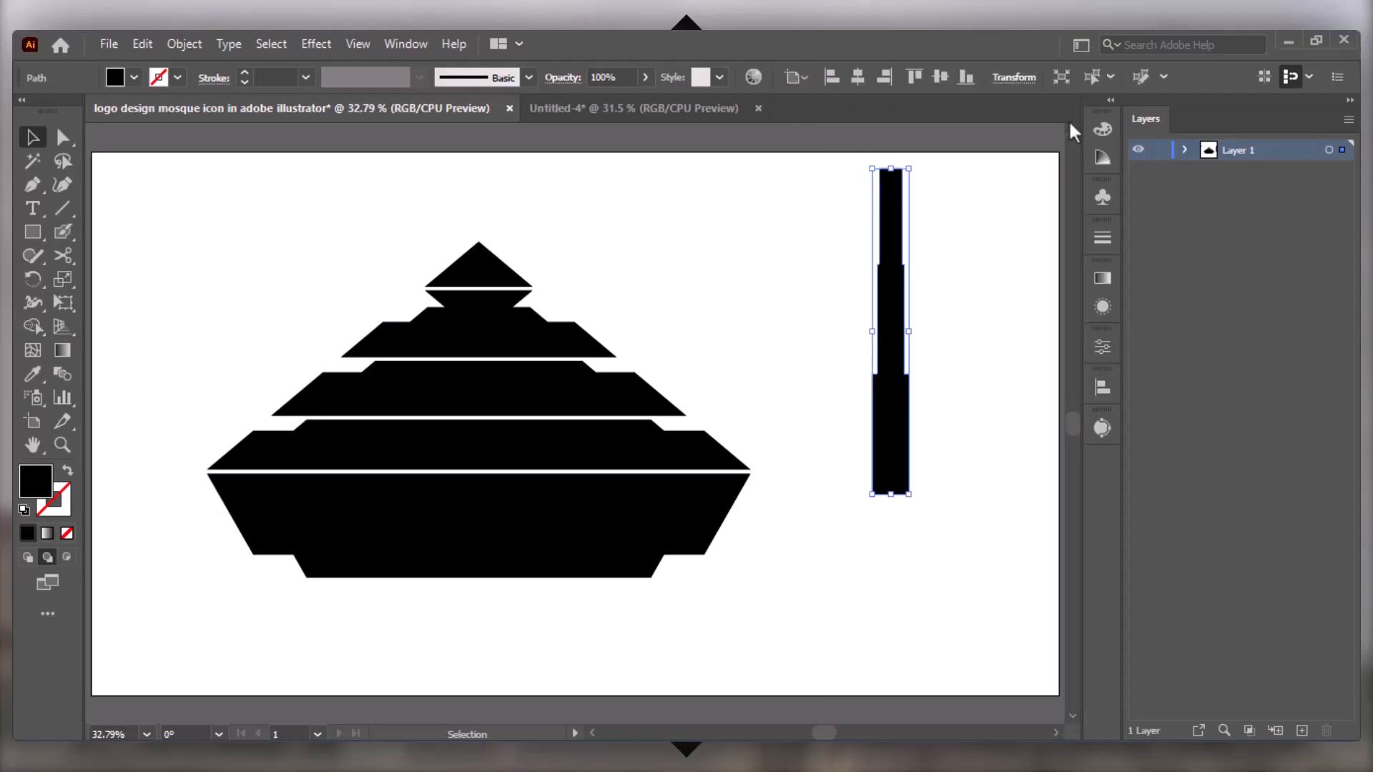
left_click(1010, 494)
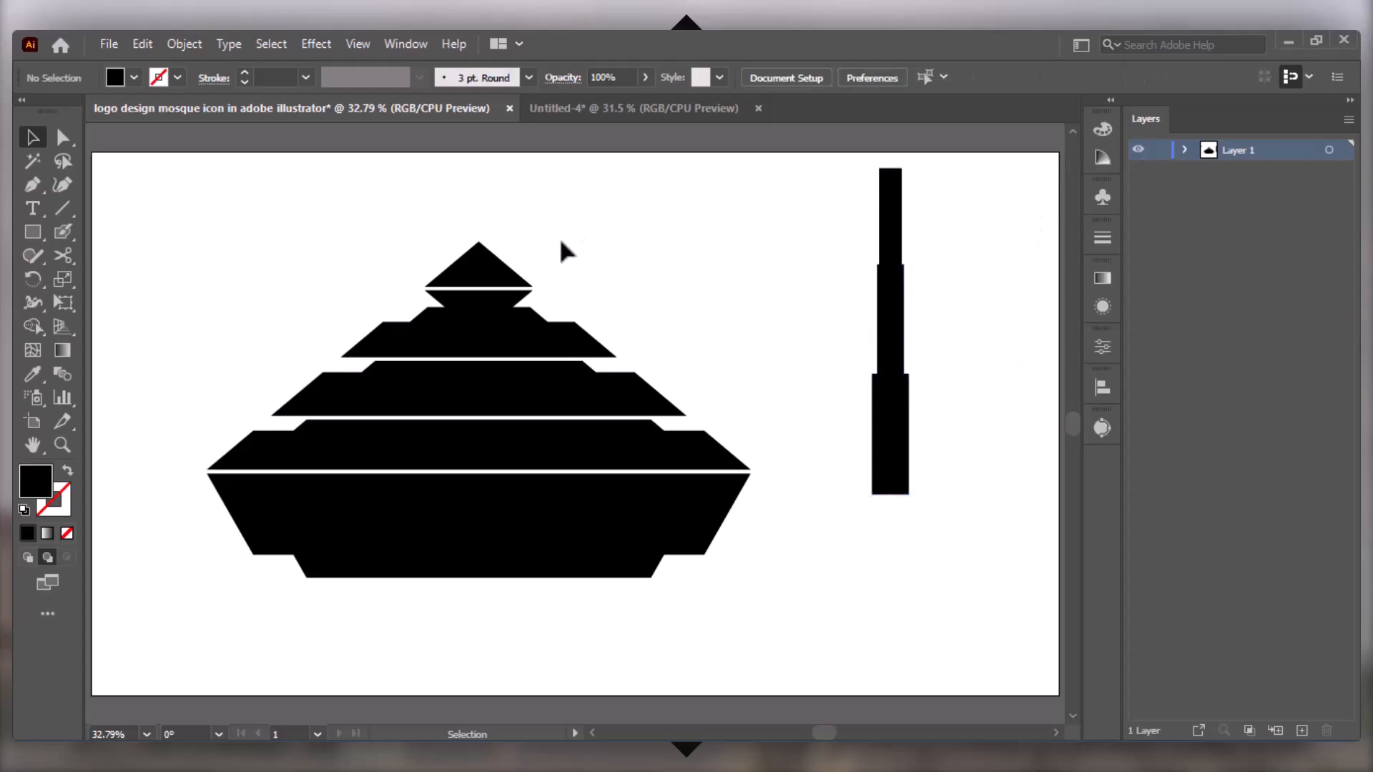
Copy the roof's top triangle, flip it vertically and place it at reduced size over the minaret's lower joint
left_click(483, 270)
left_click_drag(484, 270, 755, 292)
left_click(1102, 347)
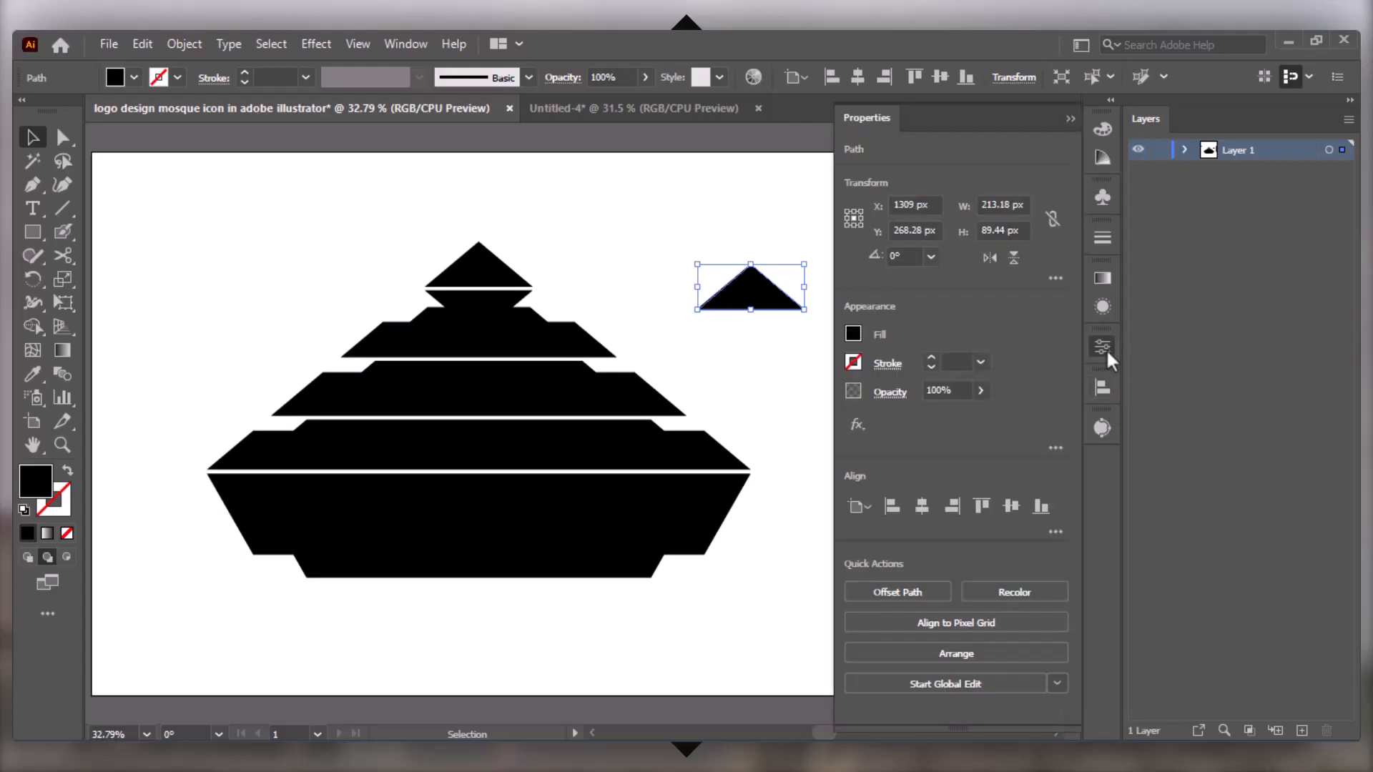
left_click(1014, 256)
left_click(1070, 120)
left_click_drag(759, 299, 894, 399)
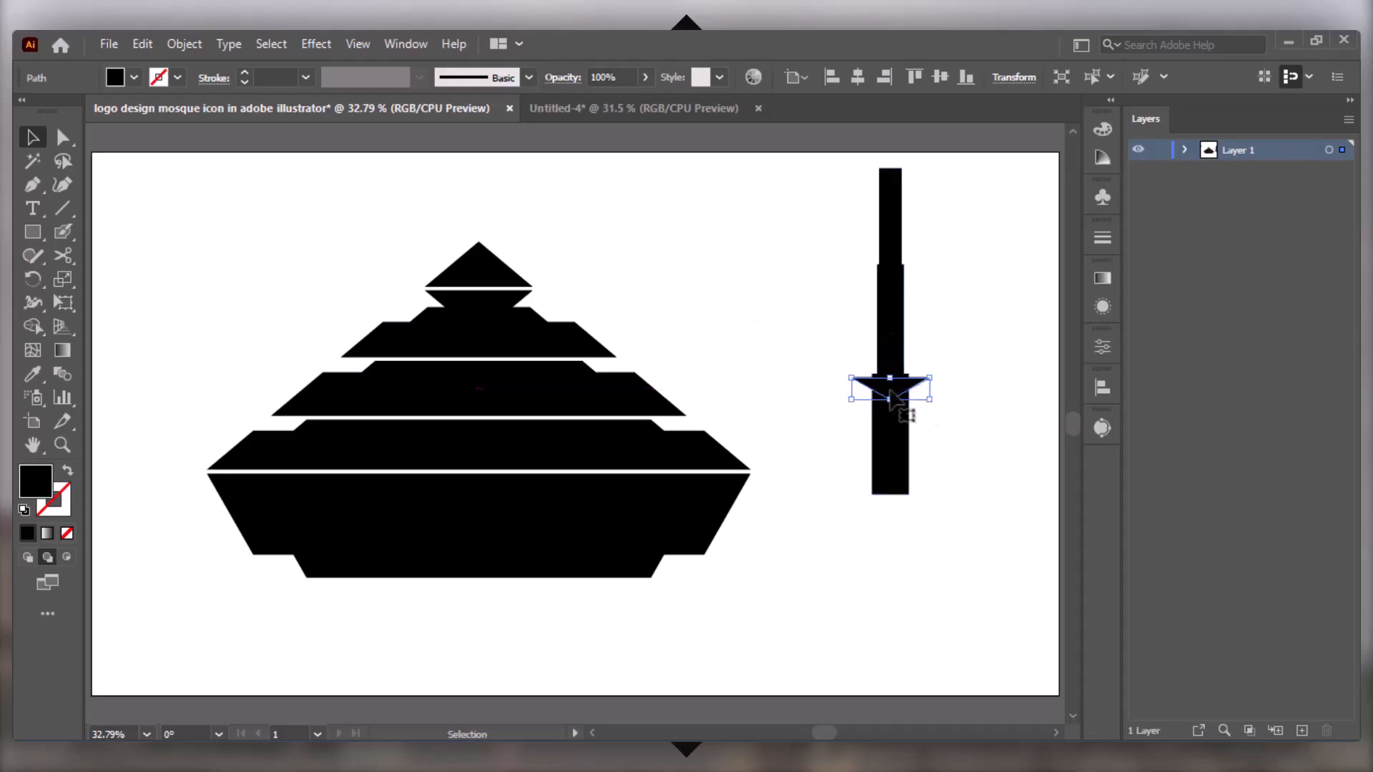
Nudge the flipped triangle up until its flat edge meets the top of the minaret's widest section
key("Up")
key("Up")
key("Up")
key("Up")
key("Up")
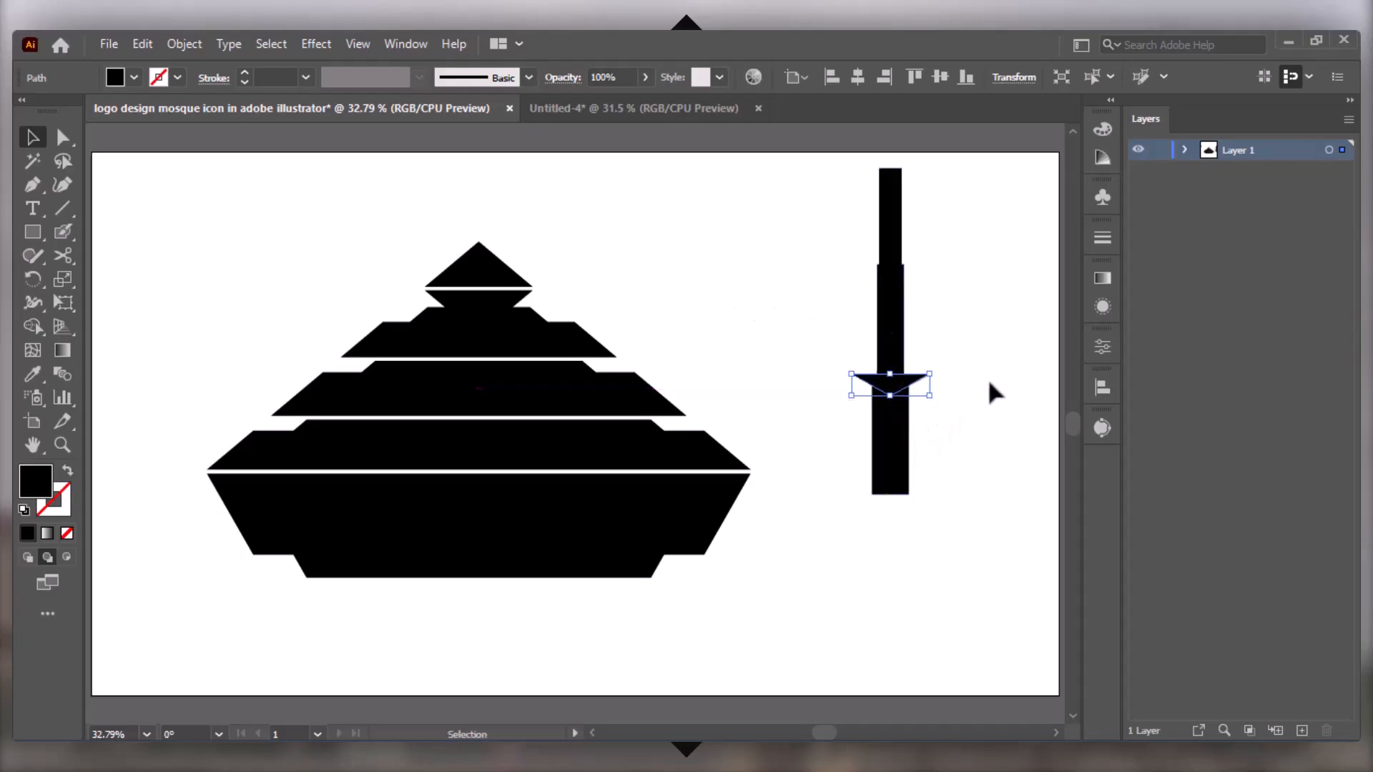
left_click(1003, 403)
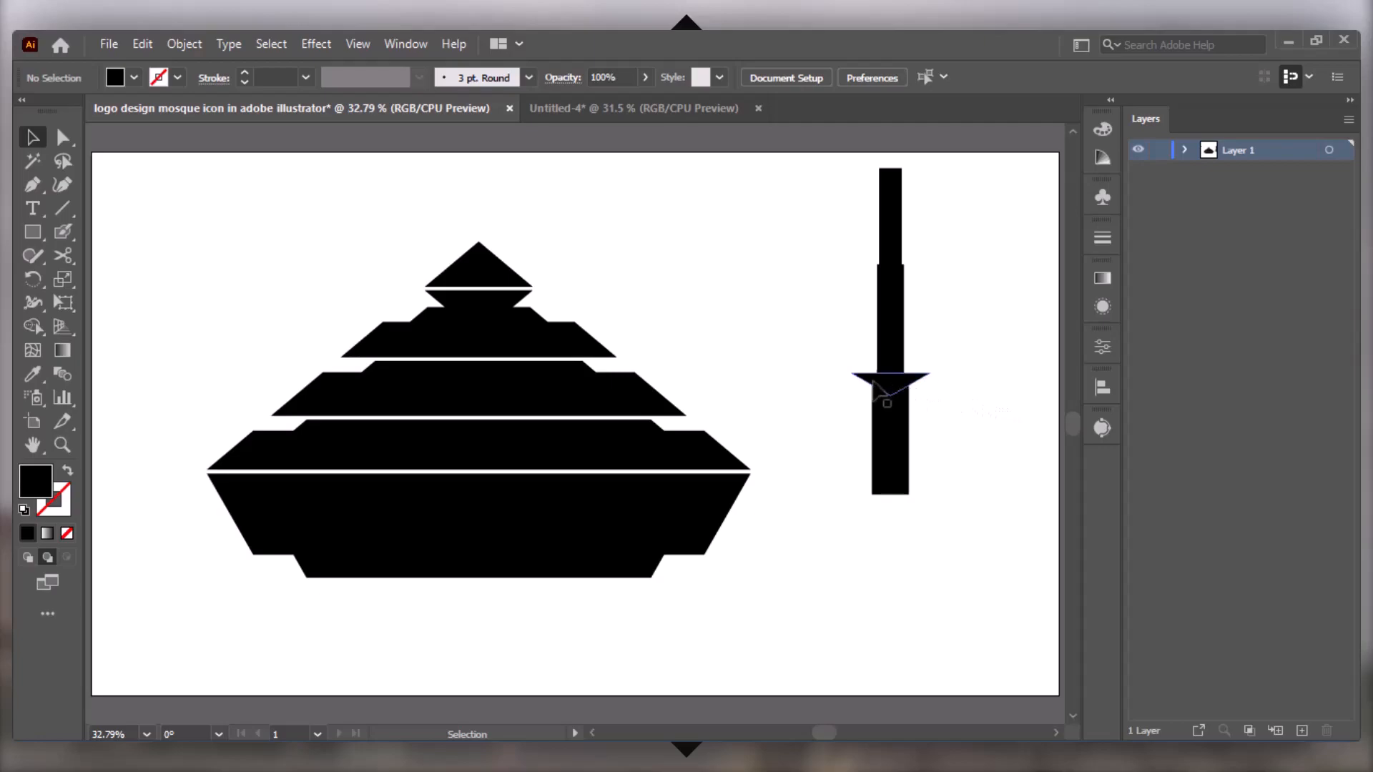
Place a smaller copy of the flipped triangle at the minaret's upper joint and move the whole minaret down and slightly left
left_click_drag(894, 392, 918, 282)
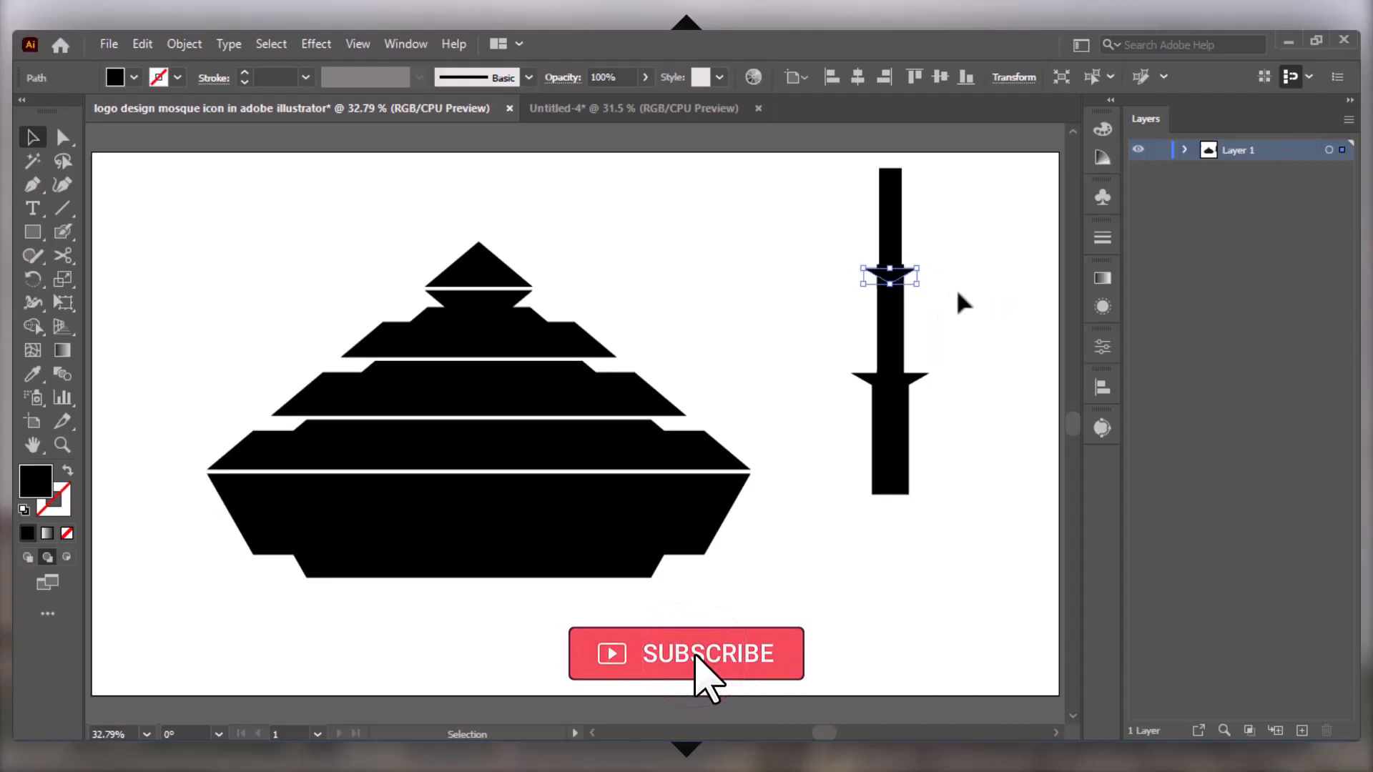
left_click(978, 285)
left_click(910, 273)
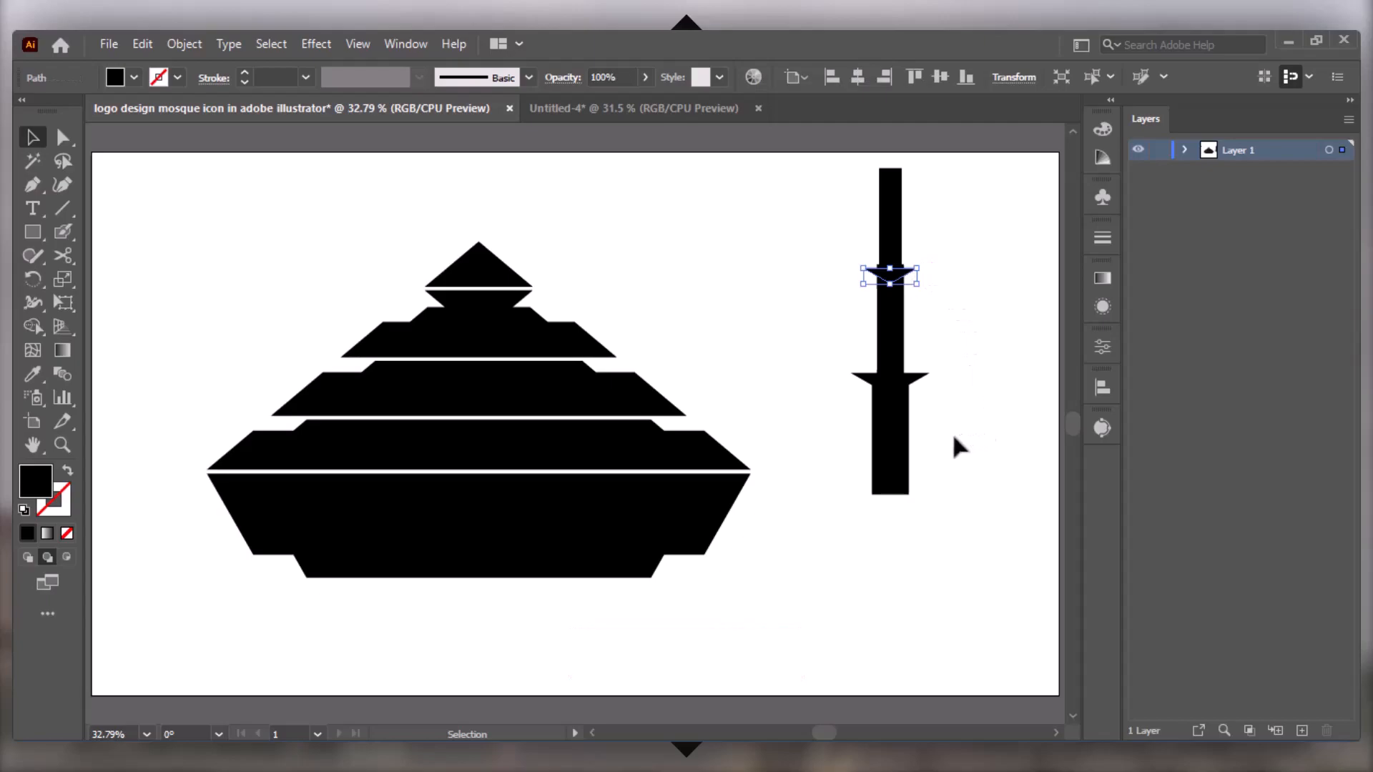
left_click(972, 286)
left_click_drag(984, 210, 867, 510)
left_click_drag(897, 409, 880, 532)
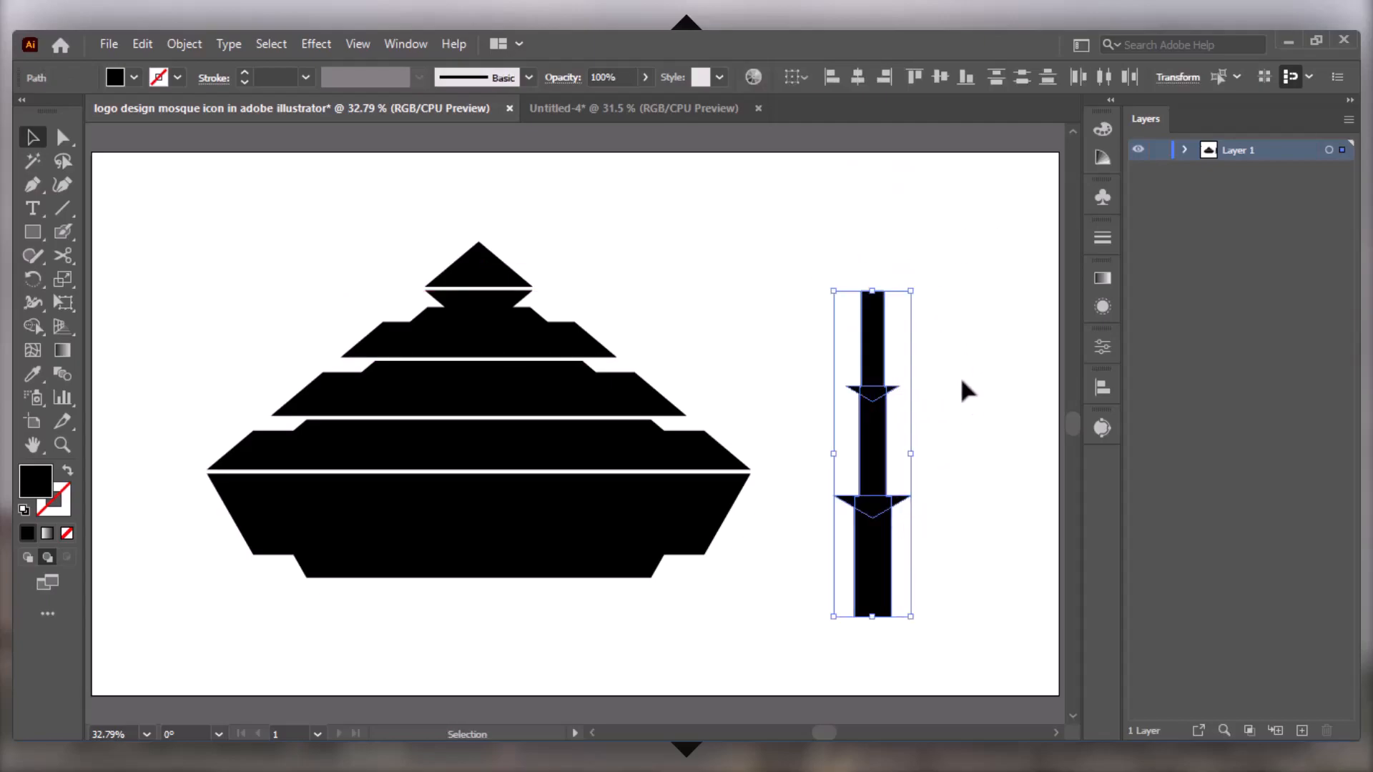
Add a still smaller copy of the flipped triangle at the minaret's top end and align all minaret parts by their horizontal centres
left_click(960, 394)
left_click_drag(874, 395, 880, 301)
left_click_drag(905, 303, 890, 303)
left_click_drag(860, 252, 999, 630)
left_click(860, 80)
left_click(1000, 263)
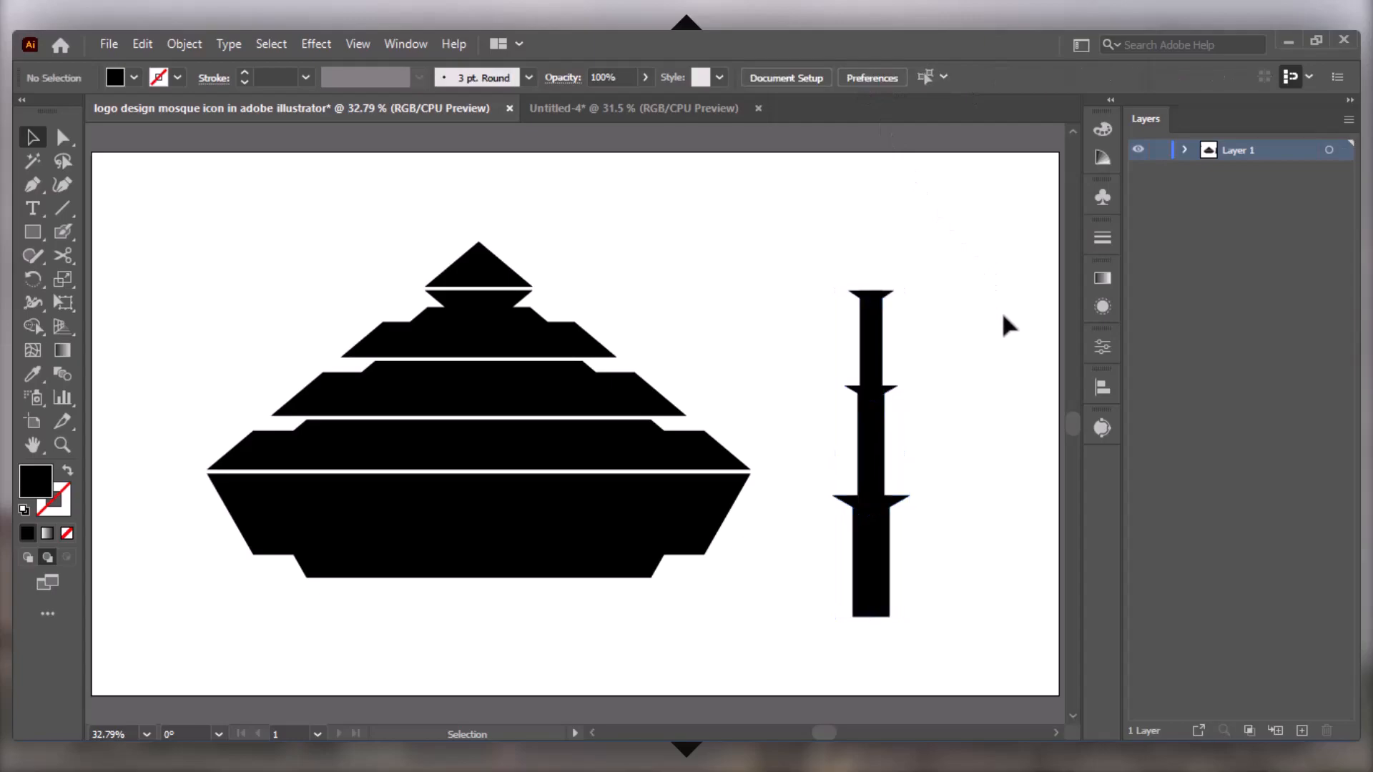
Unite the minaret column and its three flipped triangles into one shape
left_click_drag(838, 239, 972, 572)
left_click(1103, 349)
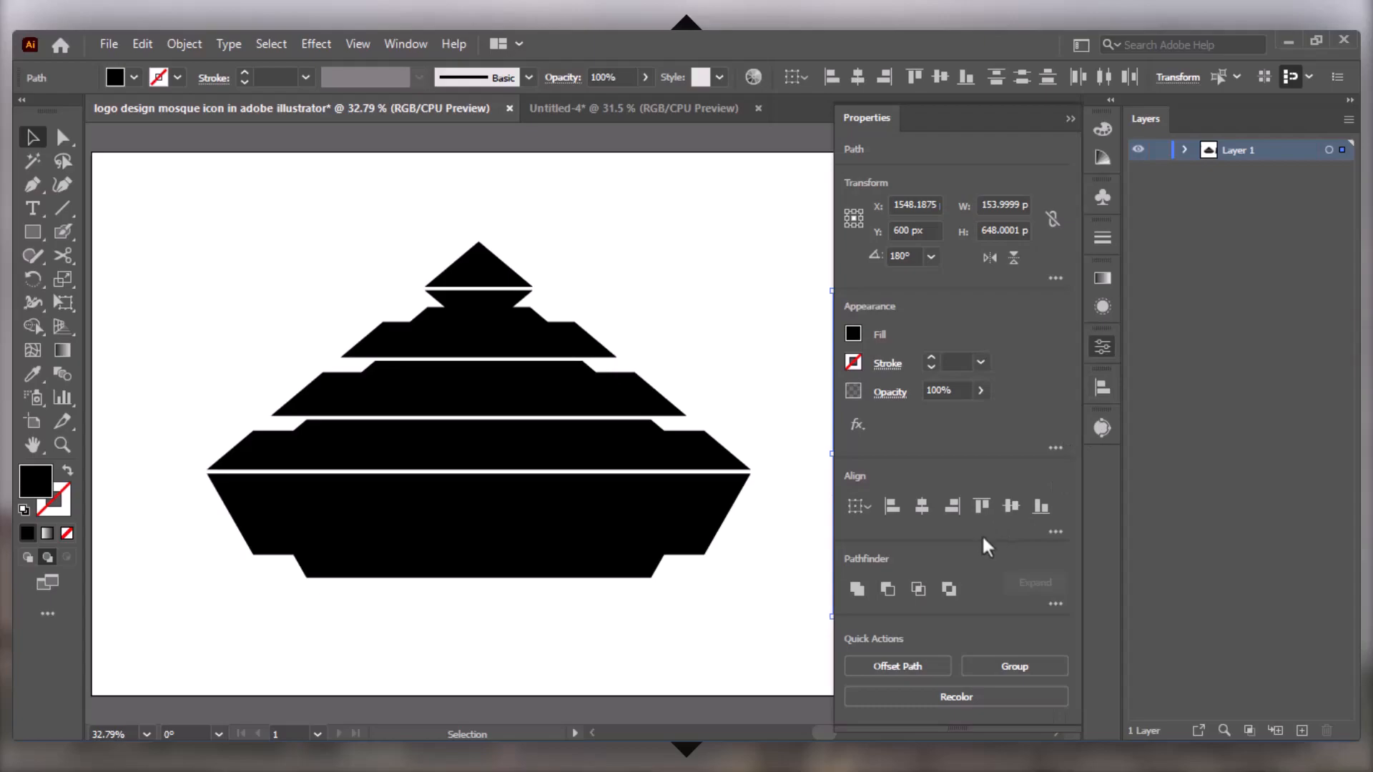
left_click(856, 590)
left_click(1071, 119)
left_click(1014, 293)
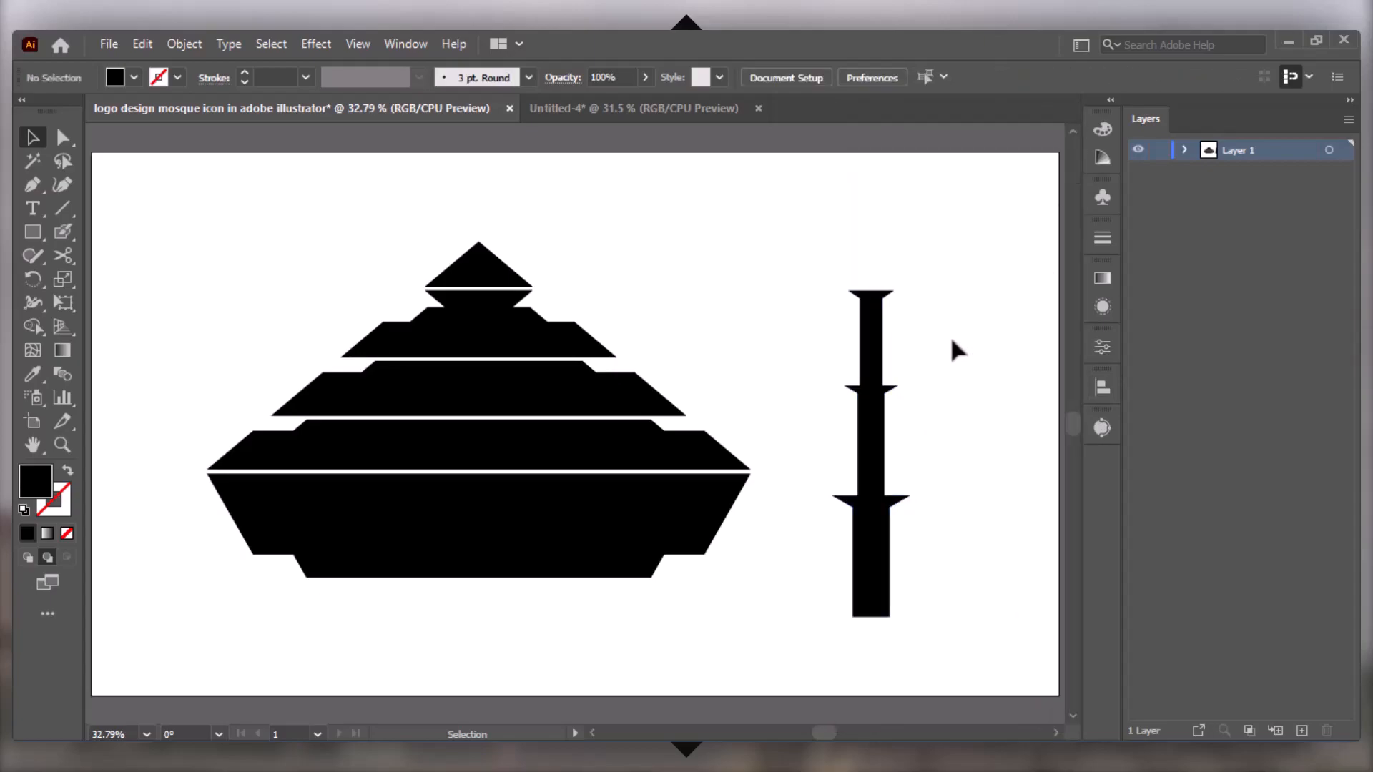
Create a five-sided polygon with a radius of 279.6613 px above the area between the roof and the minaret
left_click_drag(36, 238, 105, 303)
left_click(748, 228)
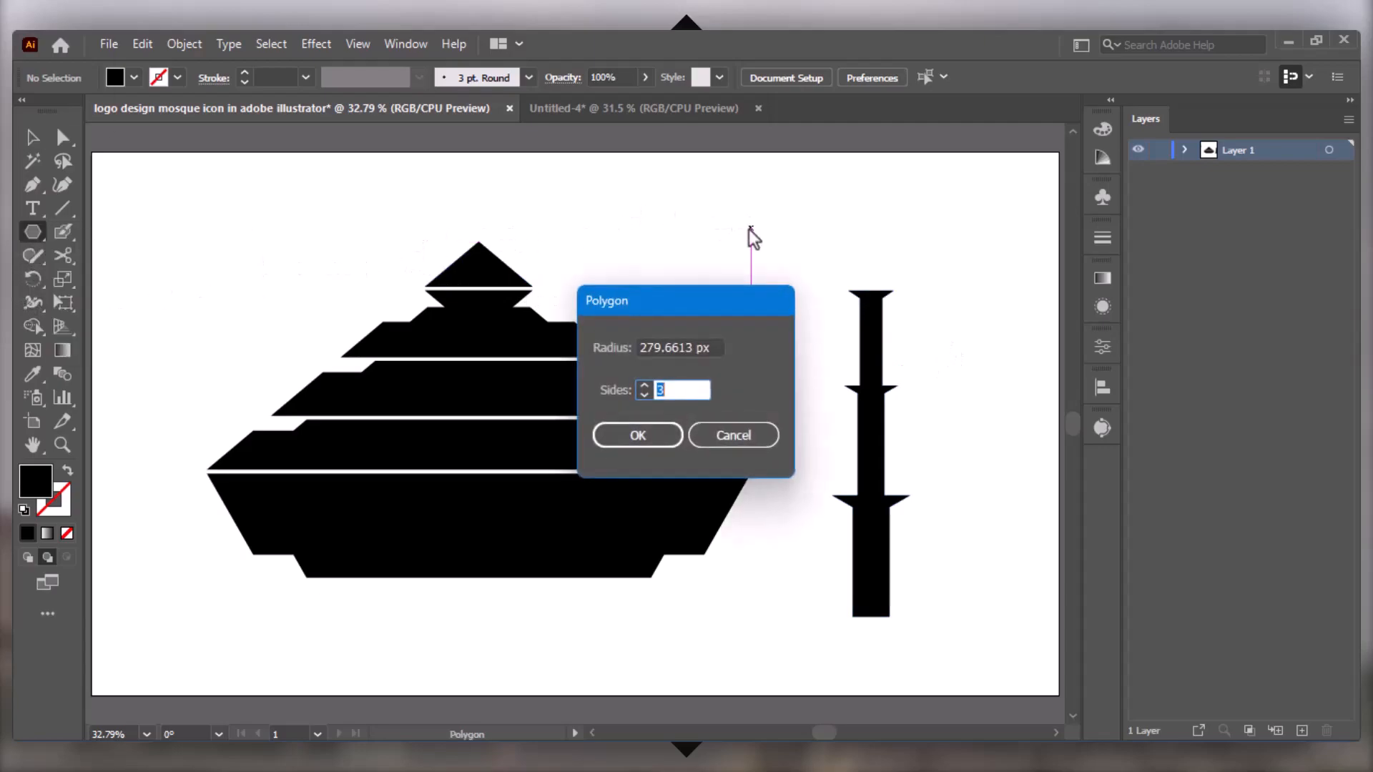
type("5")
key("Return")
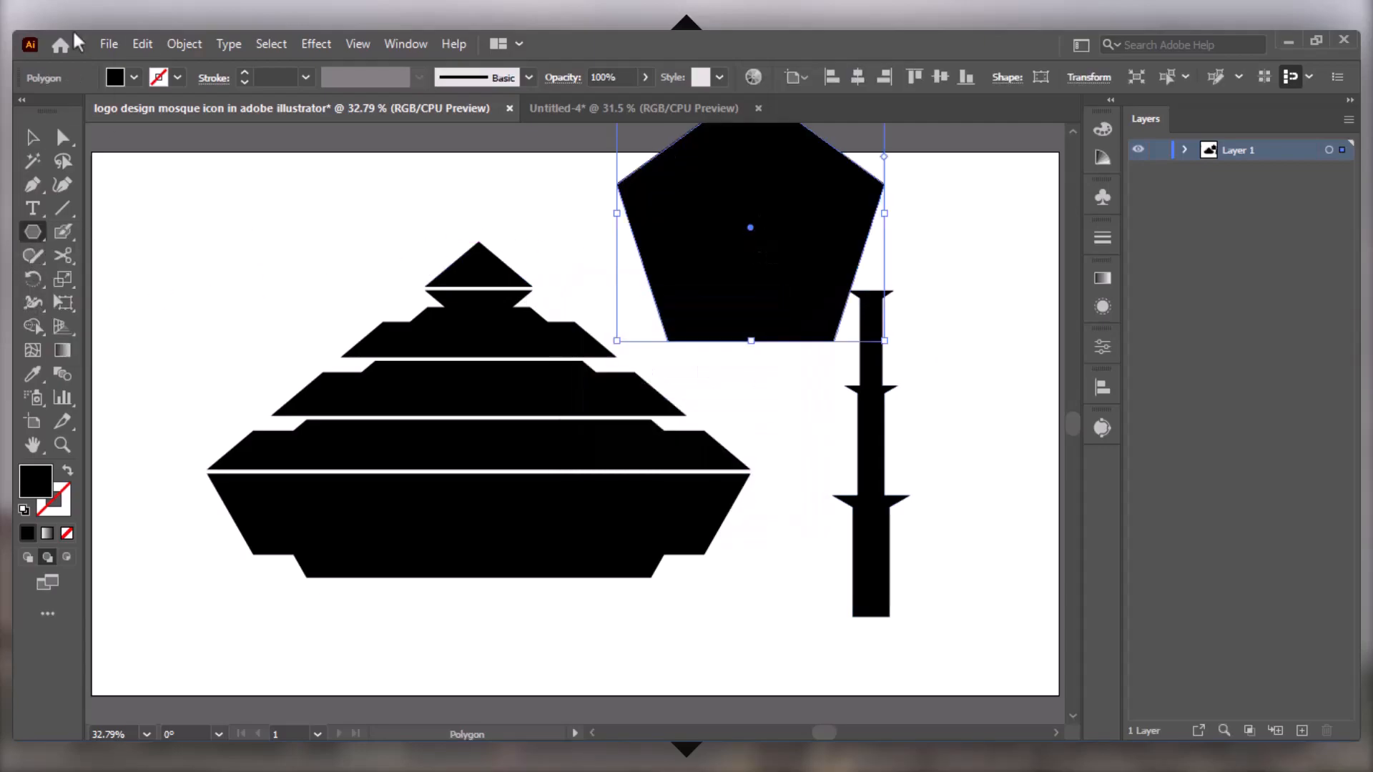
Move the pentagon down onto the artboard and shrink it to a small, narrow shape beside the minaret's top
left_click(44, 133)
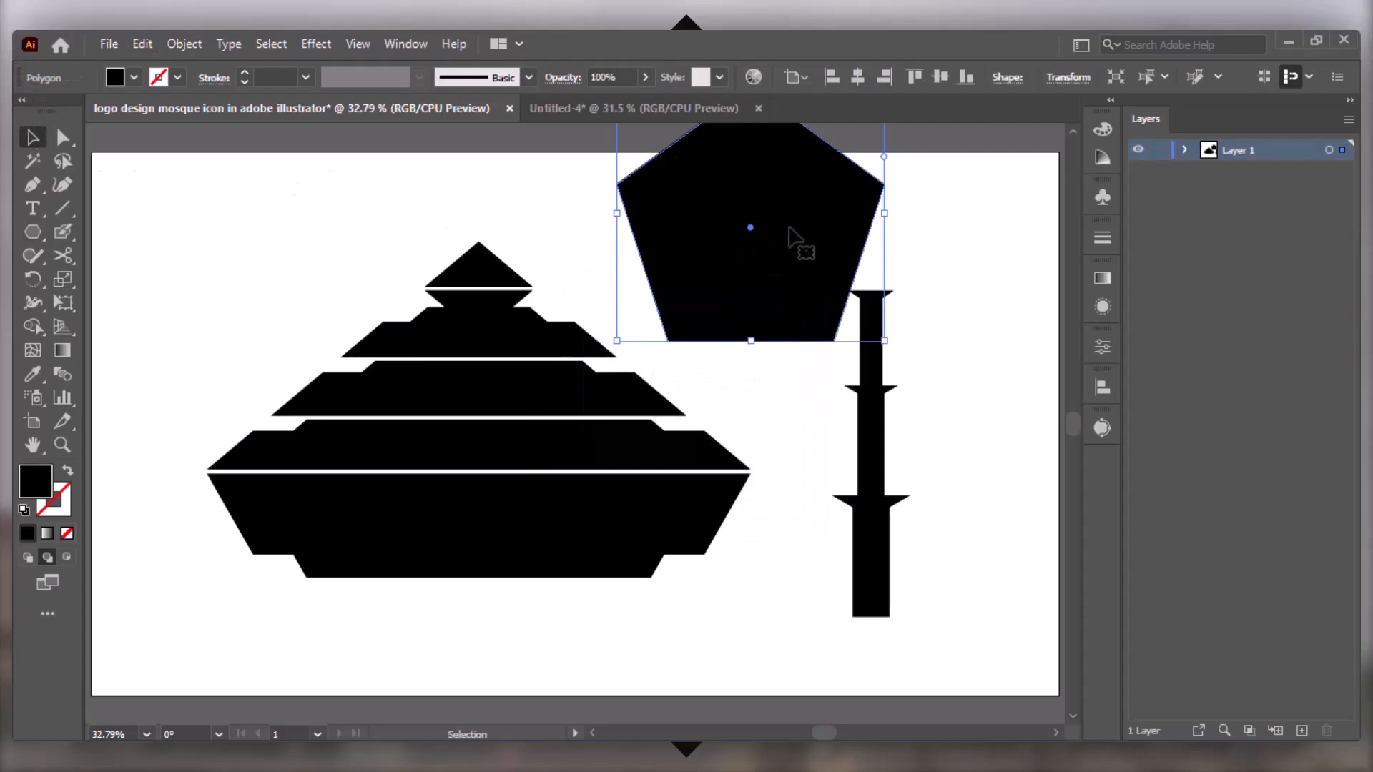
left_click_drag(750, 228, 767, 274)
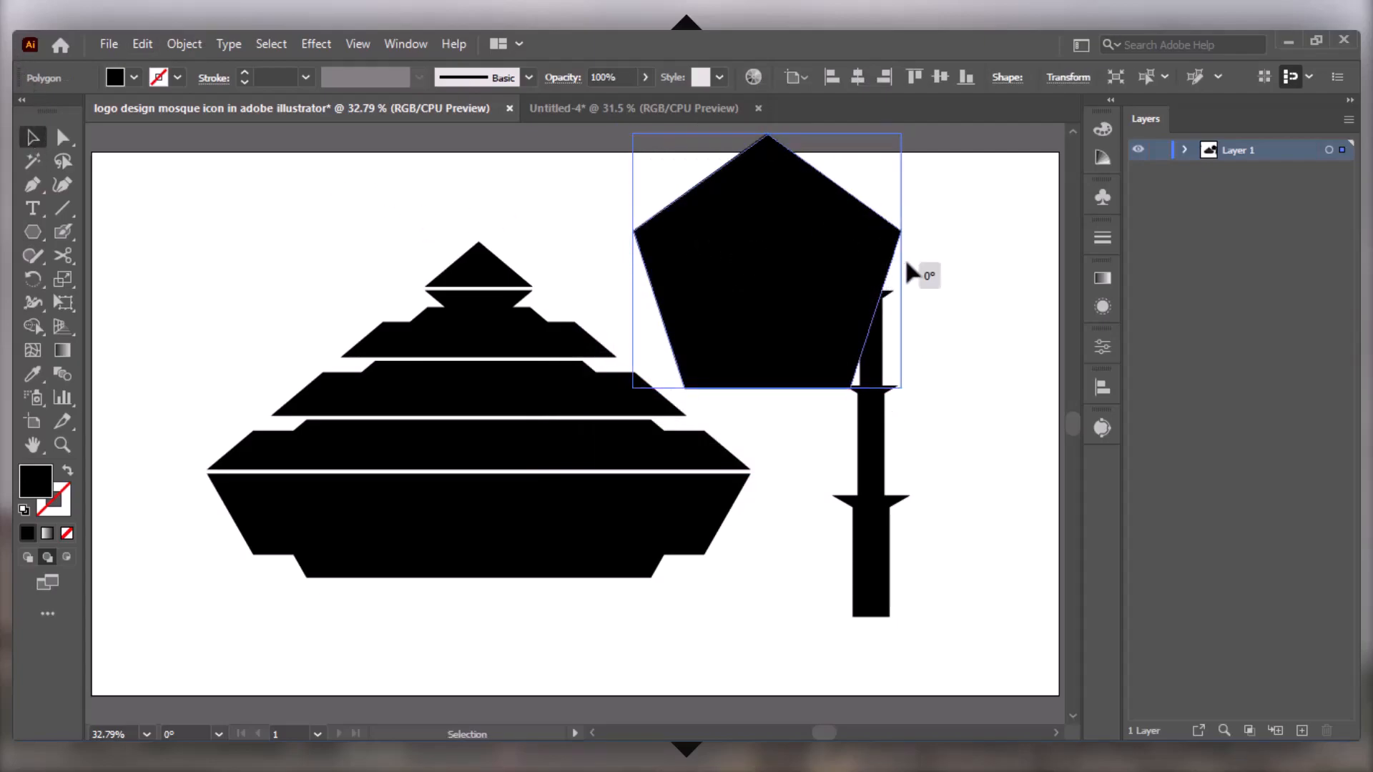
left_click_drag(908, 272, 767, 231)
left_click(800, 221)
Round all corners of the small pentagon with a radius of about 9.93 px
left_click(63, 136)
left_click(848, 183)
left_click(786, 280)
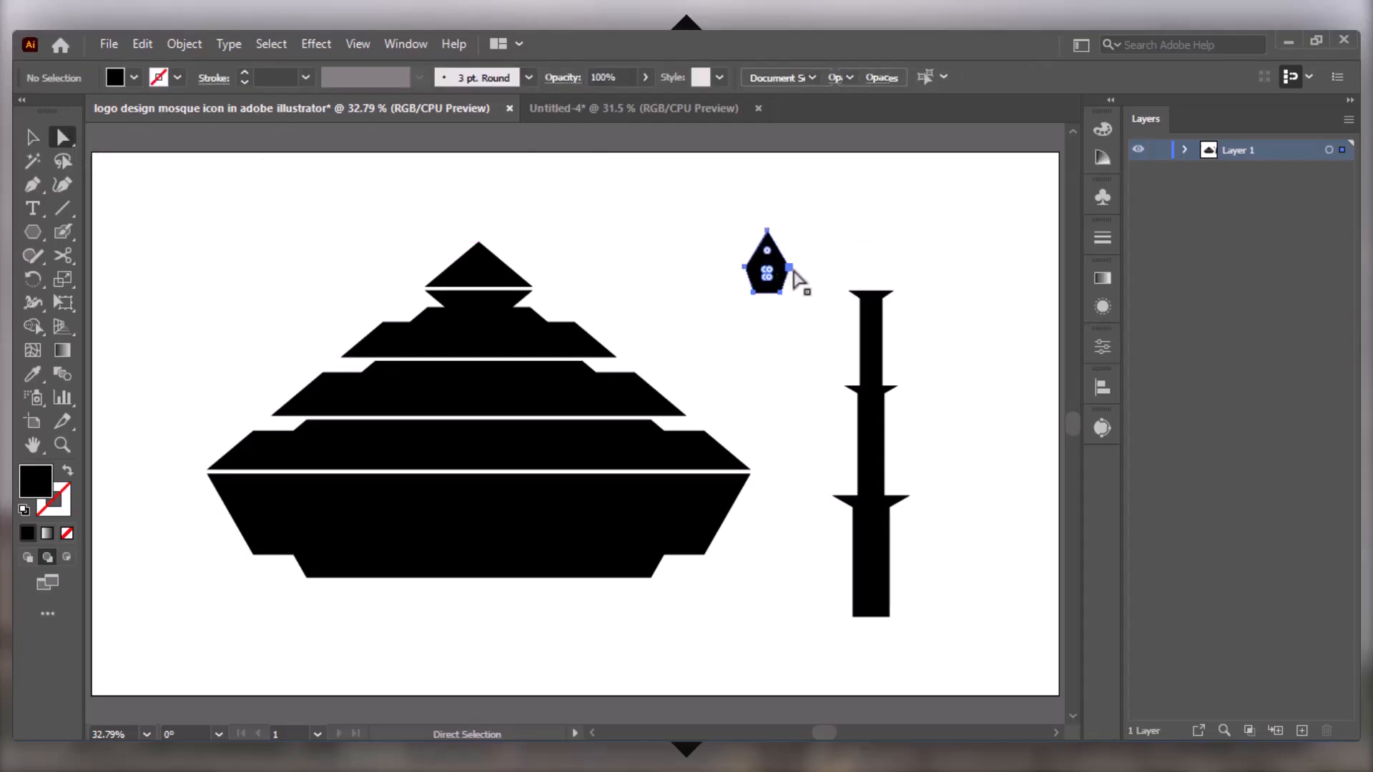
left_click_drag(770, 255, 767, 248)
left_click(806, 209)
left_click(781, 276)
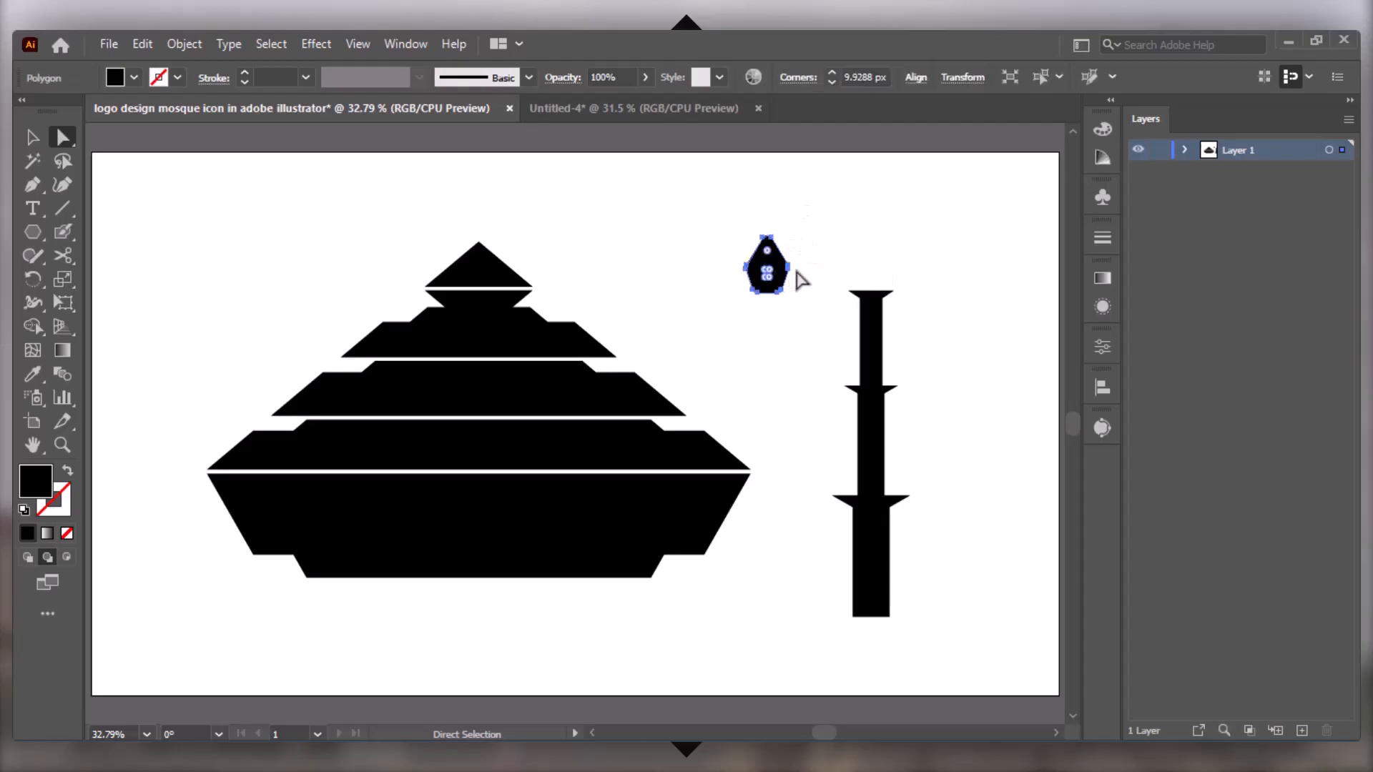
Place the rounded pentagon just above the minaret's top as a dome, centred horizontally on the column
key("v")
left_click_drag(791, 266, 848, 400)
left_click(856, 209)
left_click(858, 77)
left_click(933, 250)
left_click(872, 263)
key("Down")
key("Down")
key("Down")
left_click(950, 276)
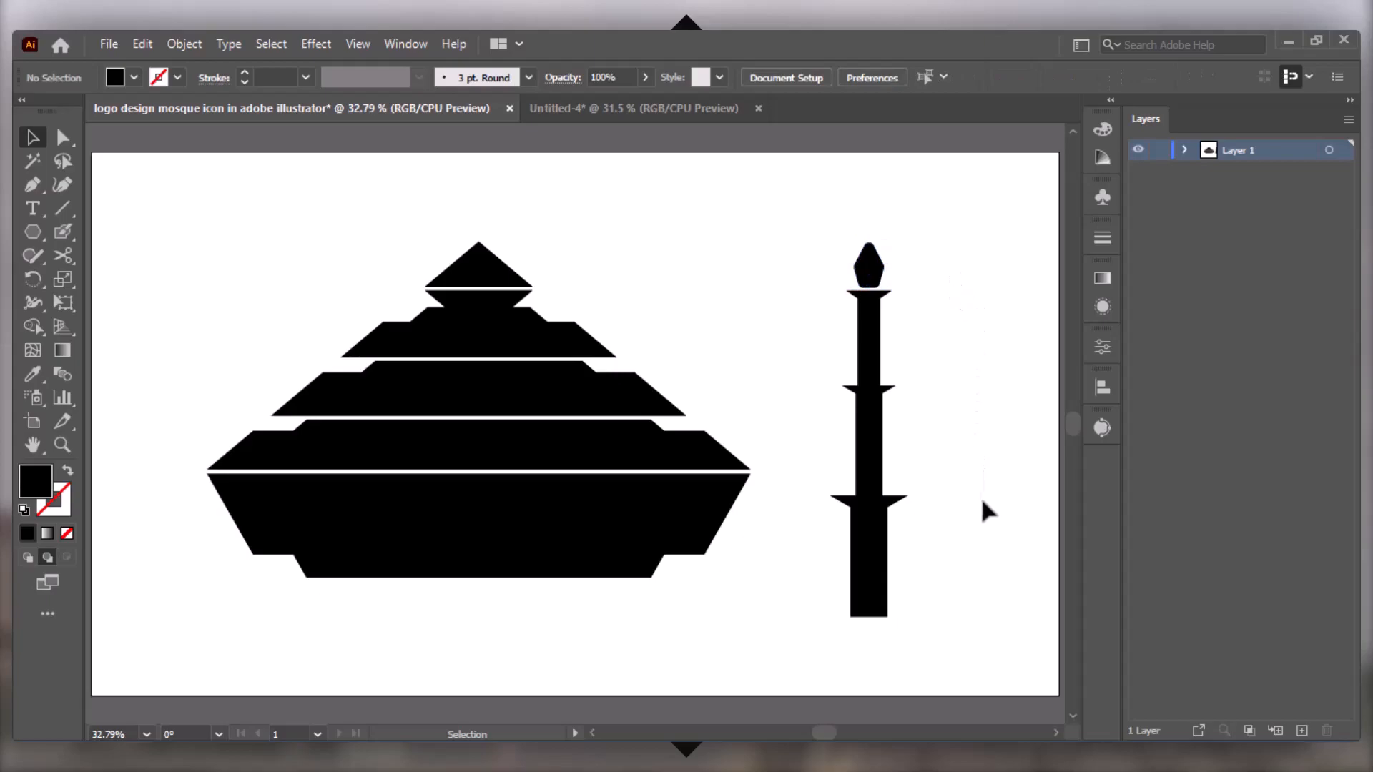
Group the minaret column with its dome
left_click_drag(867, 581, 789, 521)
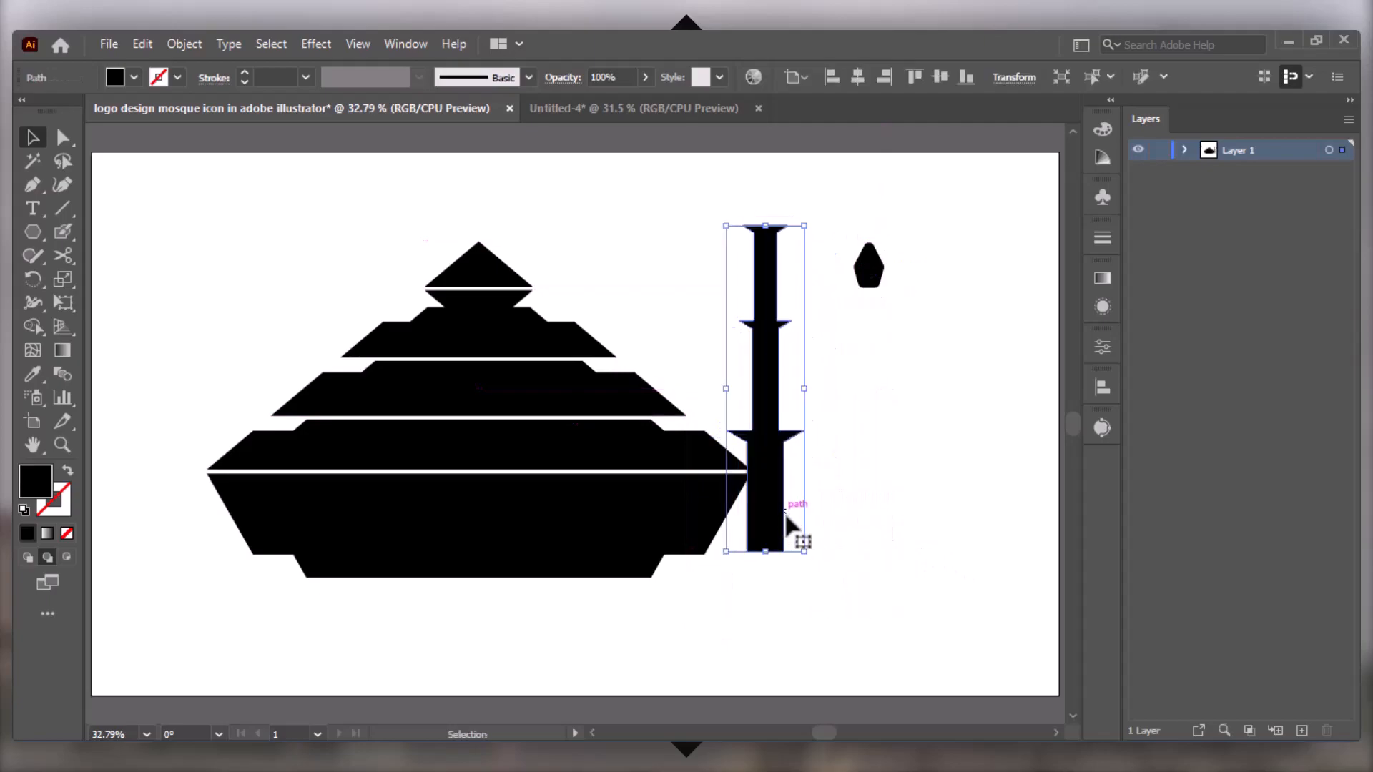
key("ctrl+z")
left_click_drag(812, 186, 895, 373)
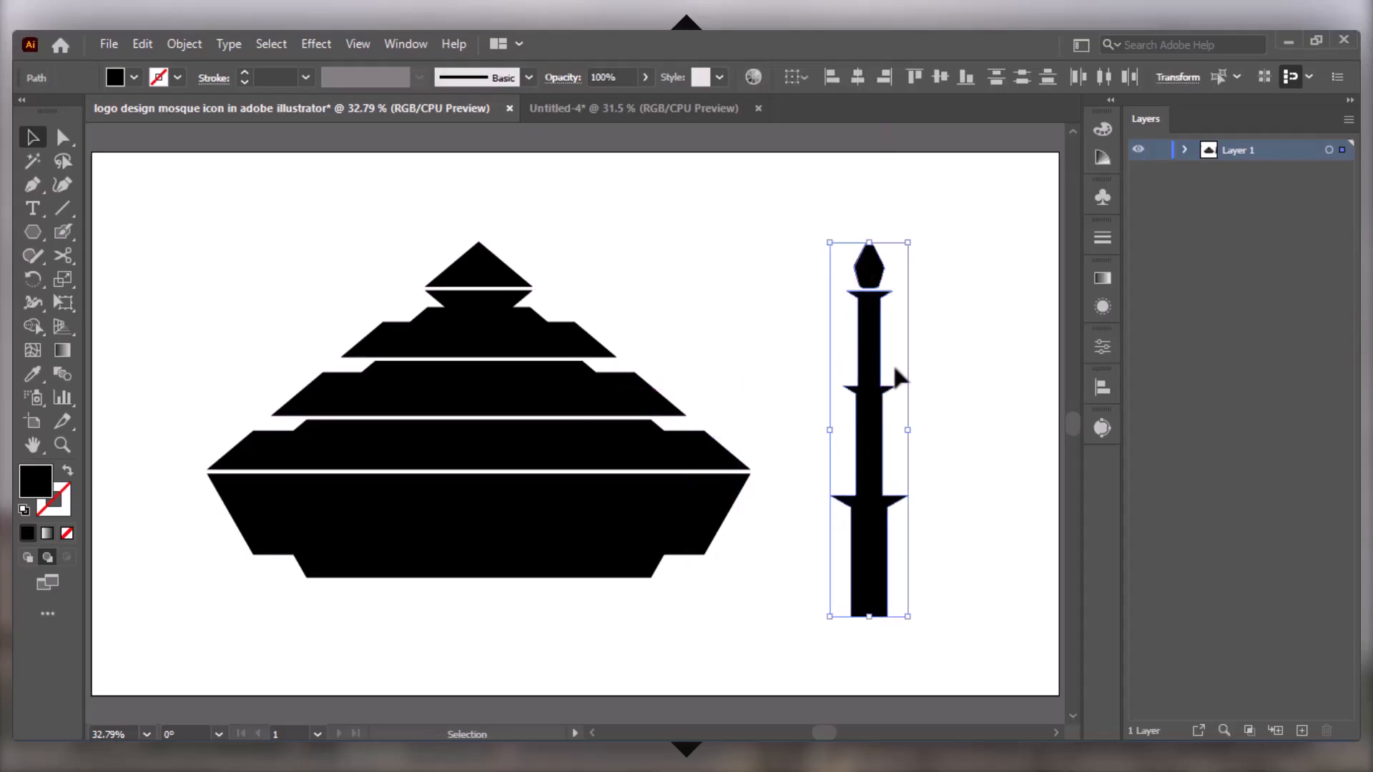
right_click(886, 328)
left_click(947, 453)
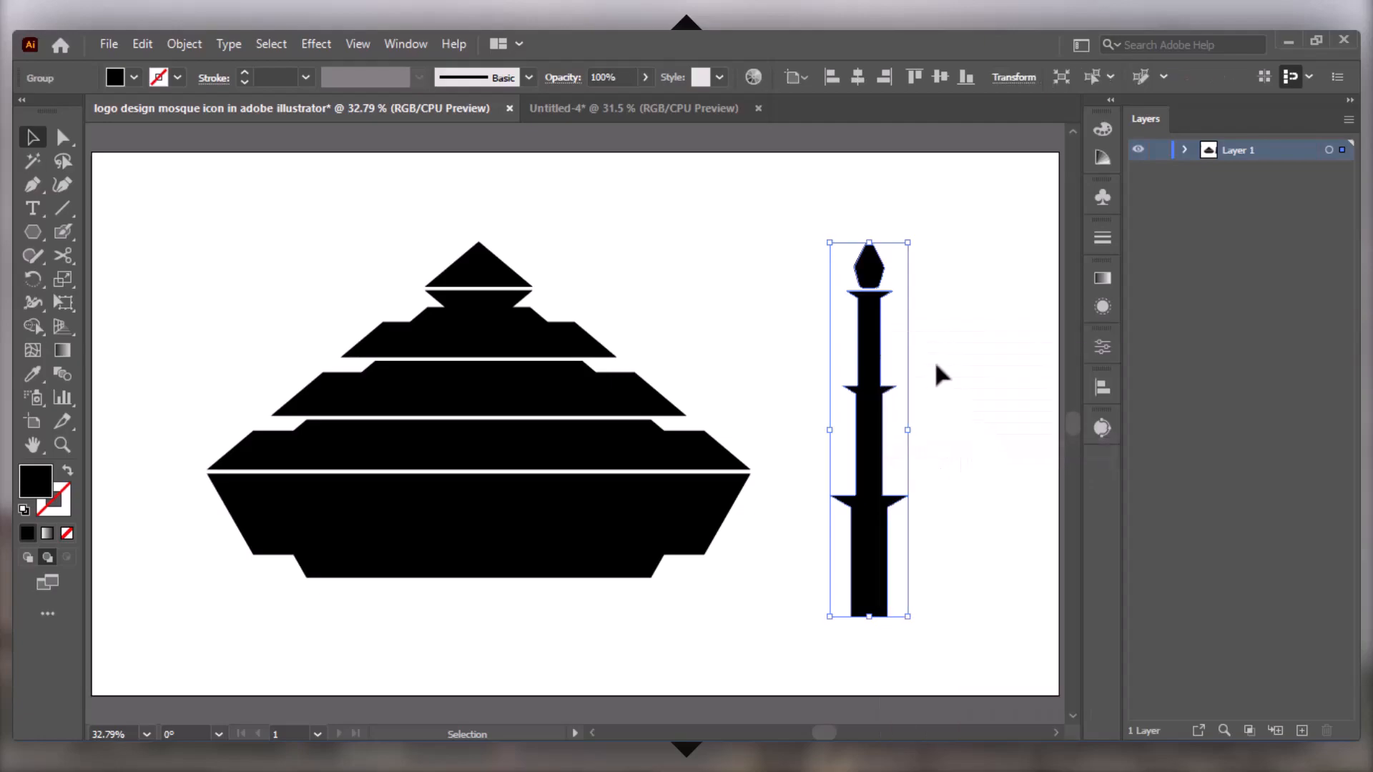
Move the minaret group closer to the roof, next to the mosque base's outer corner
left_click(933, 362)
left_click_drag(875, 394, 781, 384)
left_click(919, 363)
left_click_drag(934, 358, 453, 659)
left_click_drag(809, 388, 696, 386)
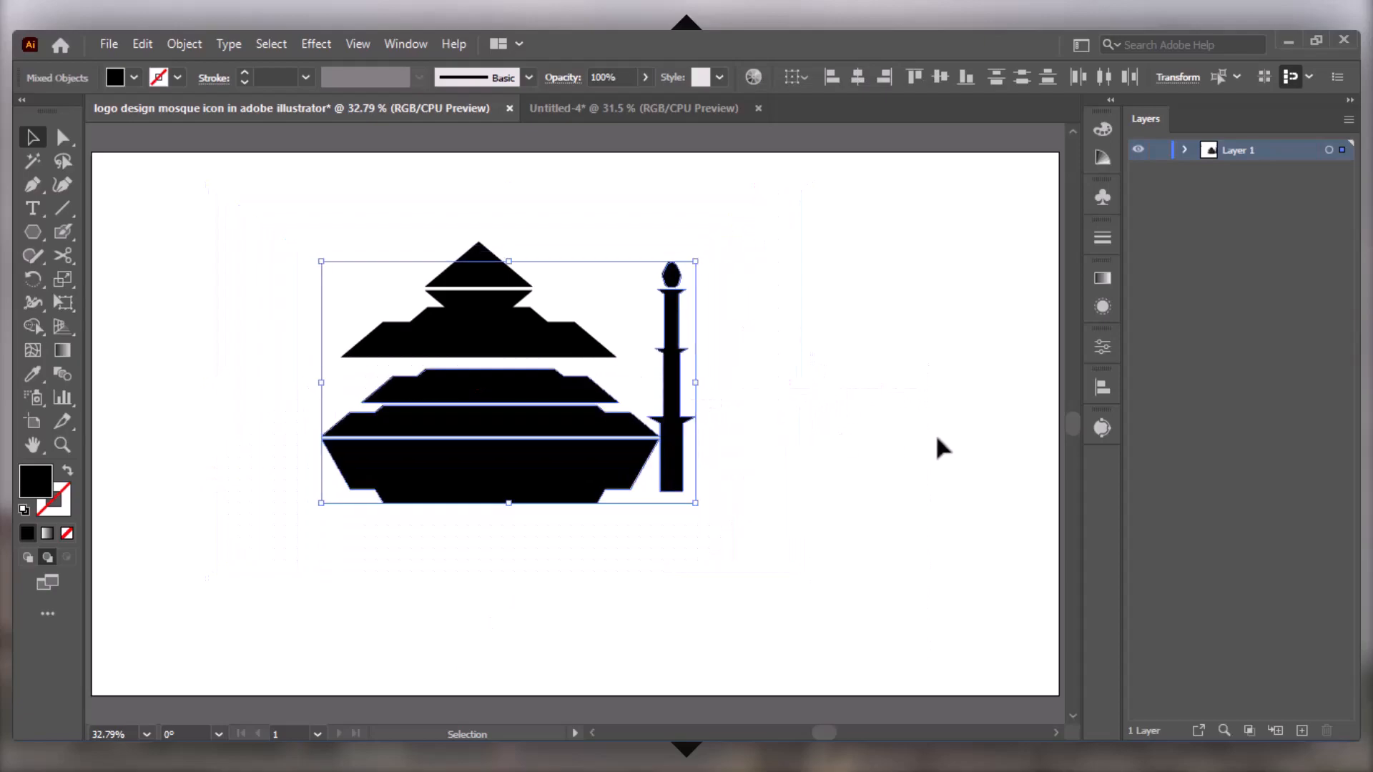
key("ctrl+z")
left_click(916, 426)
Shrink all roof tiers, the base and the minaret together proportionally and move them to the lower-right area of the artboard
left_click_drag(880, 222, 269, 544)
left_click_drag(813, 384, 706, 393)
left_click_drag(424, 414, 614, 479)
Group all the mosque parts into one object
right_click(681, 478)
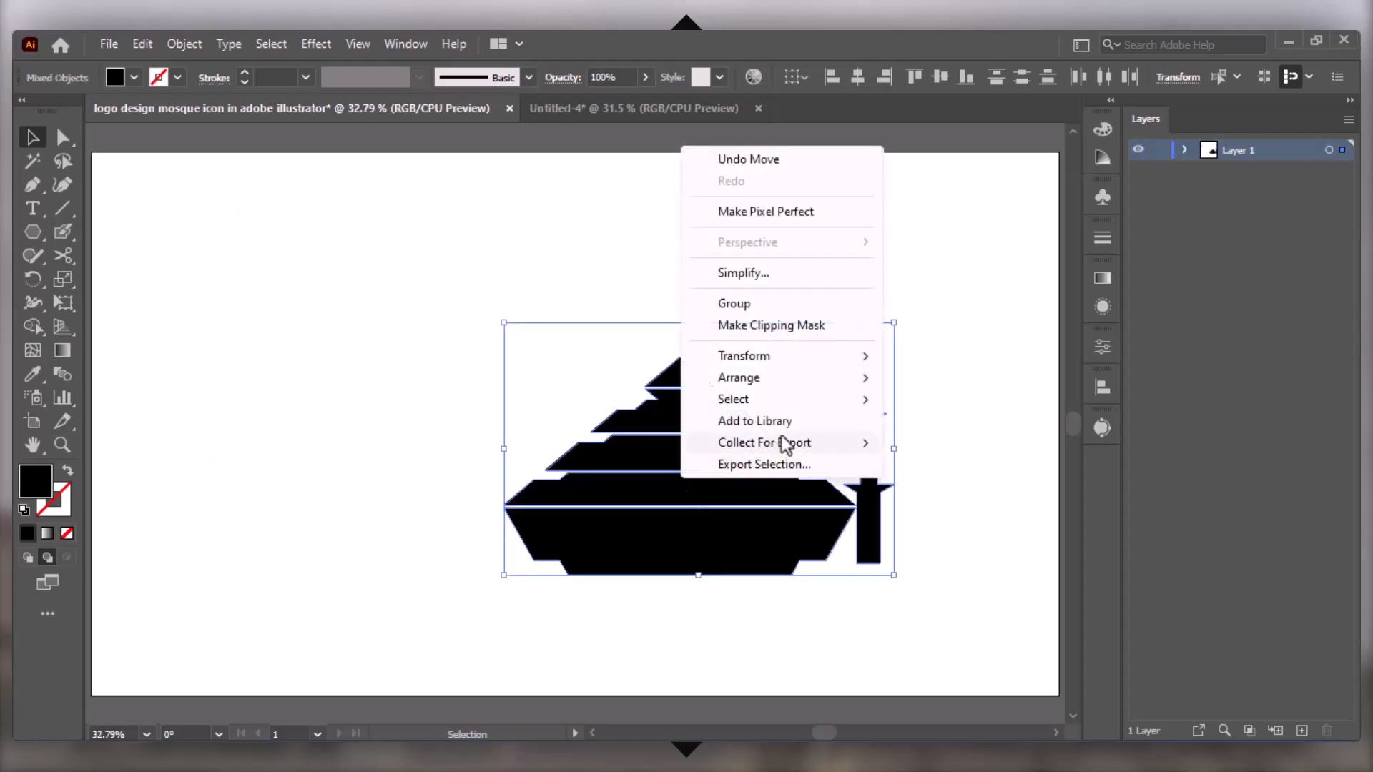
left_click(720, 312)
left_click(959, 300)
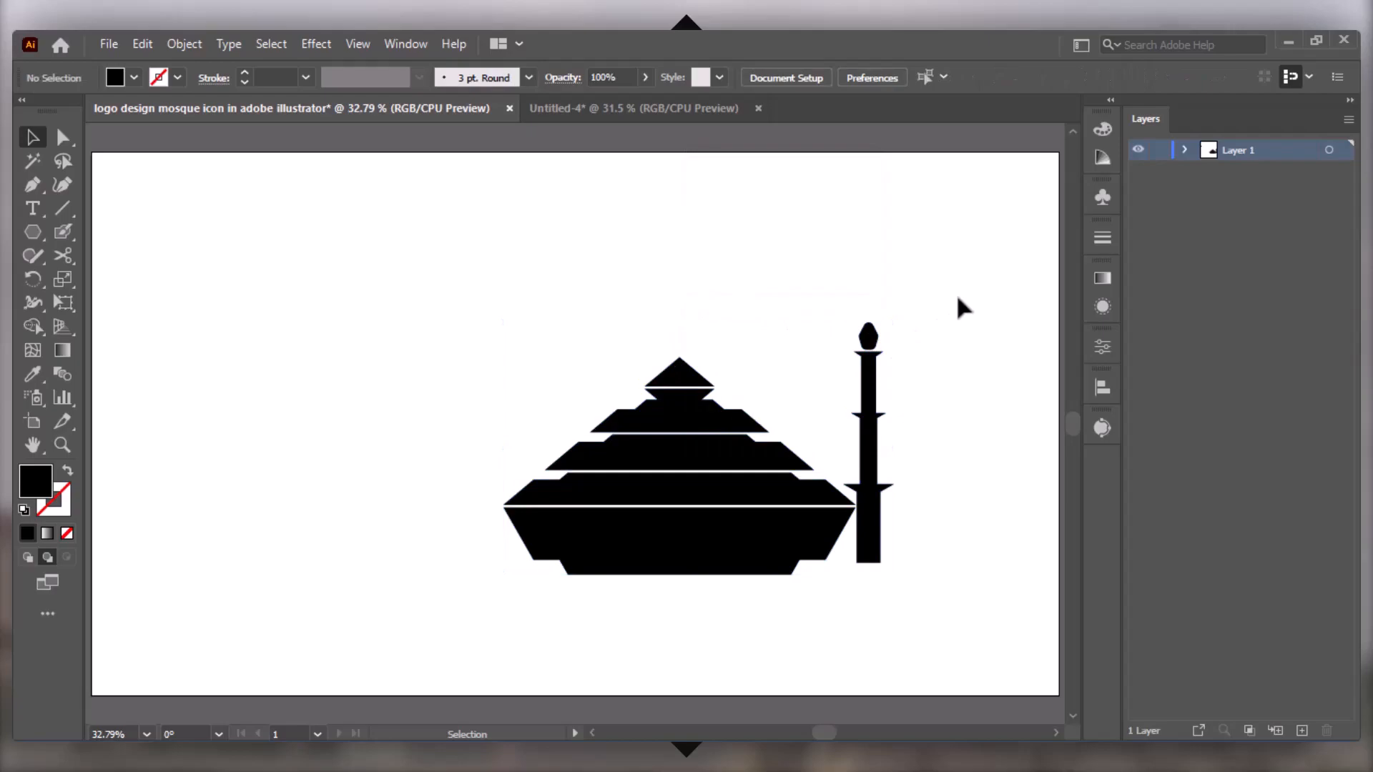
Draw a large black circle in the artboard's upper-left area, clear of the mosque
left_click(63, 229)
left_click(38, 230)
left_click_drag(41, 231, 96, 281)
left_click_drag(233, 212, 421, 388)
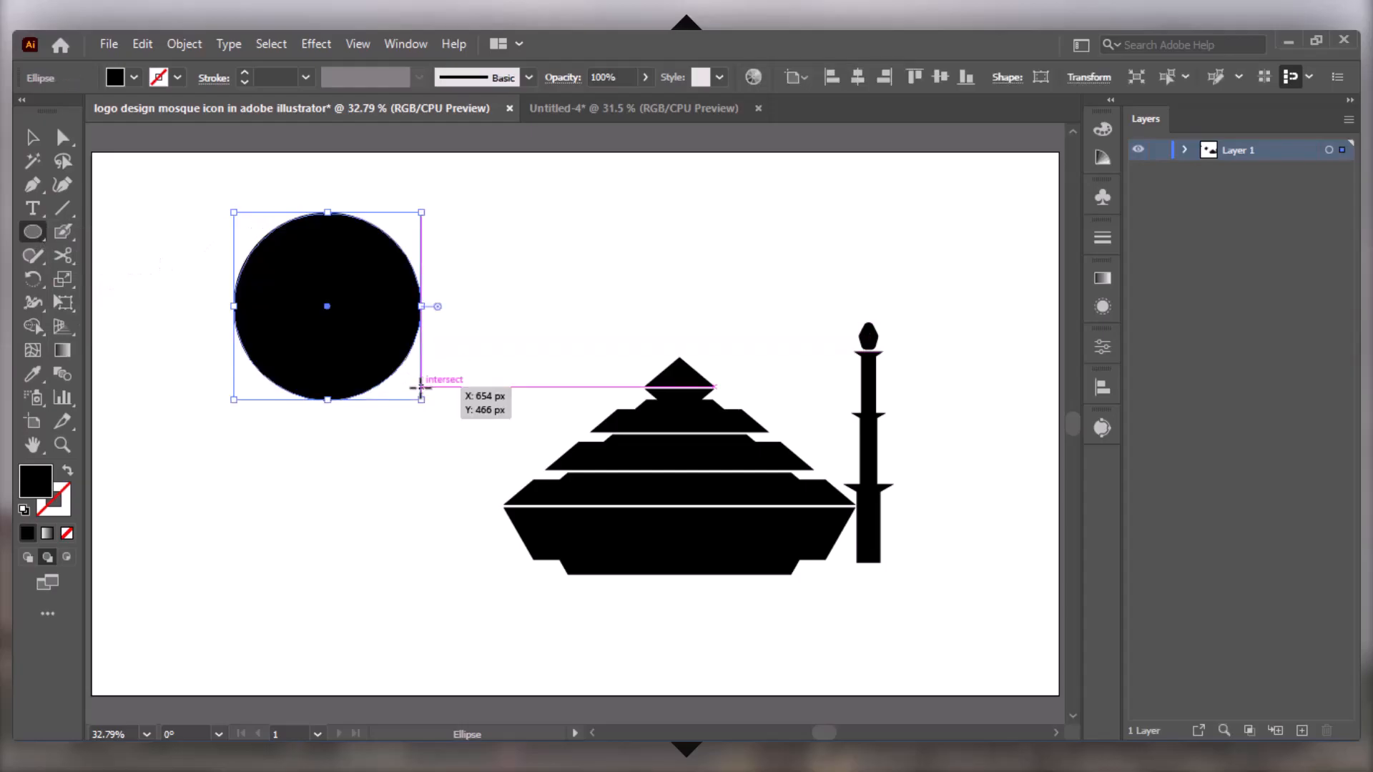
Duplicate the circle in place, shrink the copy, and offset it toward the original's upper-right edge
key("ctrl")
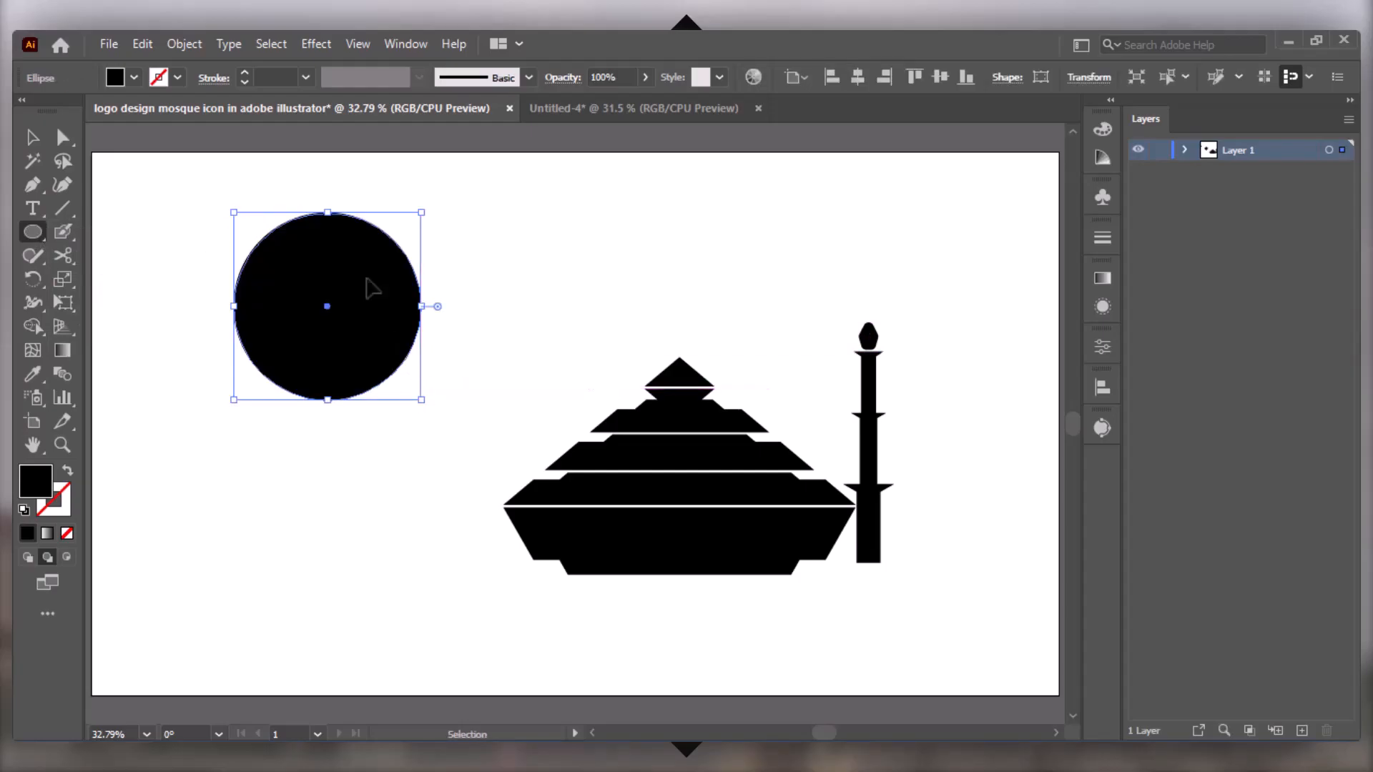
left_click(141, 44)
left_click(252, 185)
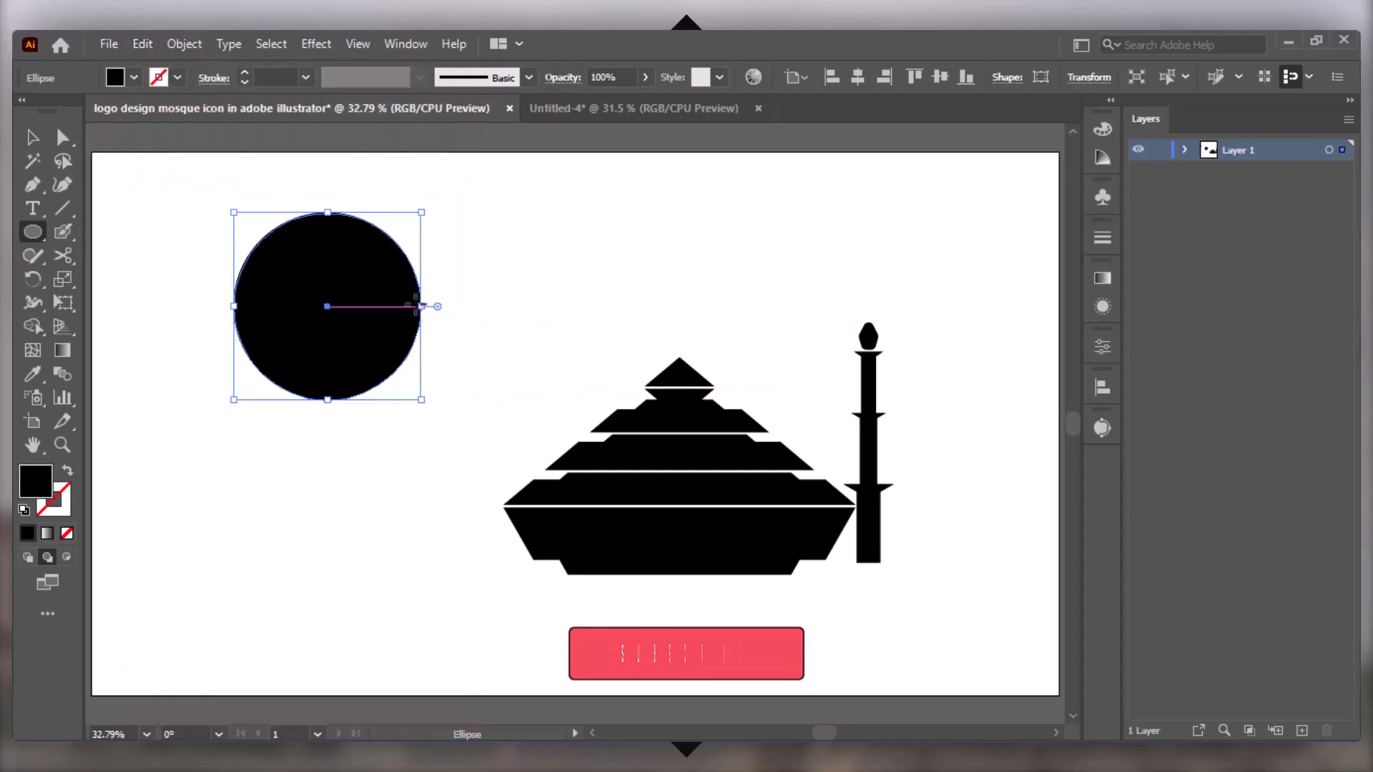
key("v")
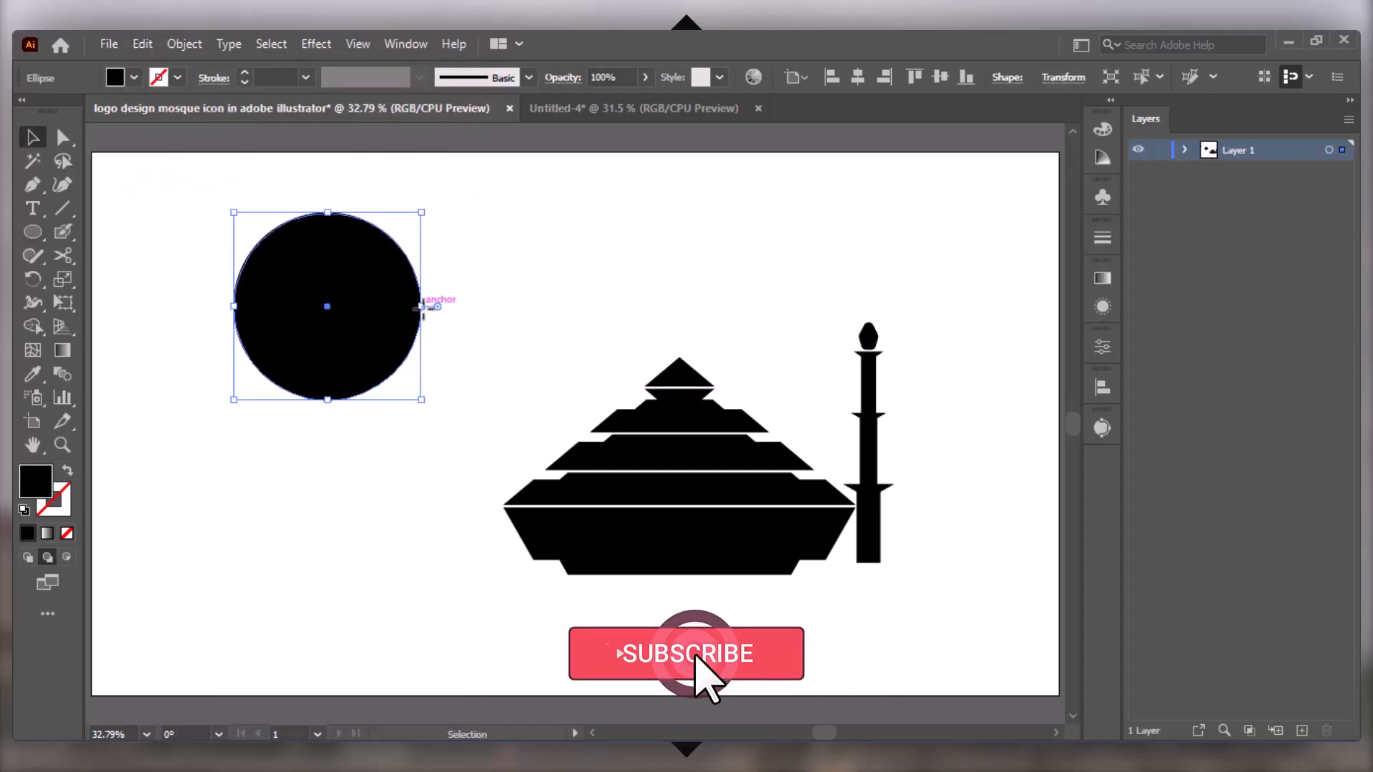
left_click_drag(422, 306, 410, 303)
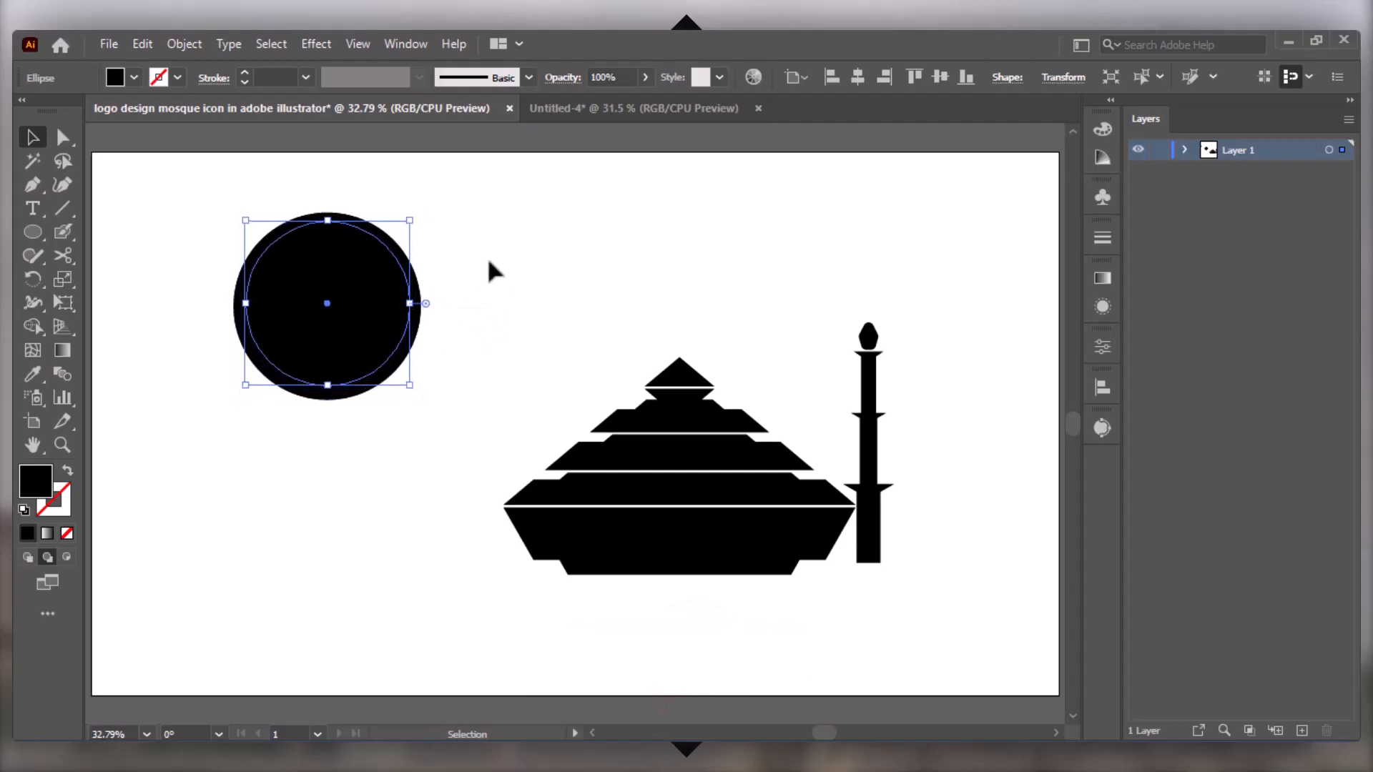
left_click_drag(335, 307, 345, 290)
left_click(610, 294)
Cut the smaller circle out of the larger one with the Shape Builder, leaving a crescent moon
left_click_drag(619, 252, 212, 424)
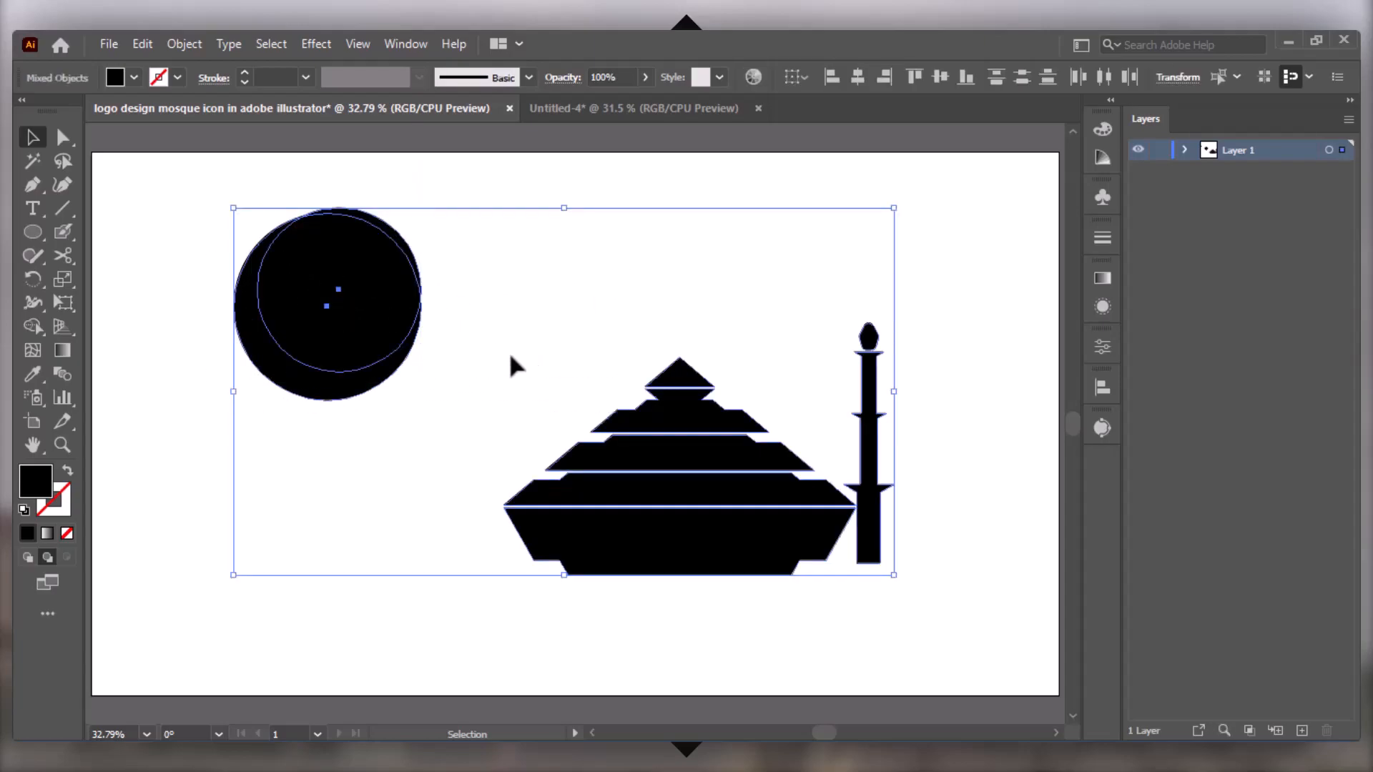
left_click(187, 360)
left_click_drag(215, 190, 389, 388)
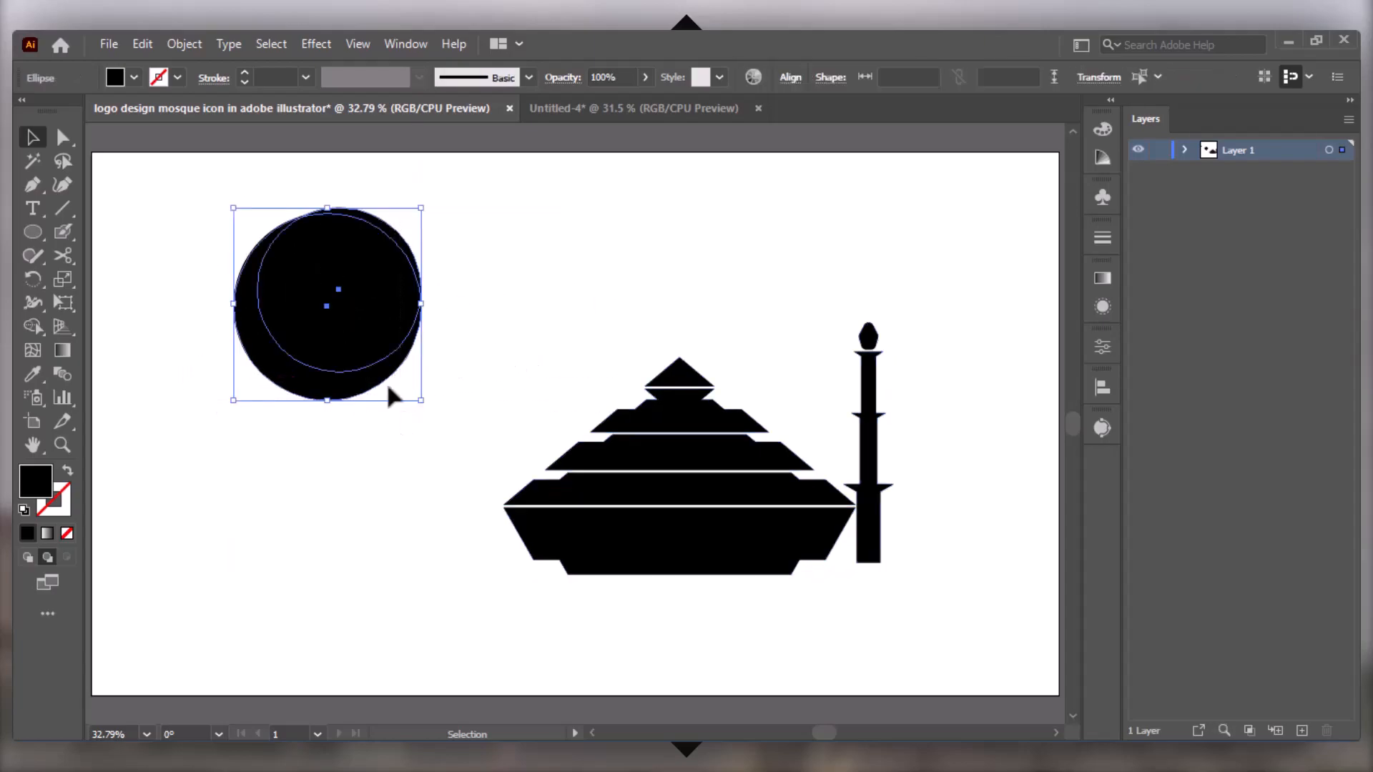
left_click(34, 327)
left_click_drag(440, 219, 339, 306)
key("v")
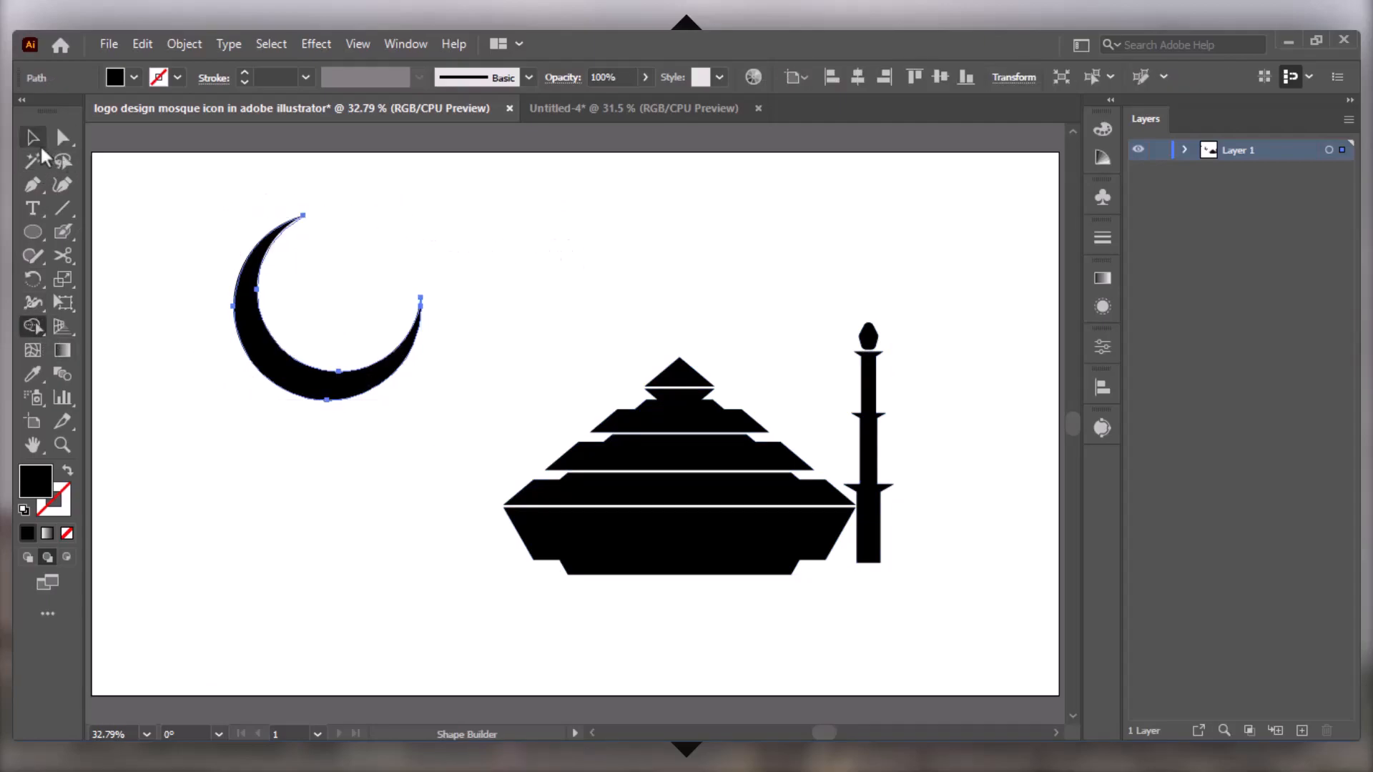
left_click(685, 273)
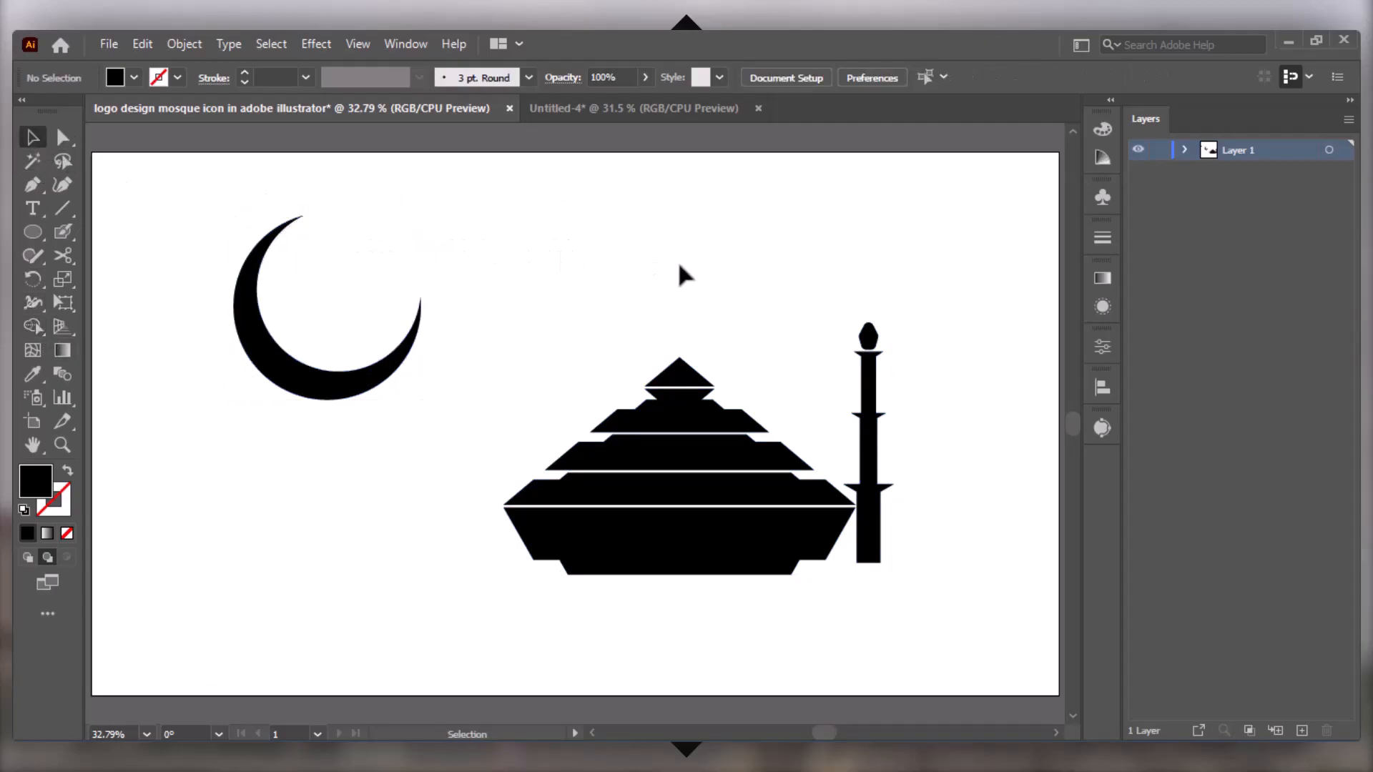
Enlarge the crescent proportionally and move it down into the left half of the artboard
left_click(344, 394)
left_click_drag(422, 311, 497, 309)
left_click_drag(347, 438, 474, 555)
Shrink the mosque group and place it inside the crescent, with its base overlapping the moon's inner curve
left_click(705, 561)
left_click_drag(894, 449, 844, 449)
left_click_drag(699, 500, 458, 484)
left_click(874, 488)
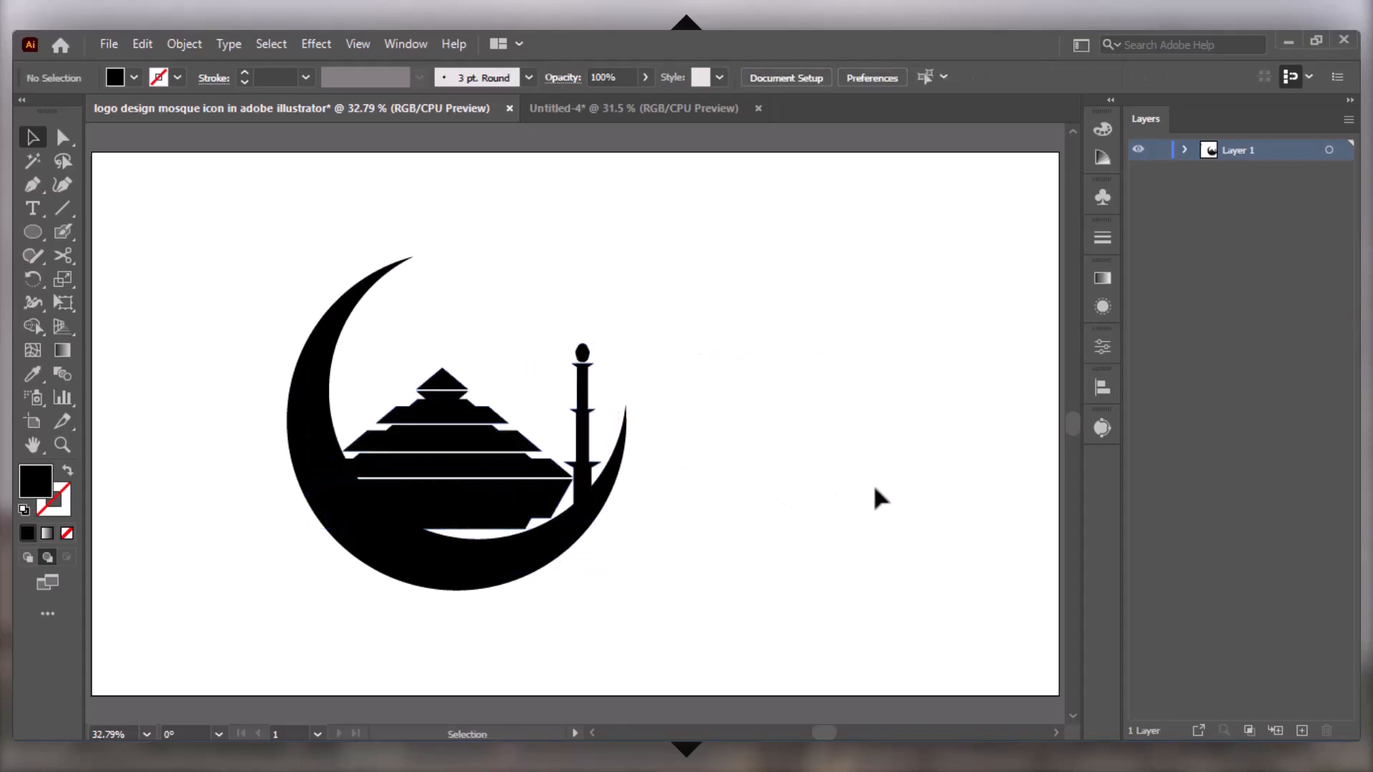
left_click(437, 474)
left_click_drag(445, 478, 463, 479)
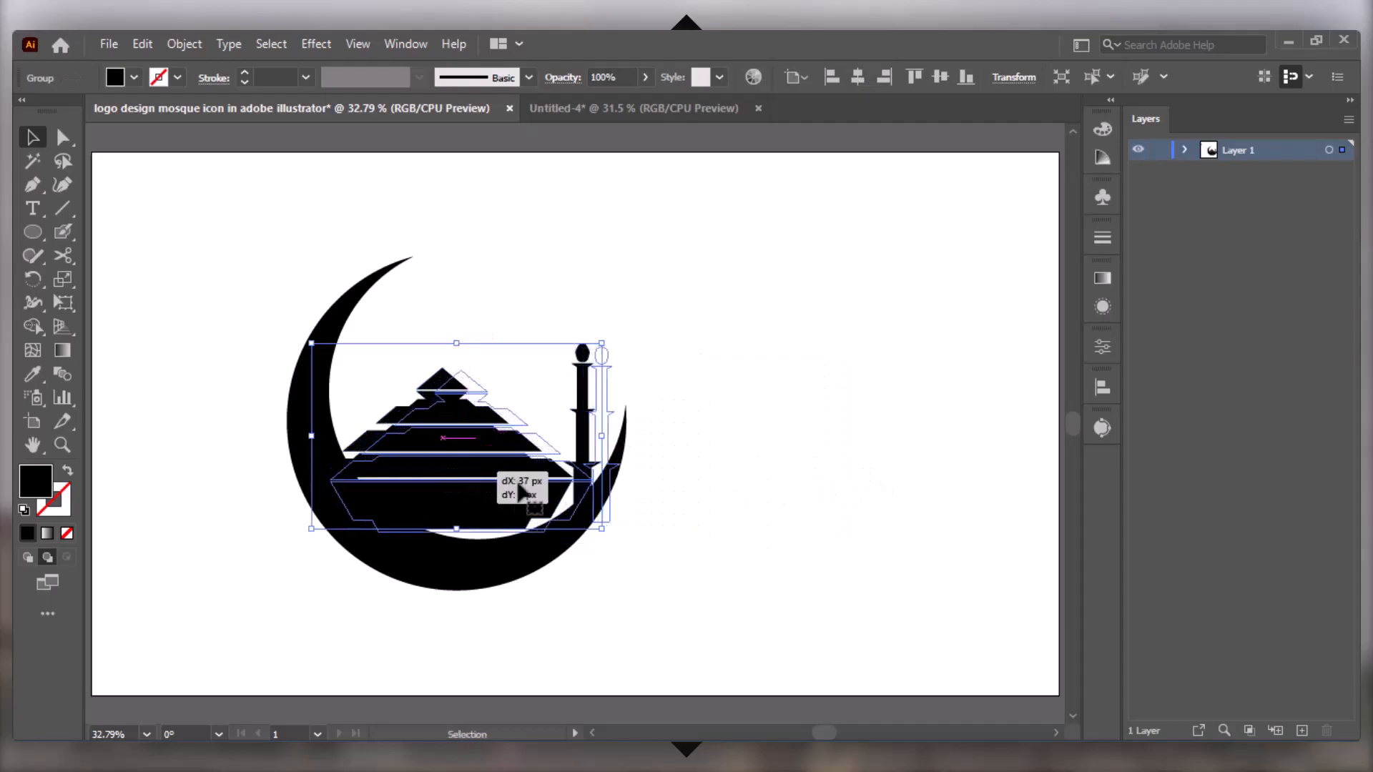
left_click(803, 466)
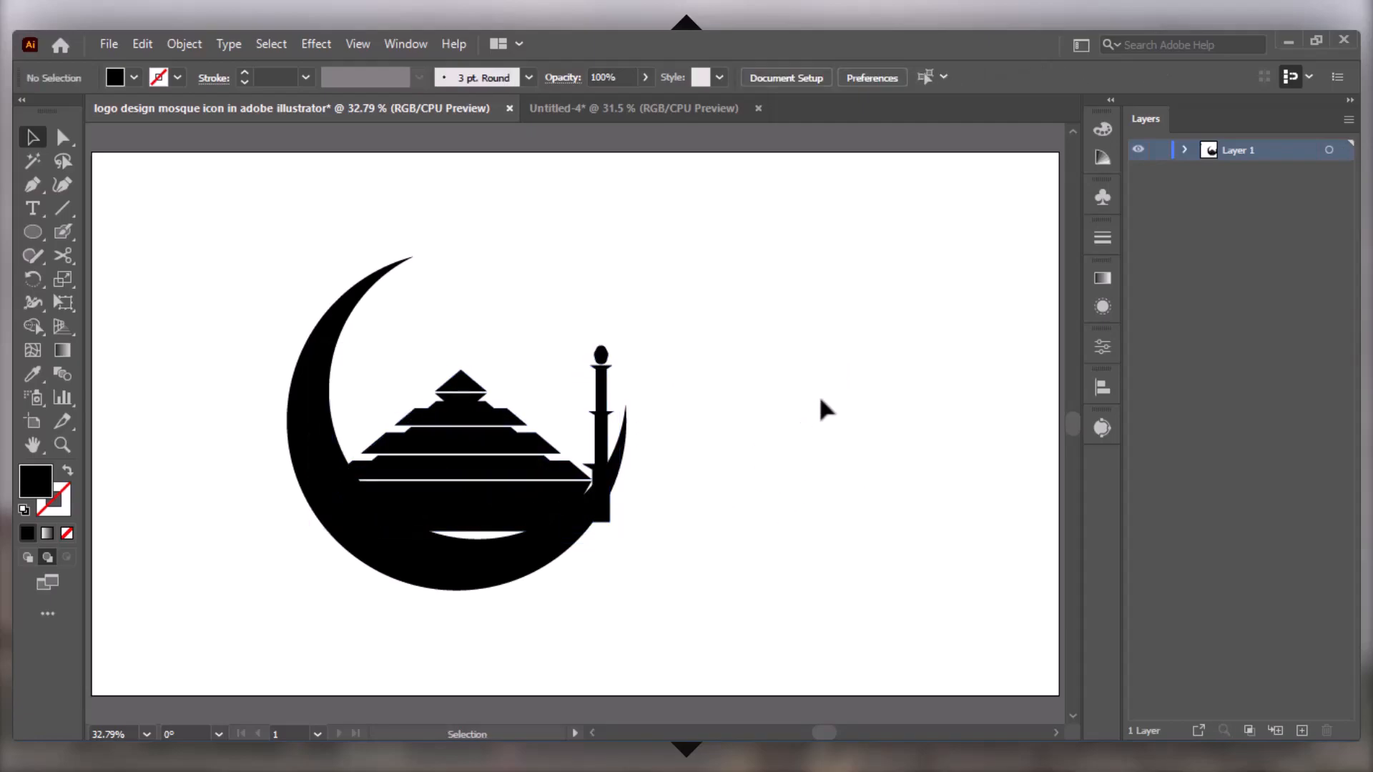
Stretch the mosque's base downward within its group to close the gap above the crescent's lower part
left_click(483, 522)
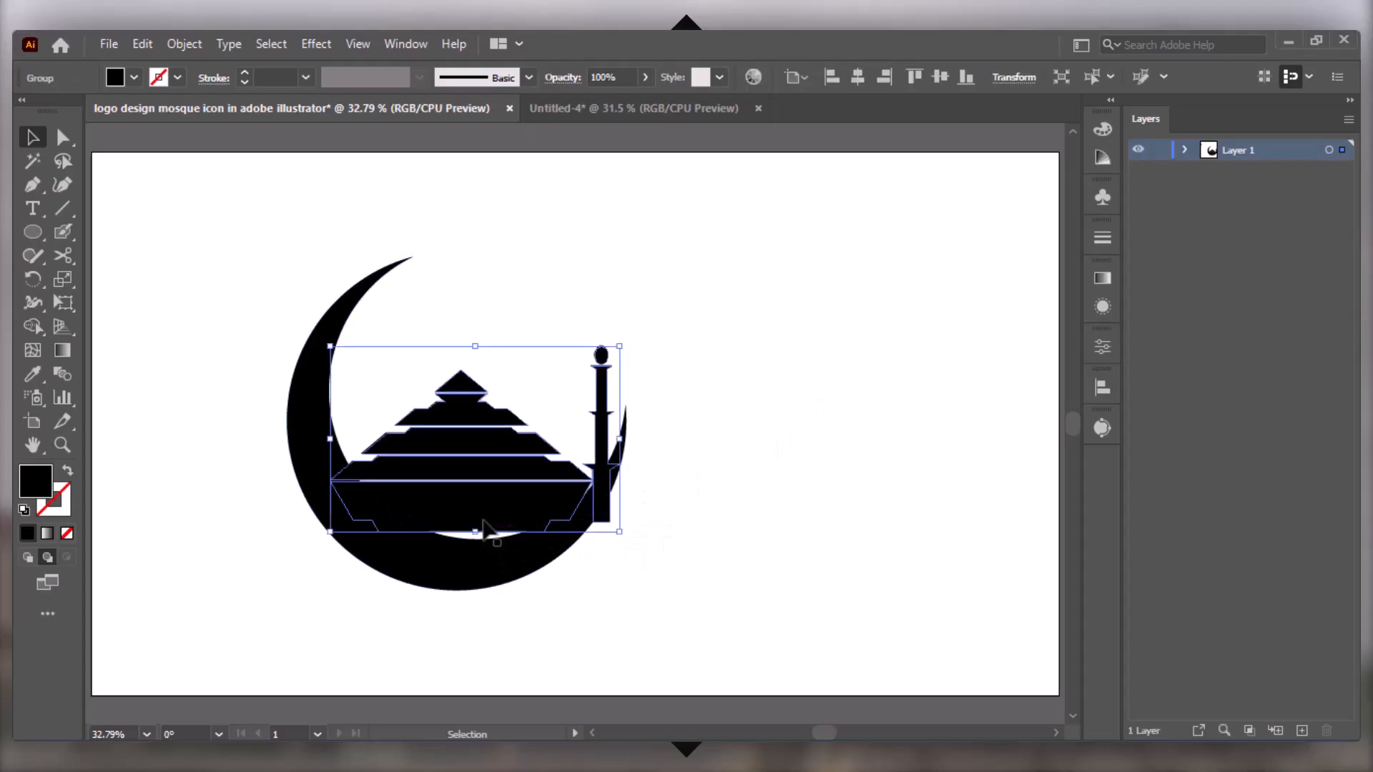
double_click(483, 528)
left_click_drag(464, 536, 470, 553)
double_click(801, 527)
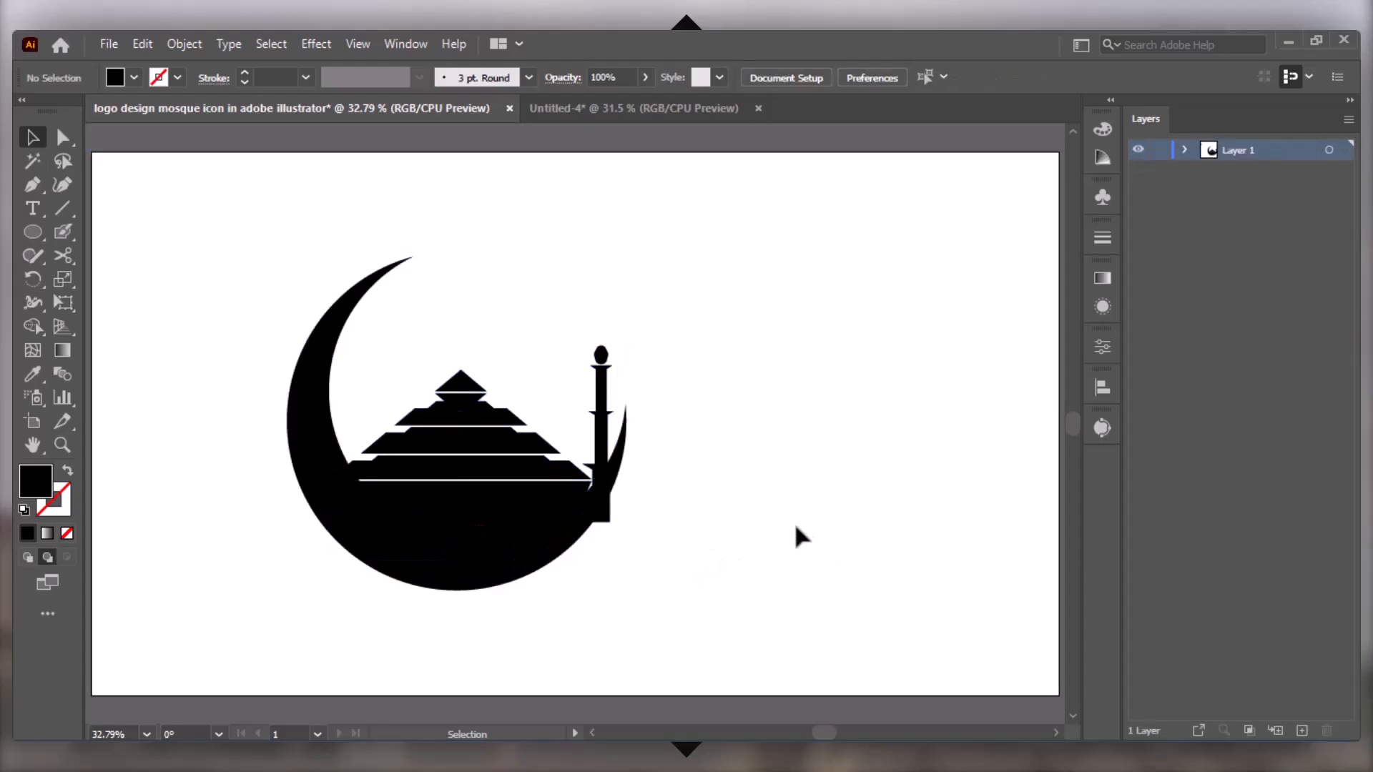
Reduce the corner rounding of the minaret's dome inside its group to give it a more pointed tip
left_click(607, 417)
left_click(760, 454)
double_click(602, 351)
left_click(602, 351)
left_click_drag(602, 346, 601, 351)
key("ctrl+equal")
key("ctrl+equal")
key("ctrl+equal")
key("ctrl+equal")
key("ctrl+equal")
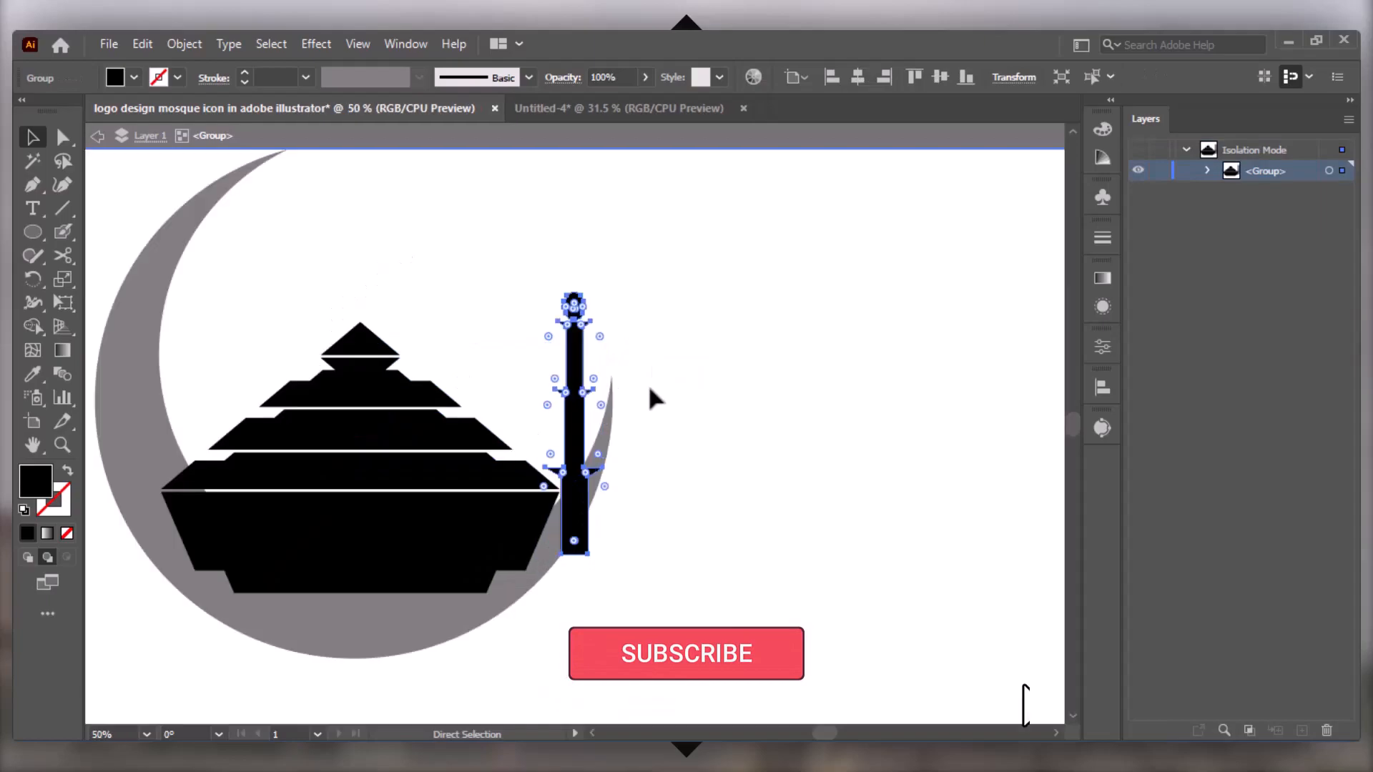
scroll(651, 388, "up", 5)
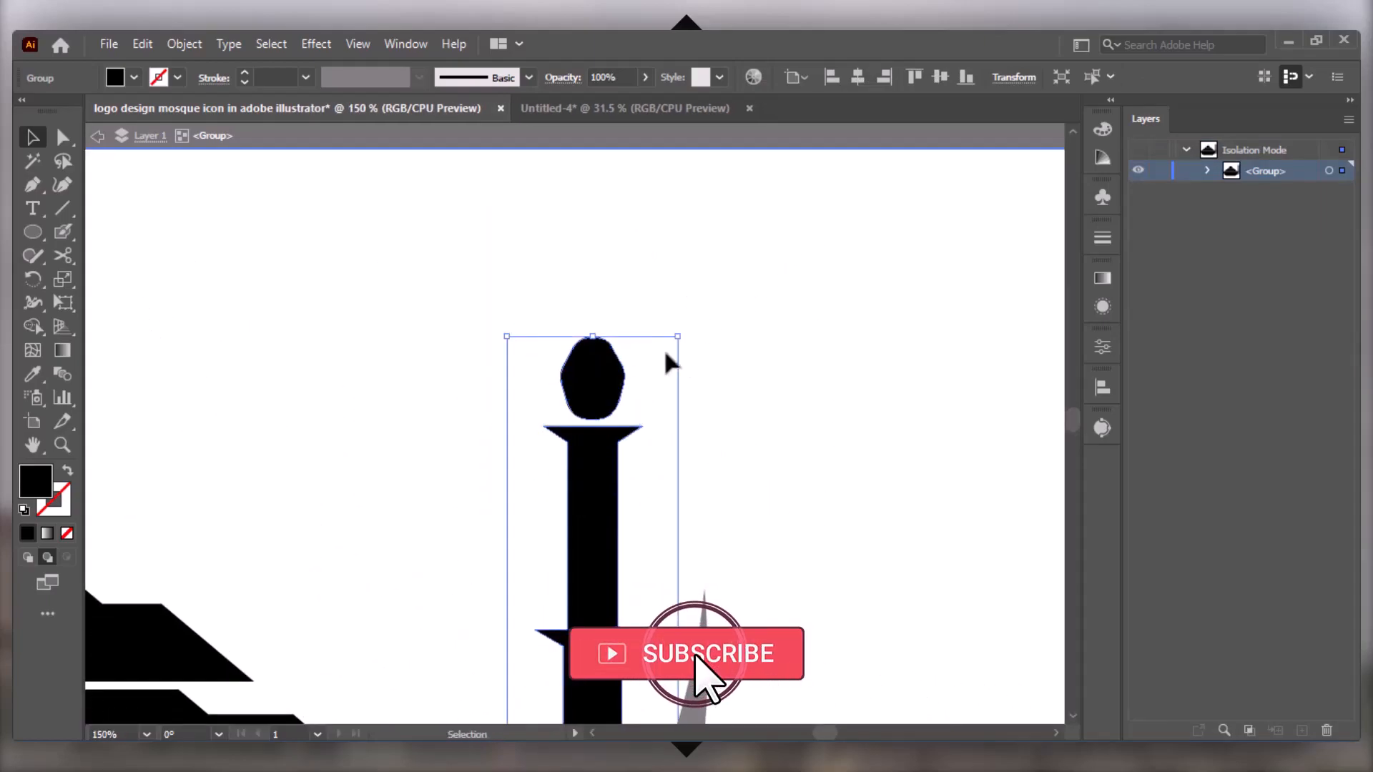
double_click(581, 378)
left_click(588, 374)
left_click_drag(593, 359, 593, 322)
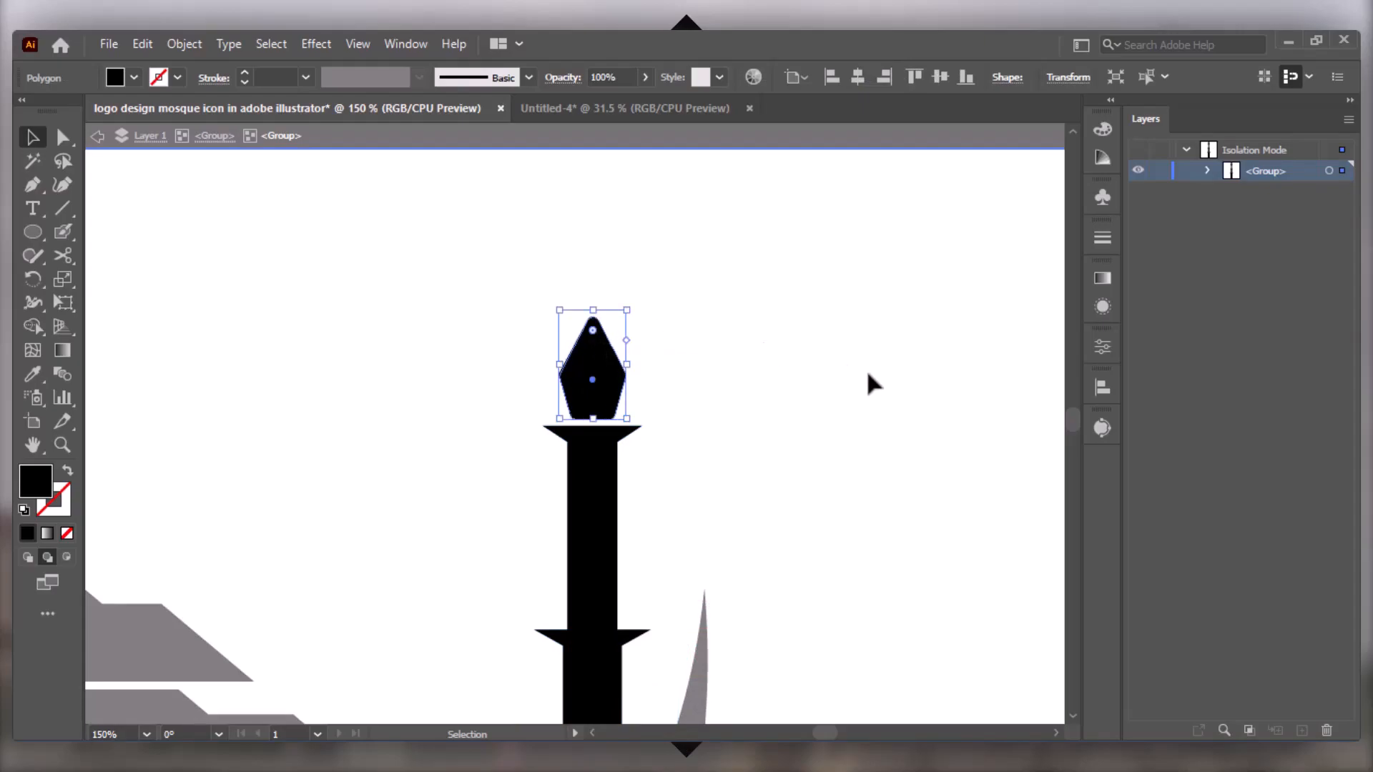
left_click(867, 386)
key("ctrl+0")
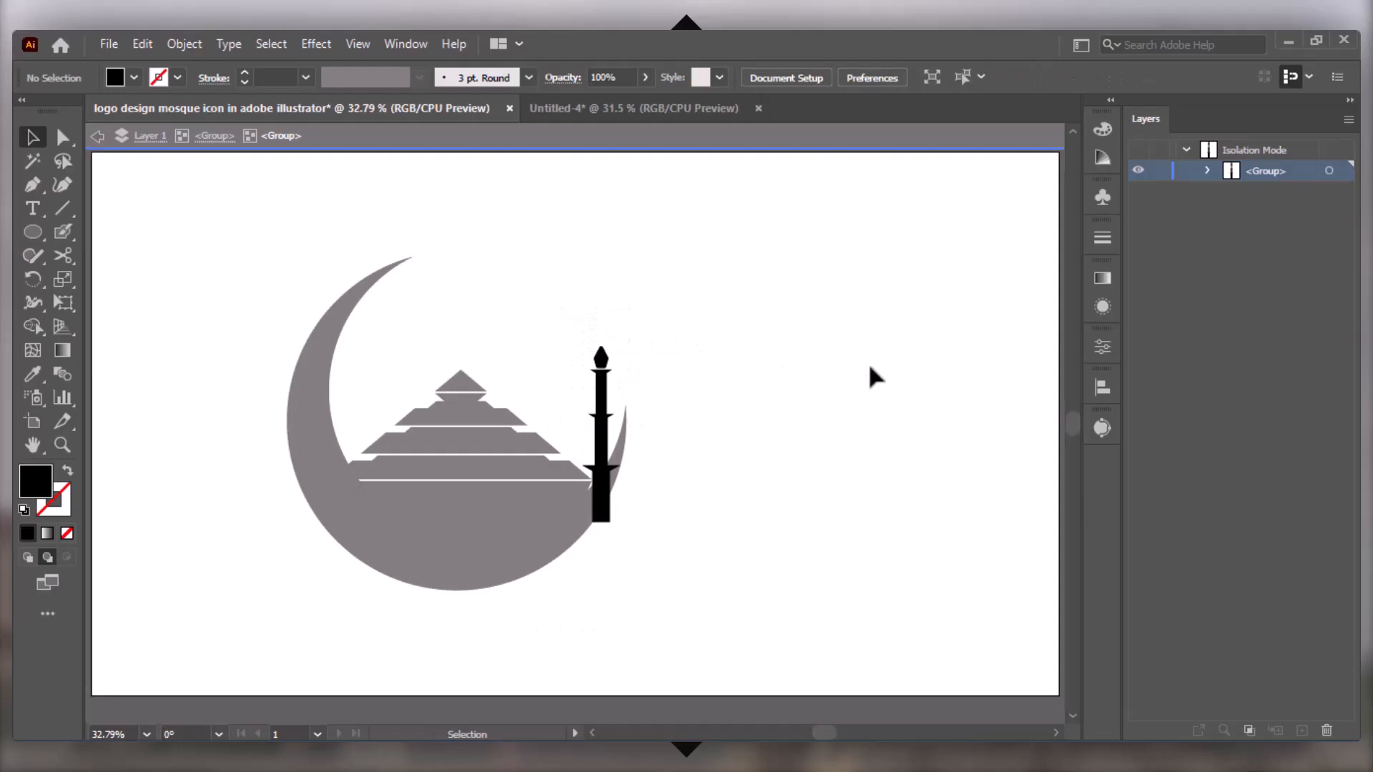
double_click(727, 420)
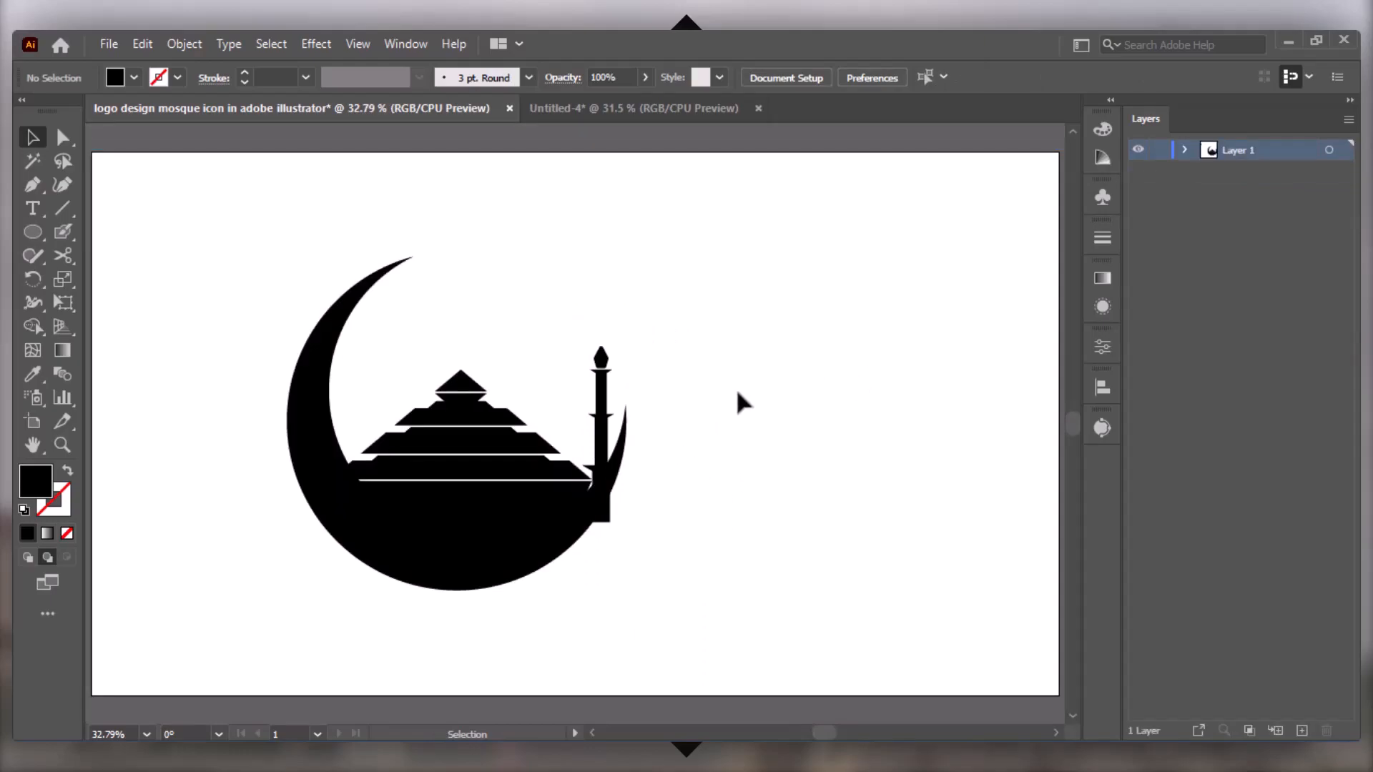
Nudge the whole mosque group so it sits slightly higher within the crescent
left_click(607, 434)
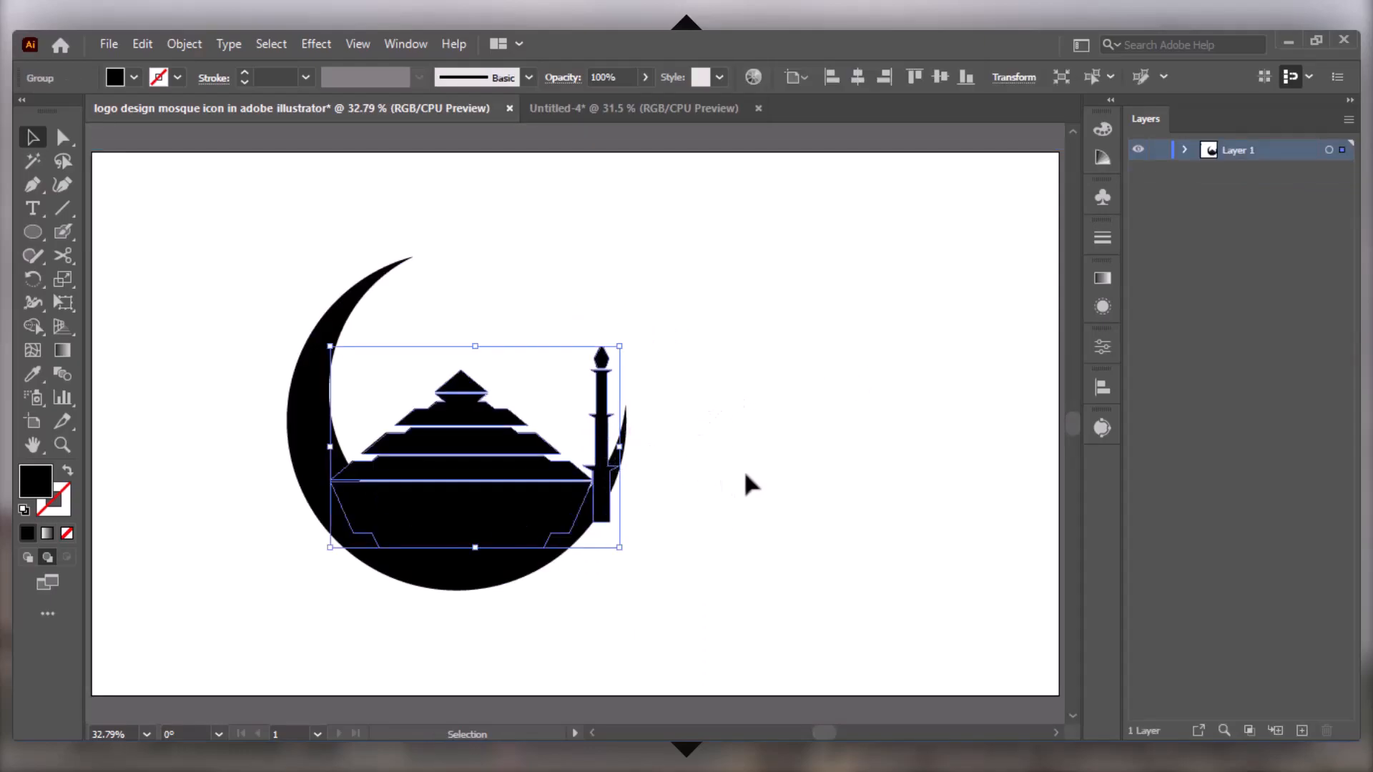
key("shift+Up")
key("shift+Up")
key("shift+Up")
key("shift+Up")
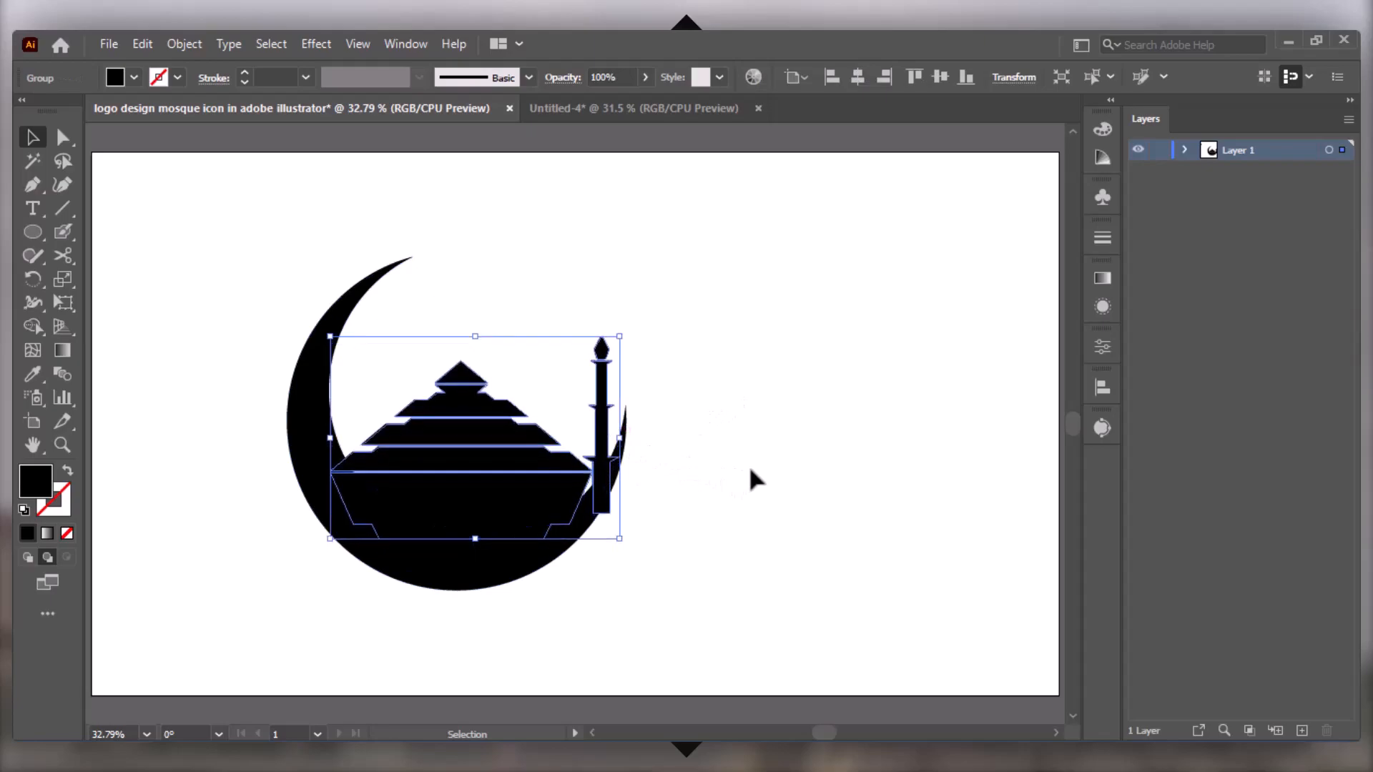
left_click(751, 471)
left_click(548, 532)
key("shift+Down")
key("shift+Down")
key("shift+Down")
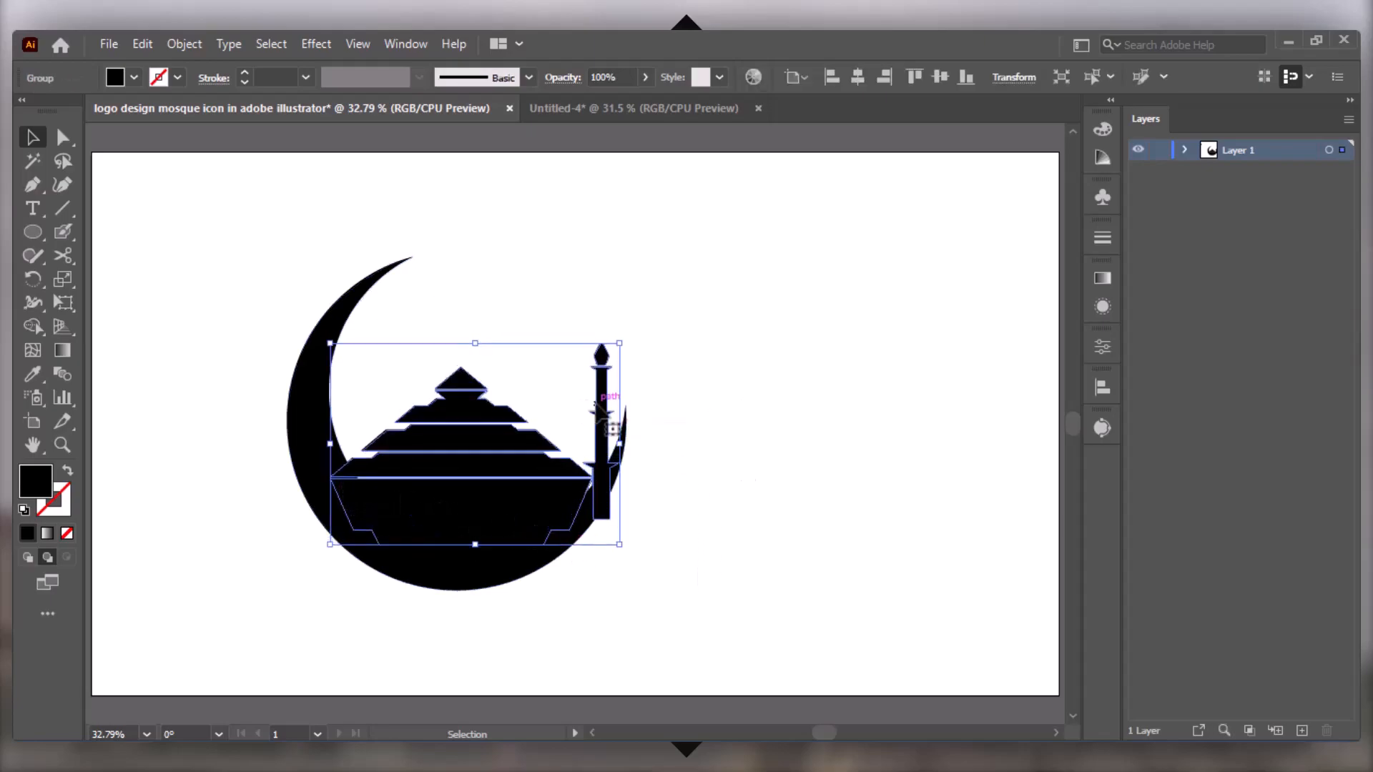
Raise the minaret within the mosque group so its foot stays inside the crescent's outer edge
double_click(597, 412)
key("shift+Up")
key("shift+Up")
key("shift+Up")
key("shift+Up")
key("shift+Up")
key("shift+Up")
key("shift+Up")
key("shift+Up")
key("shift+Up")
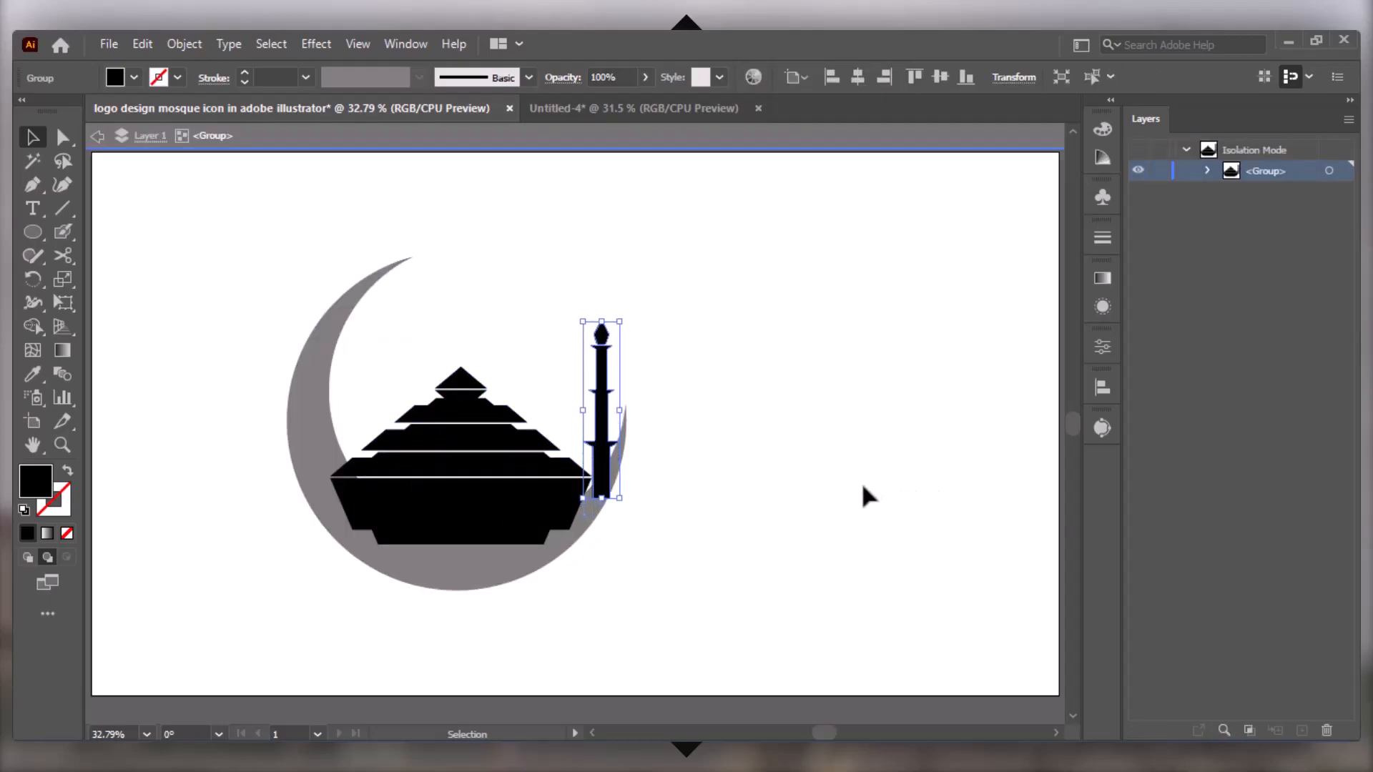
double_click(861, 479)
Offset the crescent's path outward by 5 px with mitered joins
left_click_drag(809, 323, 307, 606)
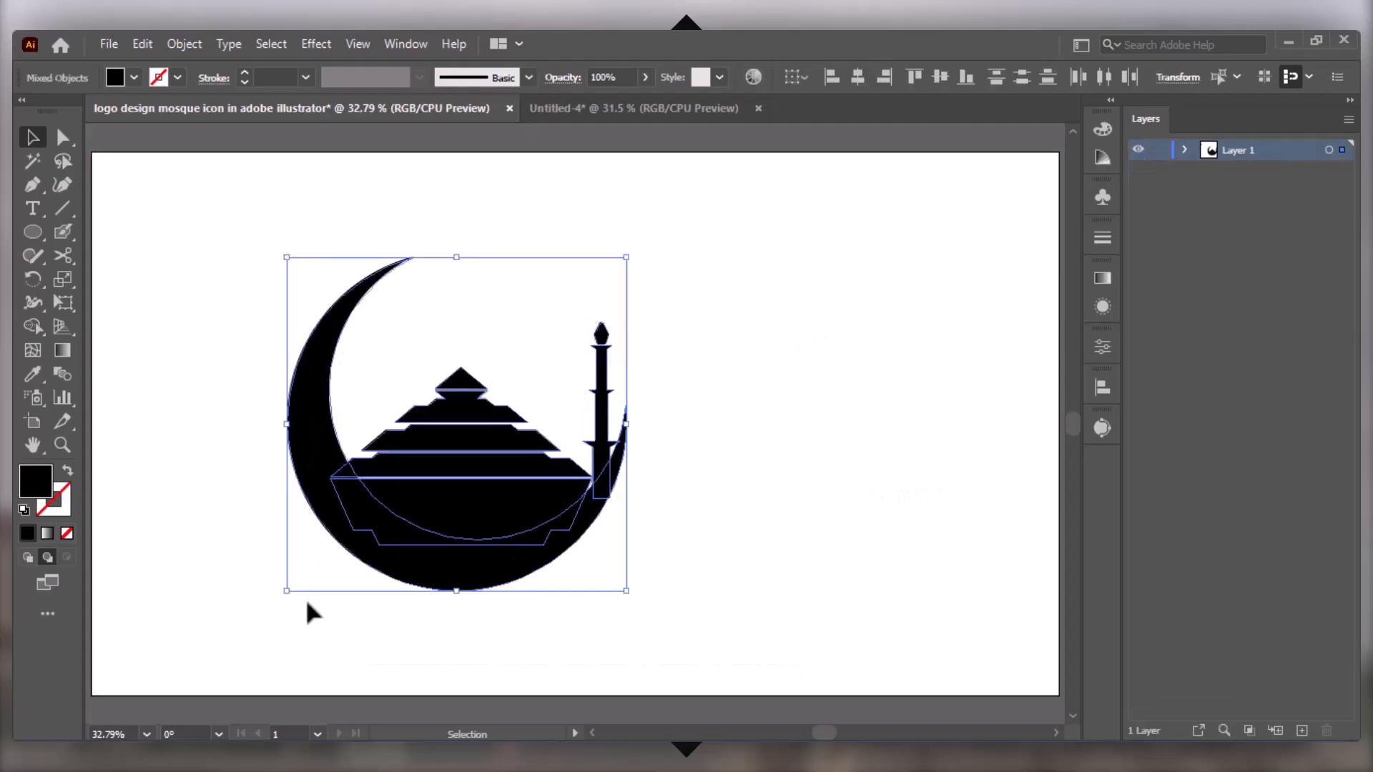
left_click(588, 602)
left_click(502, 538)
left_click(489, 568)
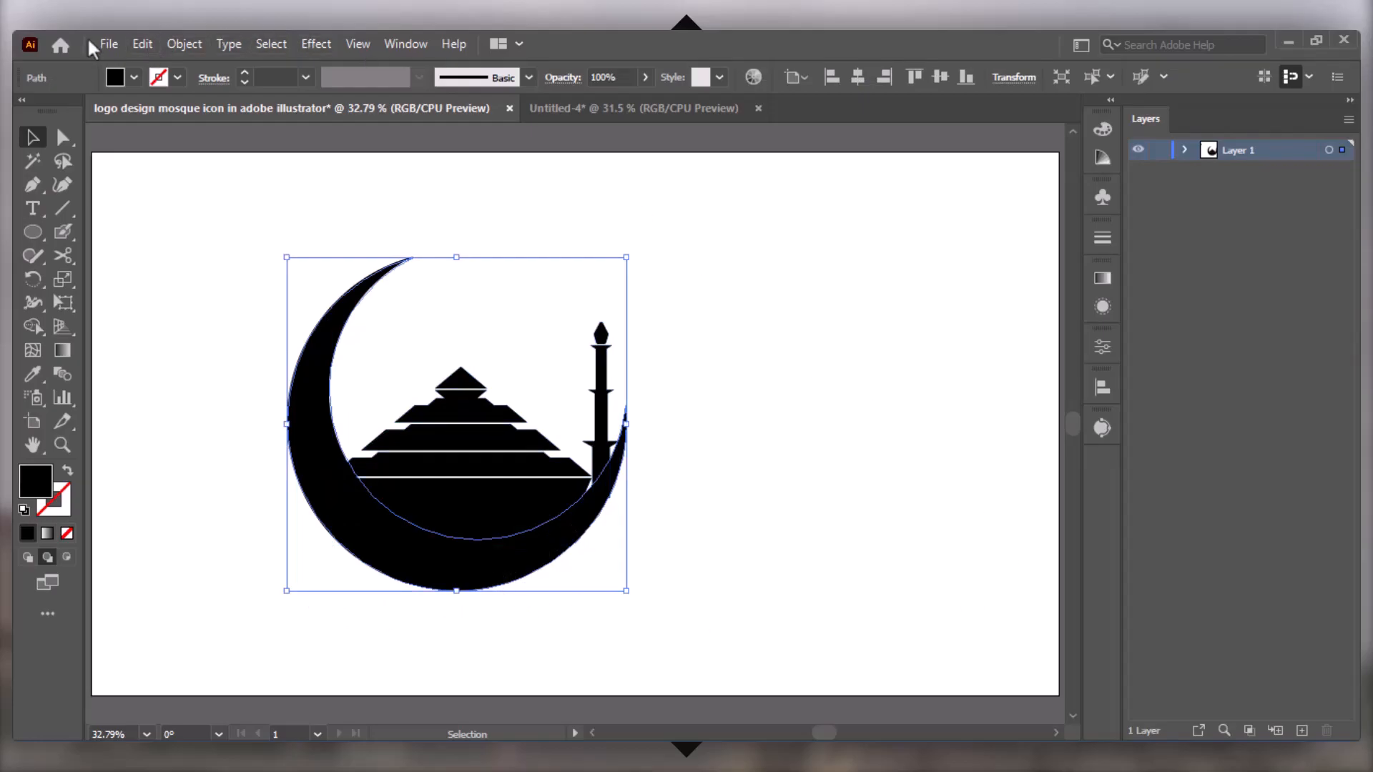
left_click(184, 45)
mouse_move(393, 520)
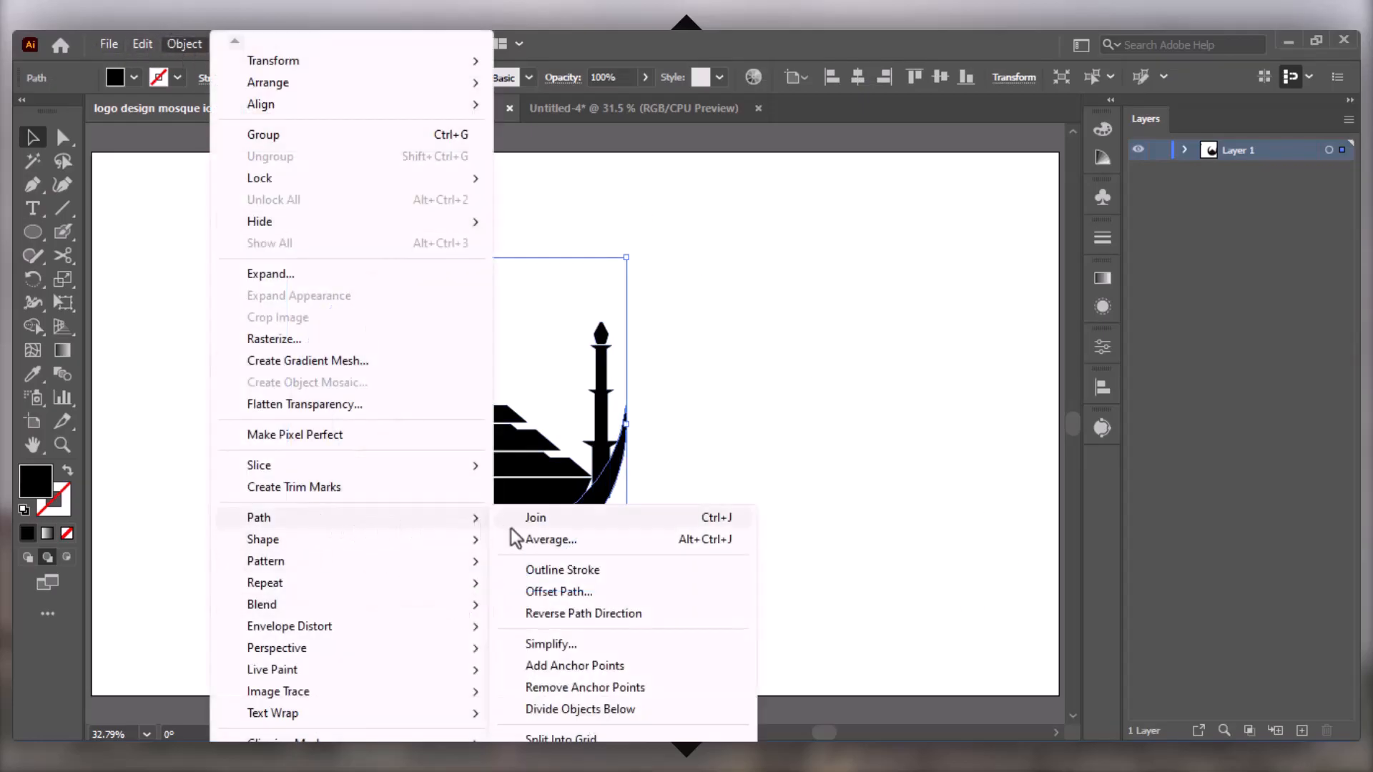
left_click(576, 596)
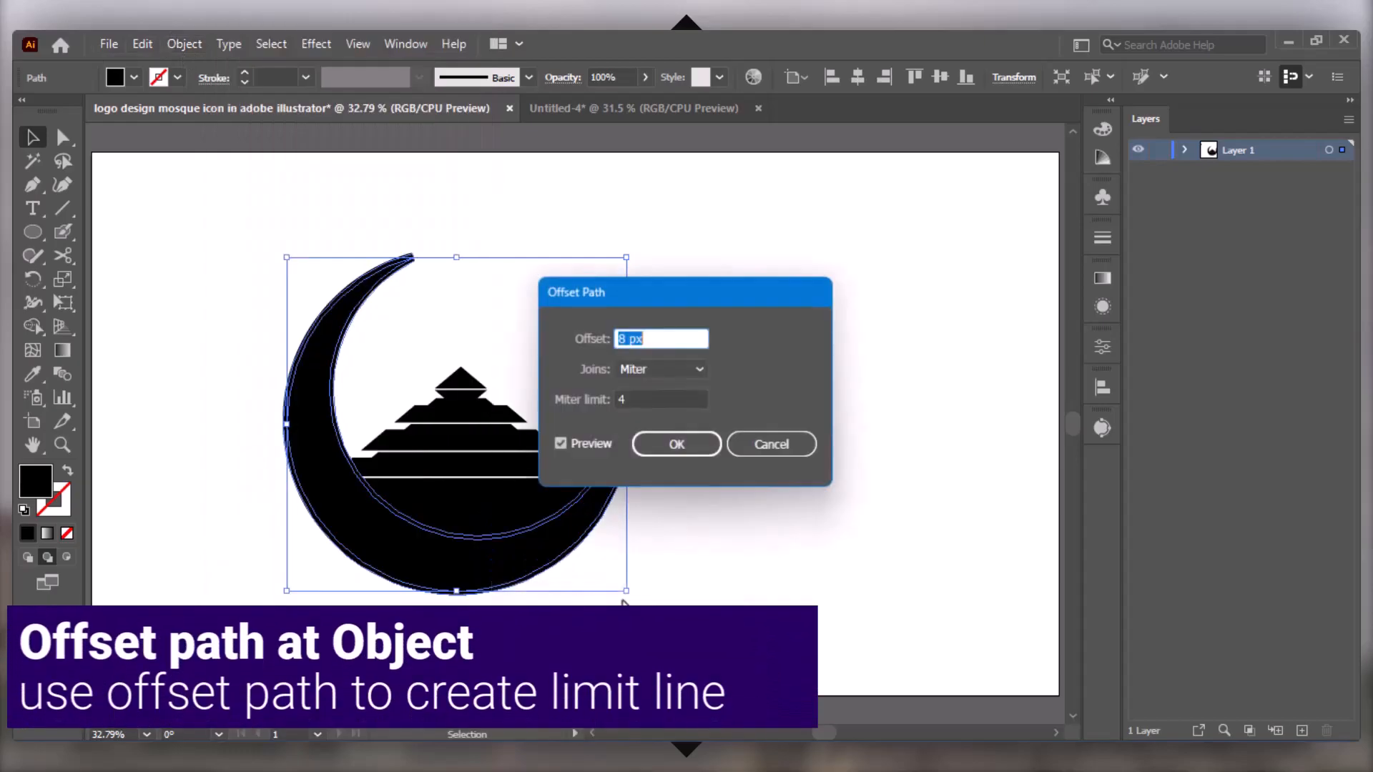
left_click_drag(710, 300, 826, 258)
key("Down")
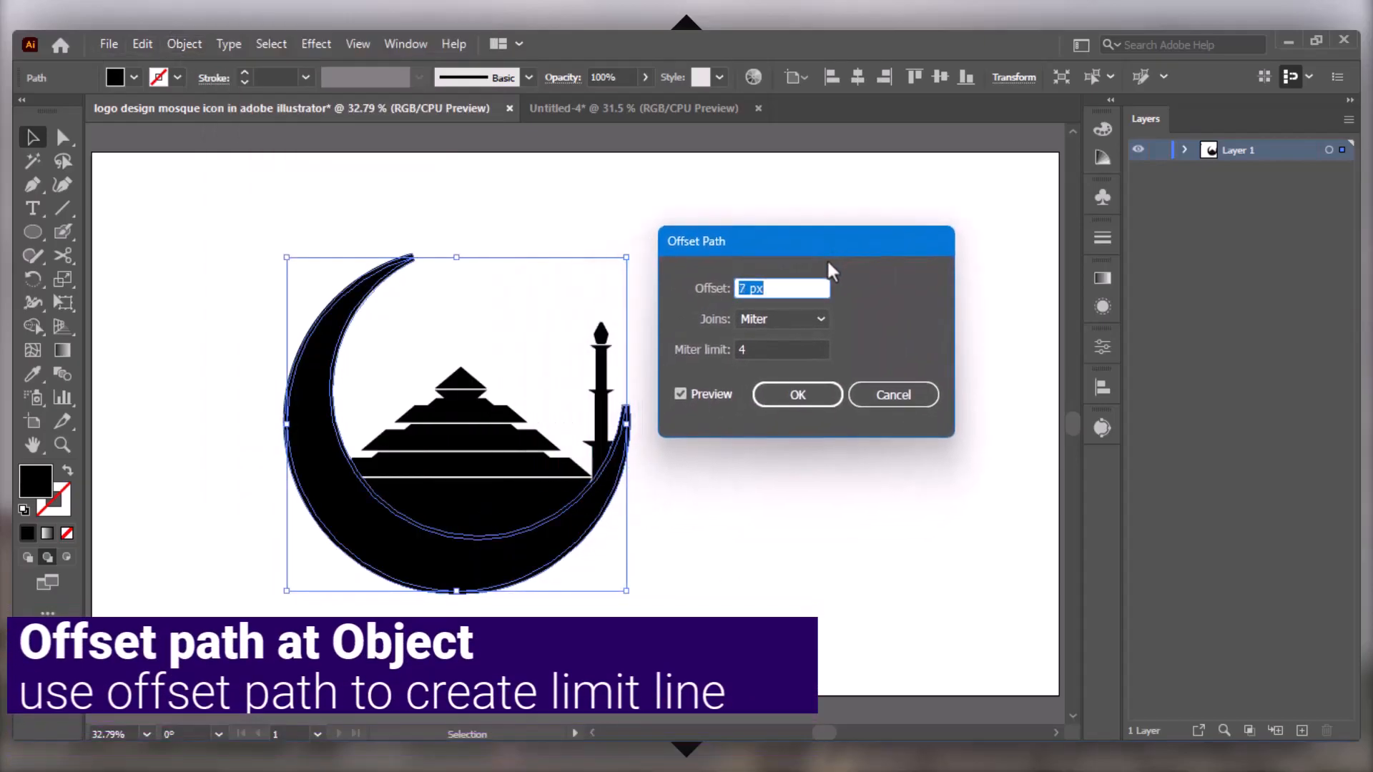
key("Down")
key("Down")
left_click(801, 395)
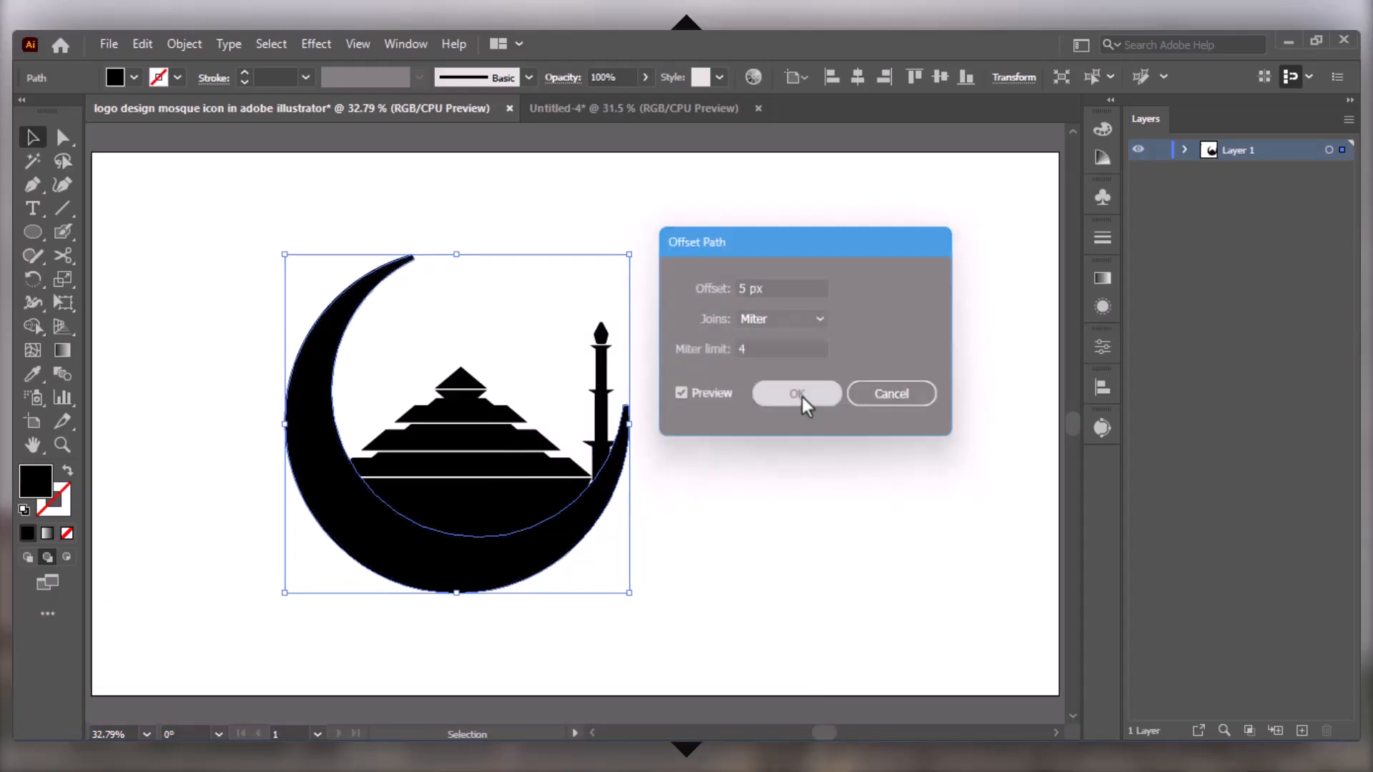
left_click(758, 501)
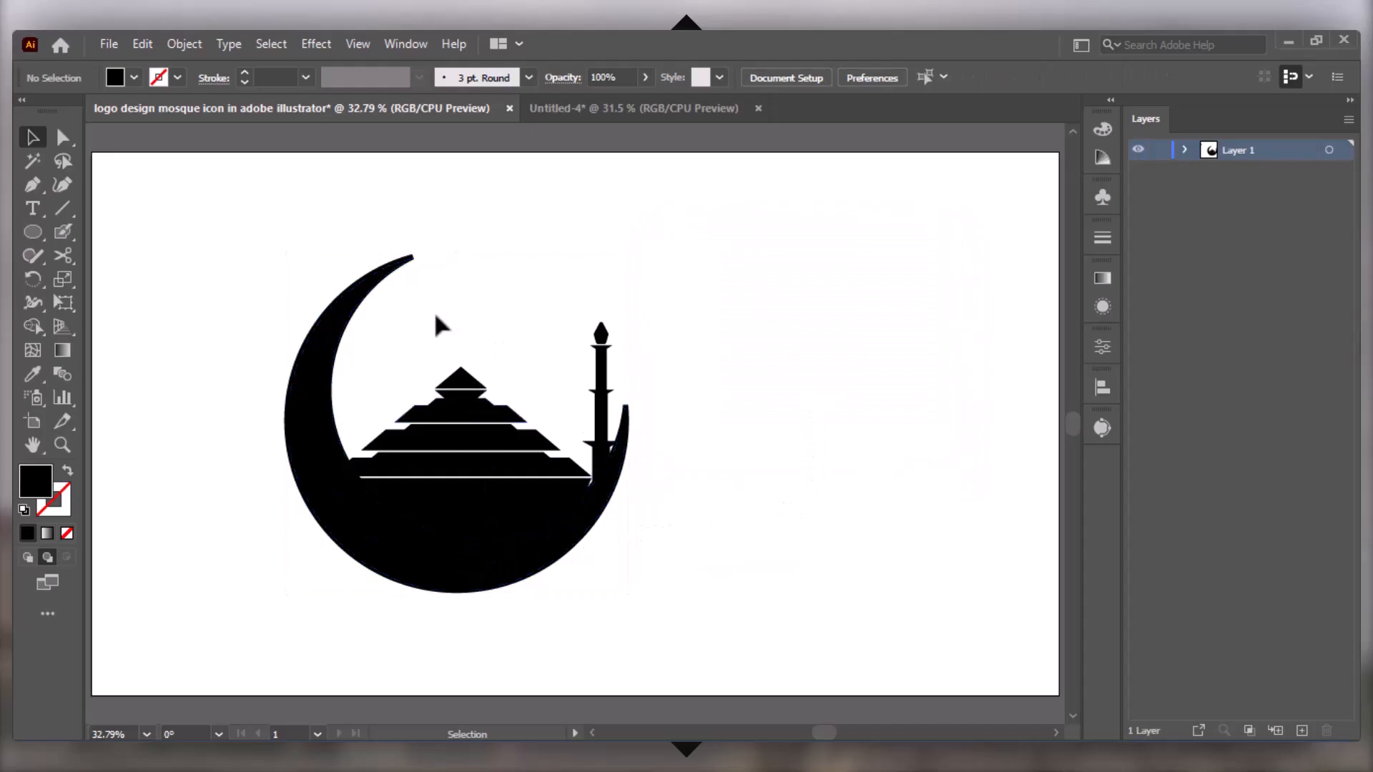
Select all the artwork and use Shape Builder to merge the mosque base's and minaret's overlapping parts into the crescent
key("a")
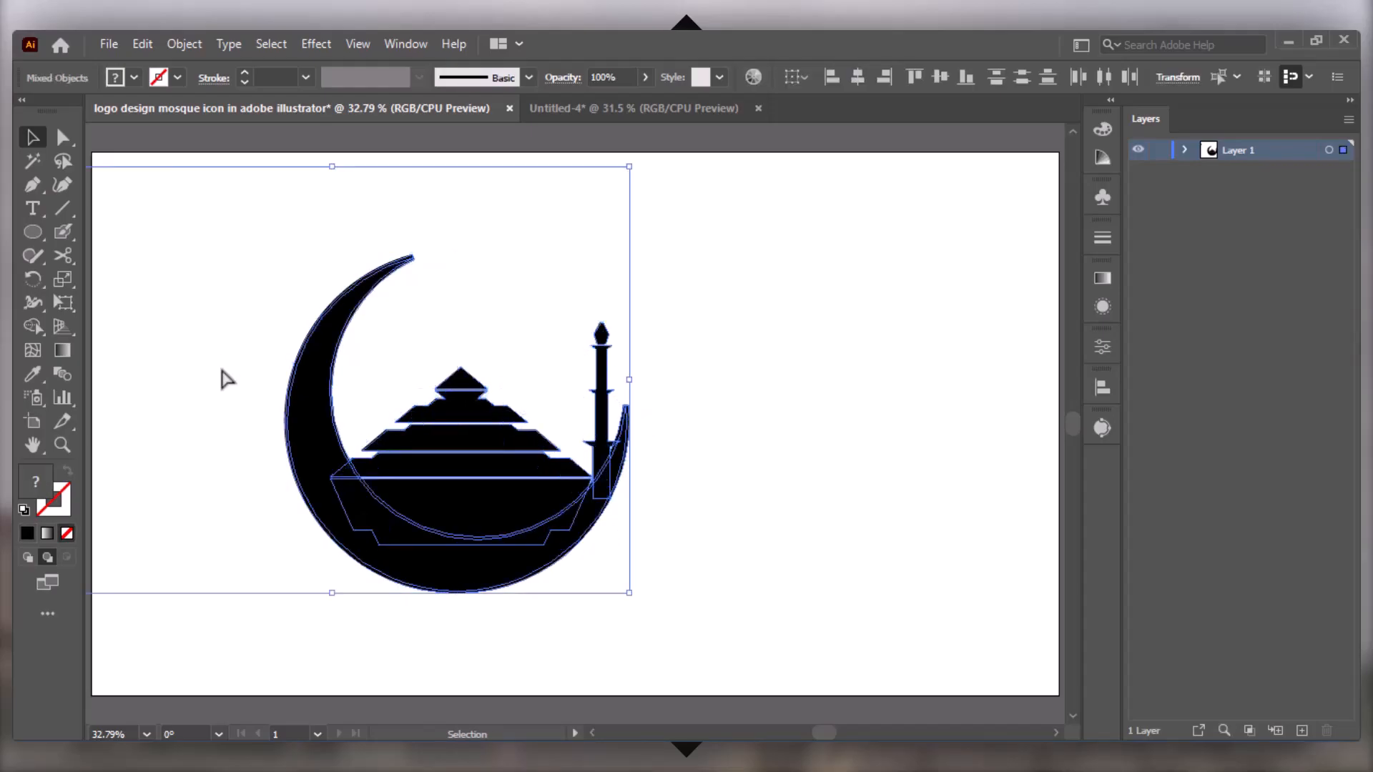
key("a")
key("ctrl+equal")
key("ctrl+equal")
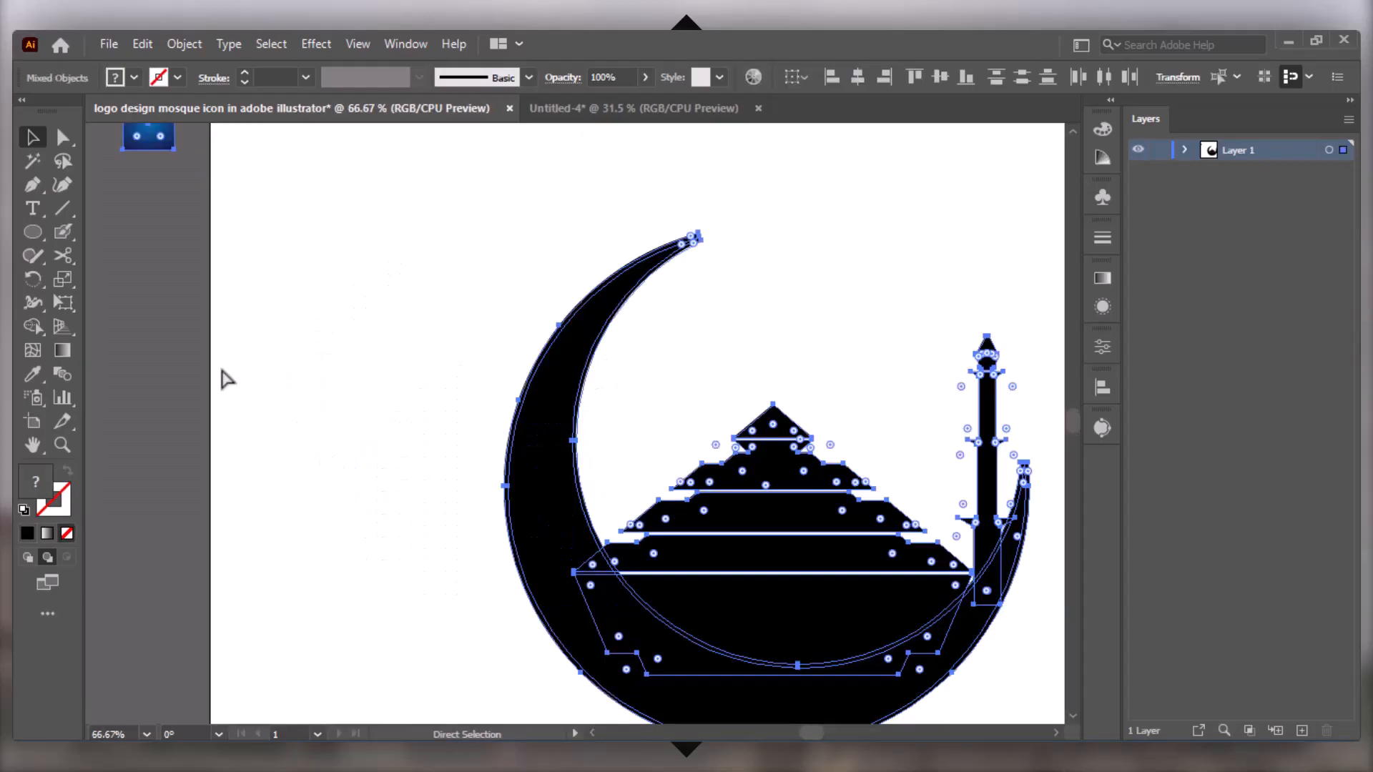
key("space")
left_click_drag(366, 404, 131, 281)
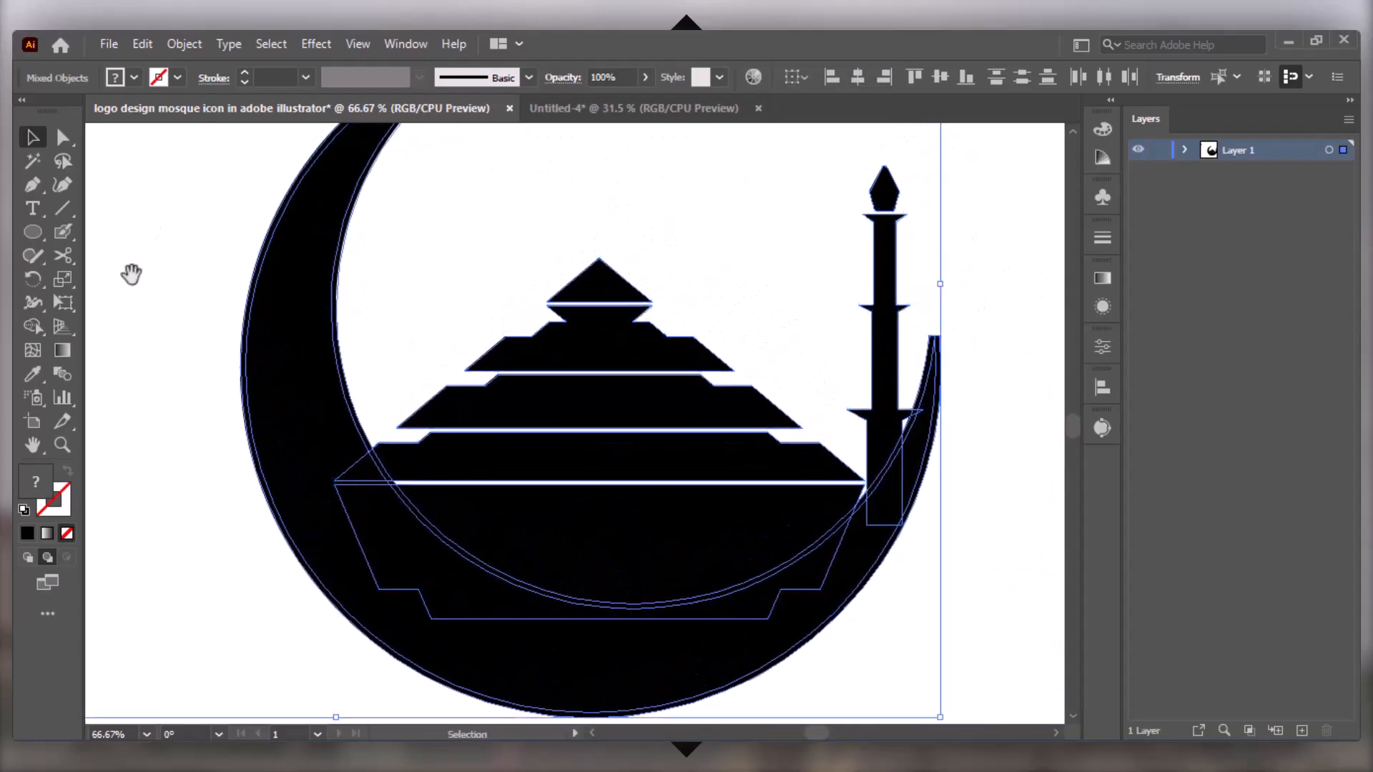
left_click(31, 329)
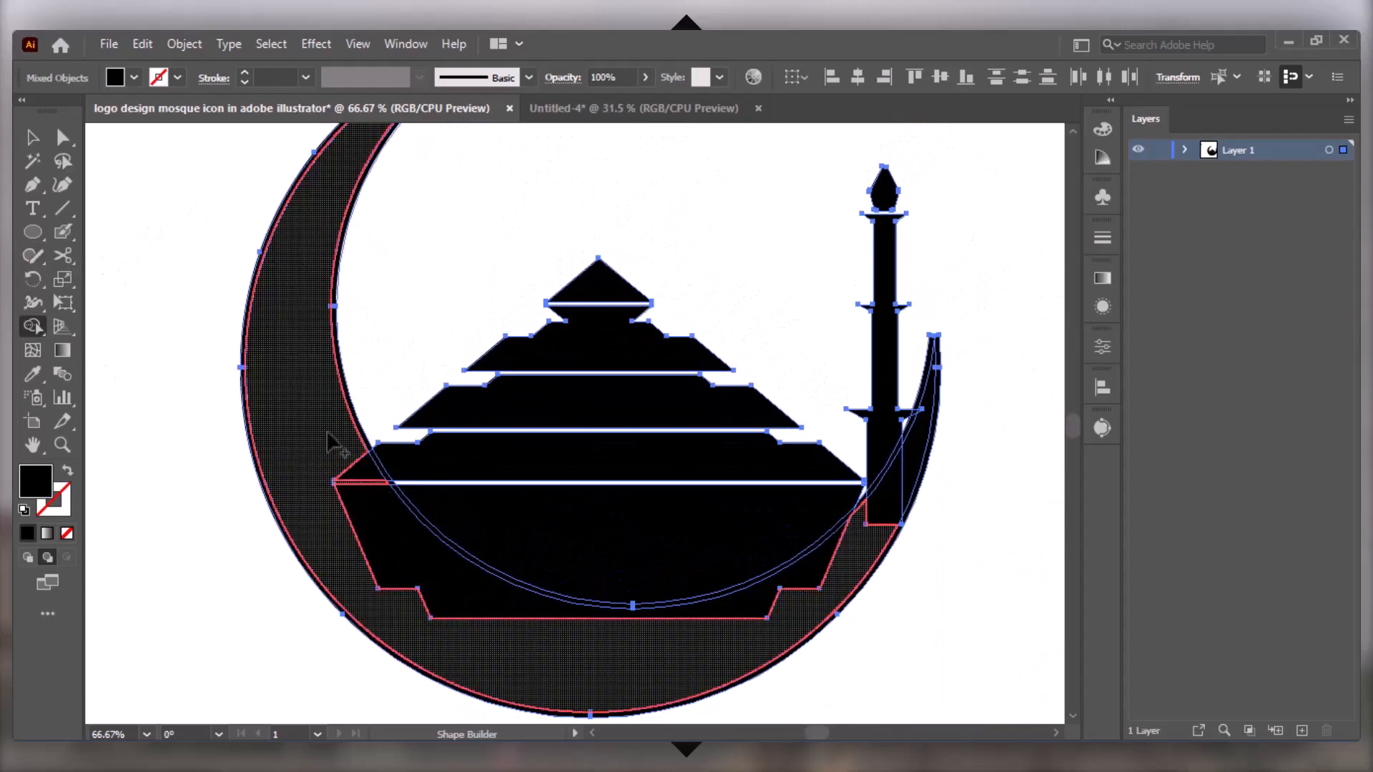
left_click(458, 609)
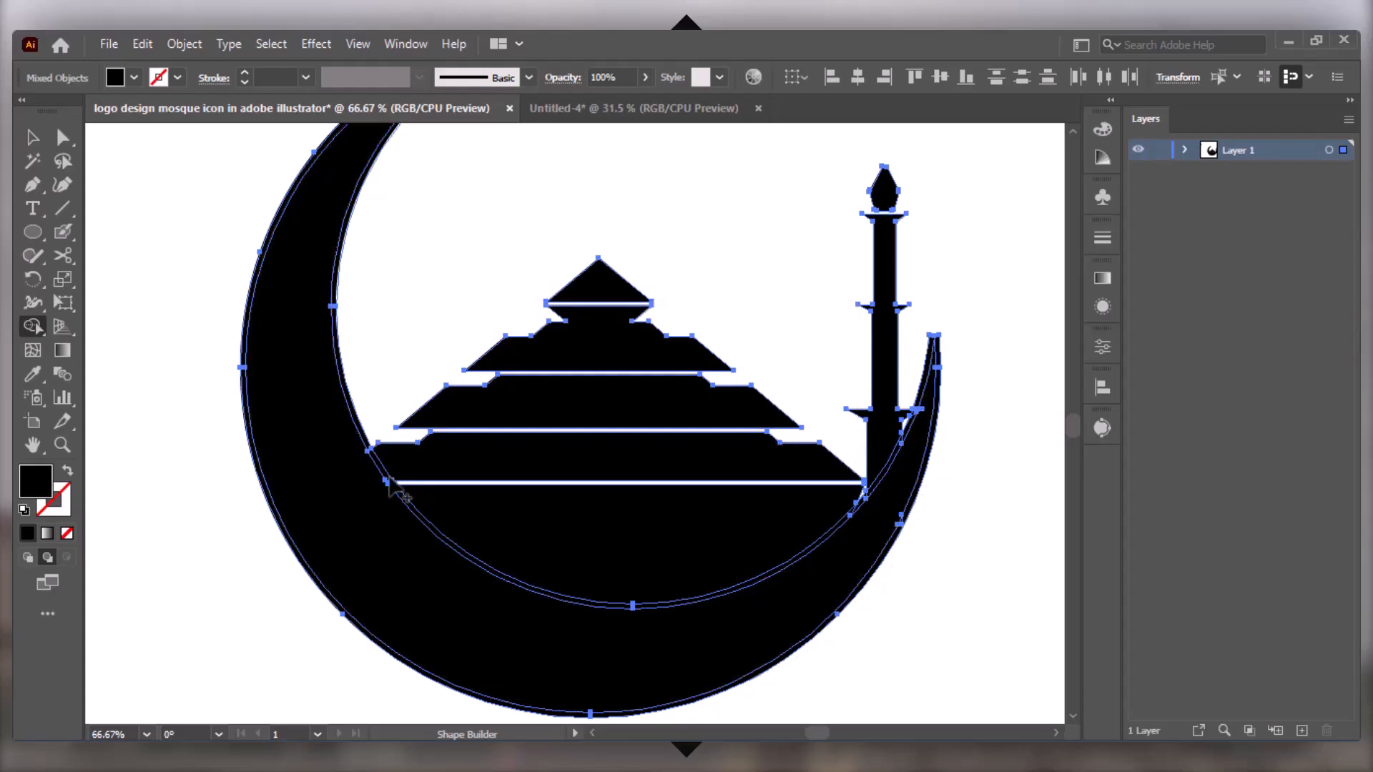
Merge the fragments of the offset band along the crescent's inner edge, including the roof and minaret overlaps, into clean continuous regions with Shape Builder
scroll(388, 486, "up", 2)
left_click_drag(610, 582, 146, 196)
left_click_drag(513, 575, 507, 377)
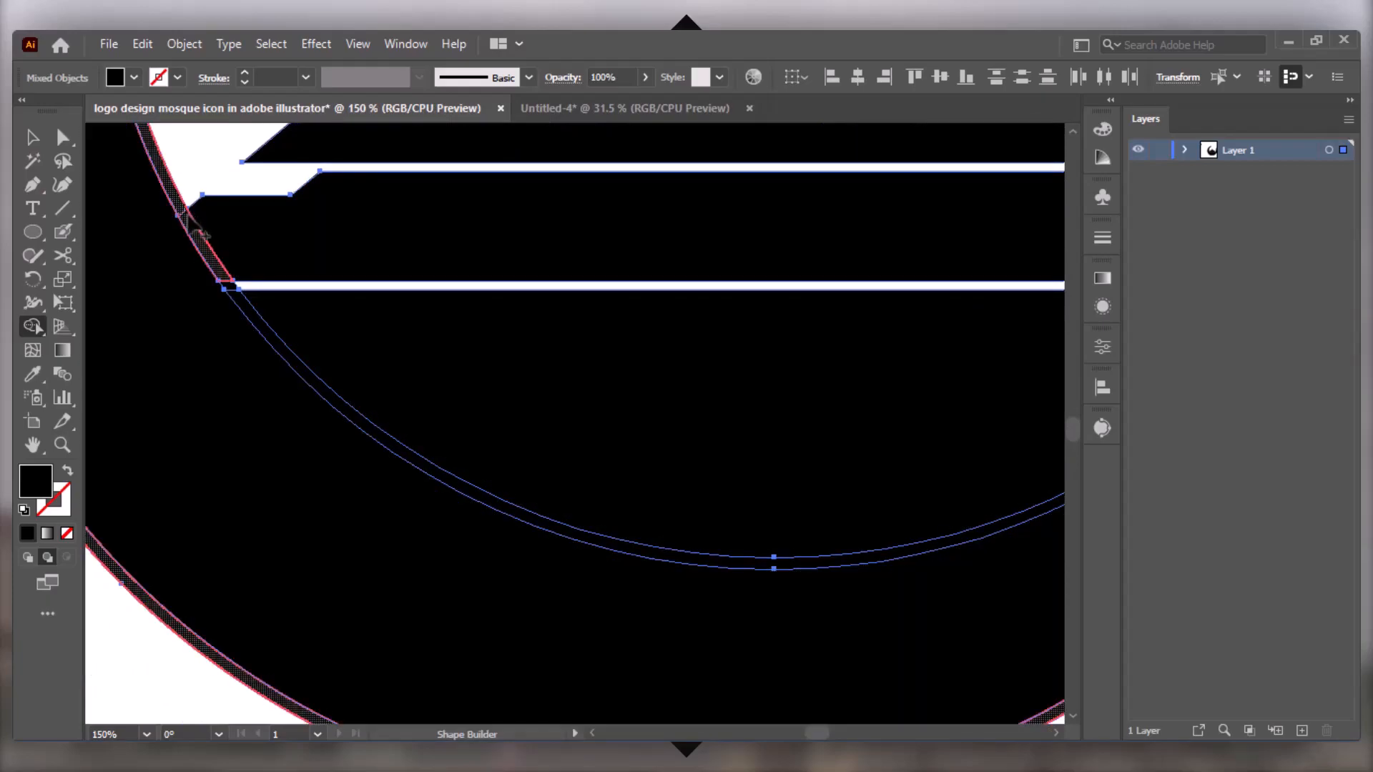
left_click_drag(235, 290, 239, 297)
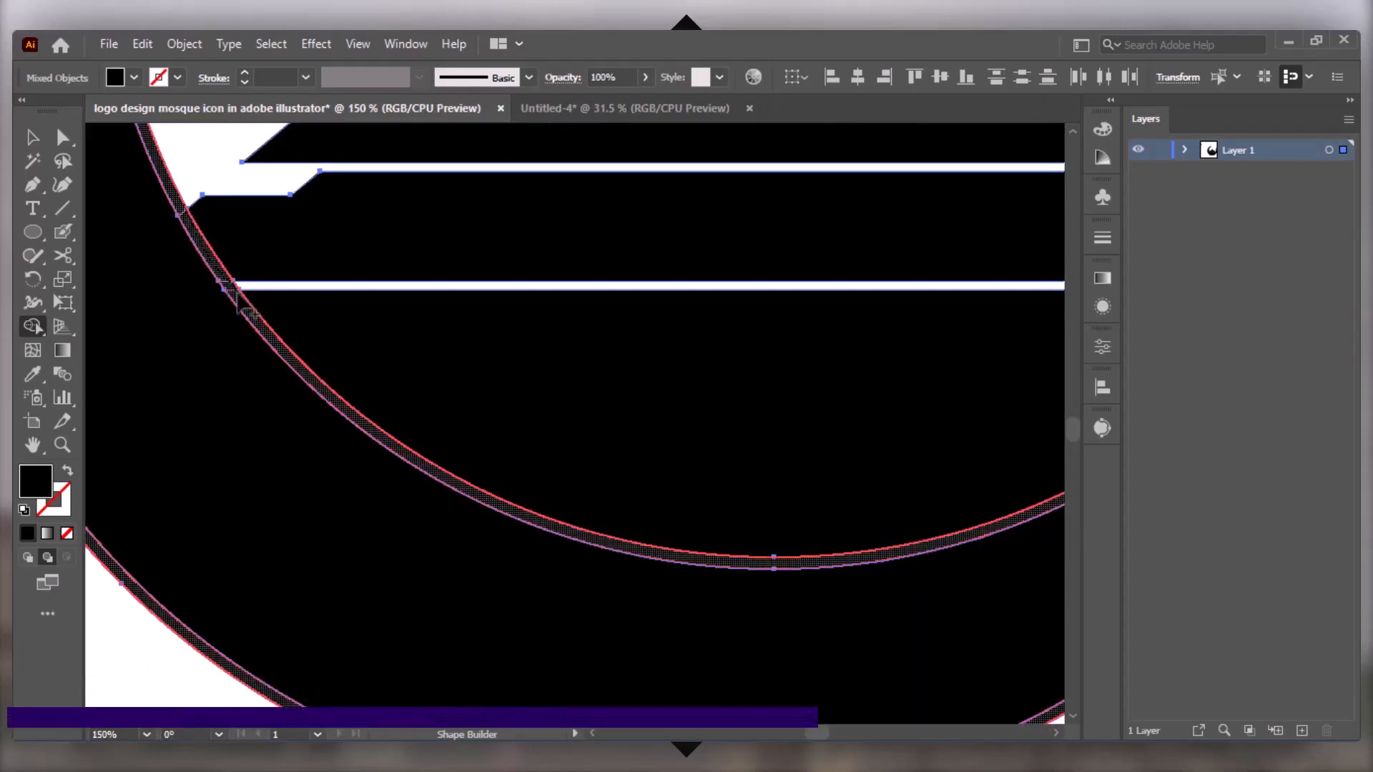
mouse_move(827, 618)
left_mouse_down()
mouse_move(666, 600)
mouse_move(758, 641)
mouse_move(585, 603)
left_mouse_up()
left_click_drag(842, 451, 595, 590)
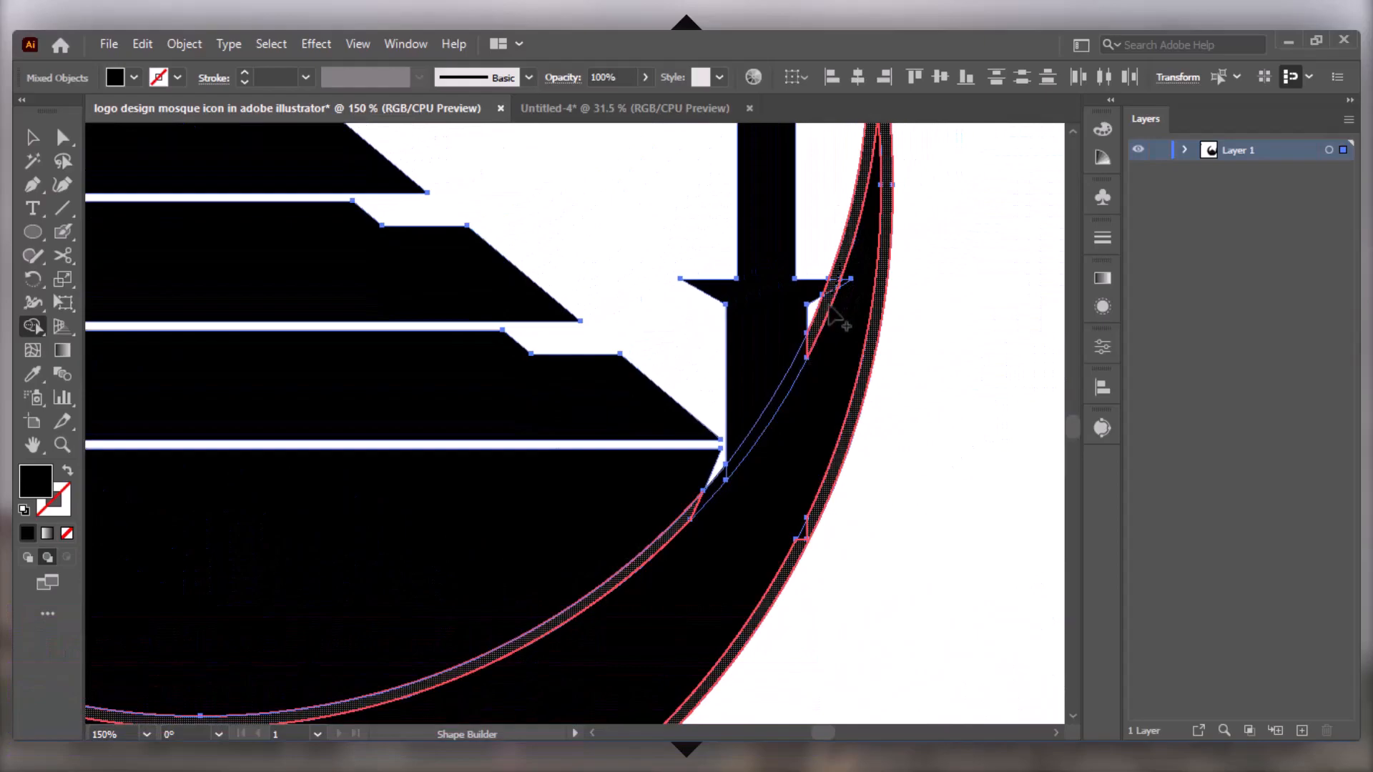
left_click_drag(819, 336, 806, 362)
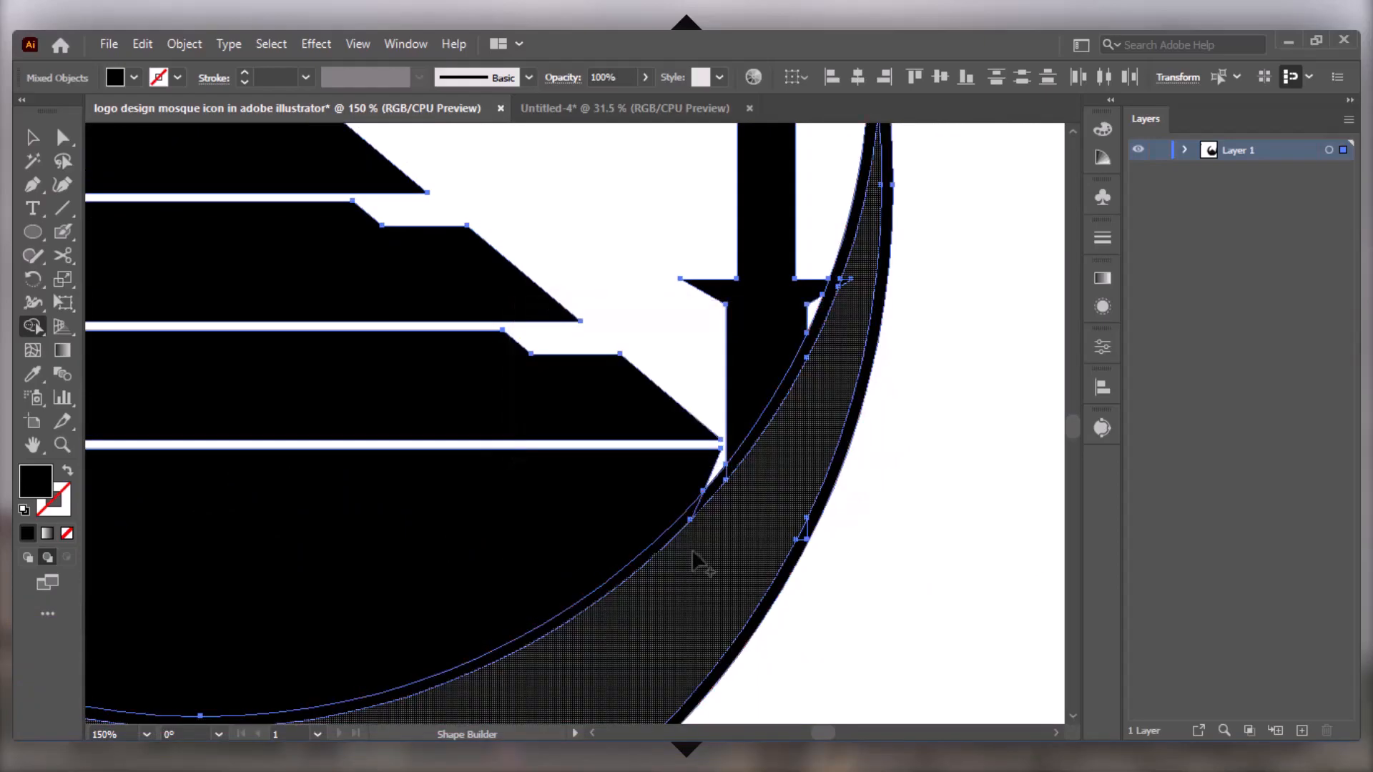
left_click(725, 477)
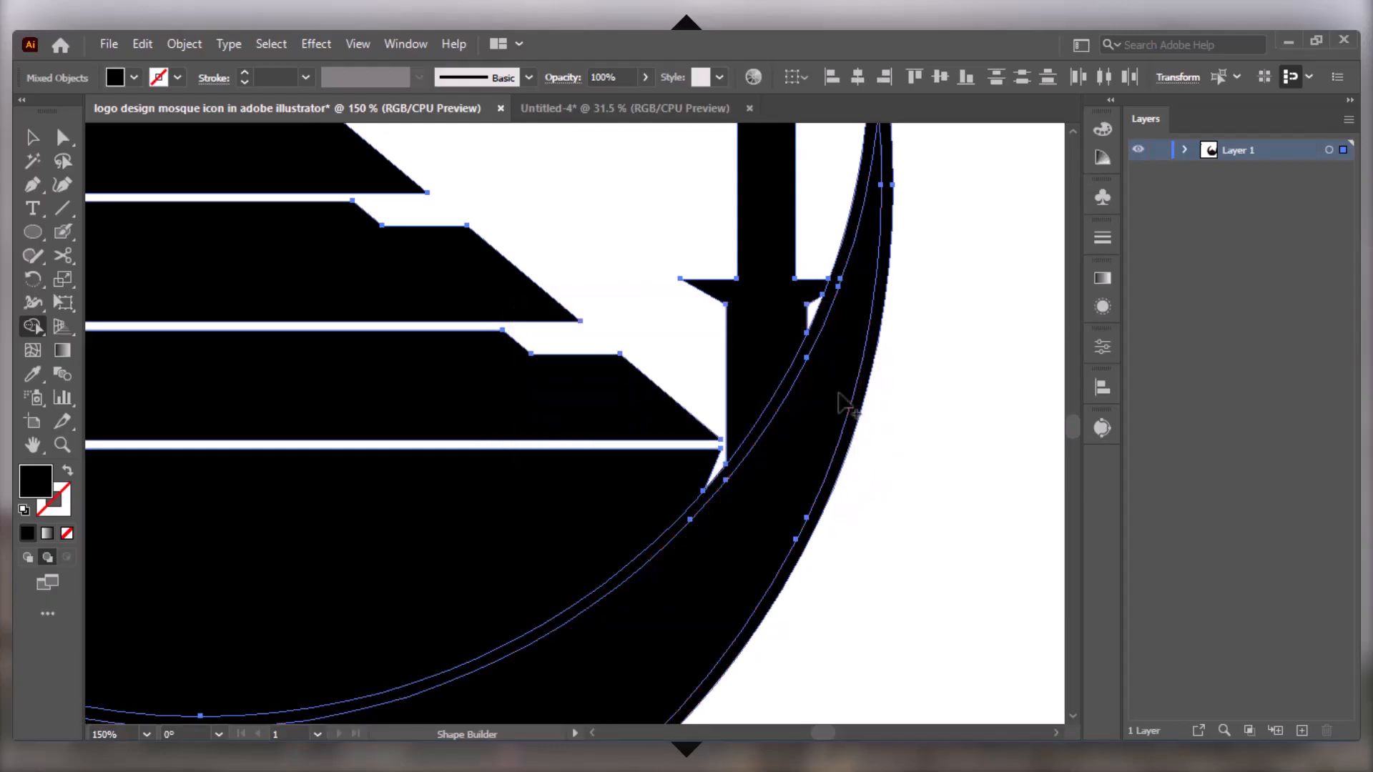
Delete the offset band around the crescent to leave a thin gap between it and the mosque and minaret
key("v")
left_click(936, 400)
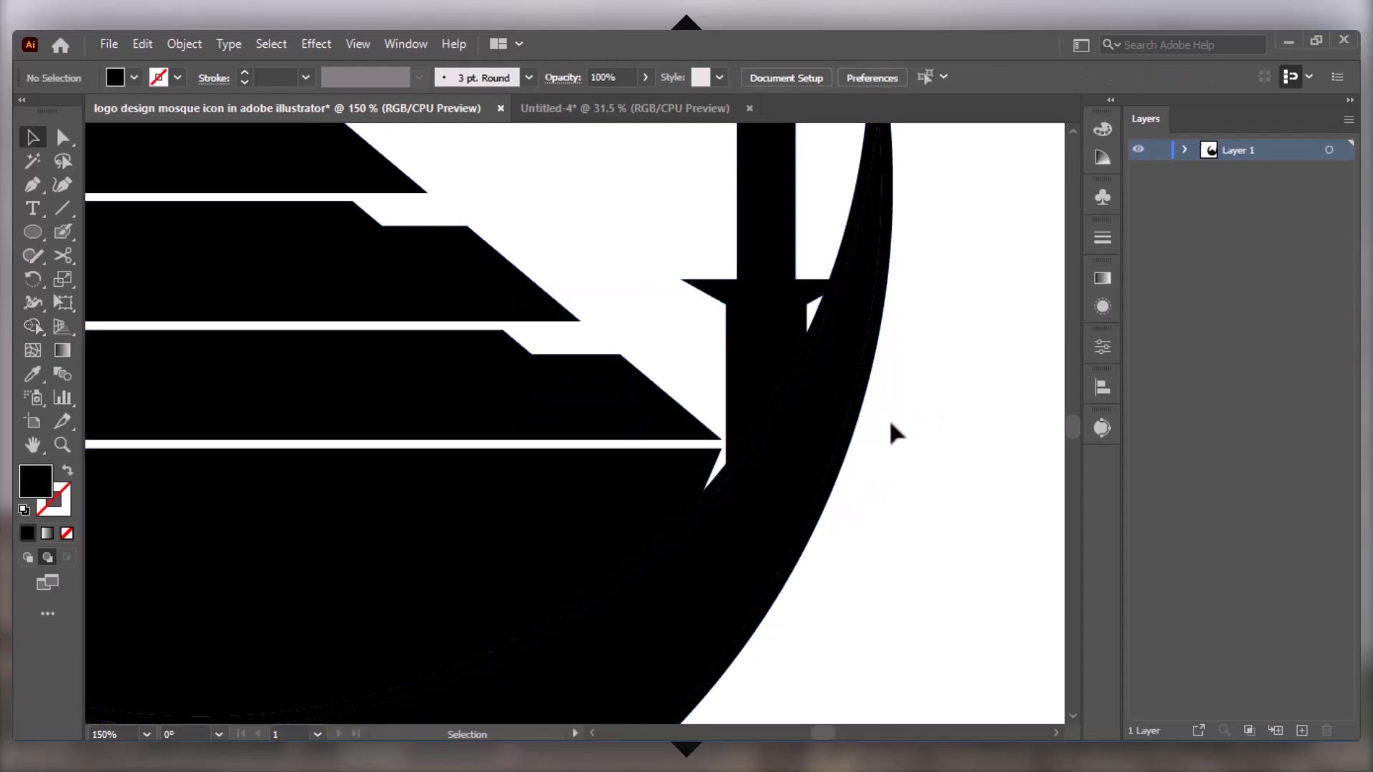
left_click(851, 432)
double_click(850, 434)
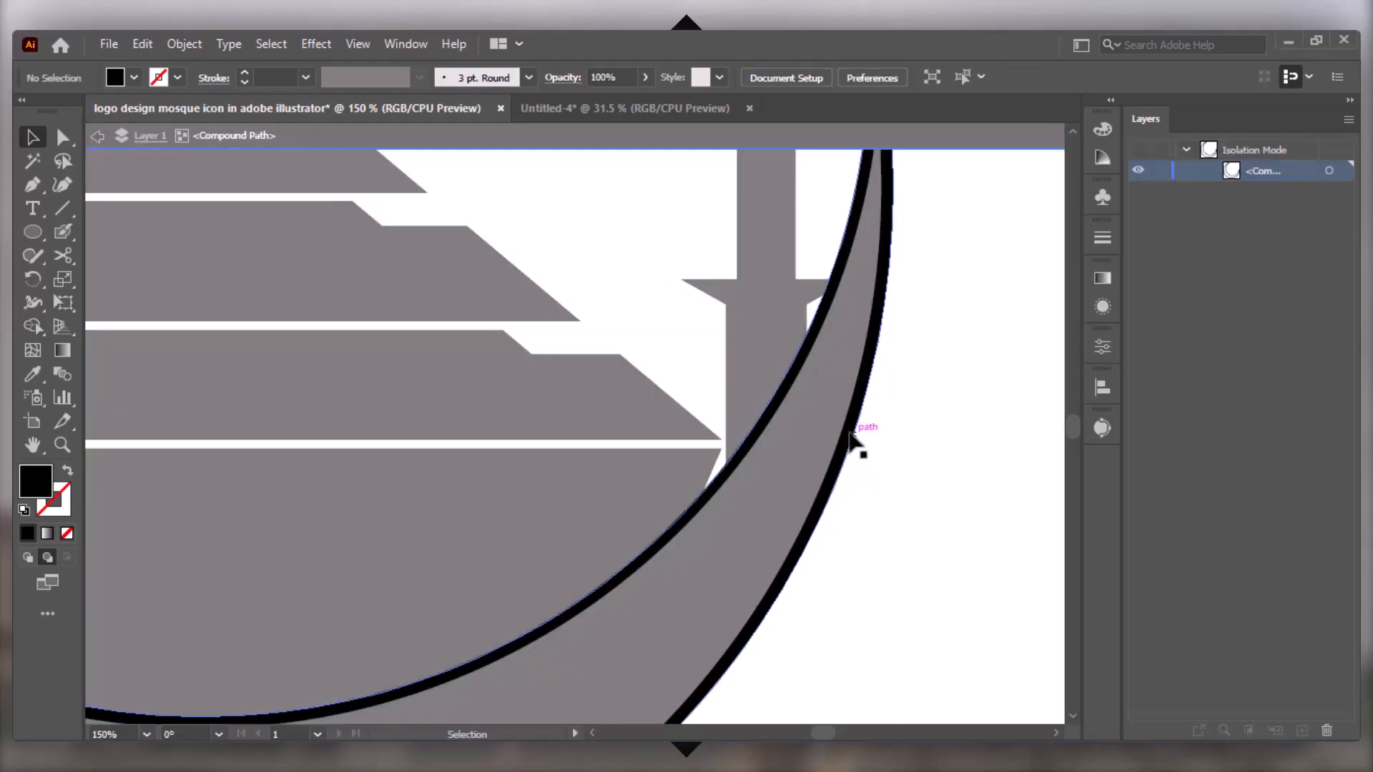
double_click(896, 353)
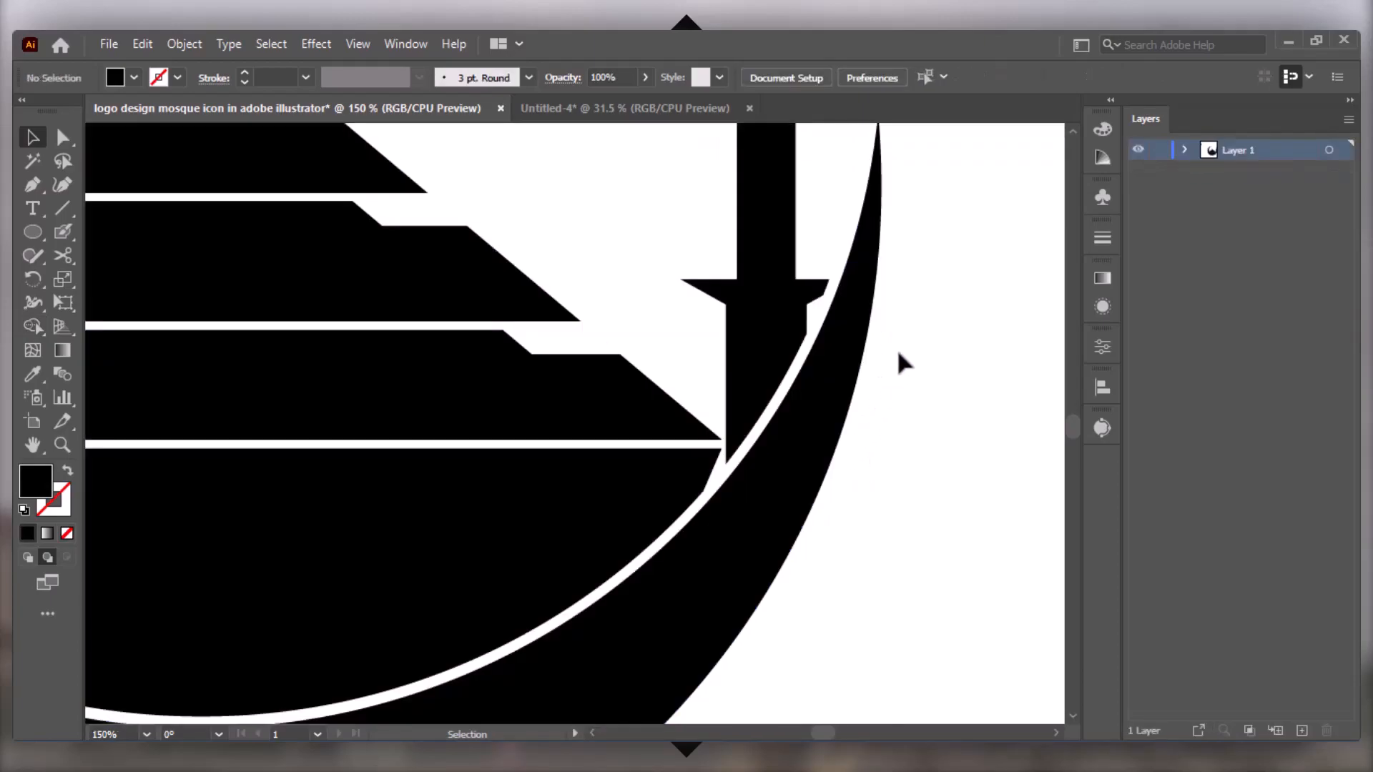
key("ctrl+0")
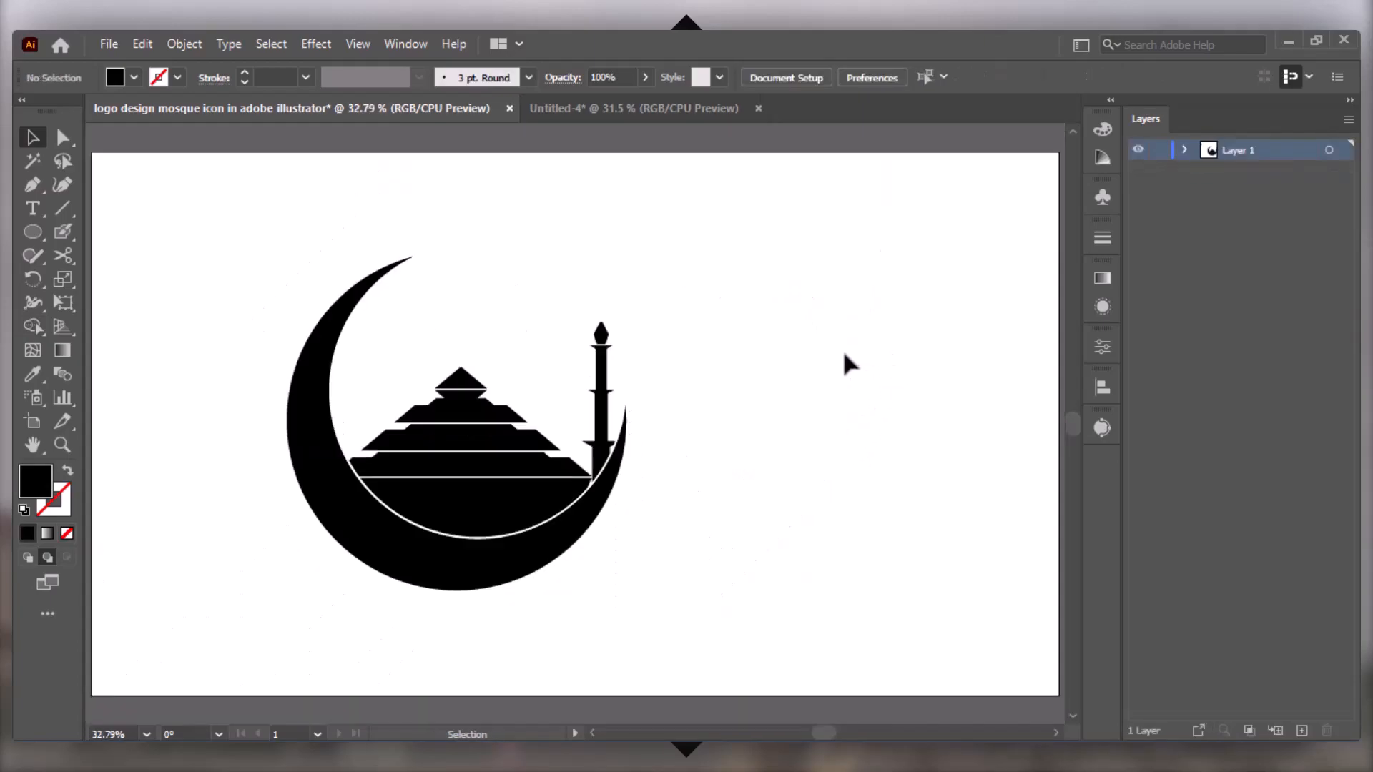
Move the complete crescent and mosque artwork to the right half of the artboard
left_click_drag(251, 258, 620, 582)
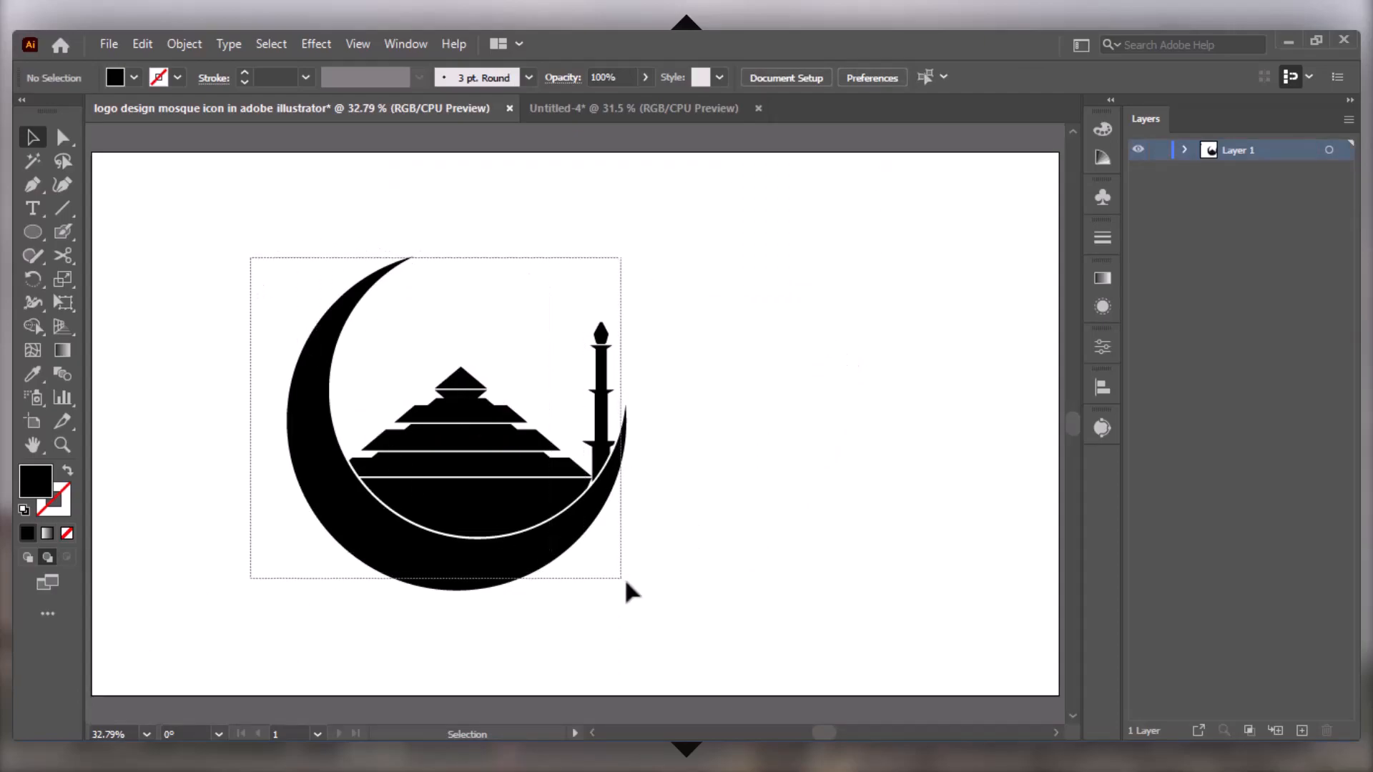
left_click_drag(486, 519, 781, 510)
left_click(688, 647)
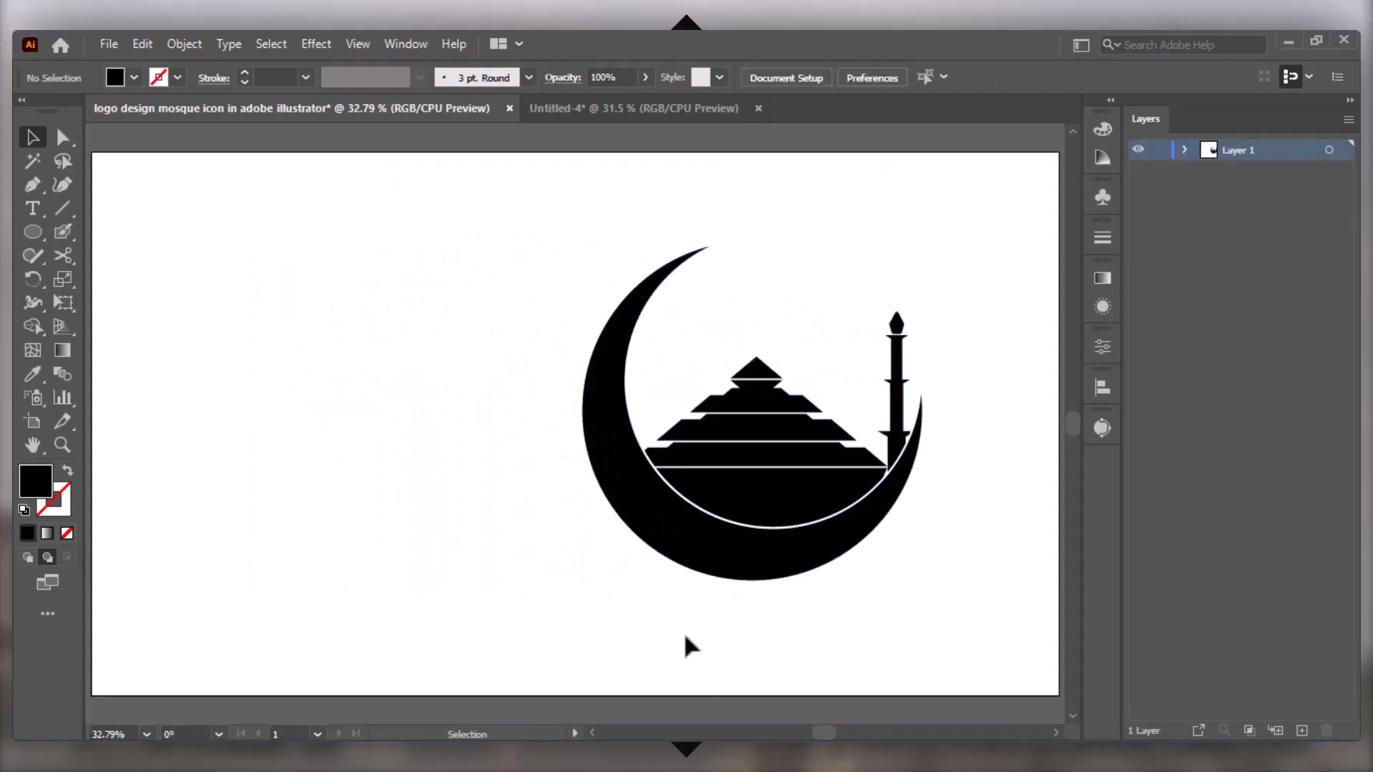
Draw a square of about 457 px with the Rectangle tool in the empty left half of the artboard
right_click(32, 231)
left_click(127, 225)
left_click_drag(195, 296, 403, 529)
key("v")
left_click(491, 247)
left_click(317, 409)
Paste a copy of the square in back at the same position and rotate one of the two squares by 45°
key("ctrl+c")
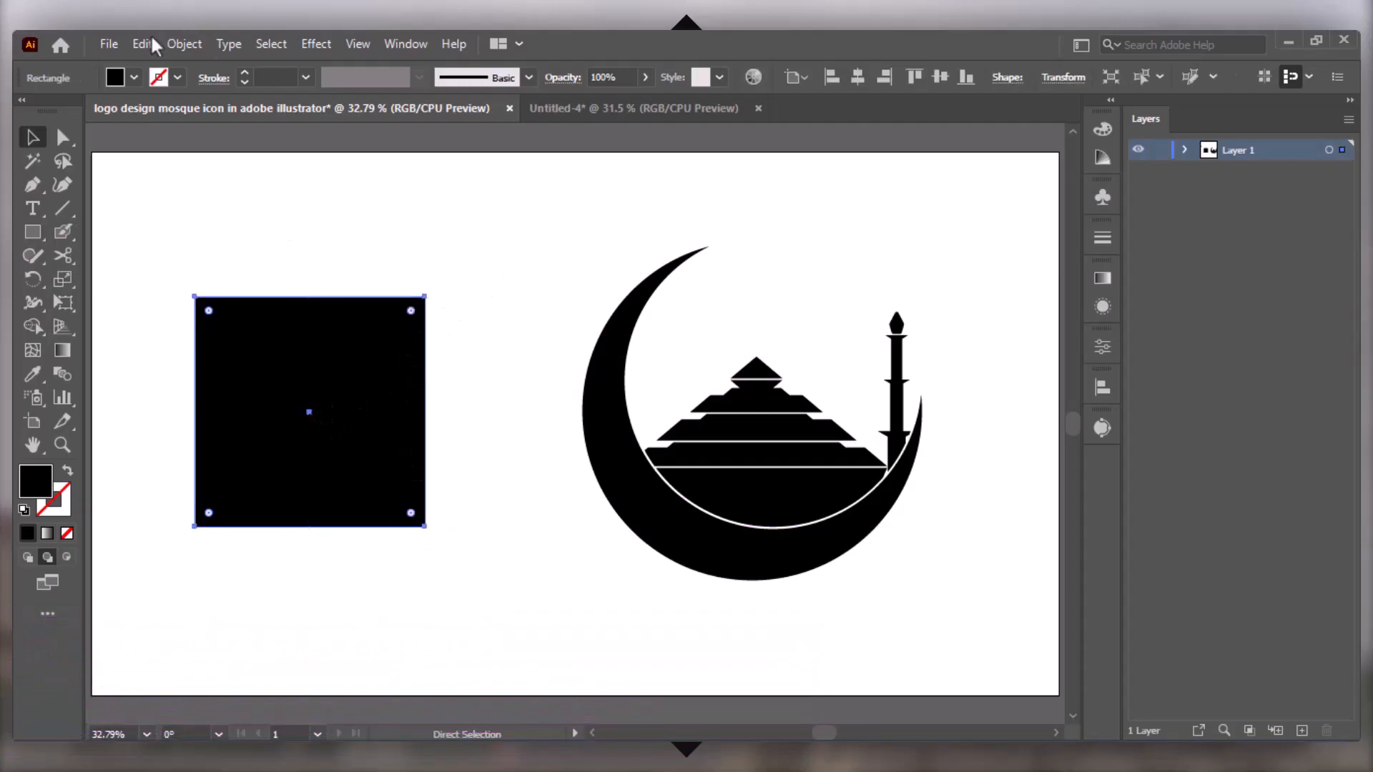
left_click(183, 45)
mouse_move(143, 45)
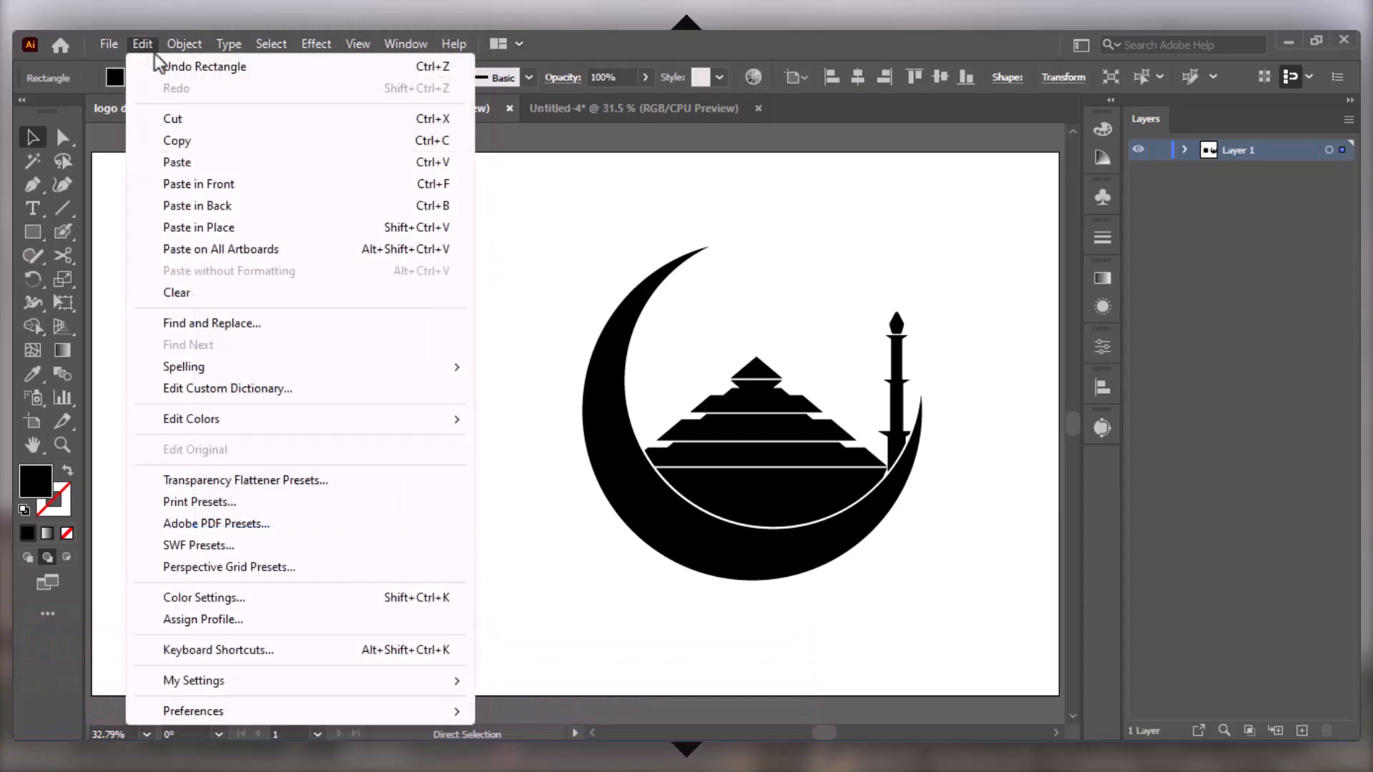
left_click(221, 205)
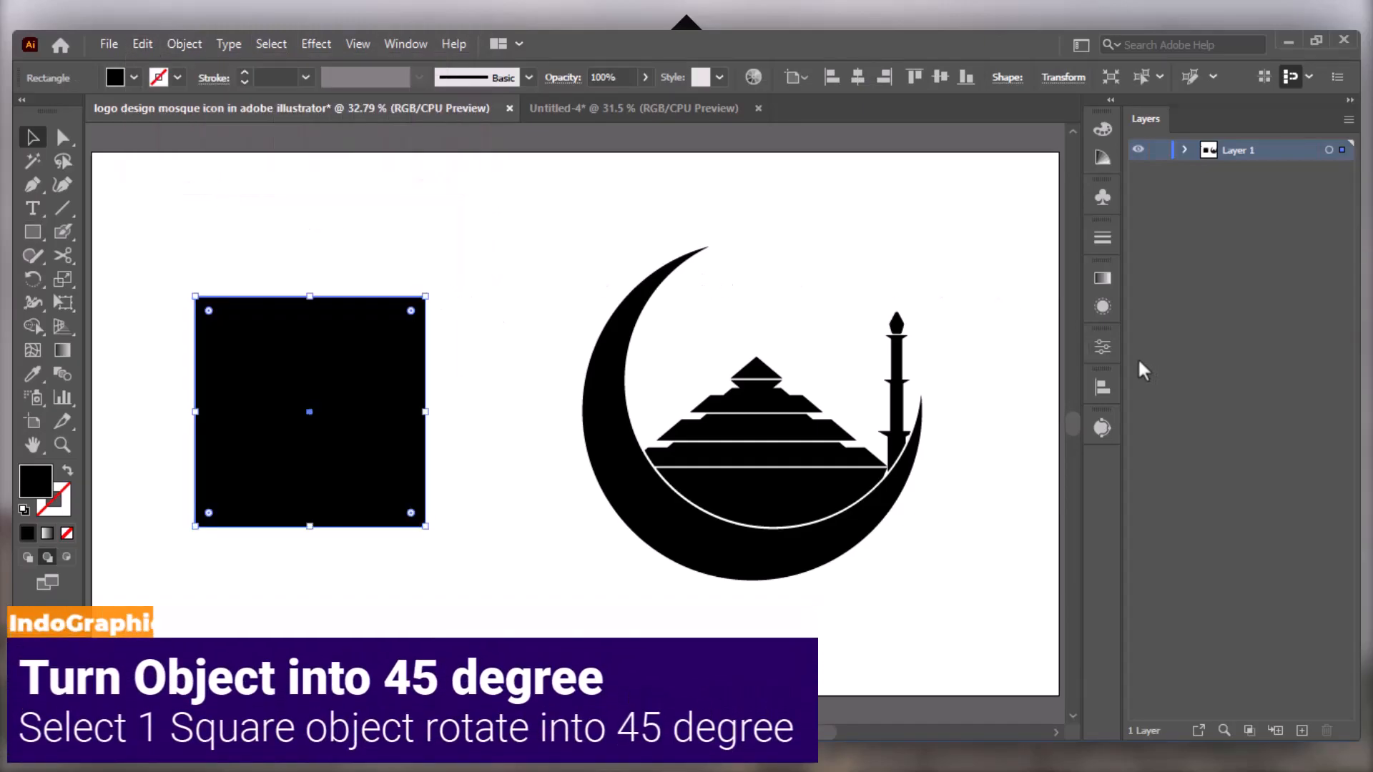
left_click(1100, 344)
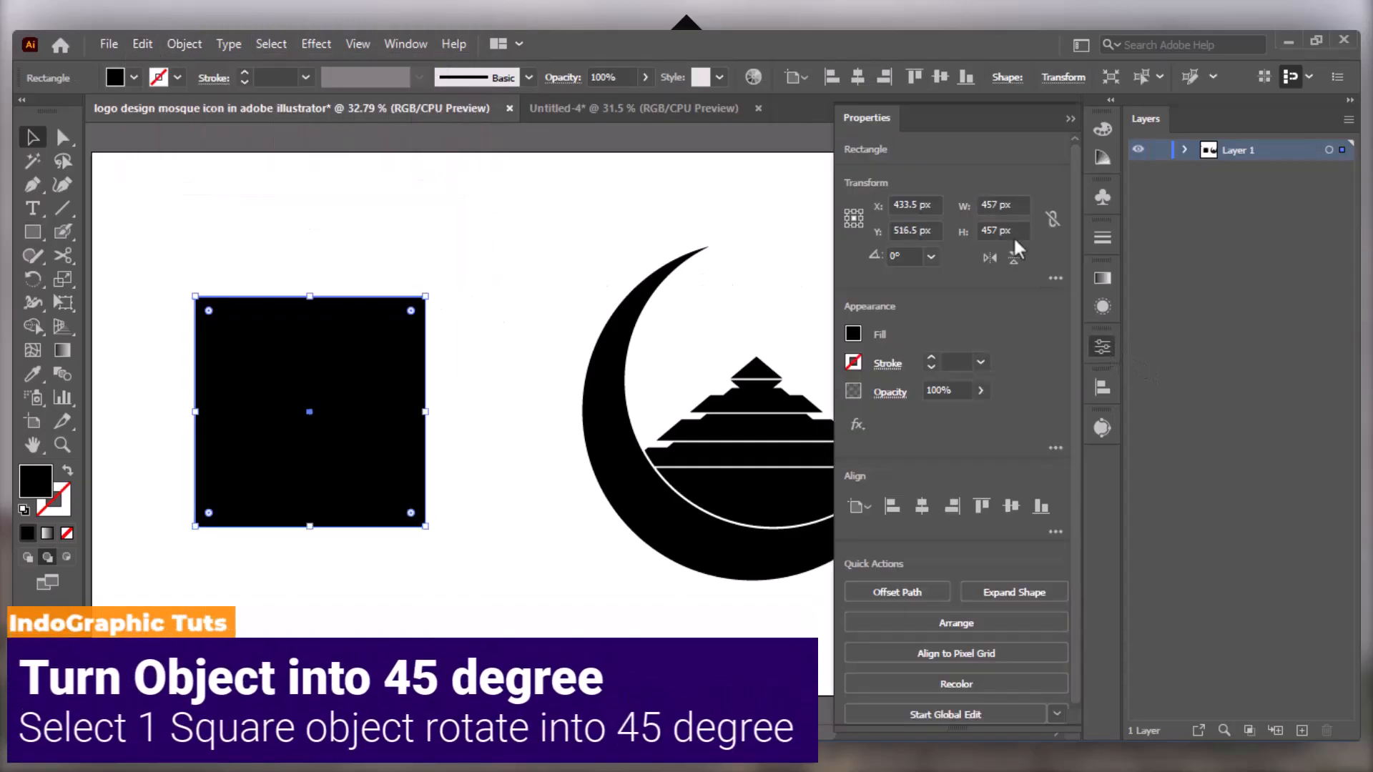
left_click(908, 254)
type("45")
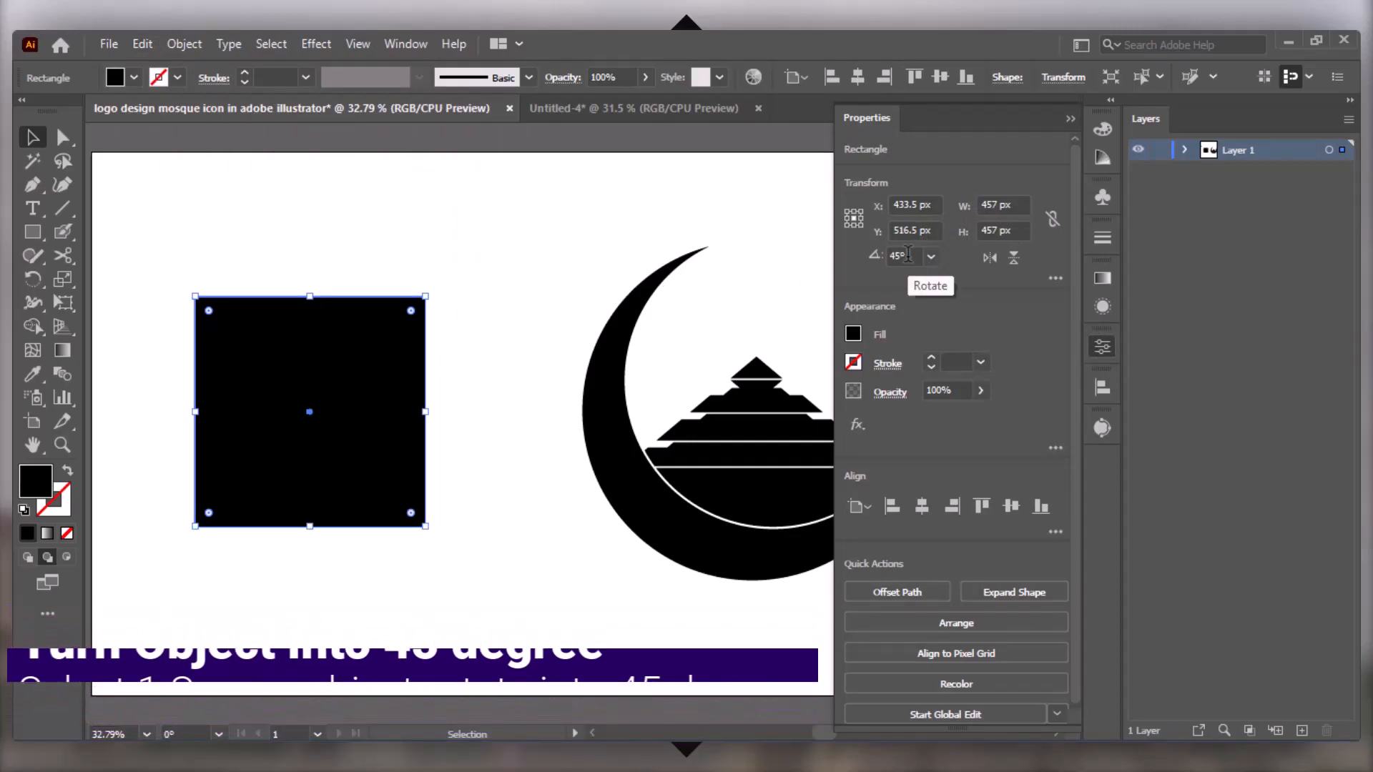
key("Return")
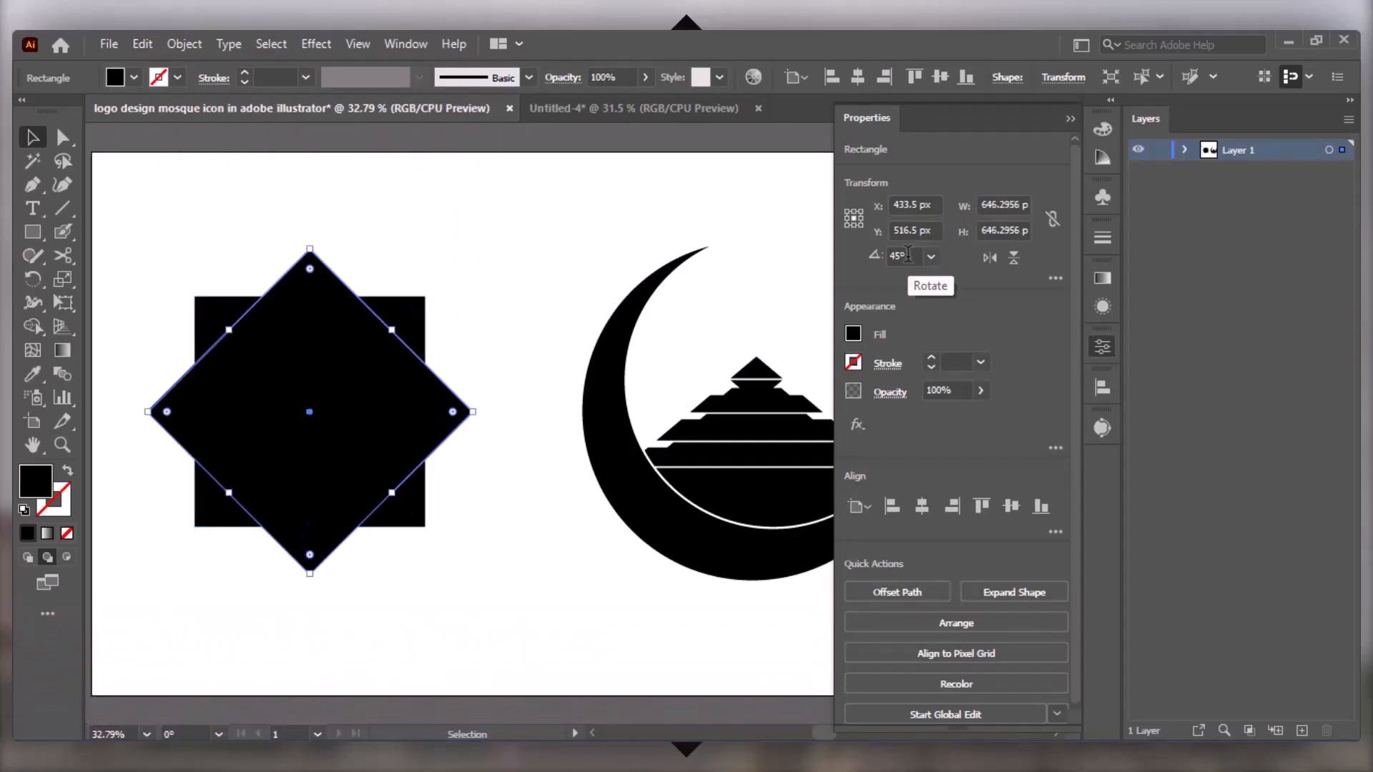
left_click(1070, 120)
left_click(547, 196)
Unite the two overlapping squares into a single eight-pointed star
left_click_drag(214, 236, 457, 590)
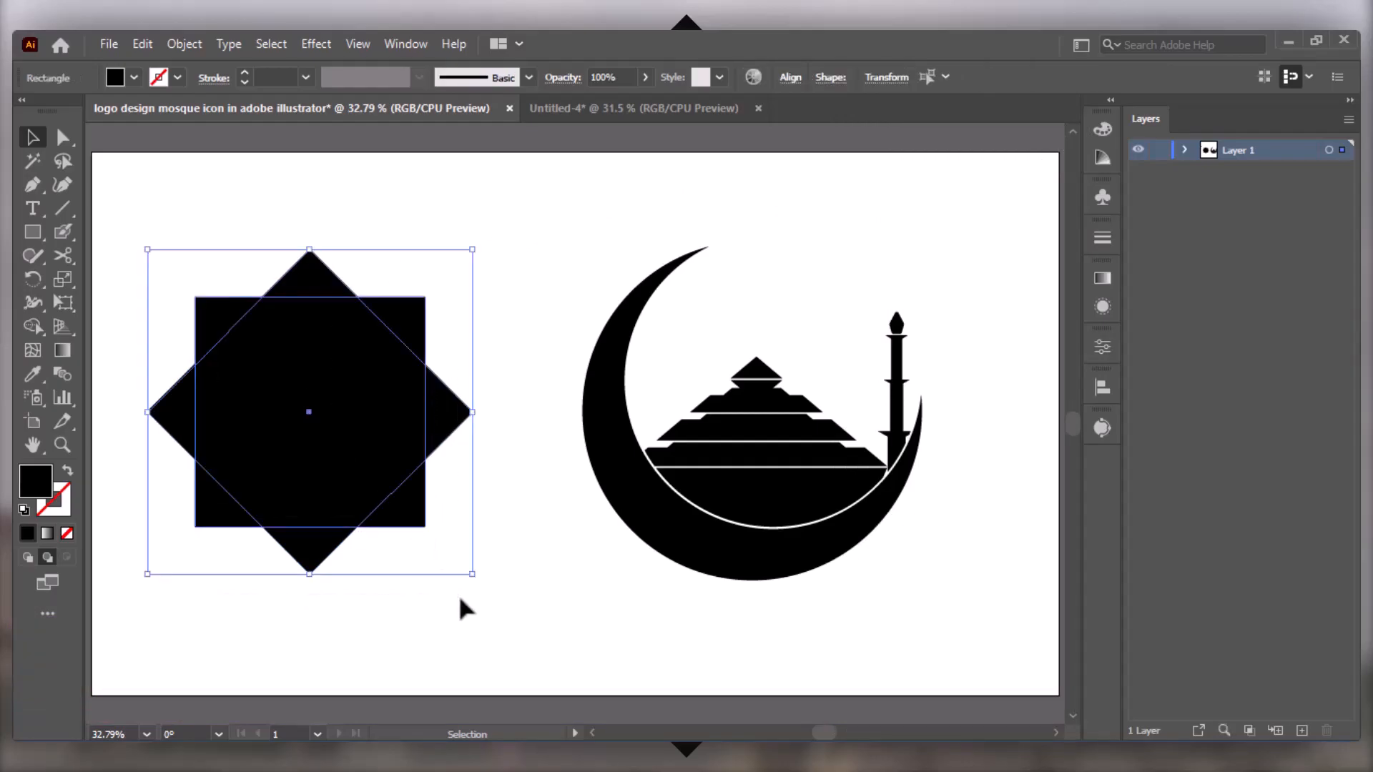
left_click(1102, 345)
left_click(856, 590)
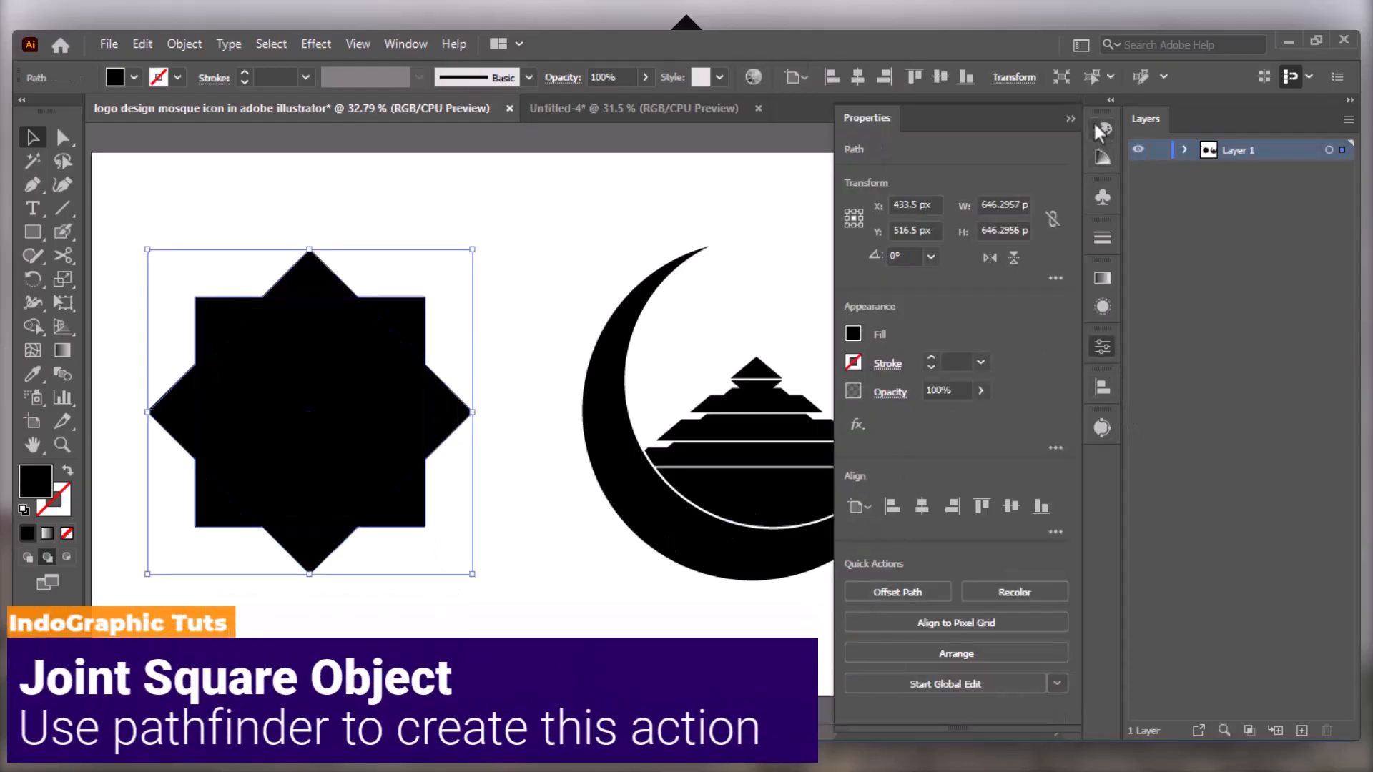
left_click(1070, 121)
Swap the star's fill and stroke so only a black outline remains, and set its stroke weight to 5 pt
key("shift+x")
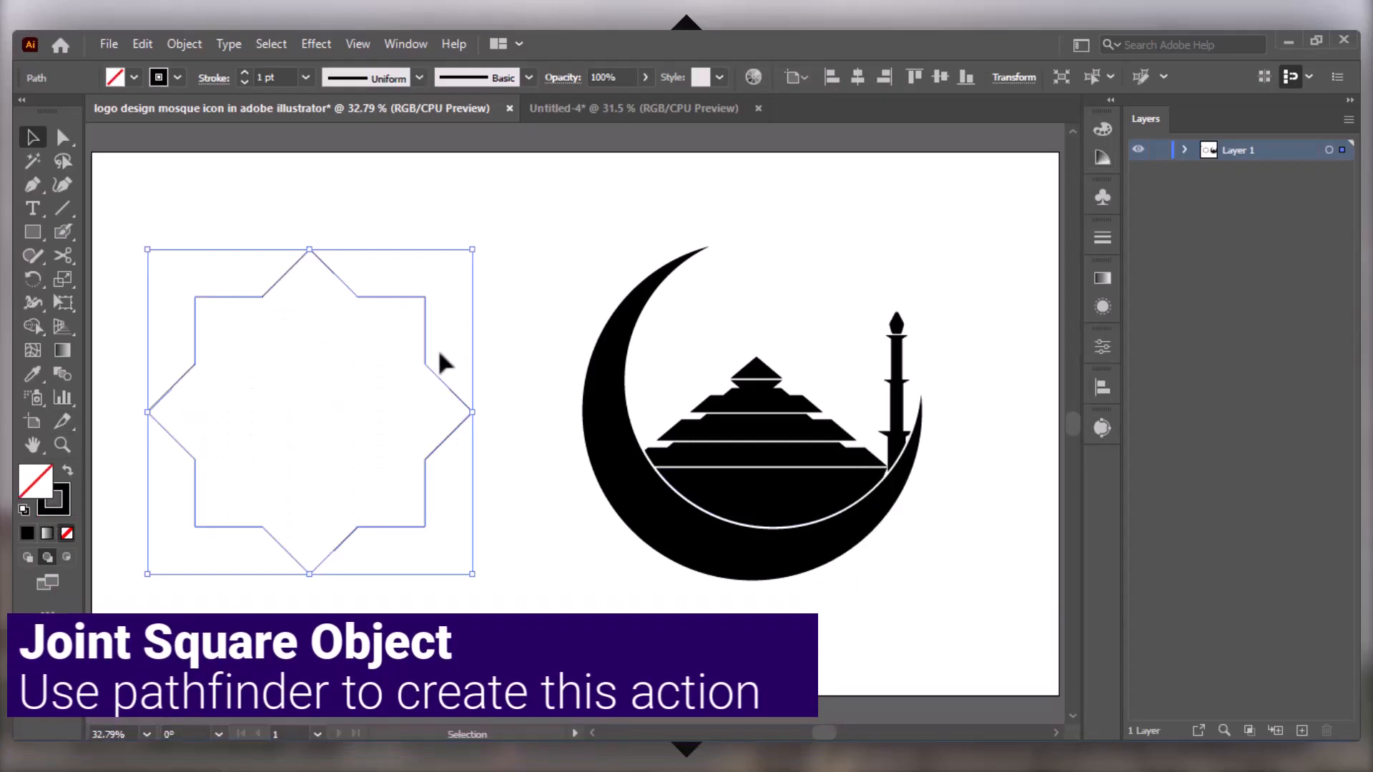
left_click(429, 282)
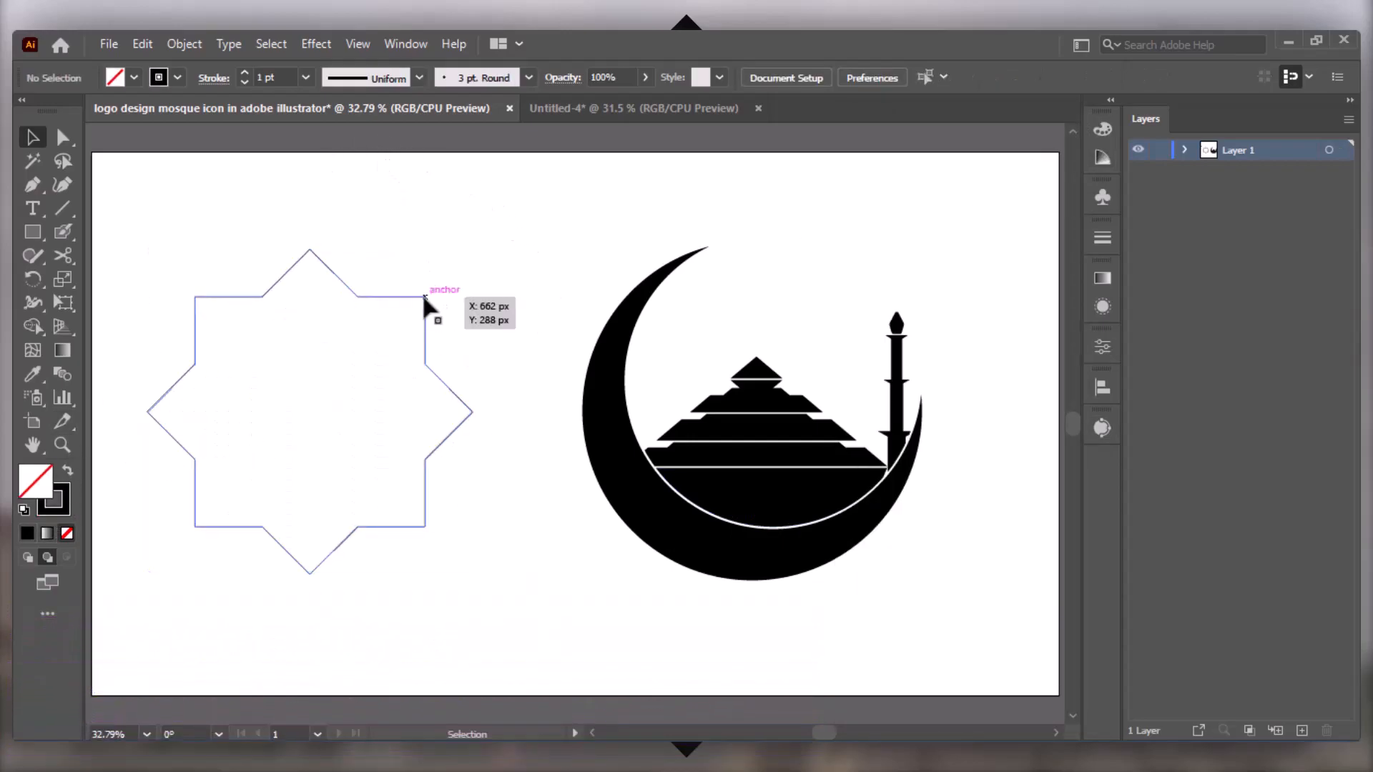
left_click(427, 296)
left_click(245, 72)
left_click(245, 72)
left_click(244, 71)
left_click(245, 72)
left_click(649, 234)
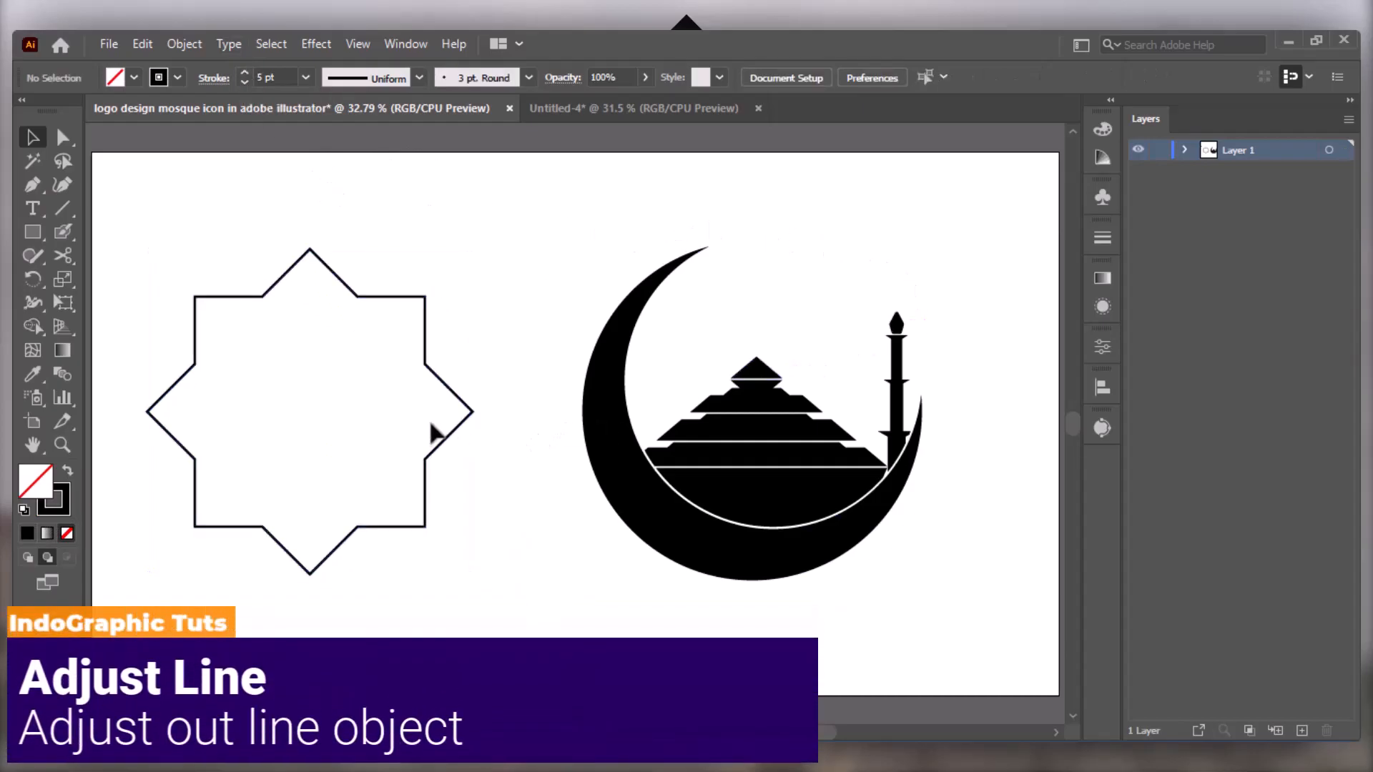
left_click(452, 434)
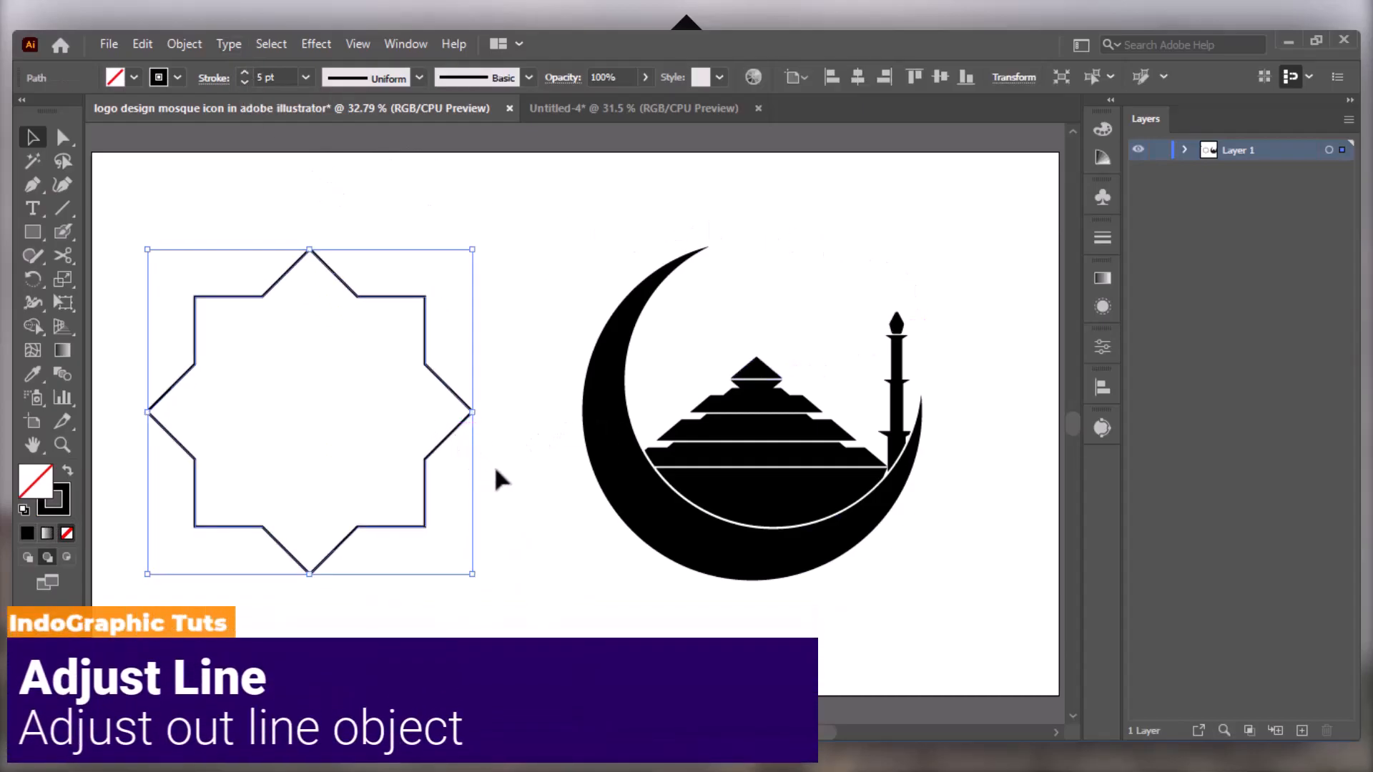
Group the crescent, mosque and minaret shapes into a single object
left_click(499, 475)
left_click_drag(582, 233, 955, 588)
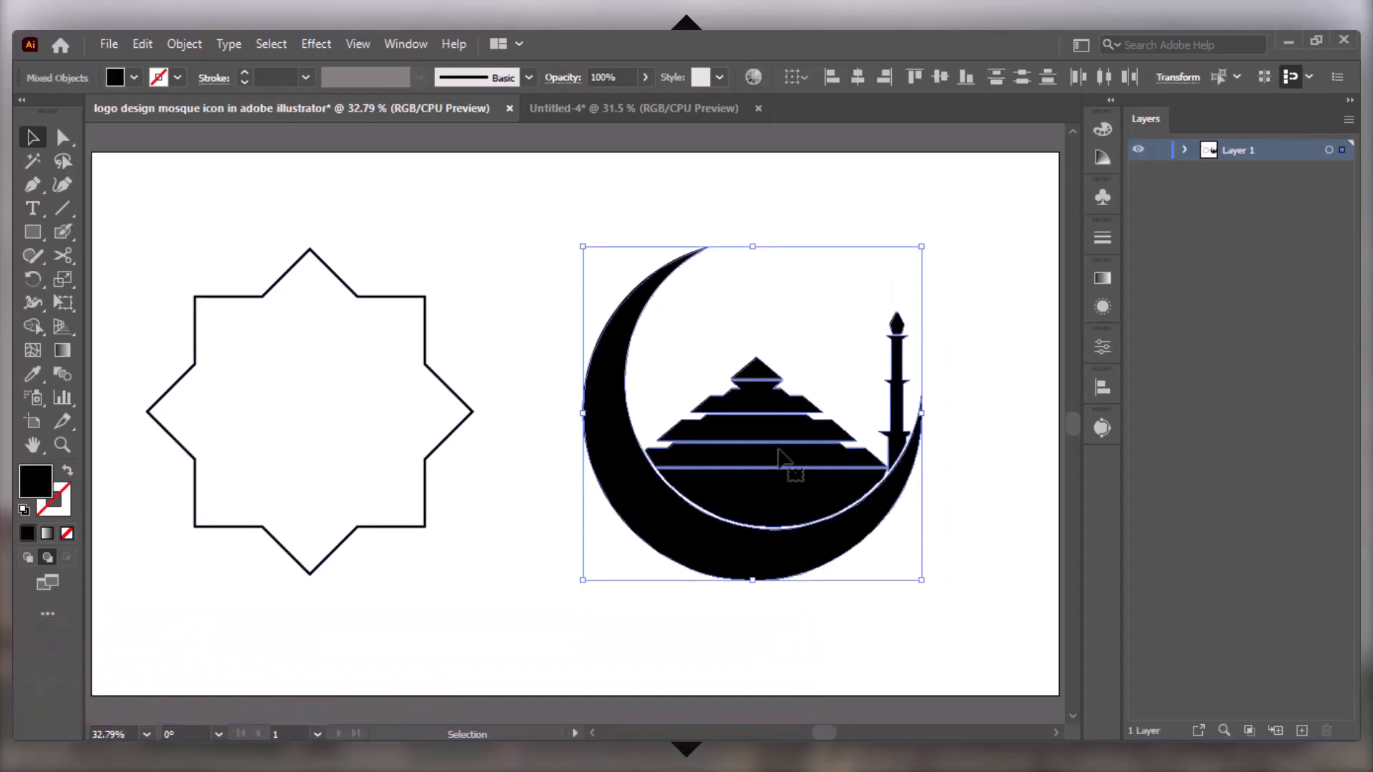
right_click(787, 457)
left_click(843, 276)
left_click(461, 386)
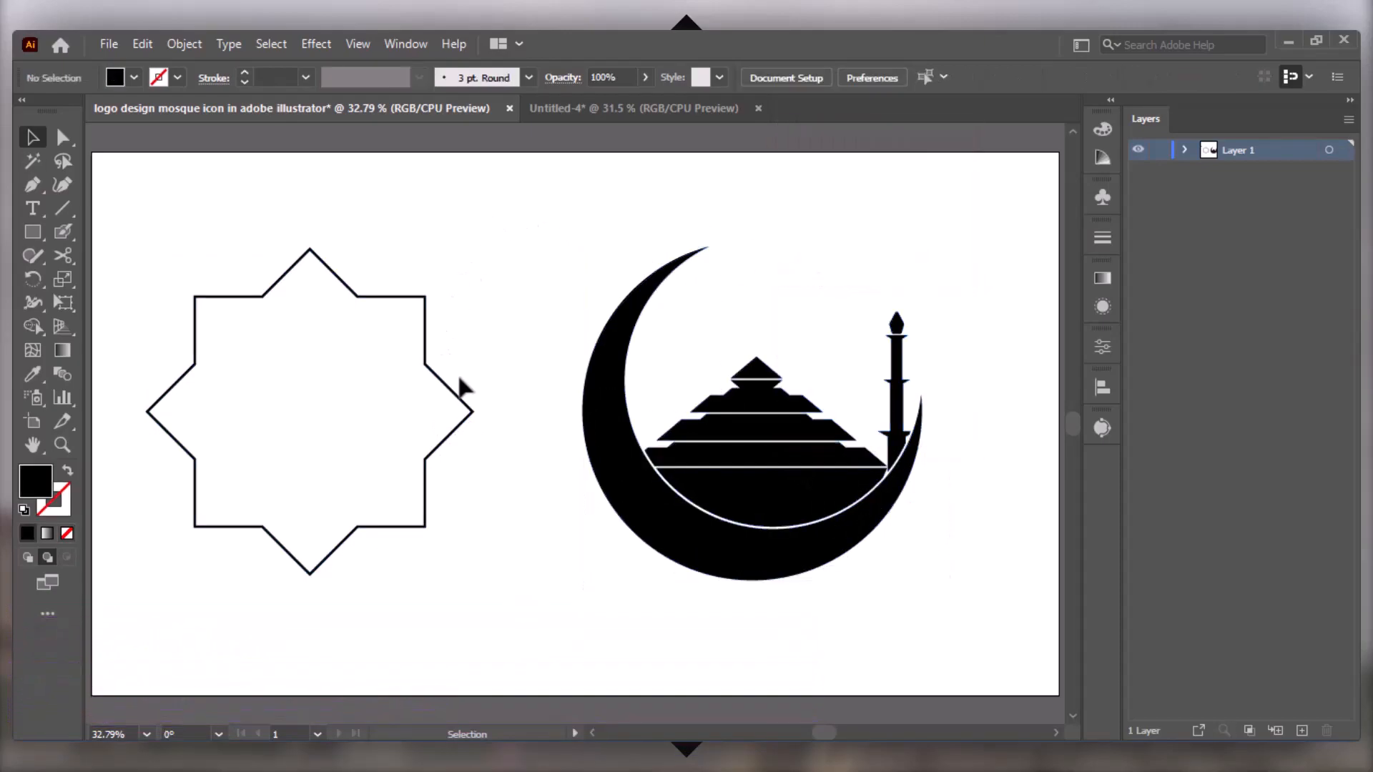
Enlarge the star outline proportionally about its centre and align it with the crescent icon on their horizontal centres
left_click(454, 399)
left_click_drag(472, 412, 513, 418)
left_click_drag(964, 300, 326, 547)
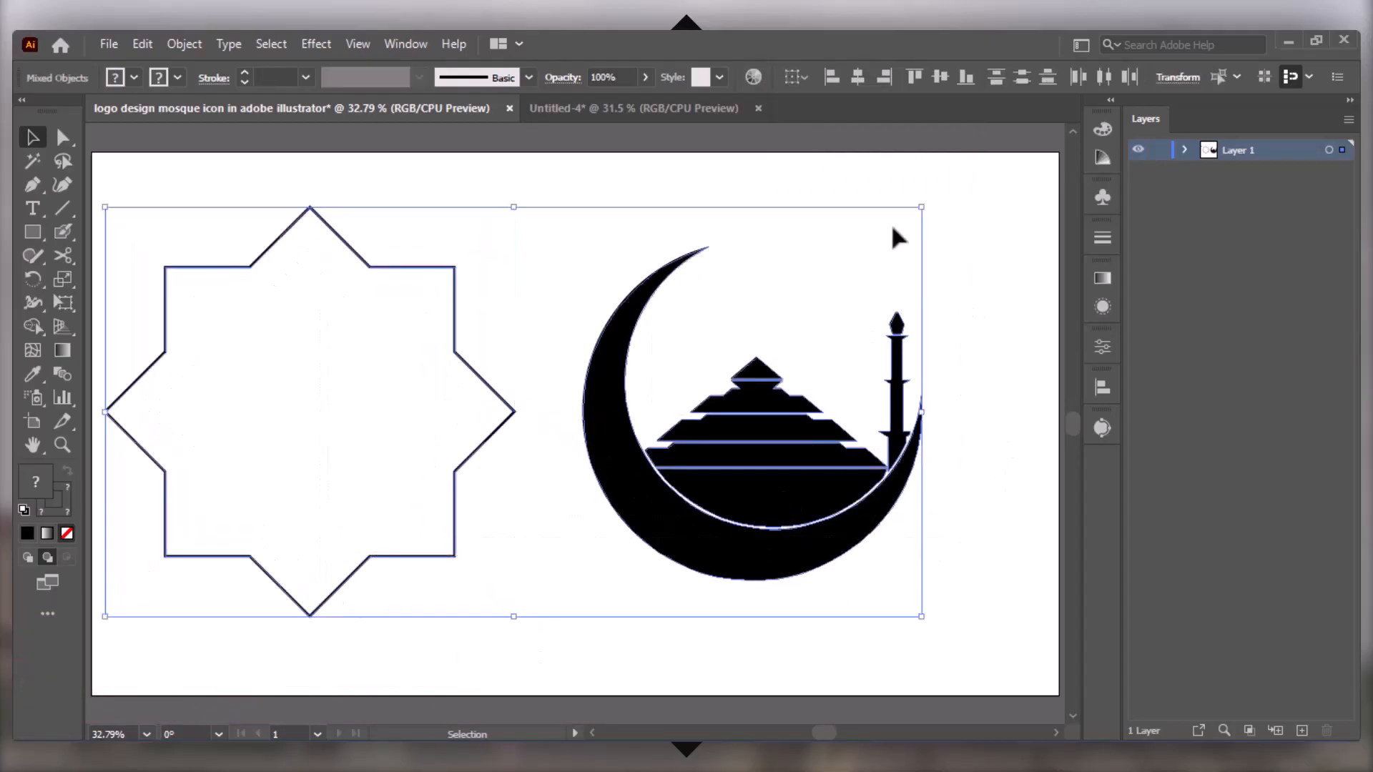
left_click(857, 78)
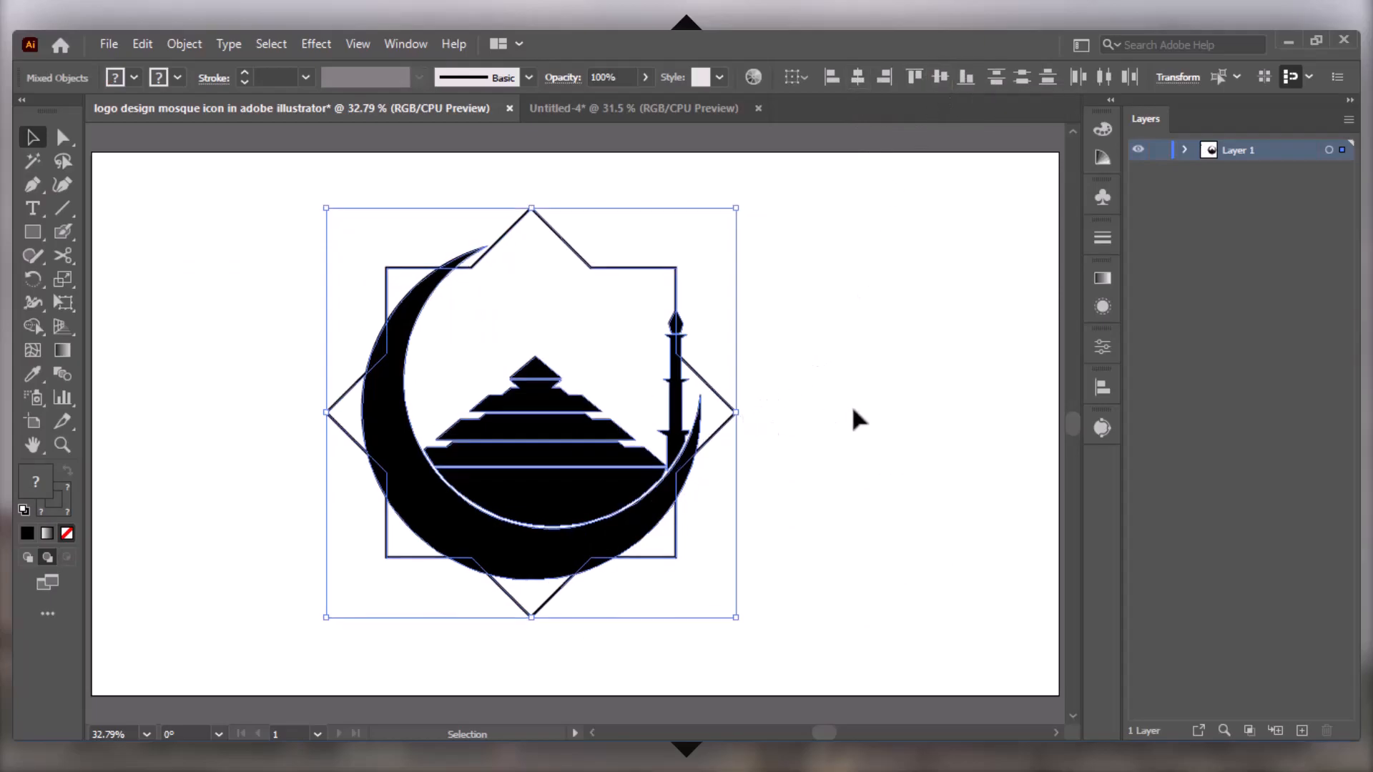
Scale the star outline up about its centre to about 982.5 px so it surrounds the crescent icon
left_click(732, 416)
left_click_drag(734, 415, 781, 426)
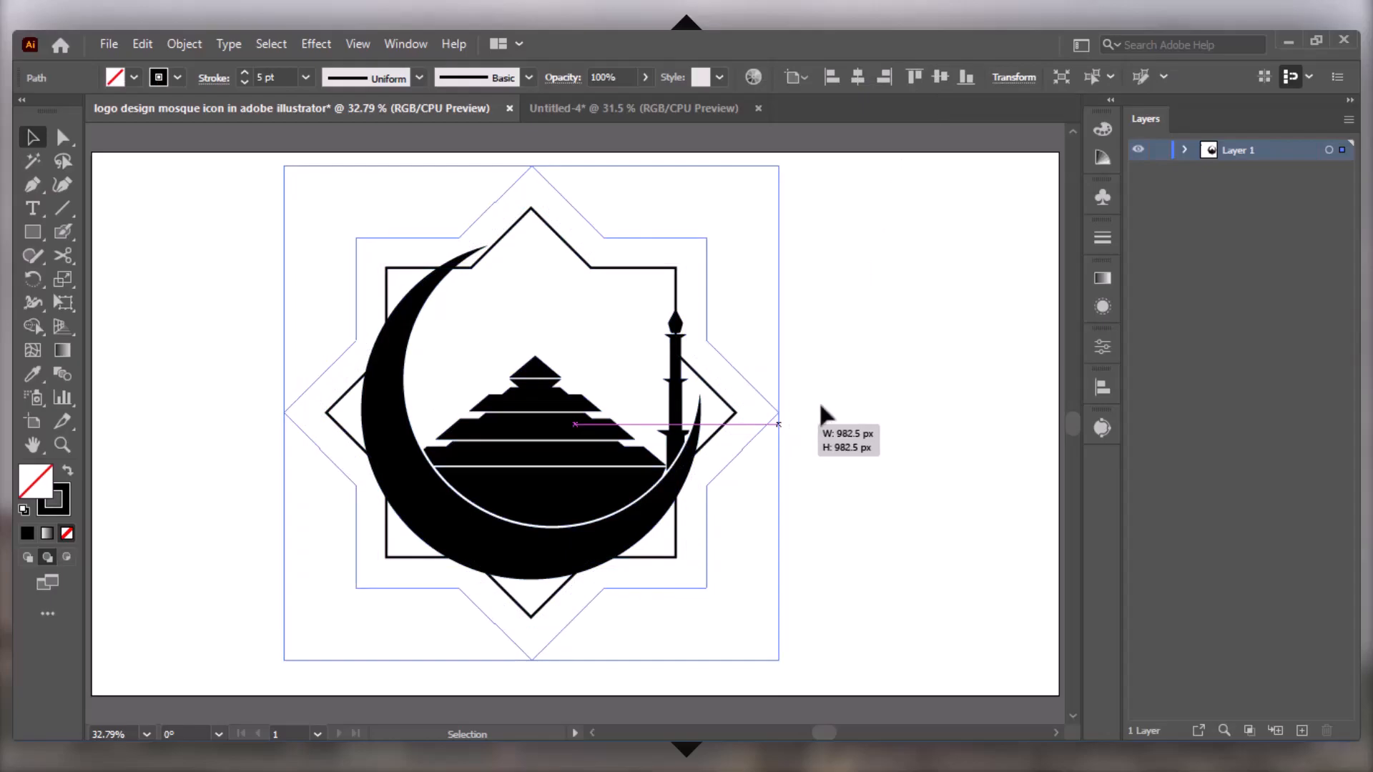
left_click(866, 363)
Move the star outline and crescent icon together closer to the middle of the artboard
left_click_drag(903, 303, 549, 575)
left_click(877, 326)
left_click_drag(871, 343, 355, 495)
left_click_drag(613, 419, 648, 446)
left_click(856, 422)
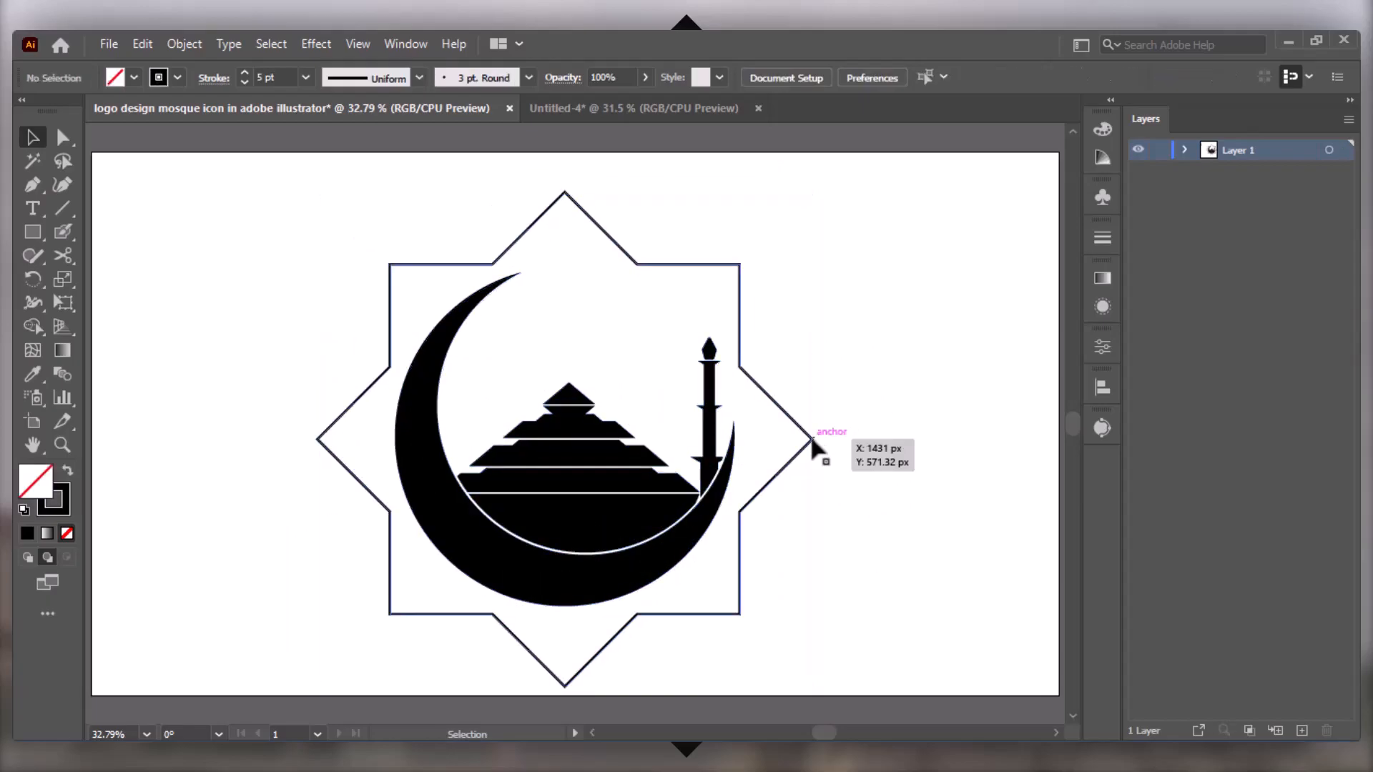
Paste a copy of the star outline at the same position and enlarge it about its centre as an outer frame
left_click(813, 438)
key("a")
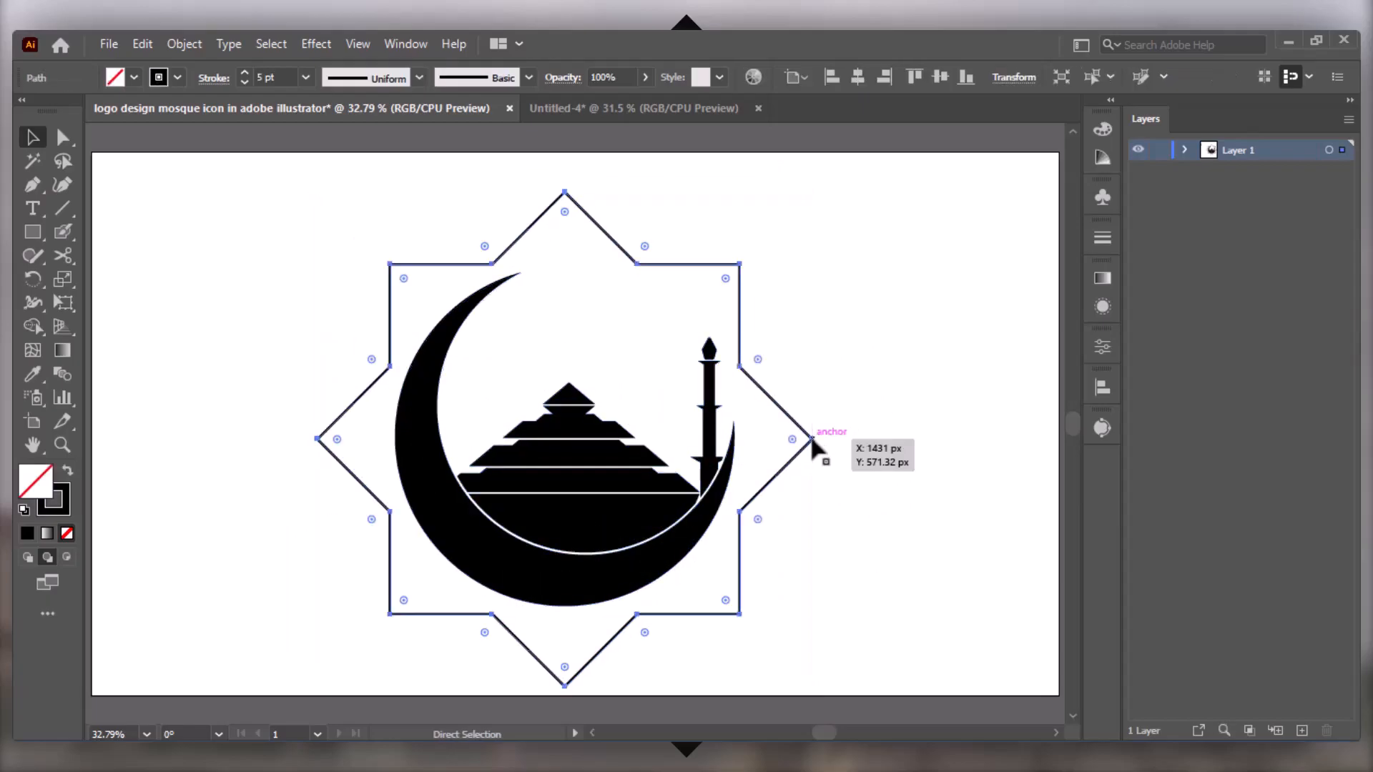
key("ctrl+c")
left_click(147, 46)
left_click(173, 93)
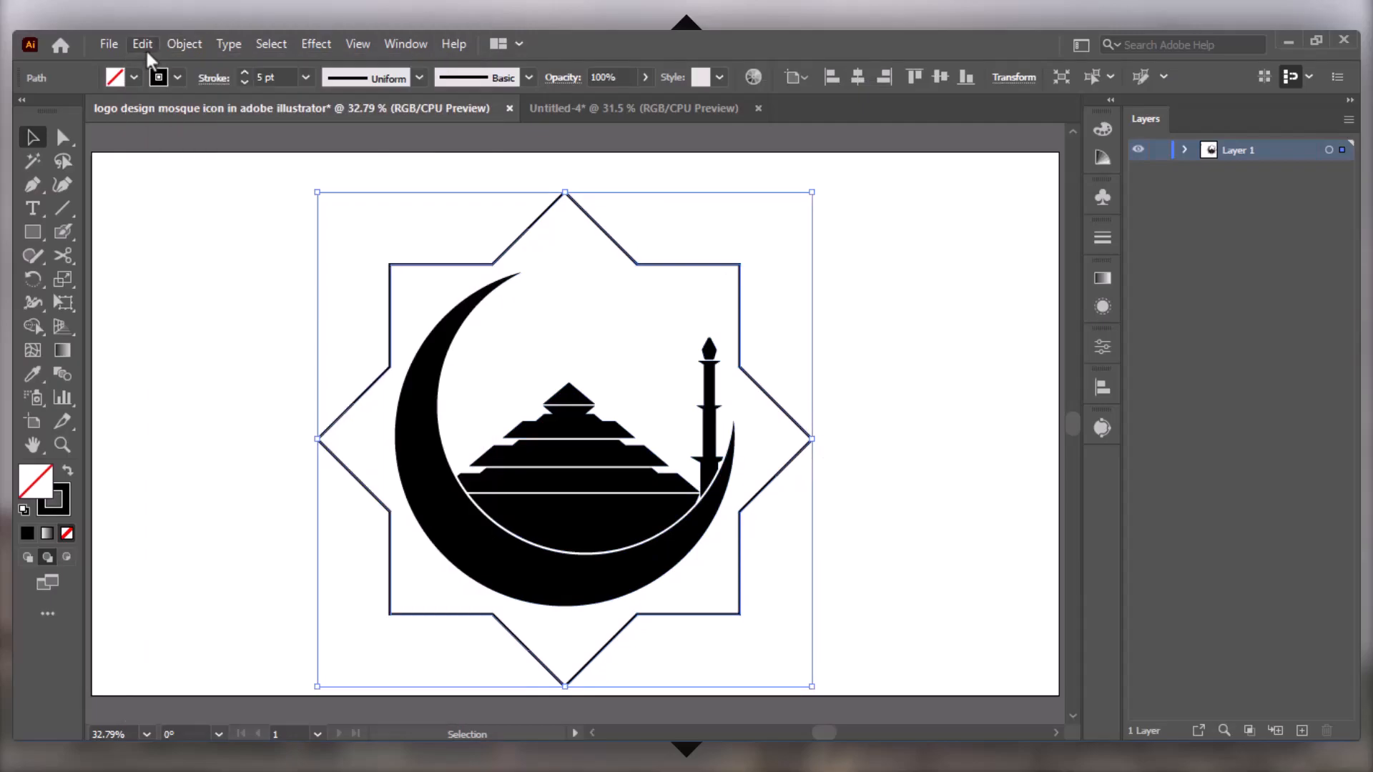
left_click(144, 49)
left_click(223, 184)
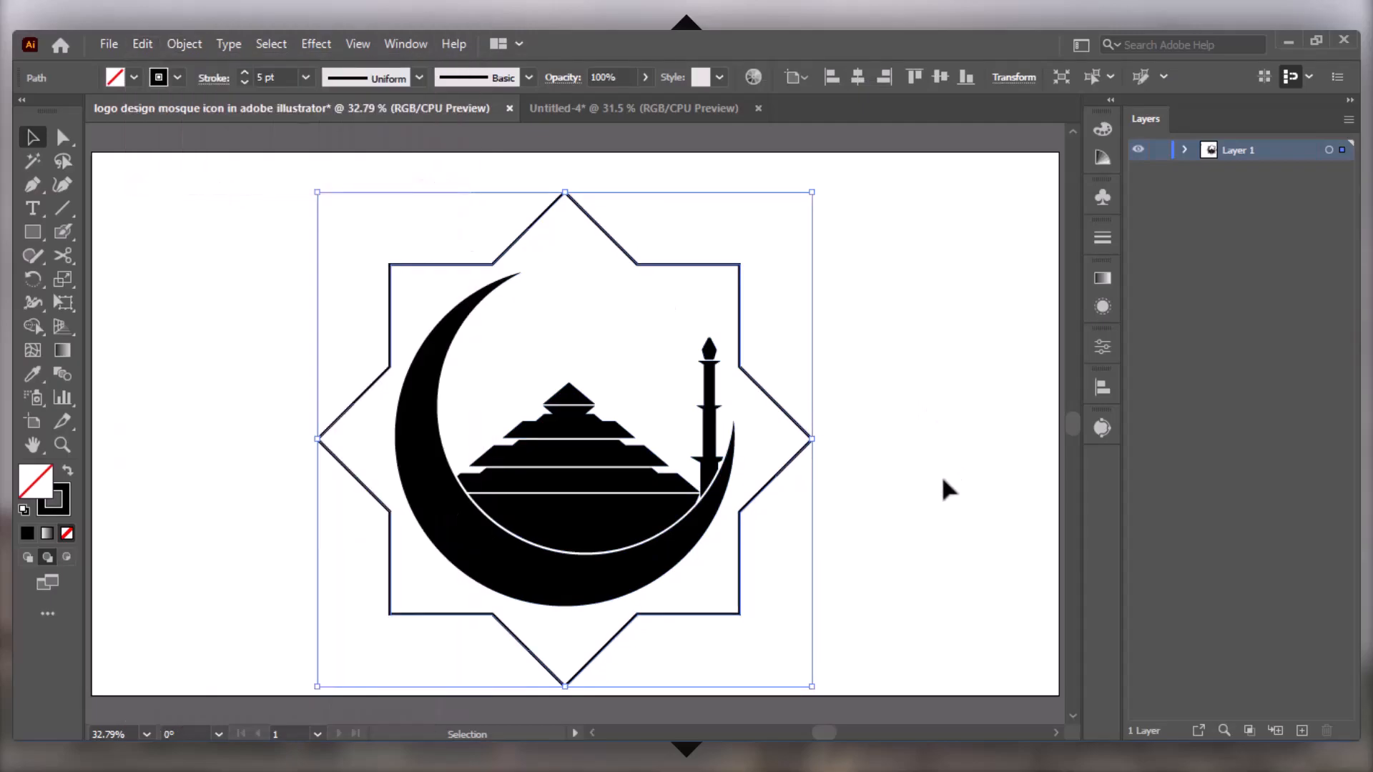
left_click_drag(813, 439, 858, 440)
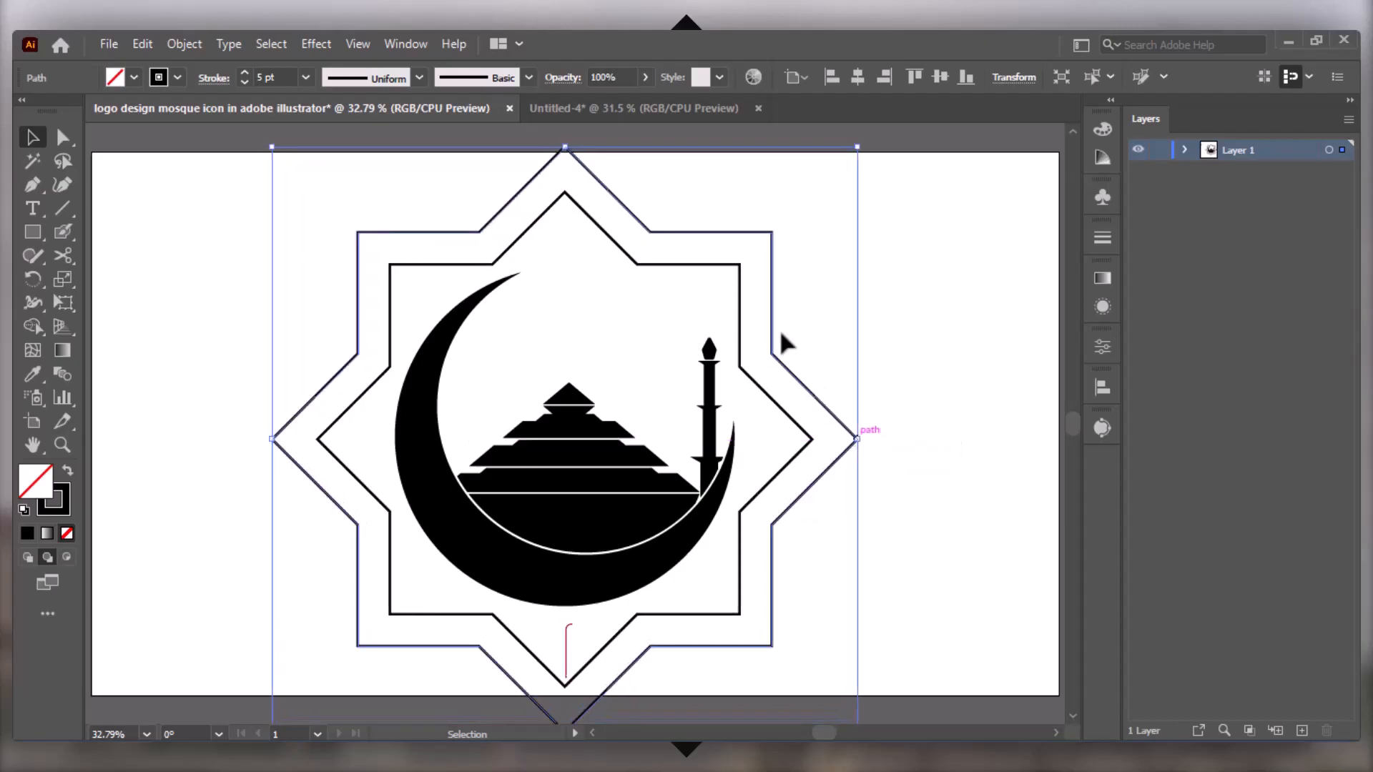
Set the outer star's stroke weight to 20 pt
left_click(244, 71)
left_click(243, 70)
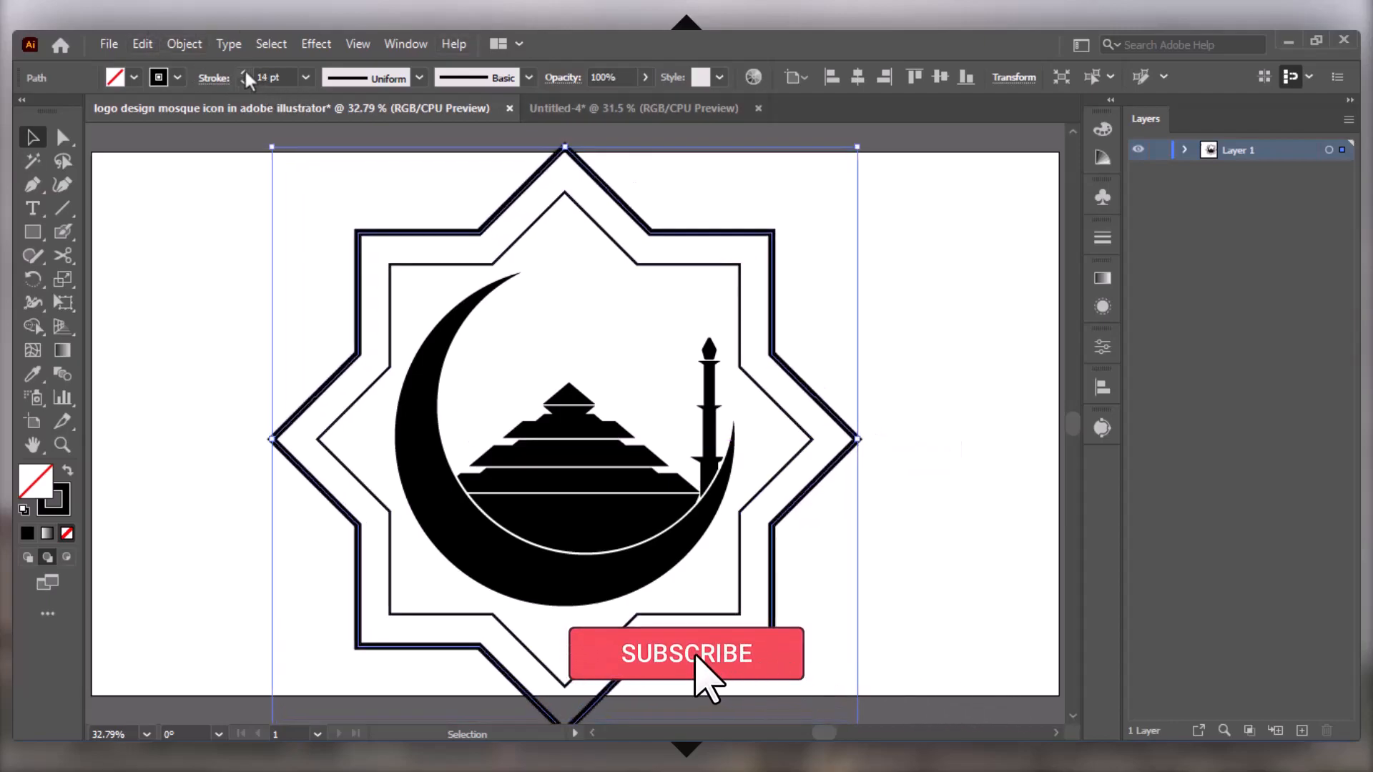
left_click(244, 71)
left_click(244, 72)
left_click(244, 71)
left_click(244, 71)
left_click(244, 71)
left_click(244, 71)
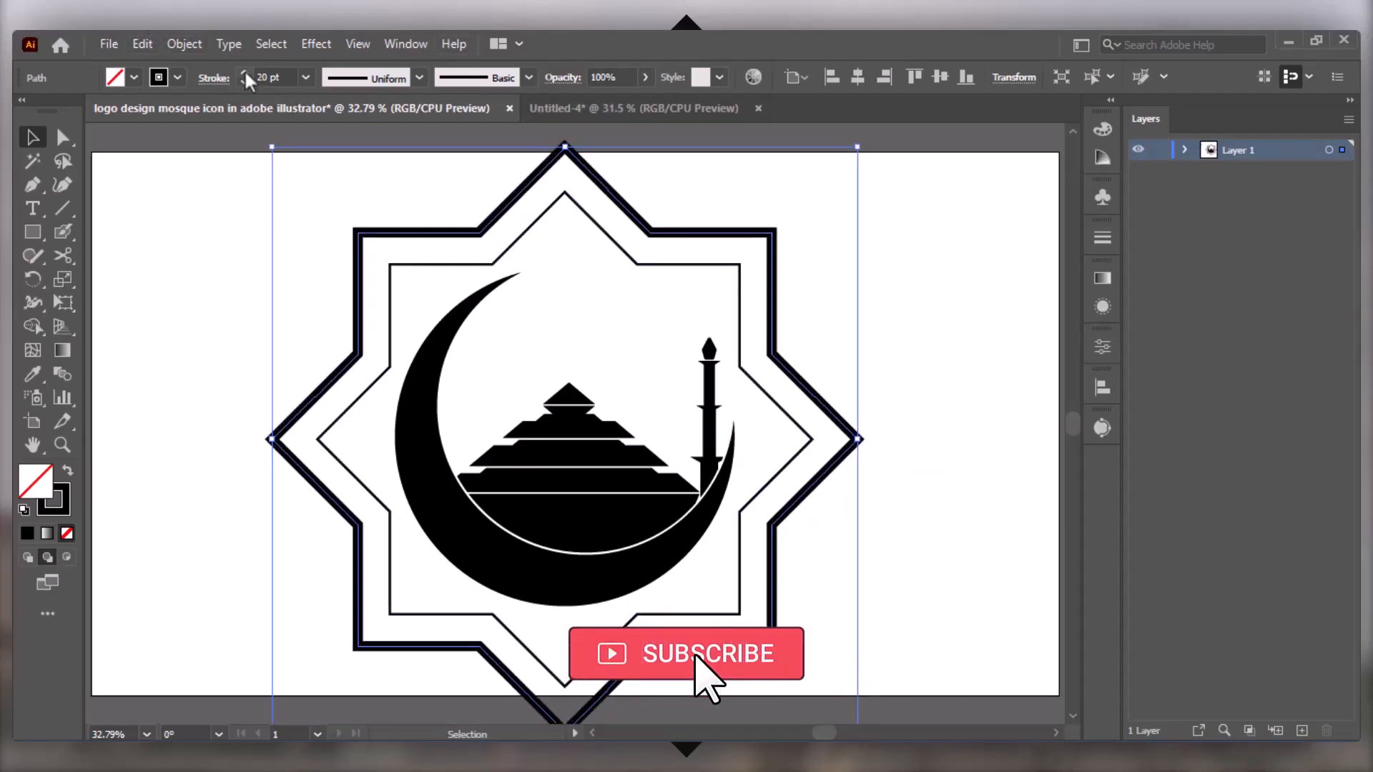
left_click(228, 263)
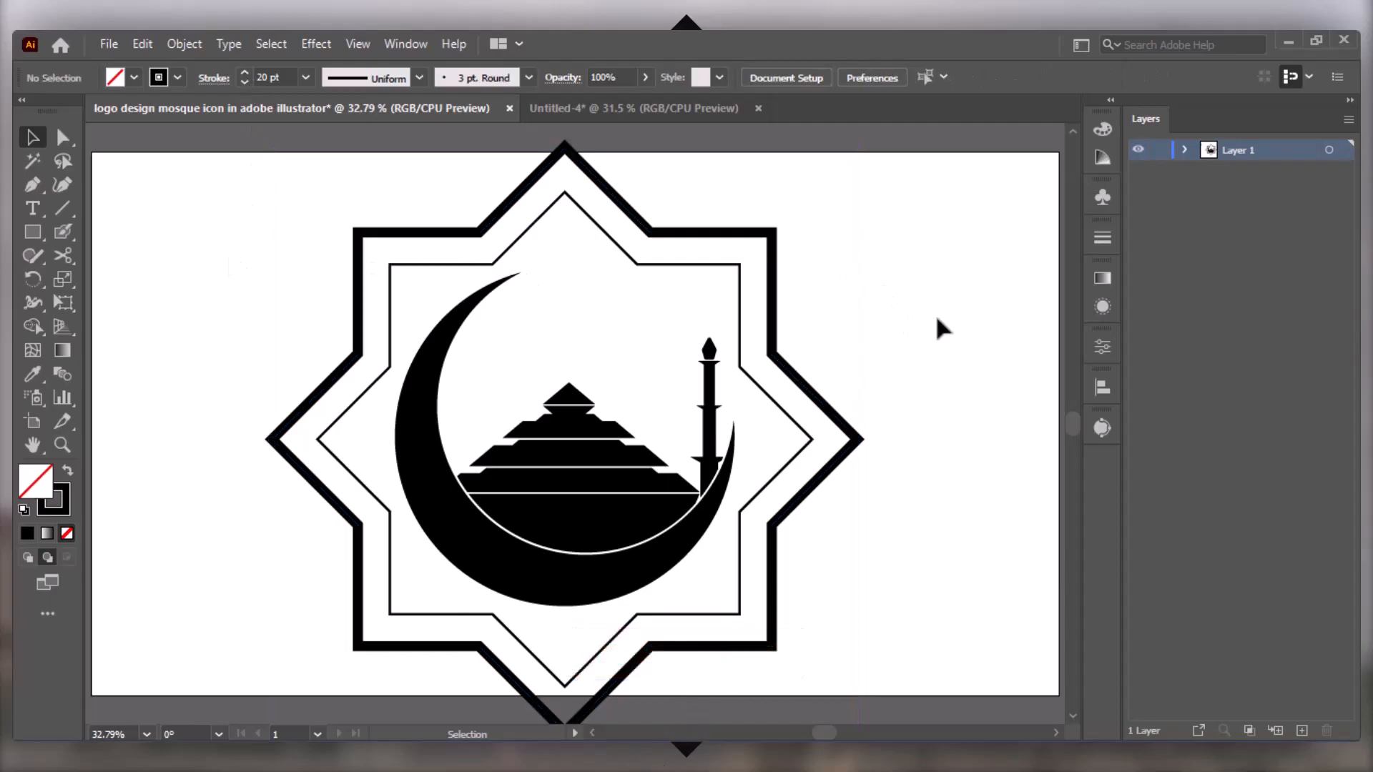
Scale both stars and the crescent icon down together about their centre so the logo fits within the artboard
left_click_drag(921, 268, 433, 561)
left_click_drag(862, 439, 813, 439)
left_click(929, 374)
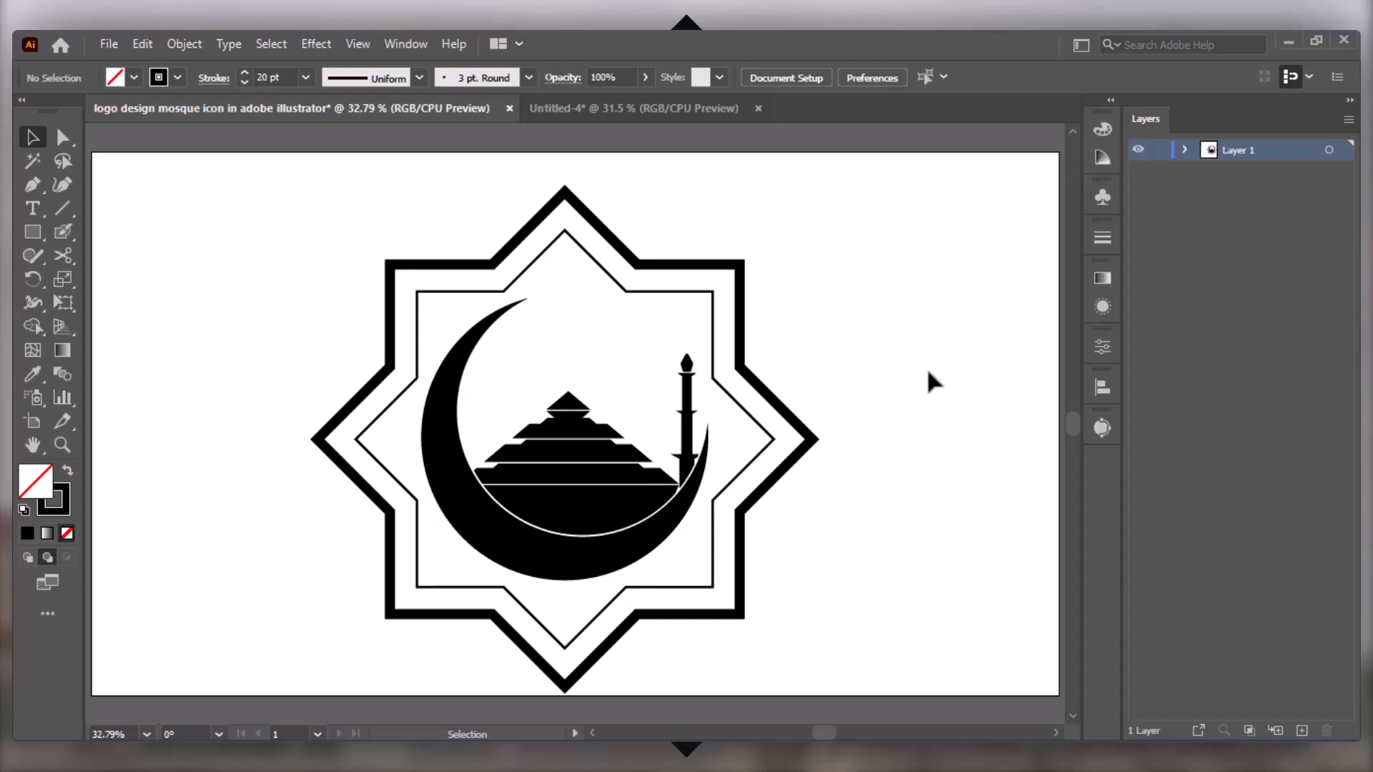
Group both stars with the crescent icon and centre the group horizontally and vertically on the artboard
left_click_drag(903, 298, 531, 492)
right_click(535, 494)
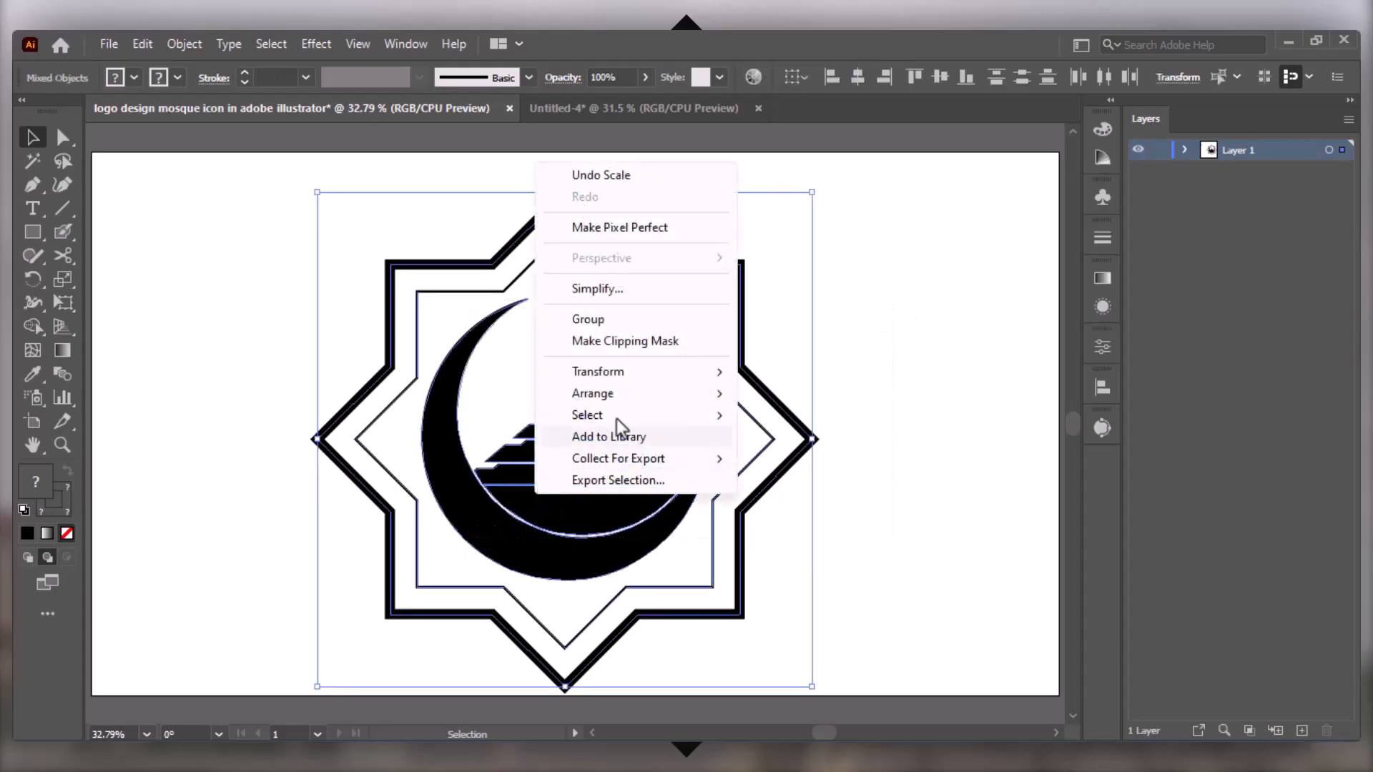
left_click(604, 320)
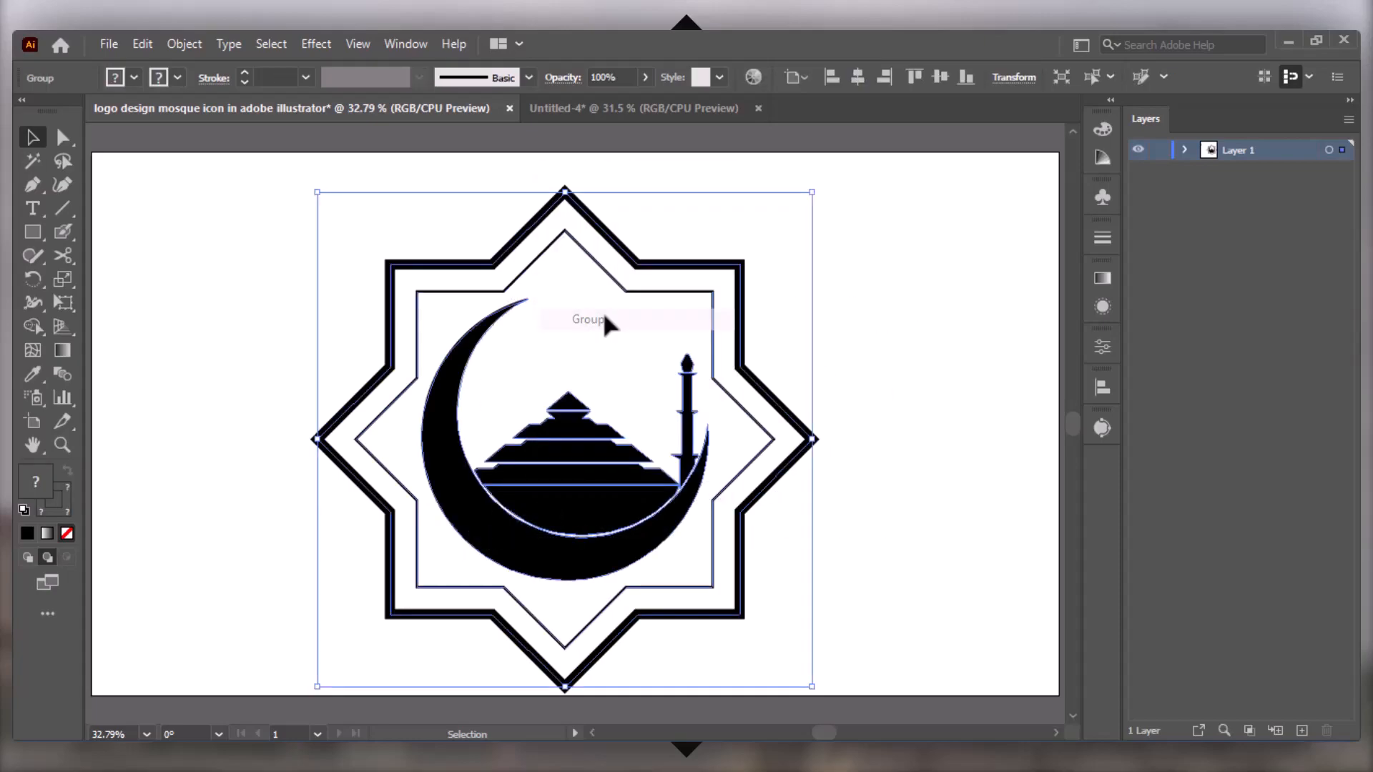
left_click(860, 76)
left_click(939, 79)
left_click(930, 359)
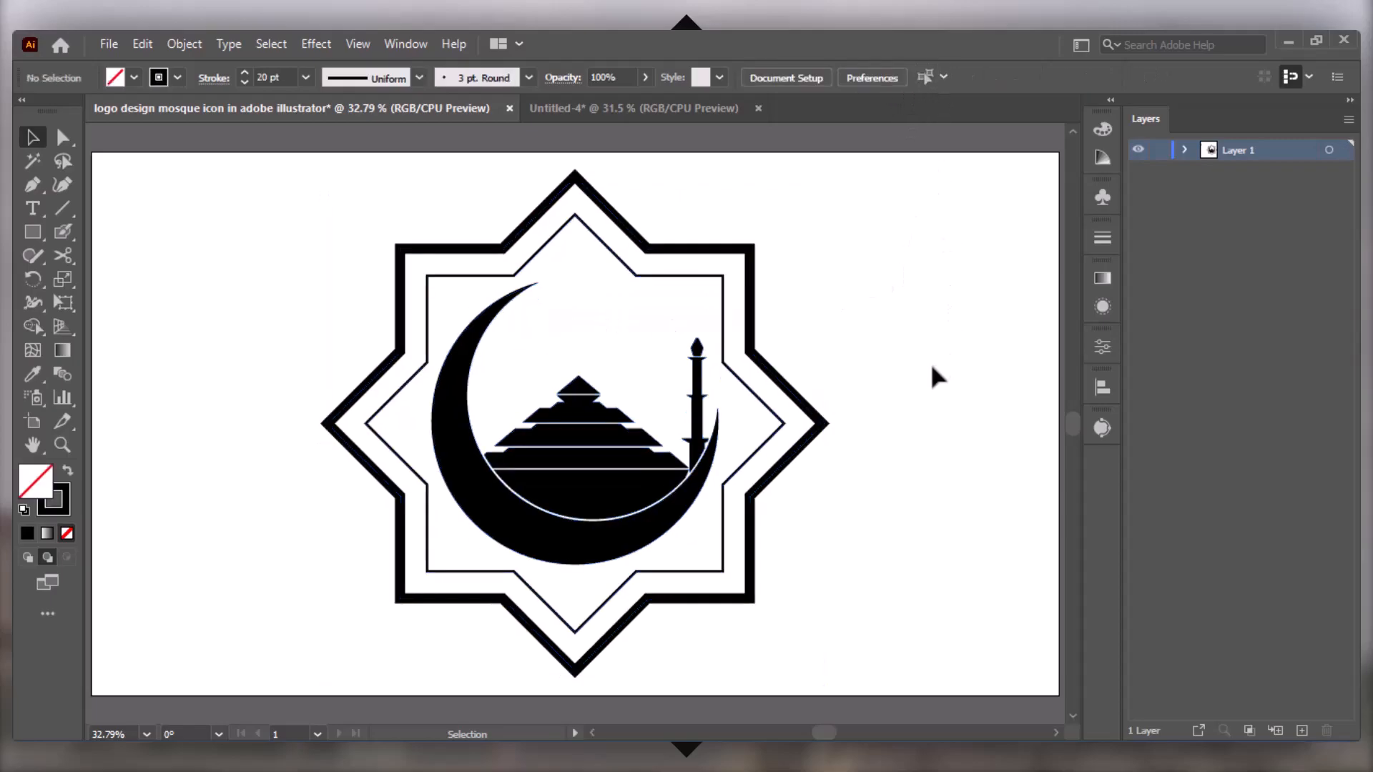